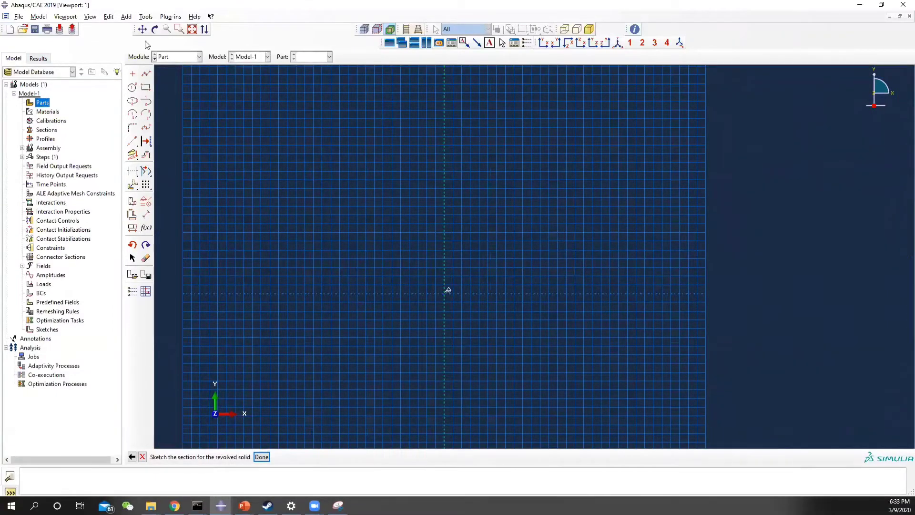
Start placing sketch points and restore the modelling window to a smaller size beside the problem statement's coordinate list
click(134, 74)
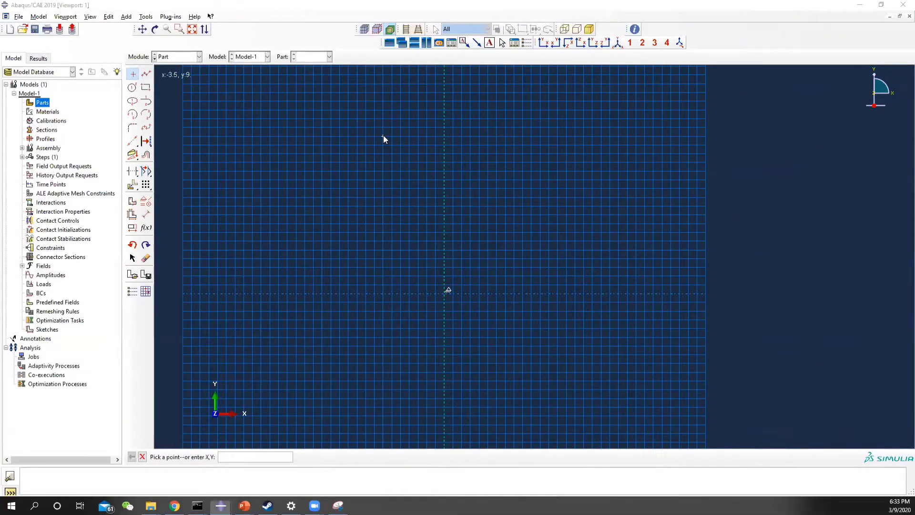
key(alt+Tab)
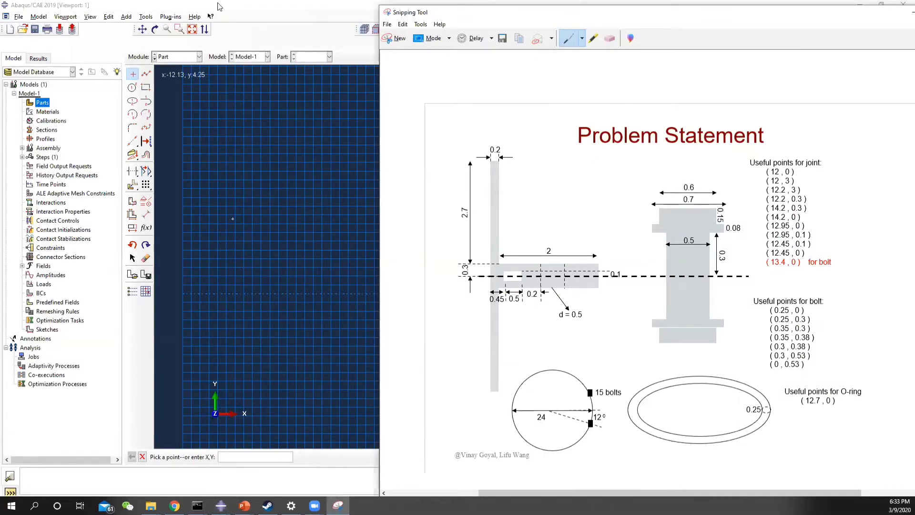
click(262, 7)
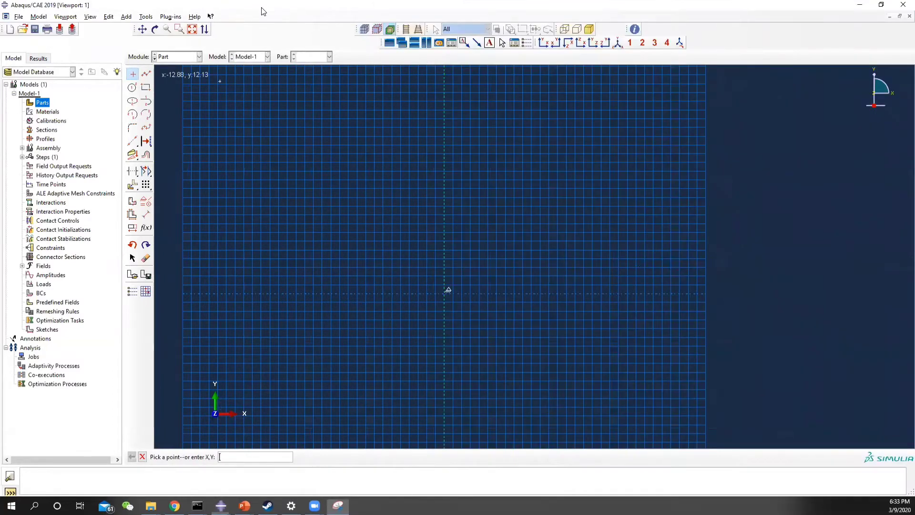
drag(261, 7, 284, 14)
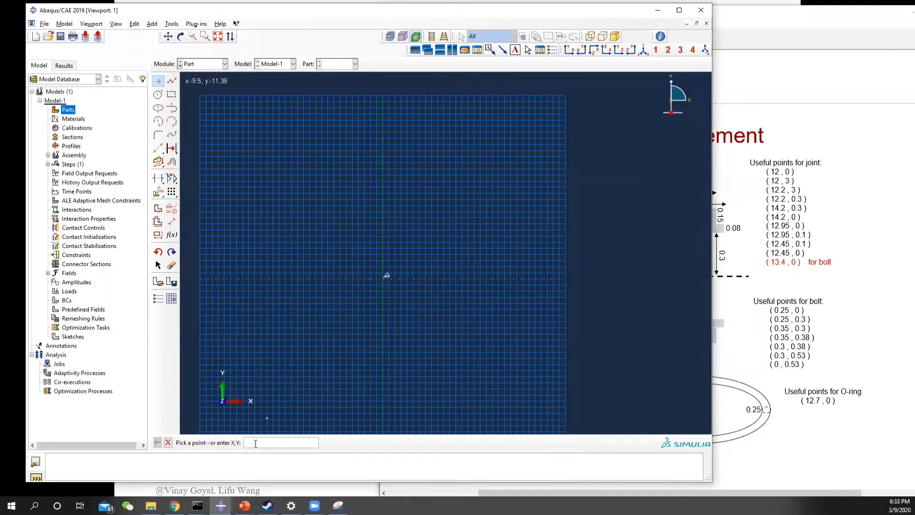
Place isolated points for the joint's outer profile at (12, 0), (12, 3), (12.2, 3), (12.2, 0.3), (14.2, 0.3) and (14.2, 0)
text(12,0)
key(Return)
text(12,3)
key(Return)
text(12.)
key(BackSpace)
key(BackSpace)
key(BackSpace)
key(BackSpace)
text(12)
key(Return)
key(Return)
text(14.2)
key(BackSpace)
key(BackSpace)
key(BackSpace)
key(BackSpace)
Place the groove points at (12.95, 0), (12.95, 0.1), (12.45, 0.1) and (12.45, 0), plus the bolt point at (13.4, 0)
text(12.95,0)
key(Return)
text(12.95,0.1)
key(Return)
text(12.45,0.1)
key(Return)
text(12.45)
key(BackSpace)
key(BackSpace)
key(BackSpace)
key(BackSpace)
key(BackSpace)
text(13.4,0)
key(Return)
Draw connected lines from (12, 0) through (12, 3), (12.2, 3), (12.2, 0.3) and (14.2, 0.3) to (14.2, 0)
scroll(545, 286, down, 8)
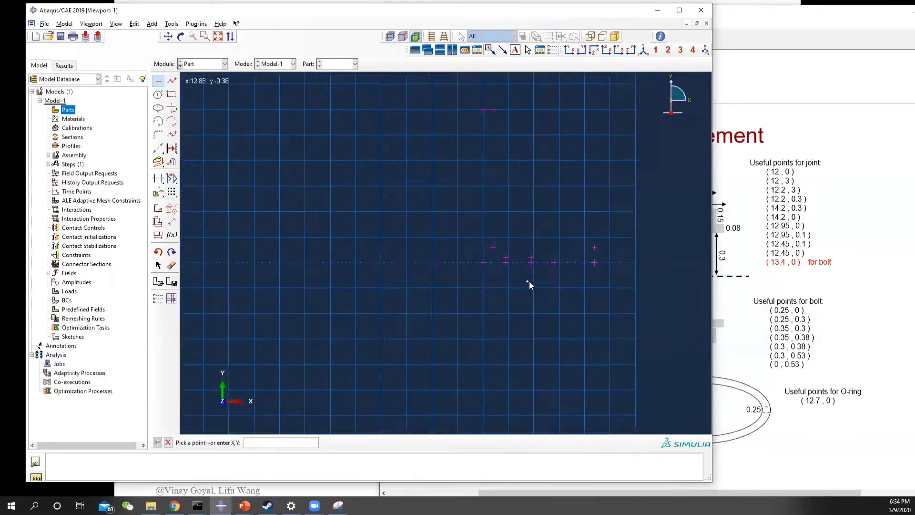
scroll(529, 276, up, 2)
click(171, 80)
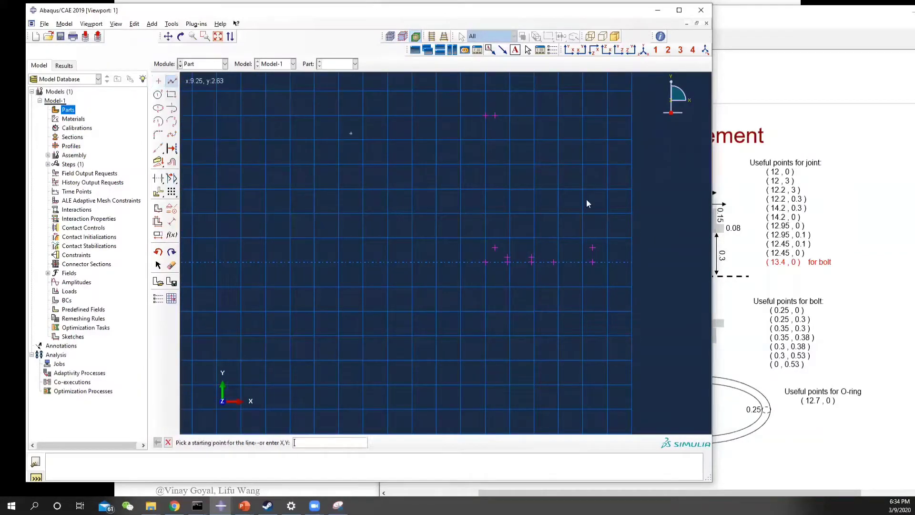
click(484, 262)
click(485, 115)
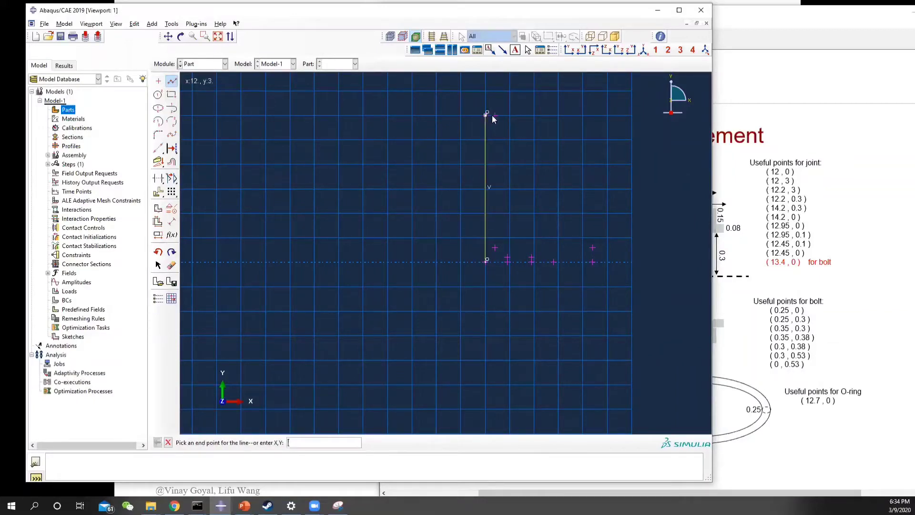
click(494, 116)
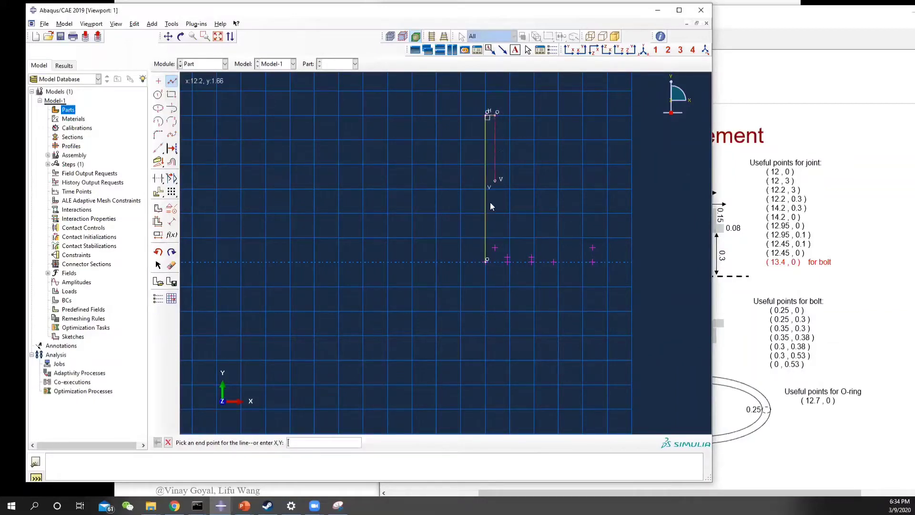
click(494, 248)
click(594, 246)
click(593, 261)
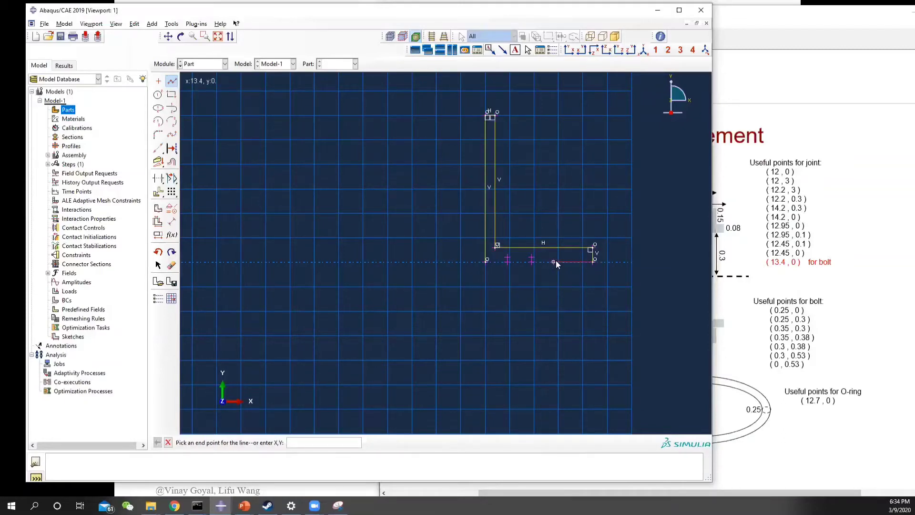
Continue the lines from (14.2, 0) through the bolt point and around the groove points, closing the profile at (12, 0)
click(554, 260)
click(532, 261)
click(532, 259)
click(507, 261)
click(485, 260)
scroll(681, 258, up, 2)
scroll(543, 265, up, 3)
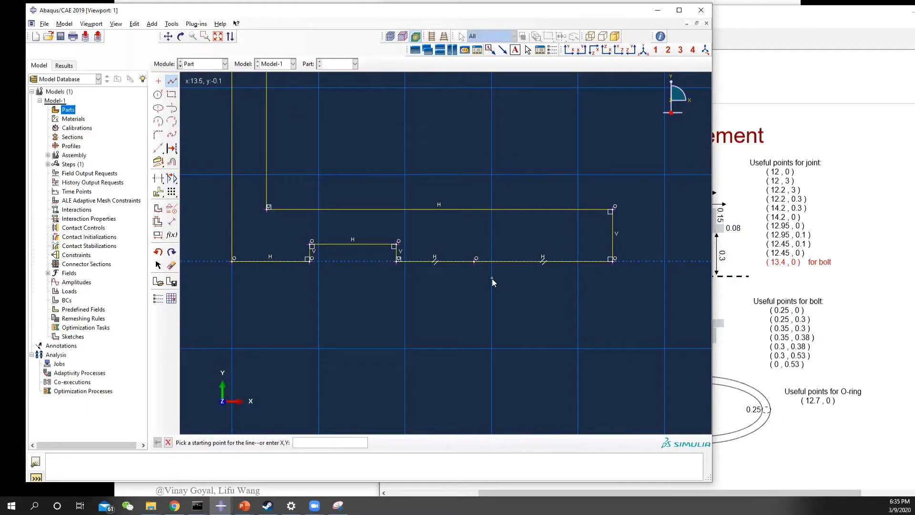
scroll(492, 279, down, 2)
scroll(434, 286, down, 2)
click(168, 442)
Finish the joint section sketch and revolve it by an angle of 12 degrees
click(288, 443)
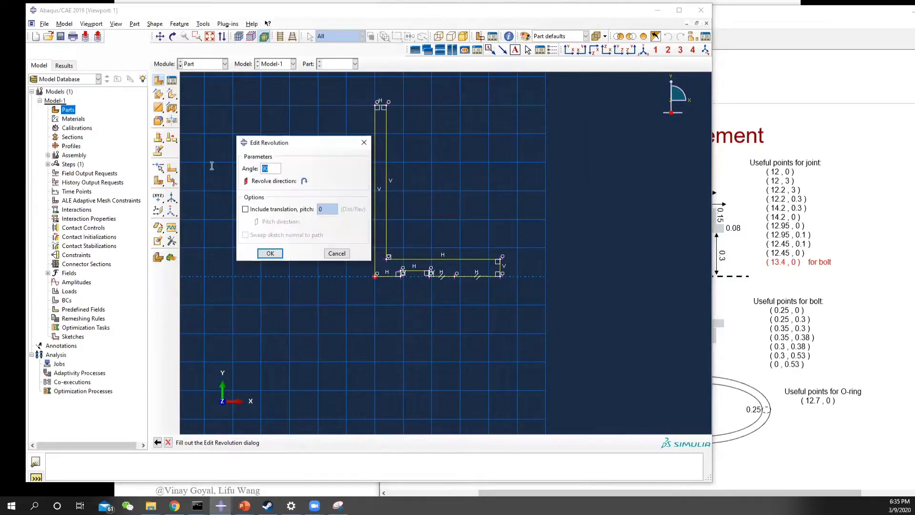
text(12)
key(Return)
Start an extruded cut sketch on the flange's large flat underside, with its outer edge oriented vertical and on the right
ctrl+alt+drag(592, 370, 421, 363)
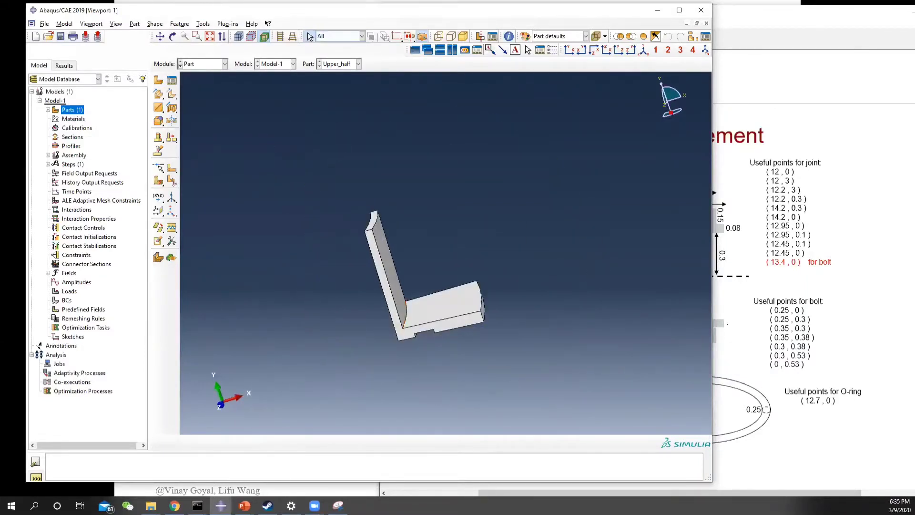
key(alt+Tab)
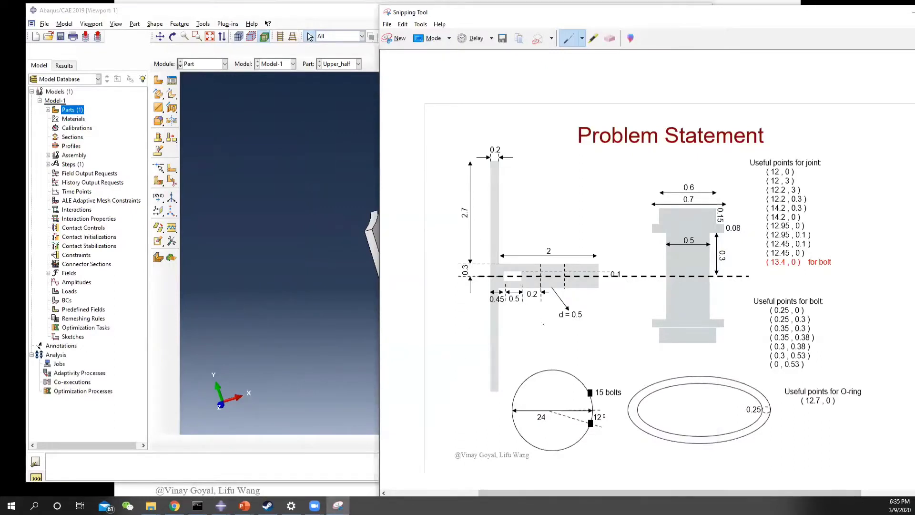
key(alt+Tab)
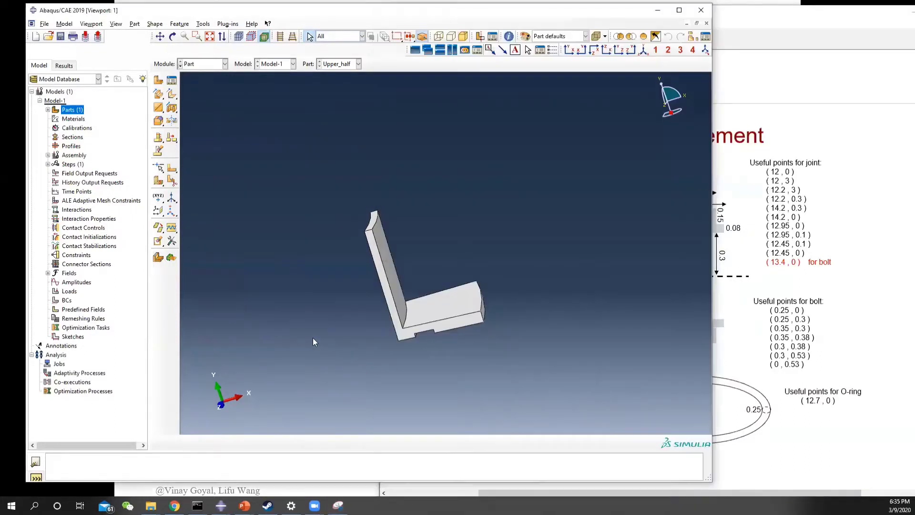
ctrl+alt+drag(455, 317, 393, 164)
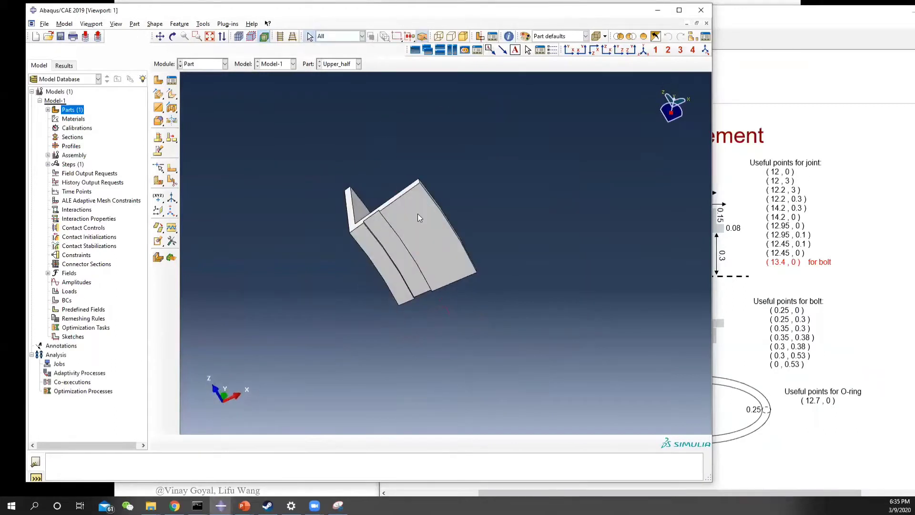
scroll(408, 205, down, 5)
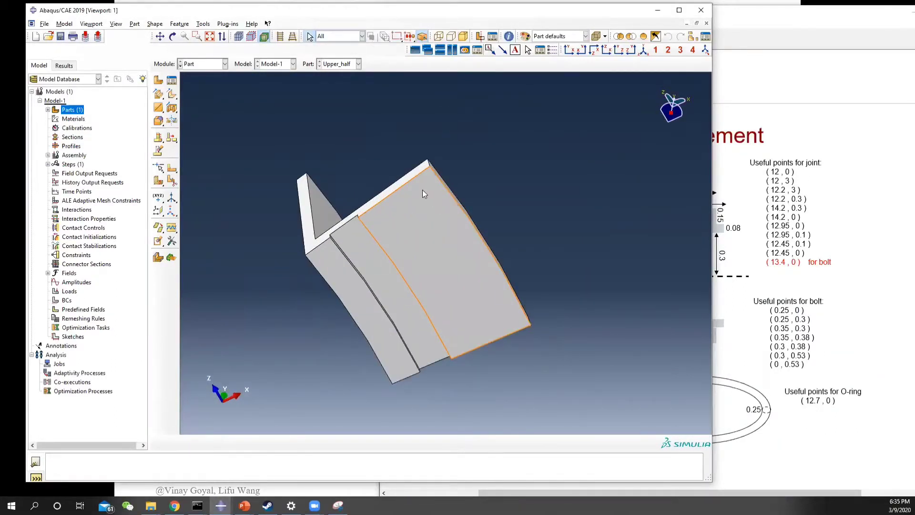
click(422, 190)
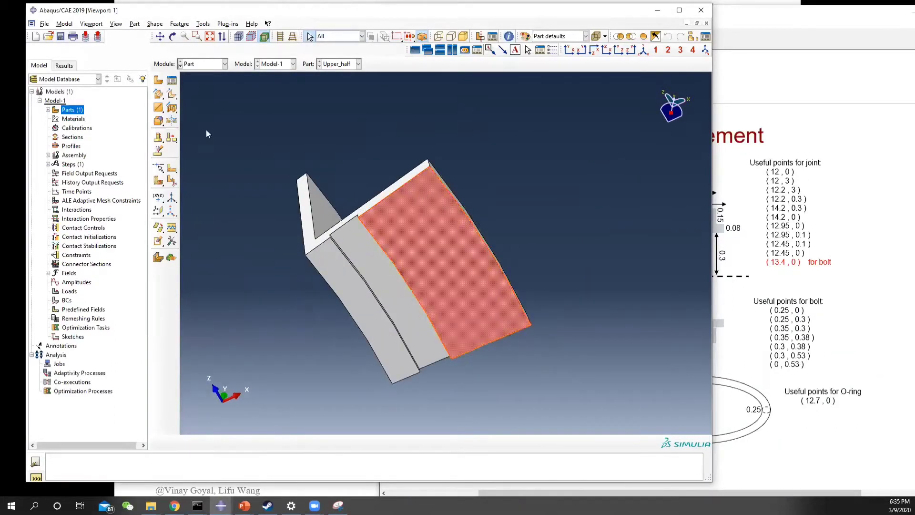
click(172, 109)
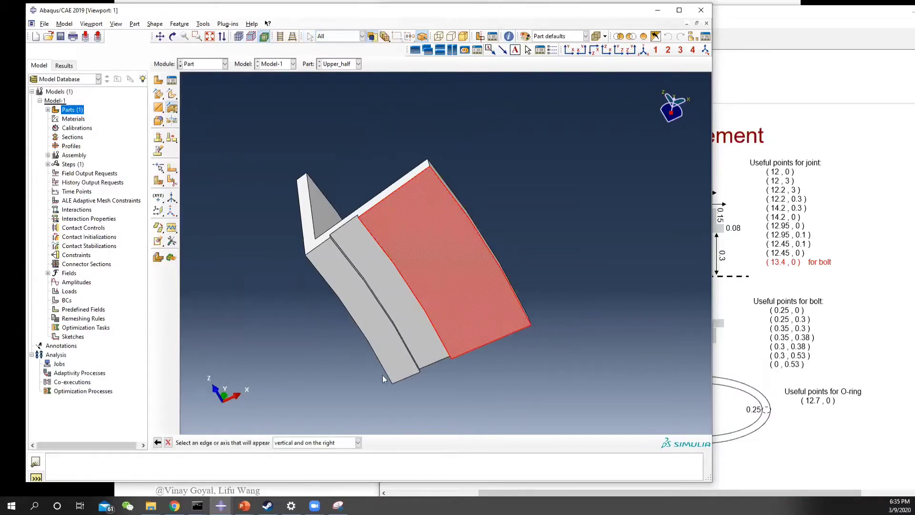
click(449, 194)
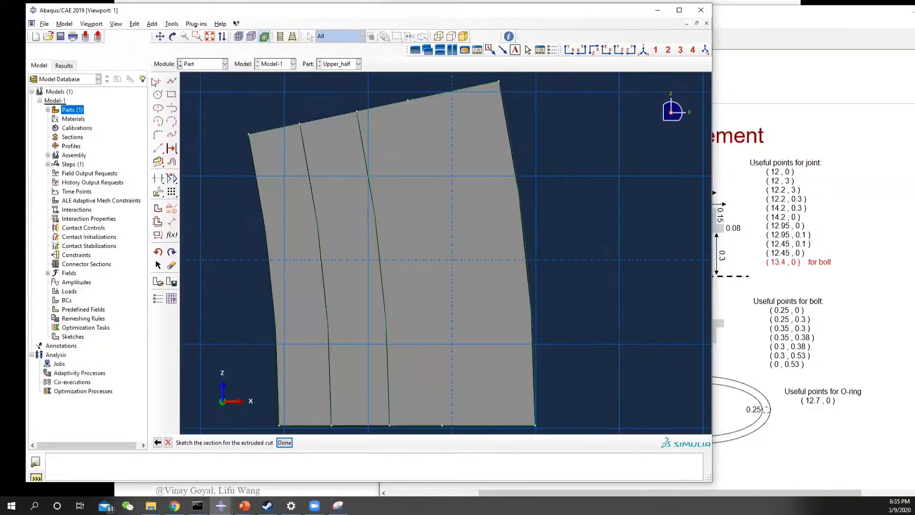
Sketch a circle centred on the bolt point of the flange's slanted side edge and dimension its radius to 0.25
click(158, 94)
click(407, 101)
click(430, 114)
click(172, 223)
click(432, 107)
click(459, 127)
text(0.25)
key(Return)
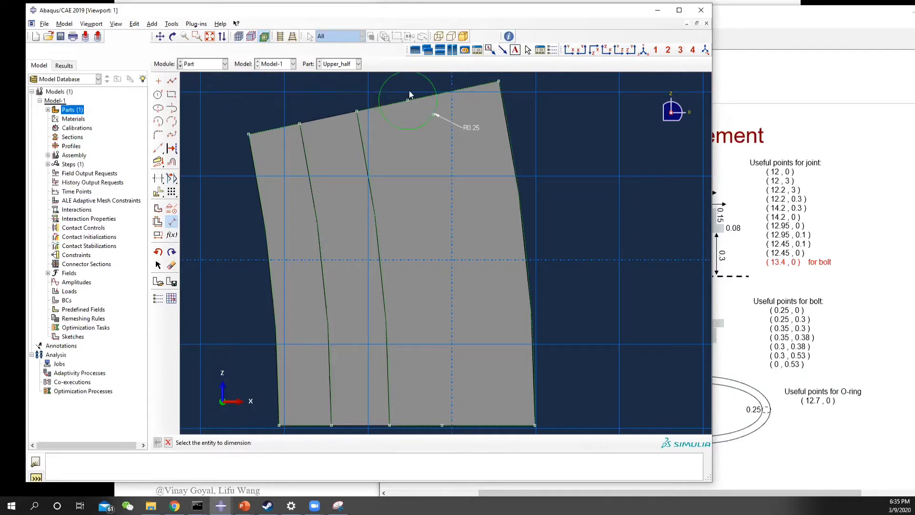
click(168, 442)
Cut the circle through the whole flange with the Through All end condition to form the half bolt hole
click(284, 442)
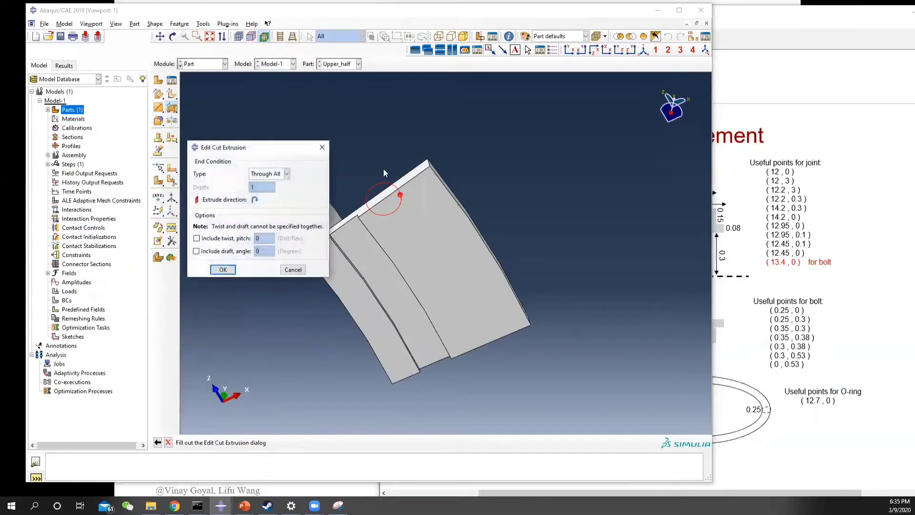
ctrl+alt+drag(377, 232, 440, 287)
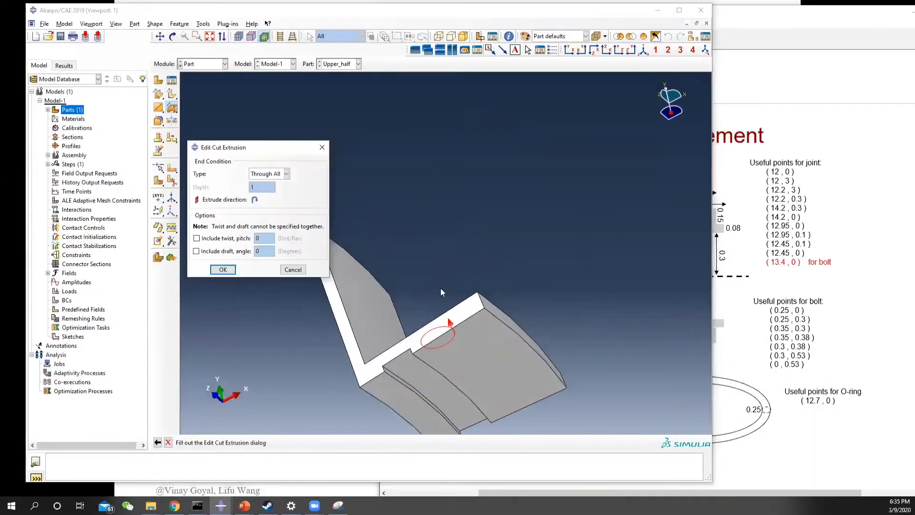
click(222, 269)
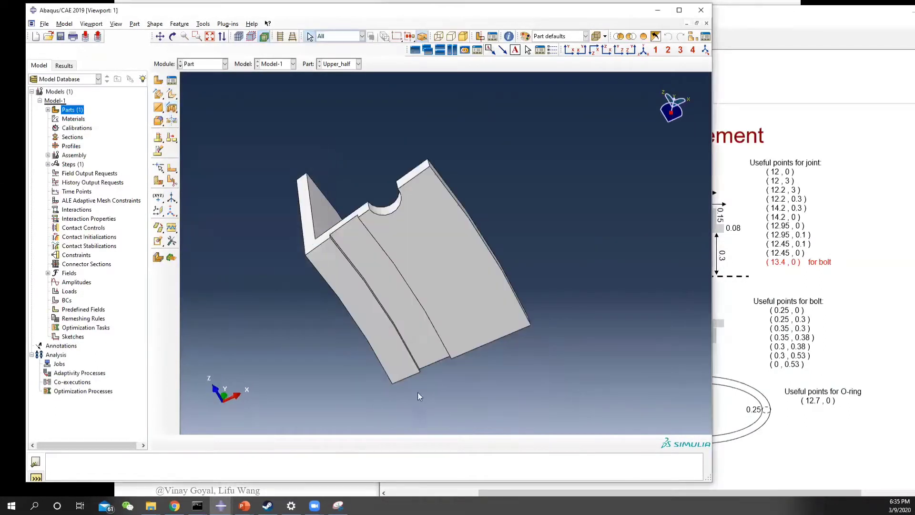
ctrl+alt+drag(408, 363, 419, 322)
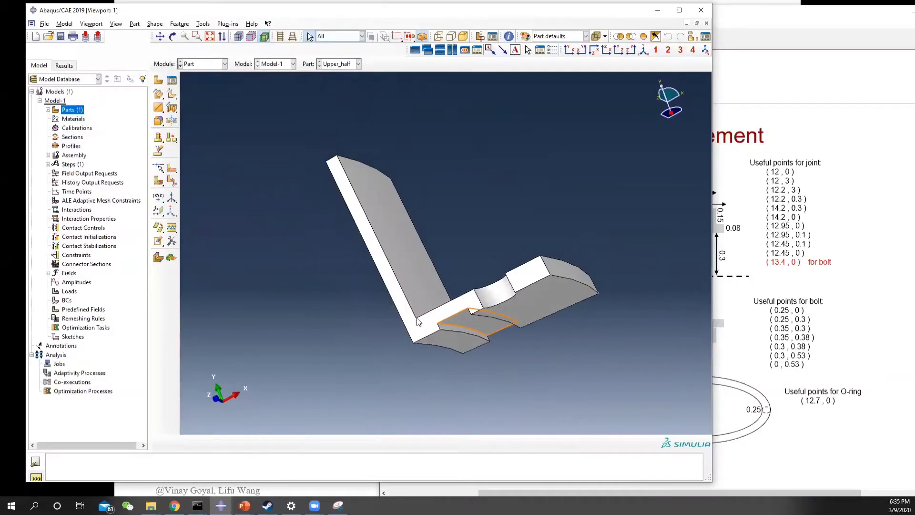
Copy the Upper_half part to a new part named Lower_half, mirrored about the X-Z plane with compressed features
right_click(73, 109)
click(47, 110)
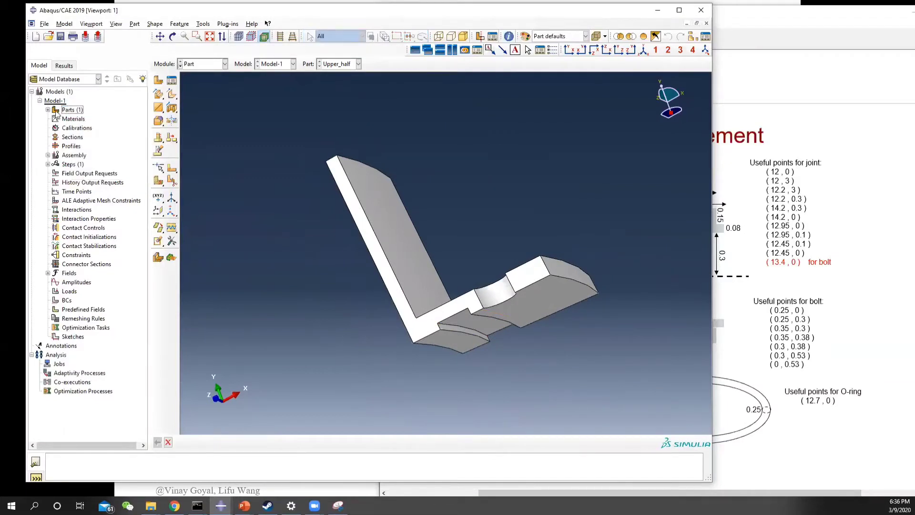
right_click(75, 119)
click(115, 159)
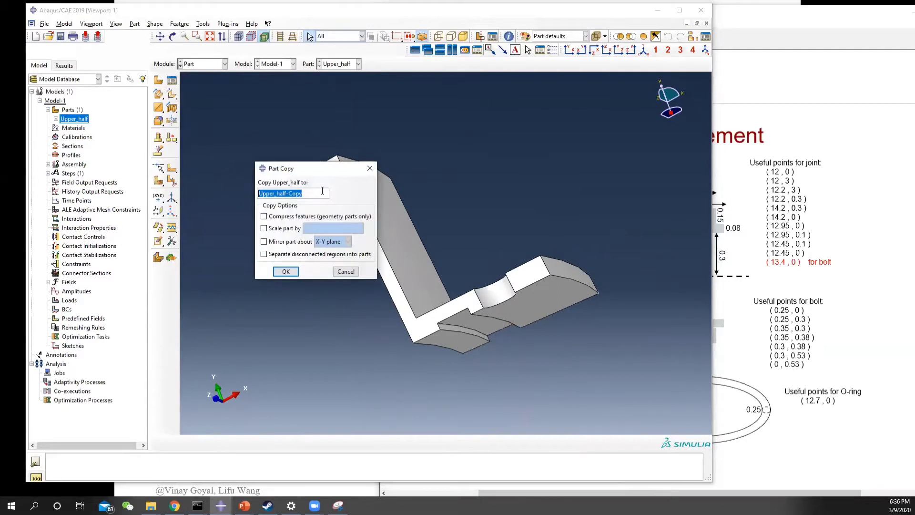
text(Lower_half)
click(263, 241)
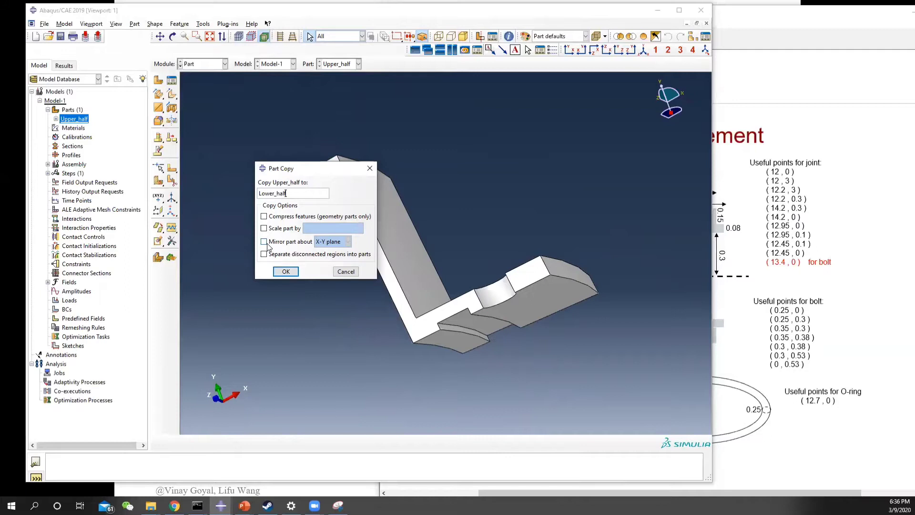
click(348, 241)
click(333, 267)
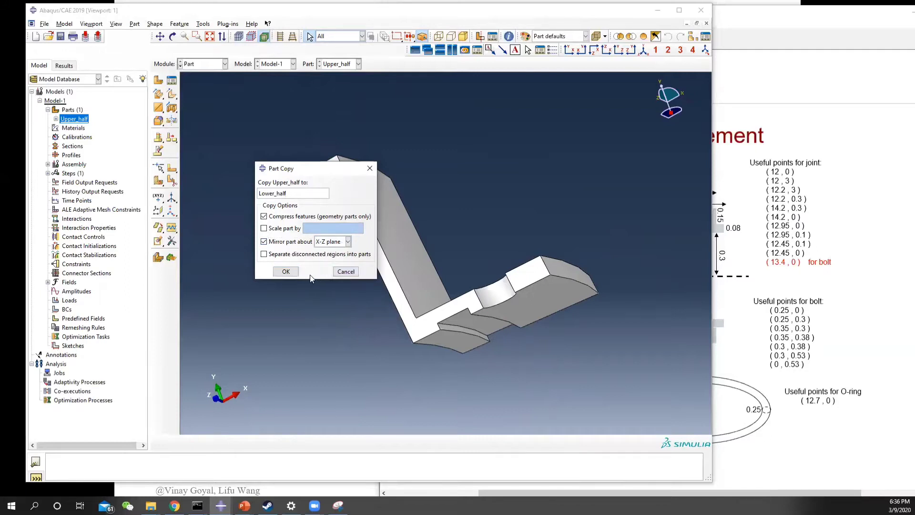
click(286, 271)
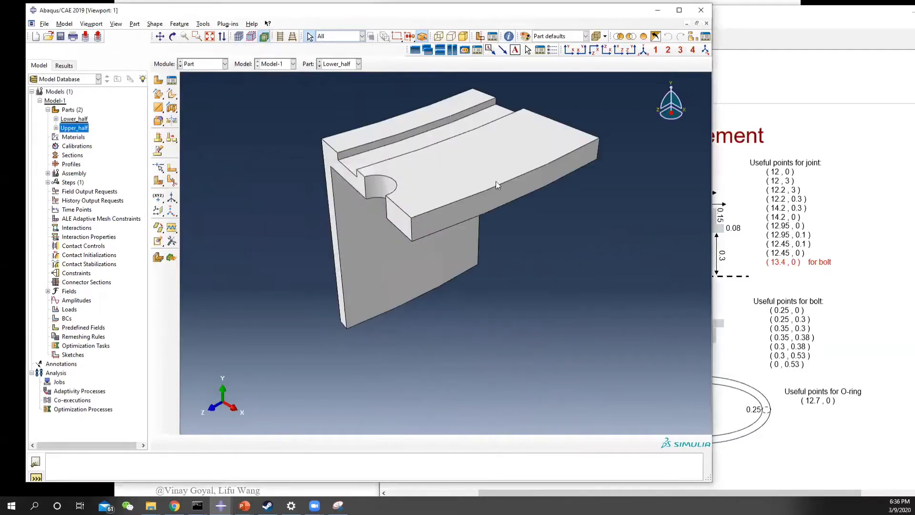
Create a 3D deformable solid revolution part named bolt with an approximate size of 2
right_click(75, 112)
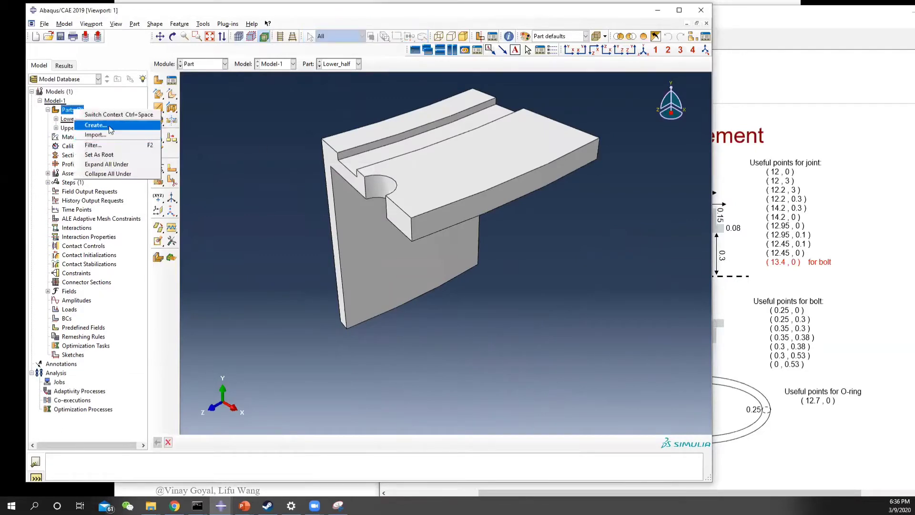
click(138, 127)
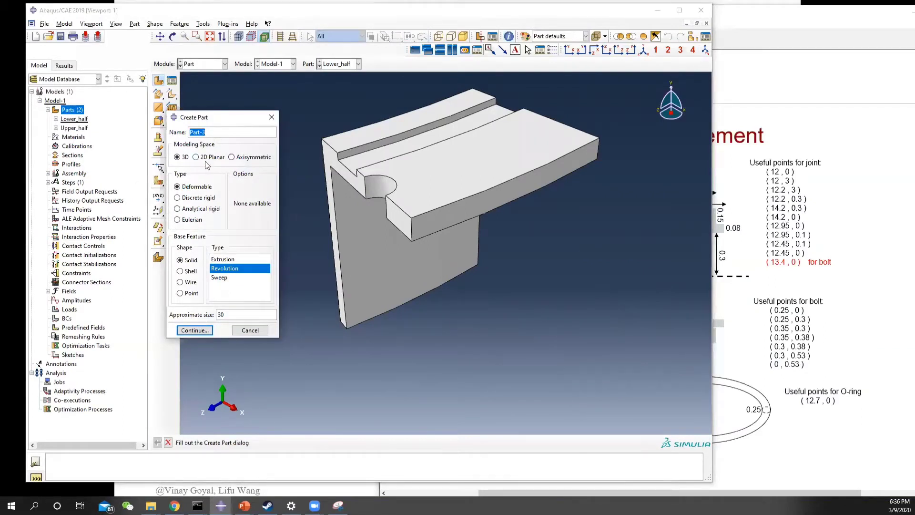
text(bolt)
double_click(221, 314)
text(1)
key(BackSpace)
text(2)
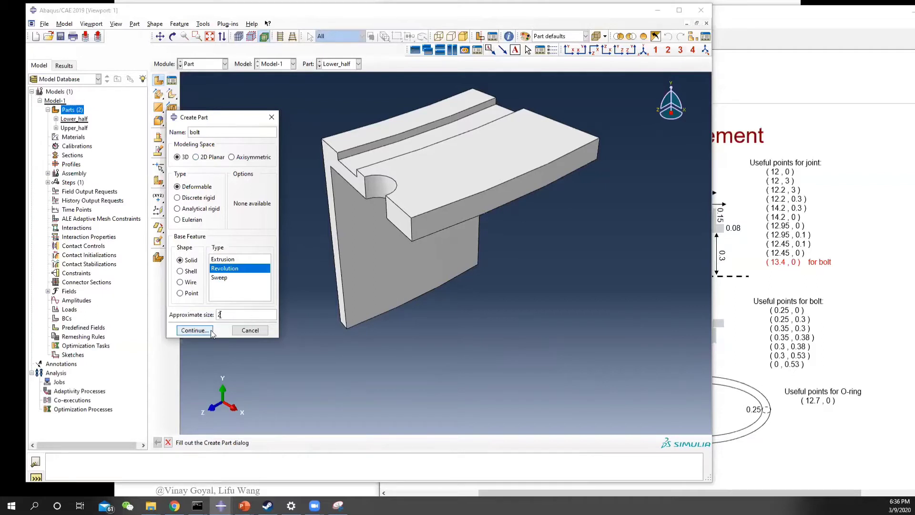
click(202, 332)
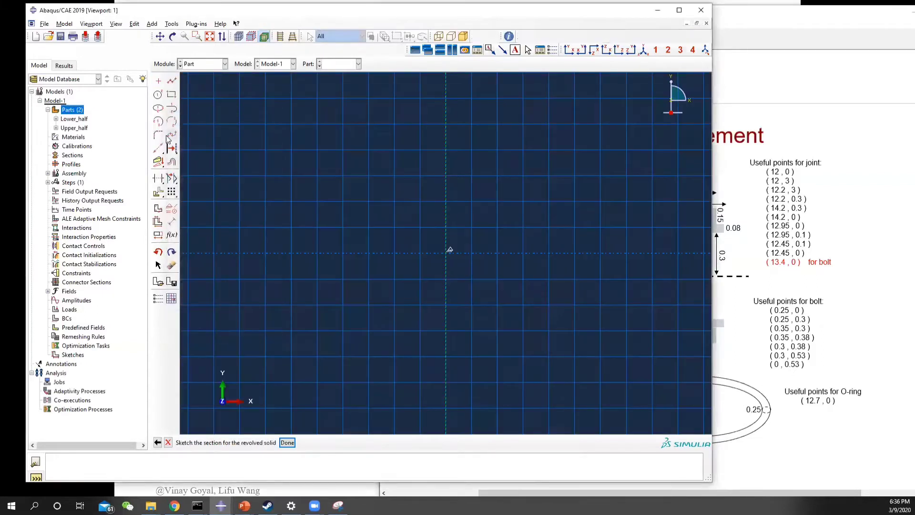
Place isolated points for the bolt section at (0.25, 0), (0.25, 0.3), (0.35, 0.3) and (0.35, 0.38)
click(158, 80)
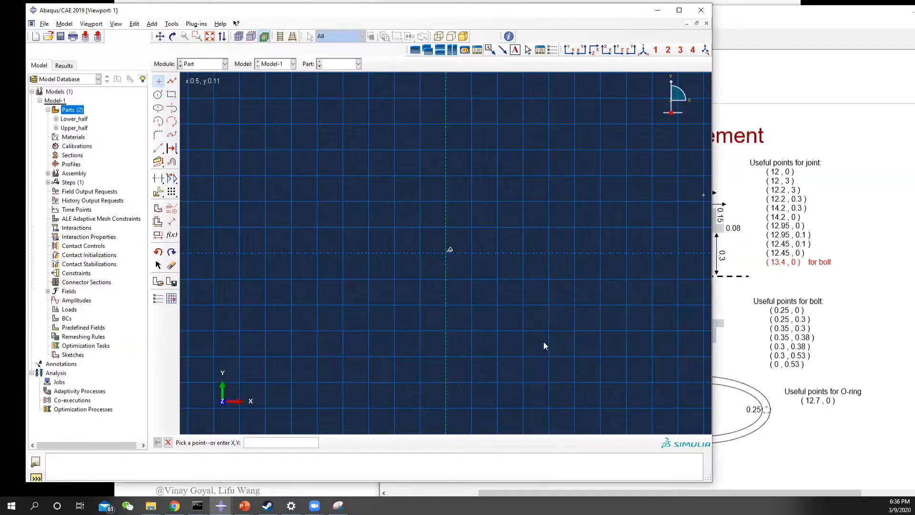
text(0.25,0)
key(Return)
text(0.25,0.3)
key(Return)
text(.35,.3)
key(Return)
text(.35,.38)
key(Return)
Place the remaining bolt head points at (0.3, 0.38), (0.3, 0.53) and (0, 0.53)
text(.3,.38)
key(Return)
text(.36)
text(,)
key(Return)
text(0,.53)
key(Return)
scroll(643, 243, down, 3)
scroll(641, 239, down, 3)
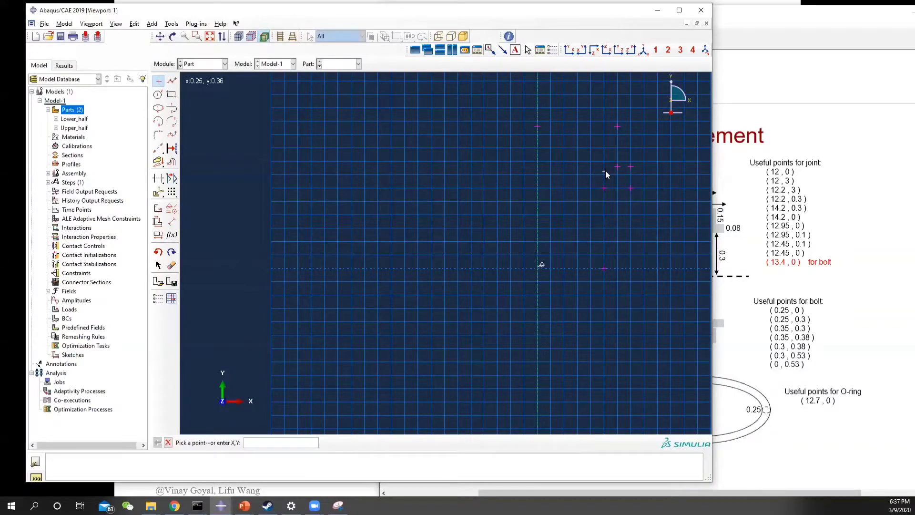
click(159, 194)
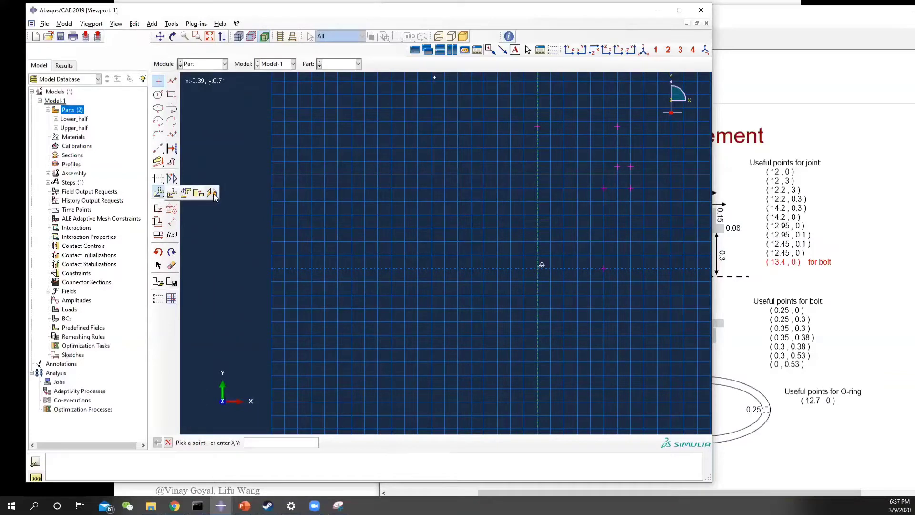
click(212, 193)
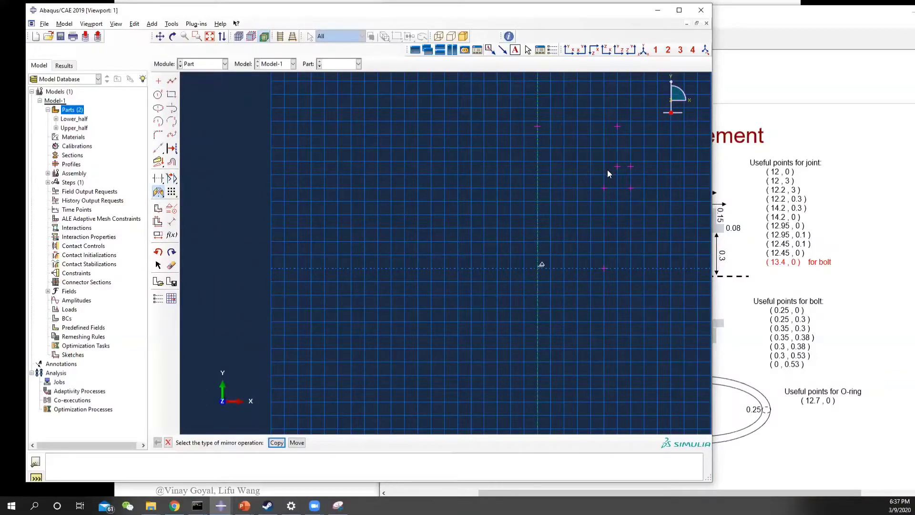
click(276, 443)
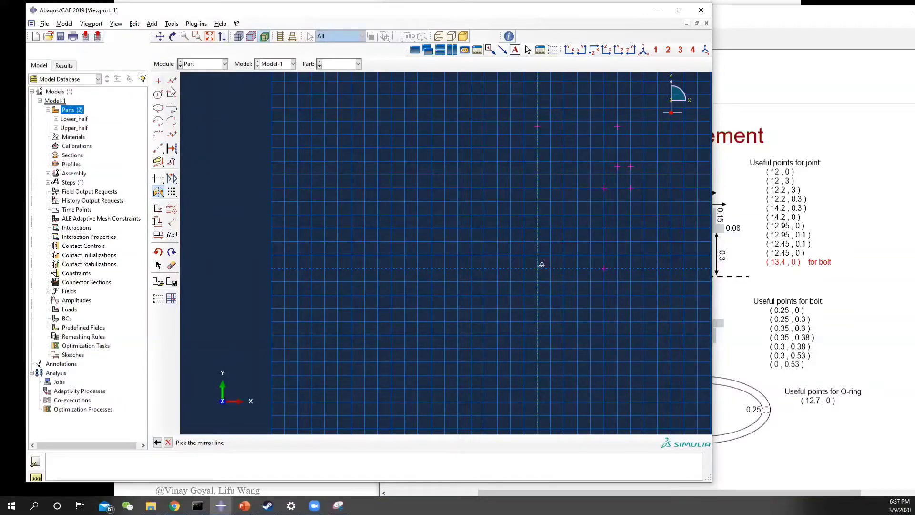
Draw a horizontal construction line through the origin and the point at (0.25, 0)
click(159, 149)
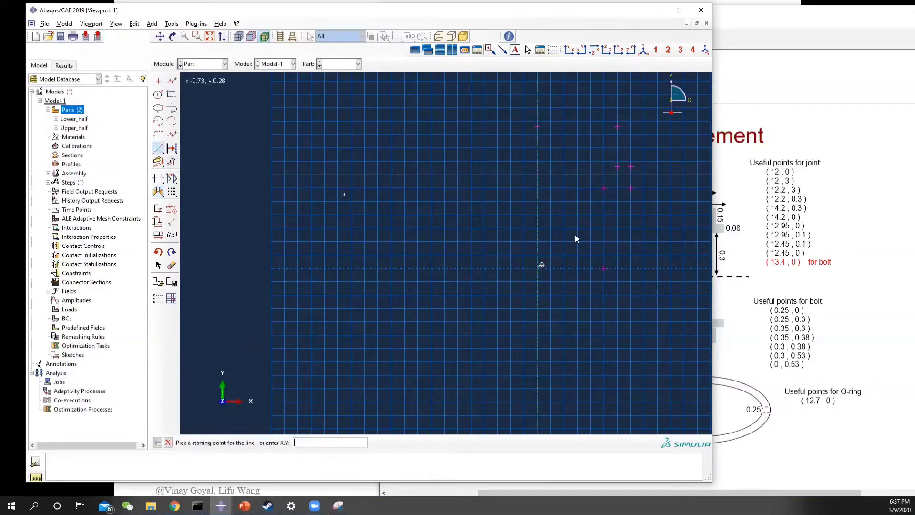
click(538, 269)
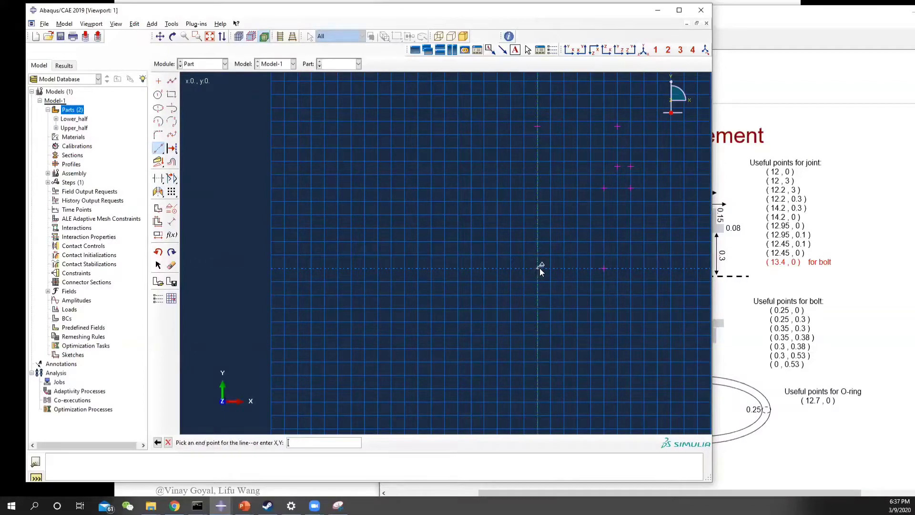
click(604, 268)
key(Escape)
Place an isolated point at (0, 0) in the bolt sketch
scroll(625, 268, down, 2)
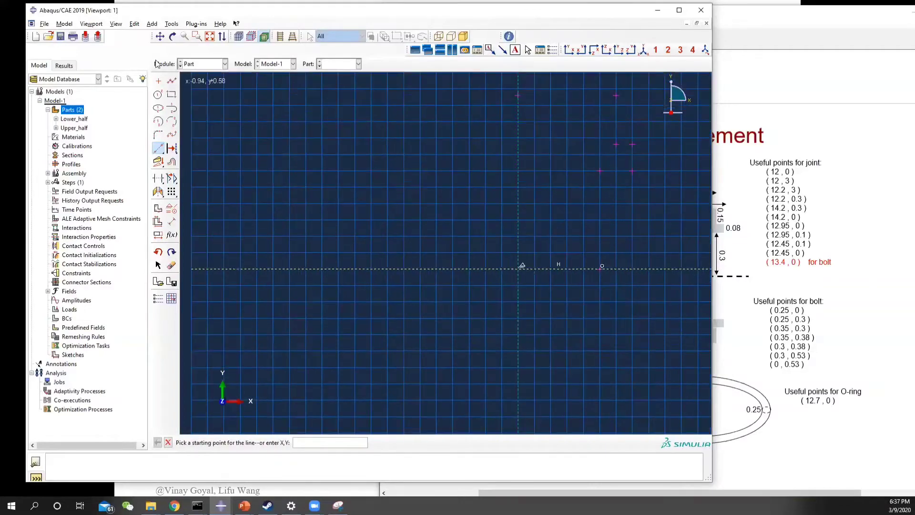
click(159, 81)
text(0,0)
key(Return)
scroll(601, 278, up, 2)
scroll(601, 278, up, 1)
Mirror a copy of the upper bolt section points about the horizontal construction line
click(159, 192)
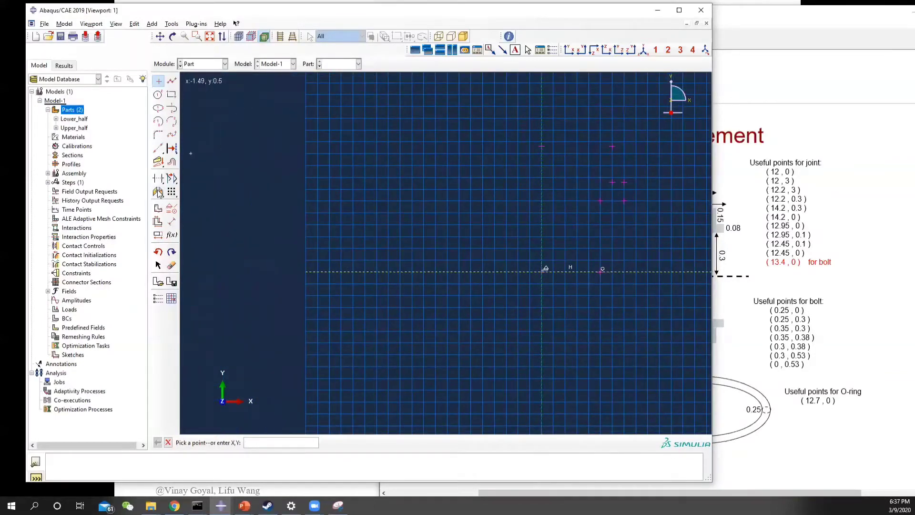
click(276, 442)
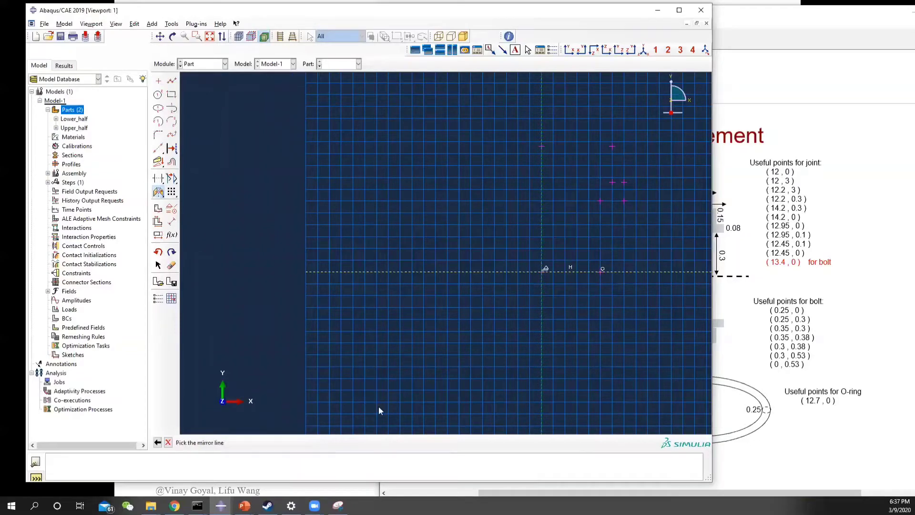
click(484, 272)
mouse_move(500, 116)
mouse_down()
mouse_move(652, 194)
mouse_move(659, 217)
mouse_up()
click(255, 442)
Connect the points with straight lines into a closed bolt profile, starting at (0, 0.53) and returning along the vertical axis through the origin
click(172, 80)
click(542, 146)
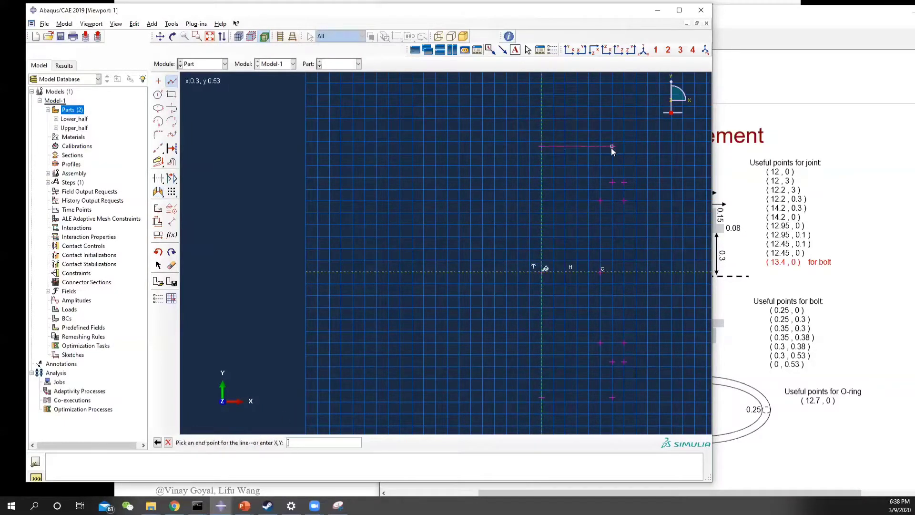
click(612, 146)
click(613, 181)
click(602, 272)
click(601, 342)
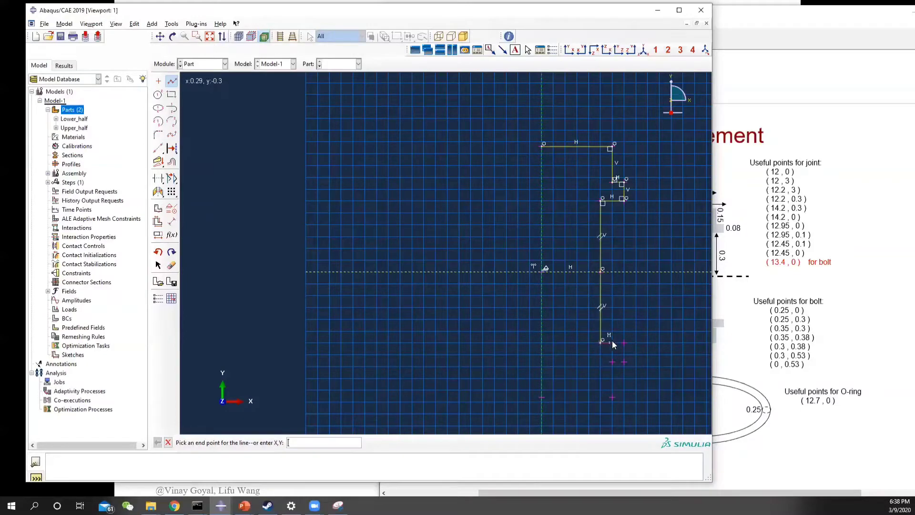
click(624, 361)
click(611, 396)
click(542, 395)
click(542, 271)
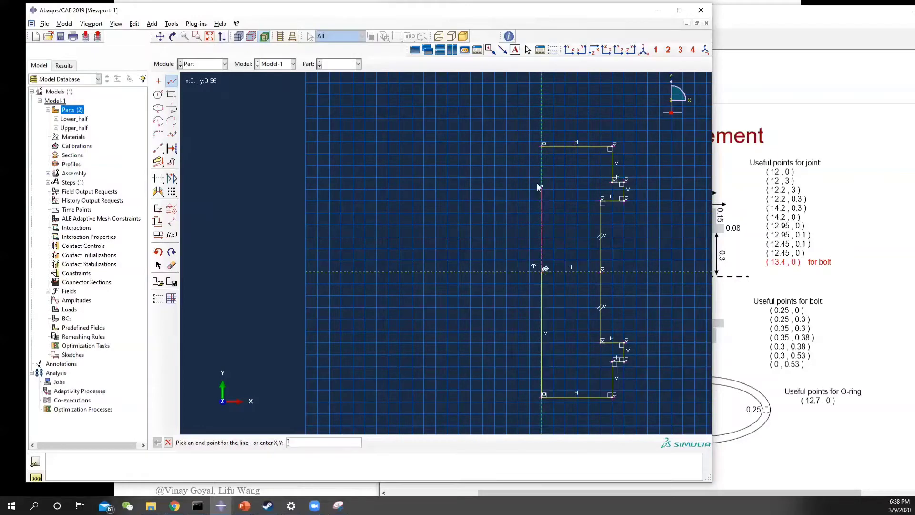
click(544, 146)
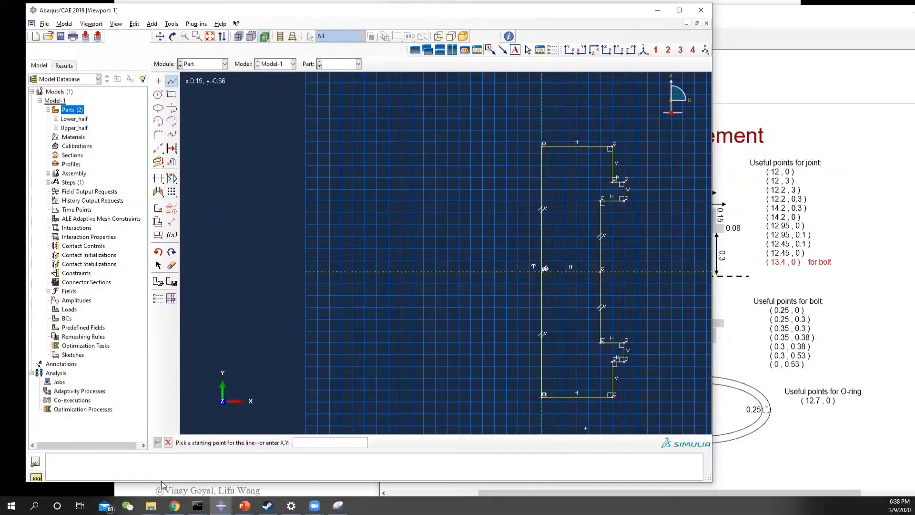
Finish the bolt sketch and revolve it 12 degrees about the vertical construction line with the revolve direction flipped
click(168, 442)
click(287, 443)
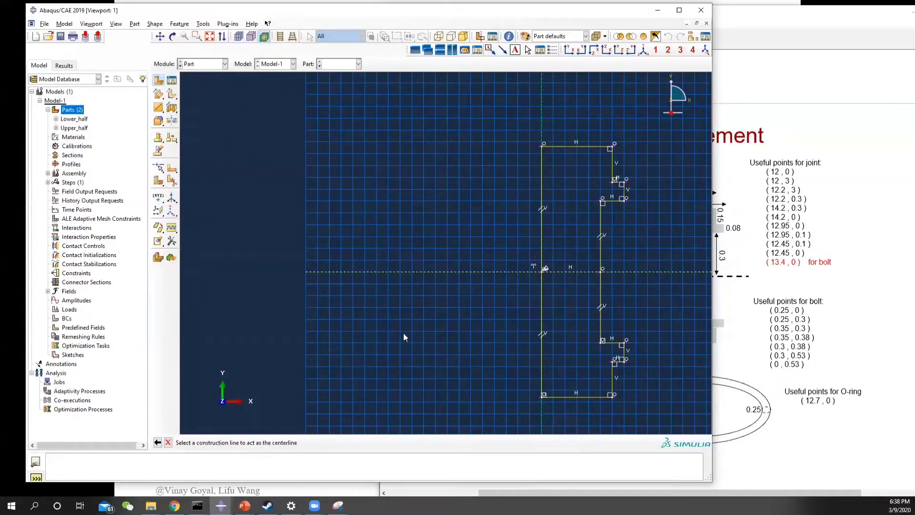
click(542, 114)
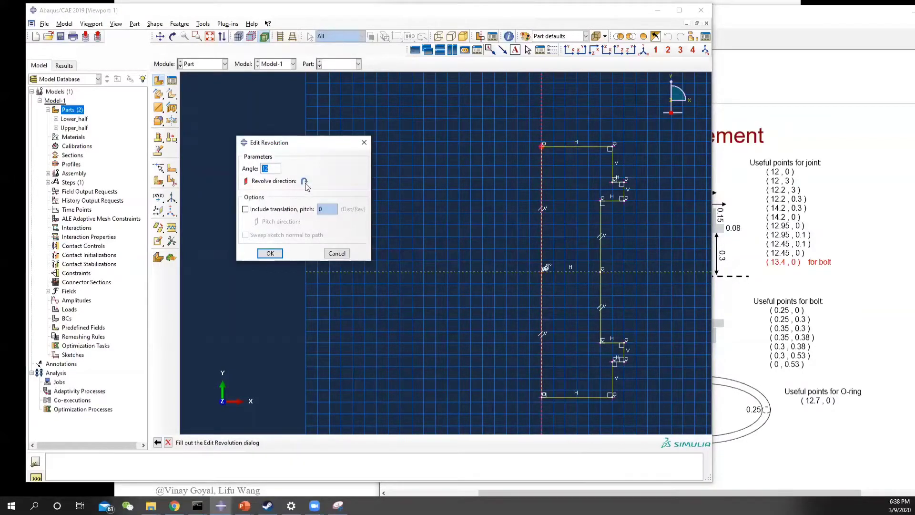
scroll(545, 172, down, 5)
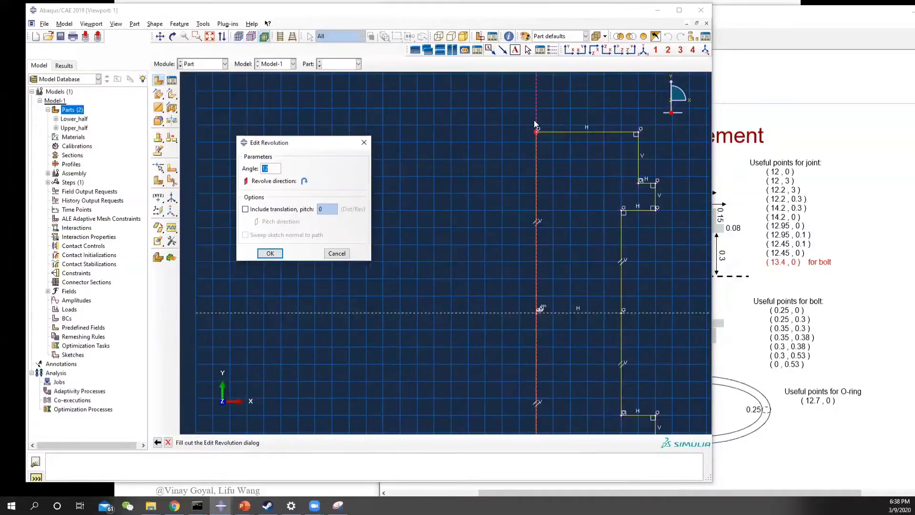
scroll(554, 158, up, 5)
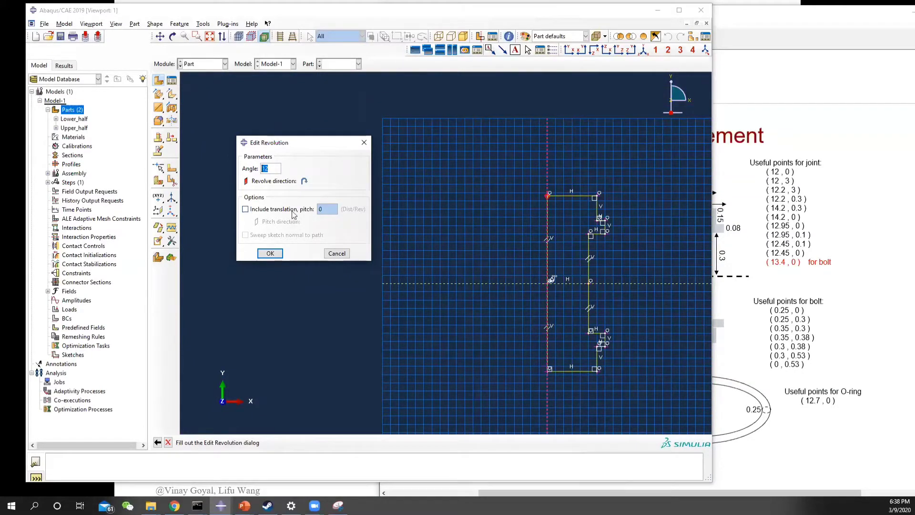
click(304, 182)
click(276, 256)
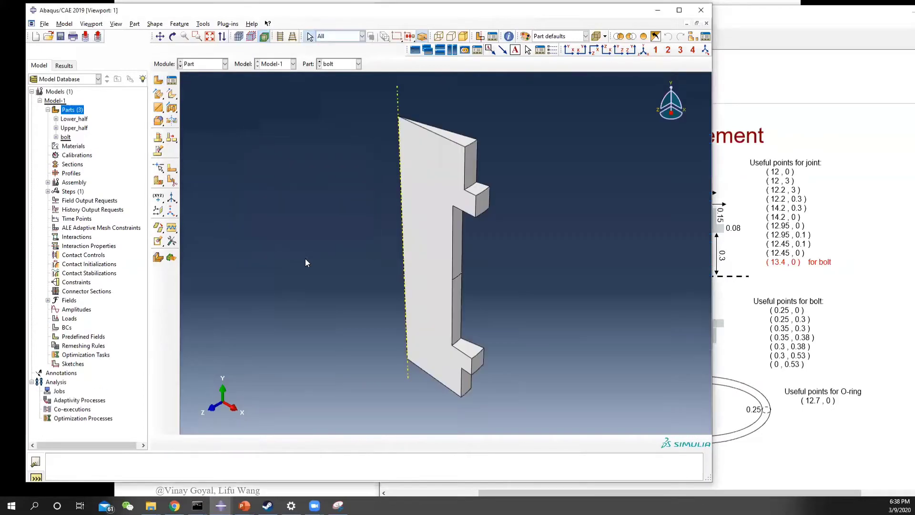
Edit the bolt's solid revolve feature and set its angle to 180 degrees
click(65, 137)
click(56, 137)
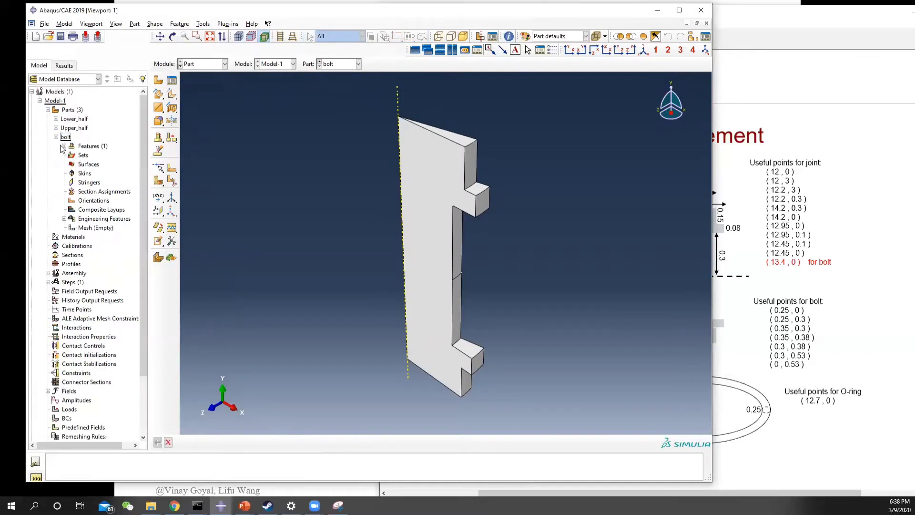
click(63, 146)
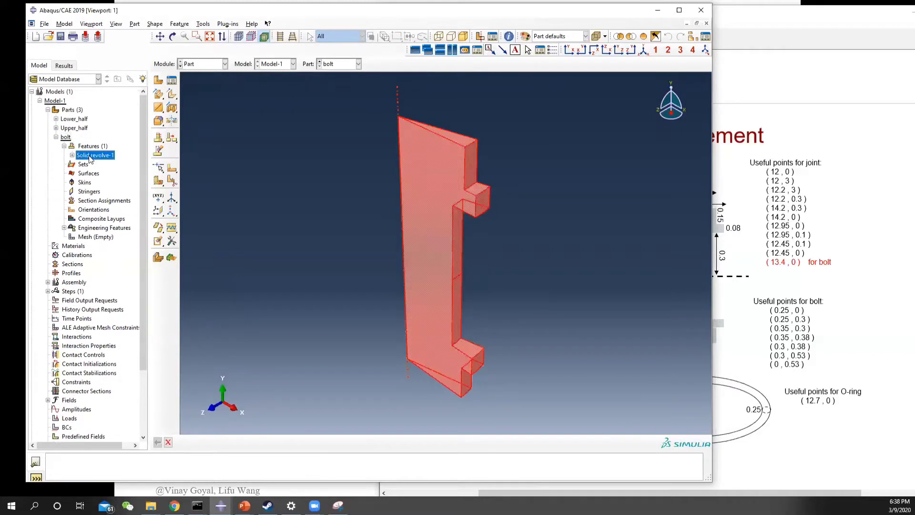
right_click(95, 155)
click(107, 171)
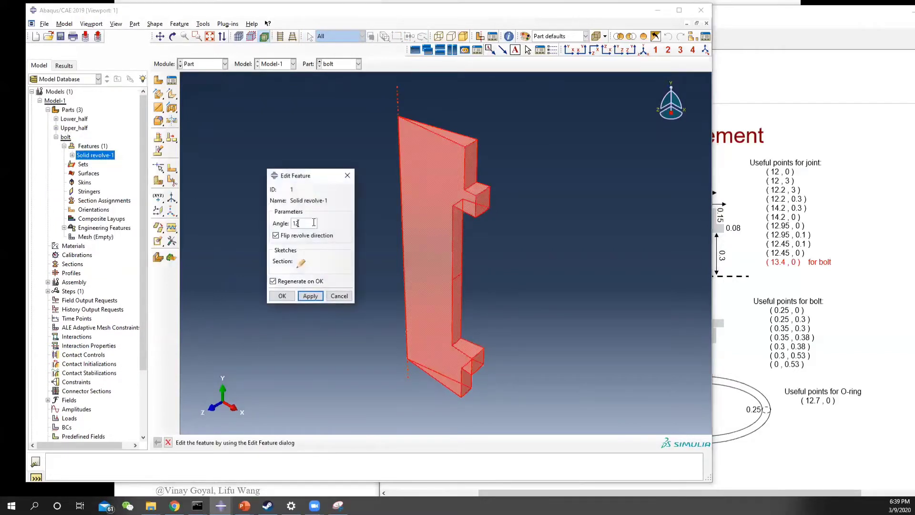
drag(312, 224, 267, 228)
text(180)
click(317, 296)
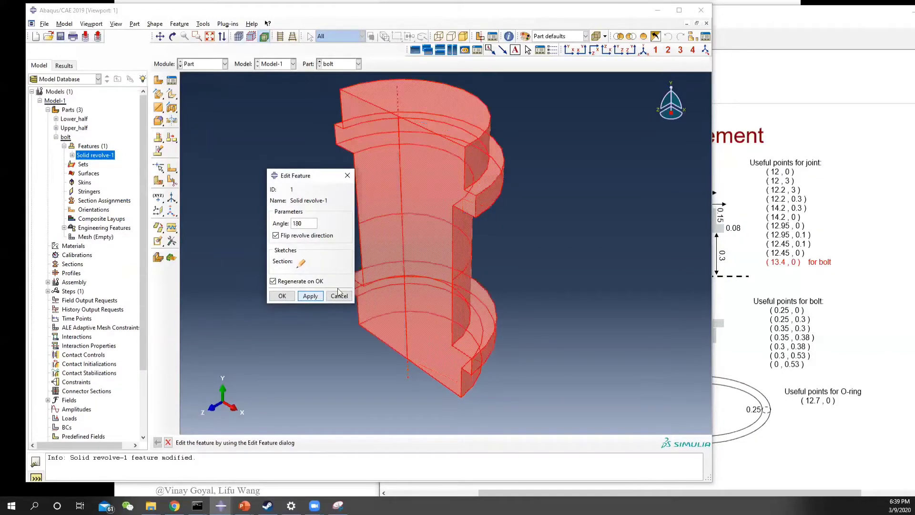
click(289, 296)
ctrl+alt+drag(442, 199, 452, 181)
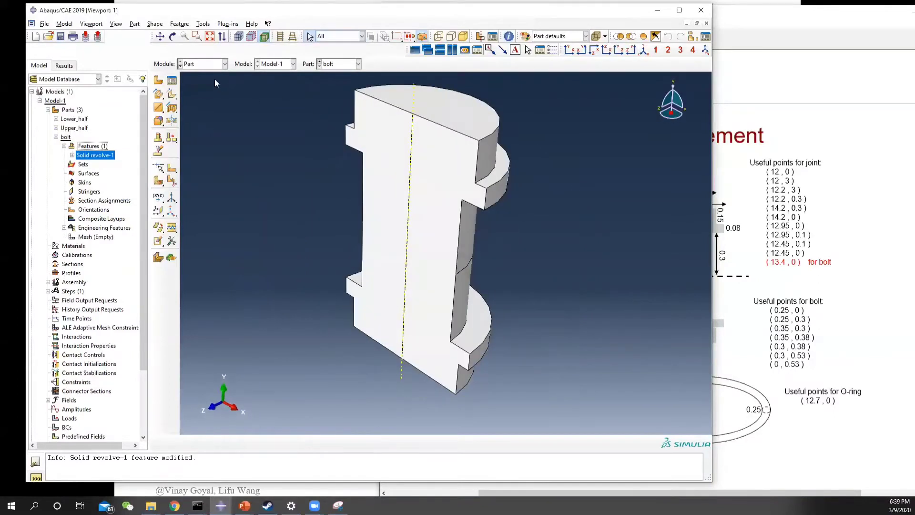
Create a 3D deformable solid revolution part named O_ring with an approximate size of 2
click(56, 137)
right_click(71, 110)
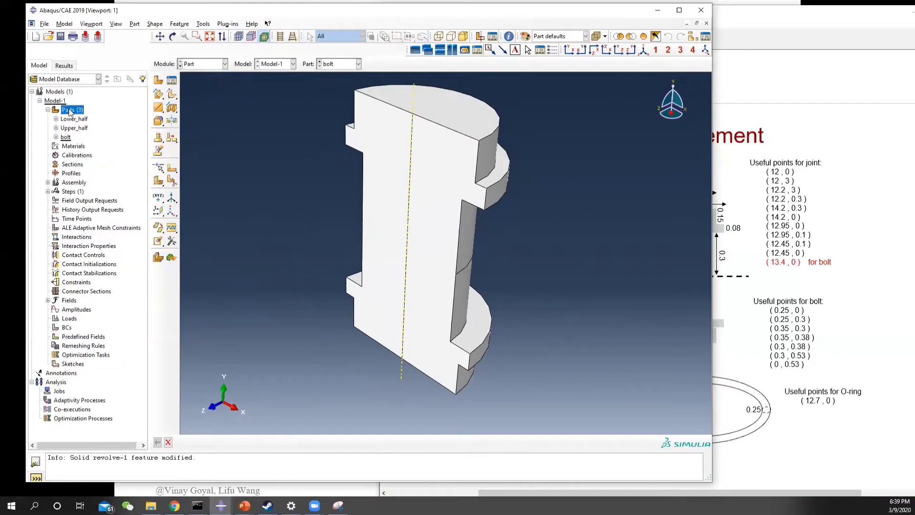
click(98, 125)
text(O)
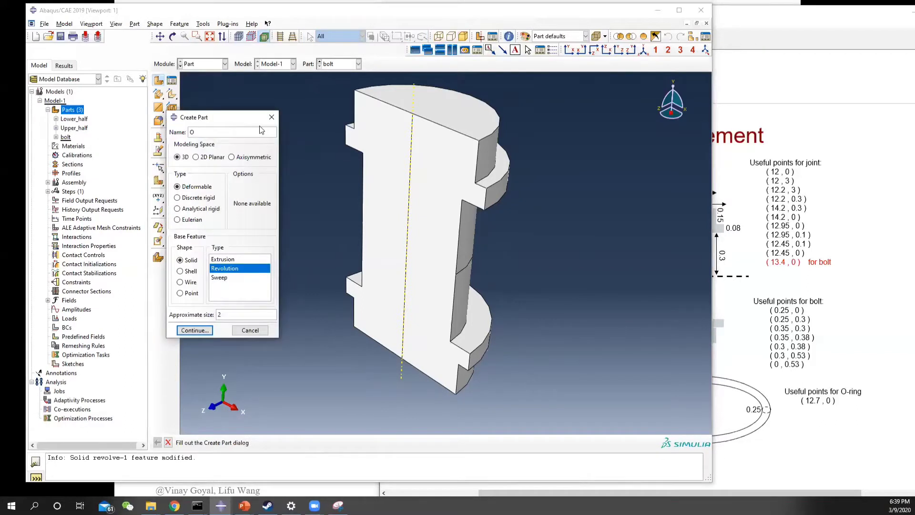
text(_ring)
click(200, 332)
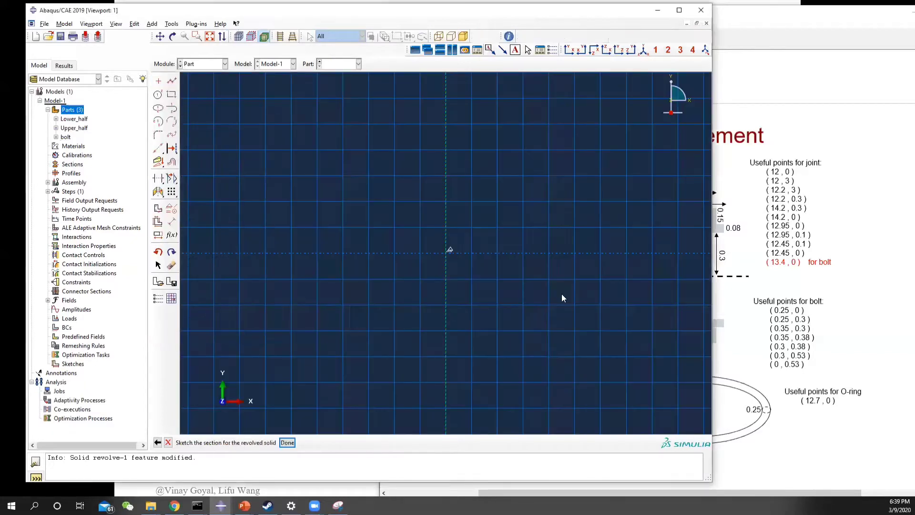
click(158, 95)
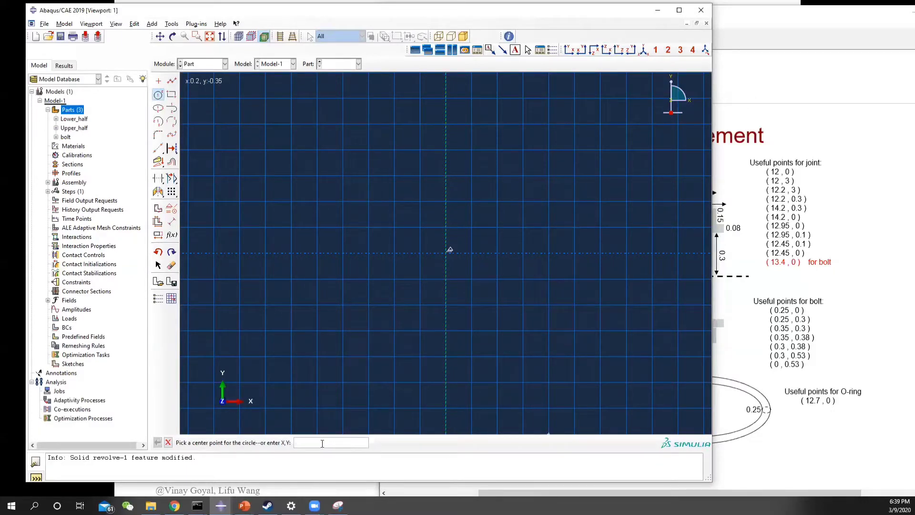
text(12.7,0)
key(Return)
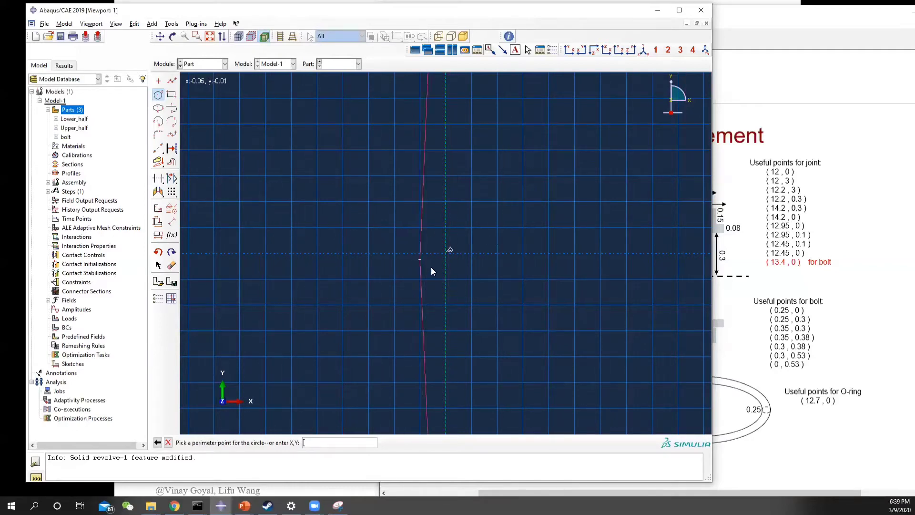
scroll(566, 329, down, 2)
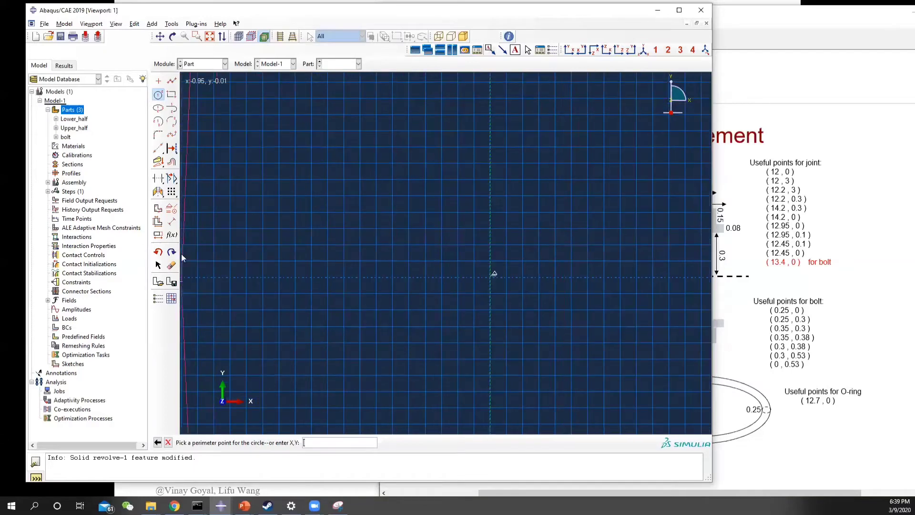
click(168, 442)
Place an isolated point at (12.7, 0) for the O-ring section's centre
click(159, 81)
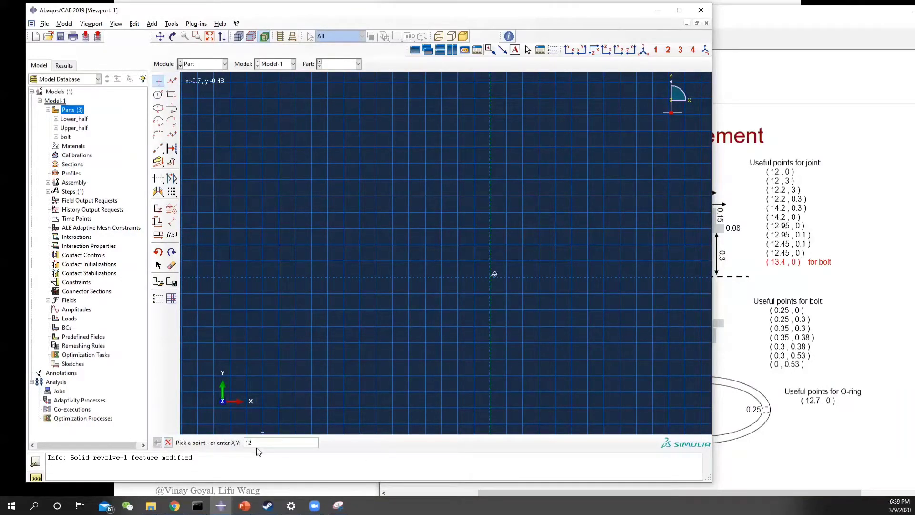
key(Return)
ctrl+alt+middle_drag(649, 258, 364, 262)
scroll(538, 289, up, 2)
scroll(545, 287, up, 2)
scroll(548, 285, up, 6)
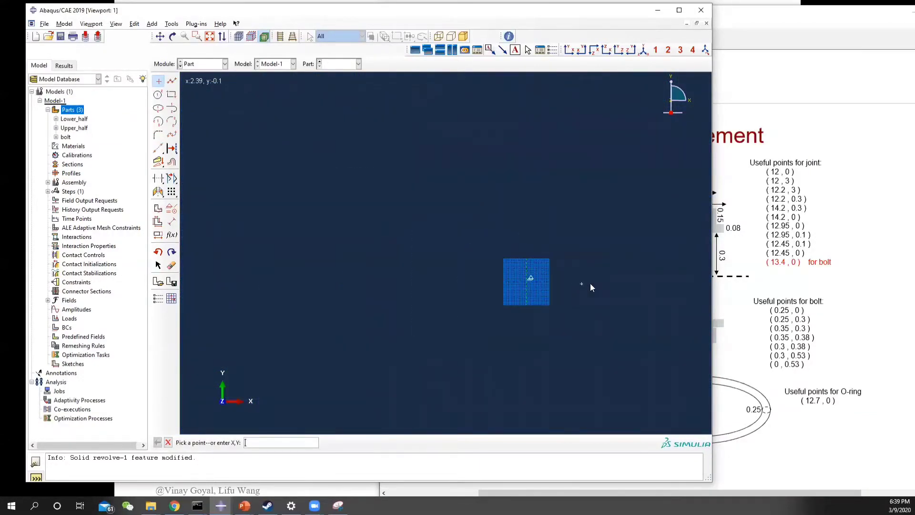
ctrl+alt+middle_drag(662, 288, 496, 289)
scroll(526, 279, down, 7)
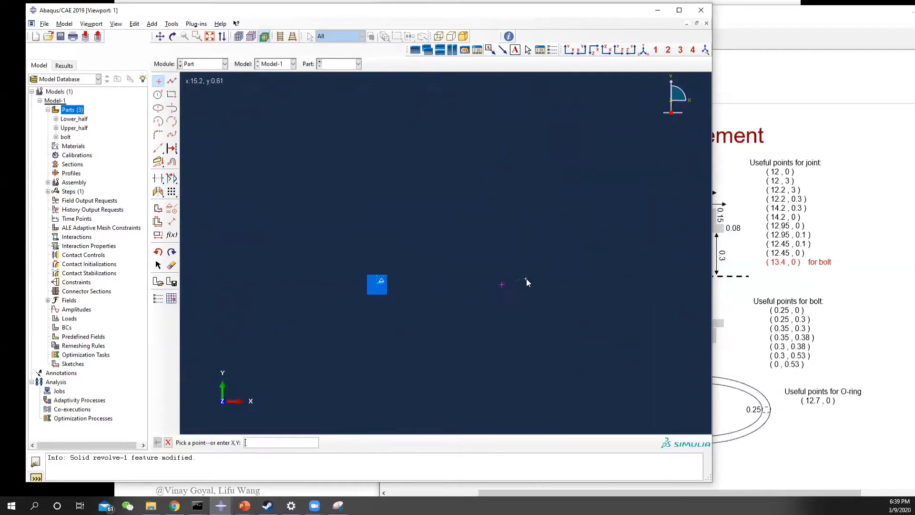
Draw a circle with a radius of about 0.45 centred on the point at (12.7, 0)
click(157, 94)
click(508, 284)
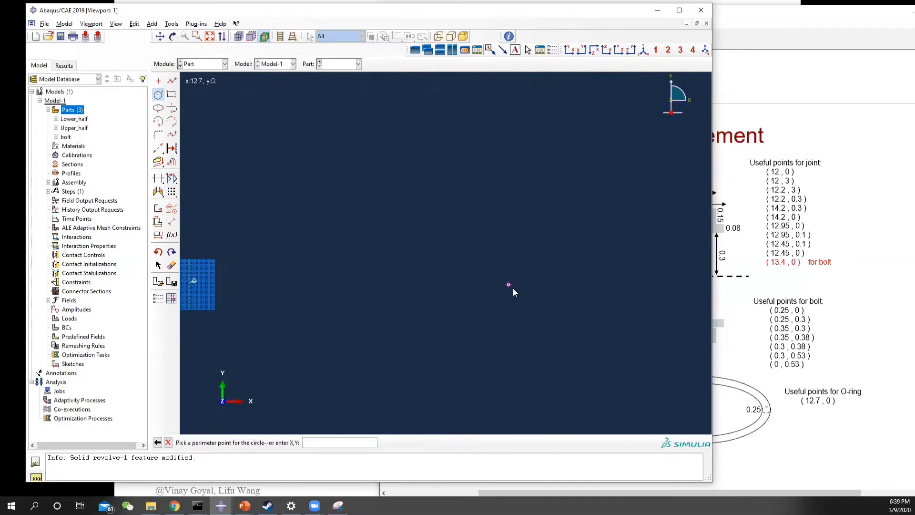
click(513, 294)
Dimension the O-ring circle's radius and set it to 0.125
click(172, 221)
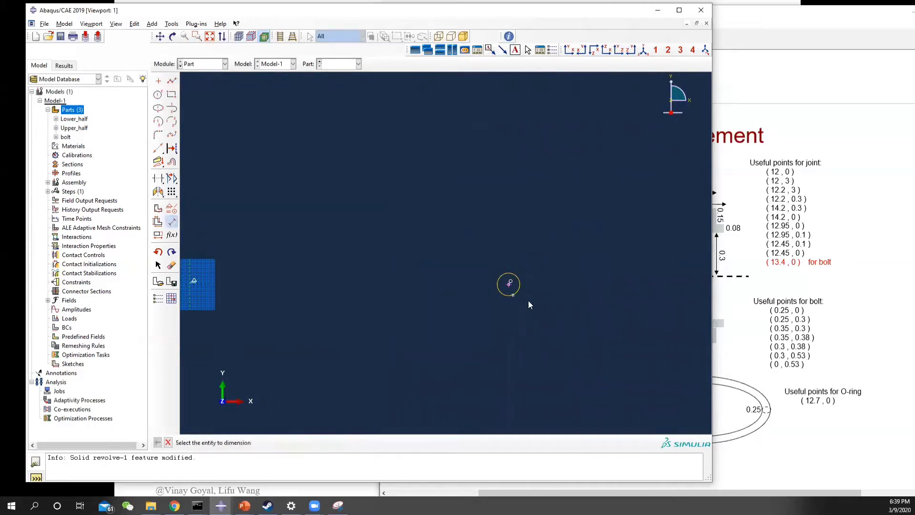
click(520, 285)
click(537, 285)
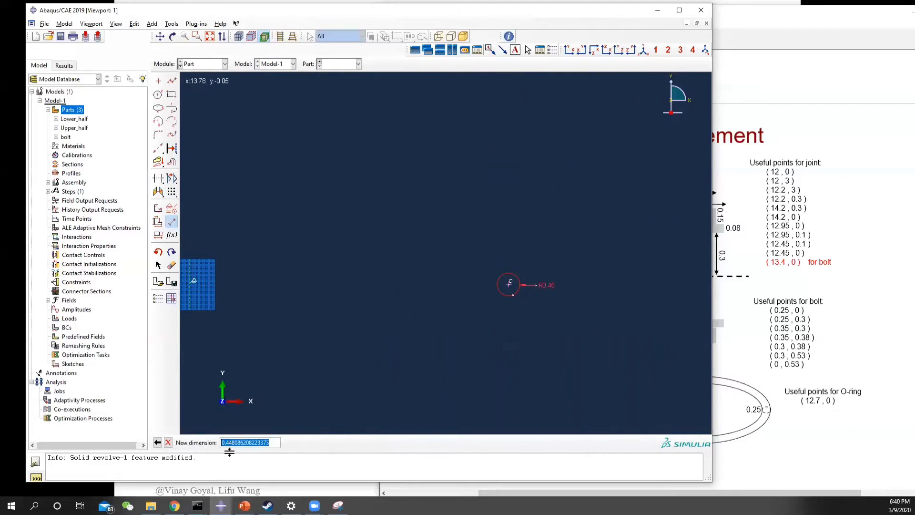
text(0.125)
key(Return)
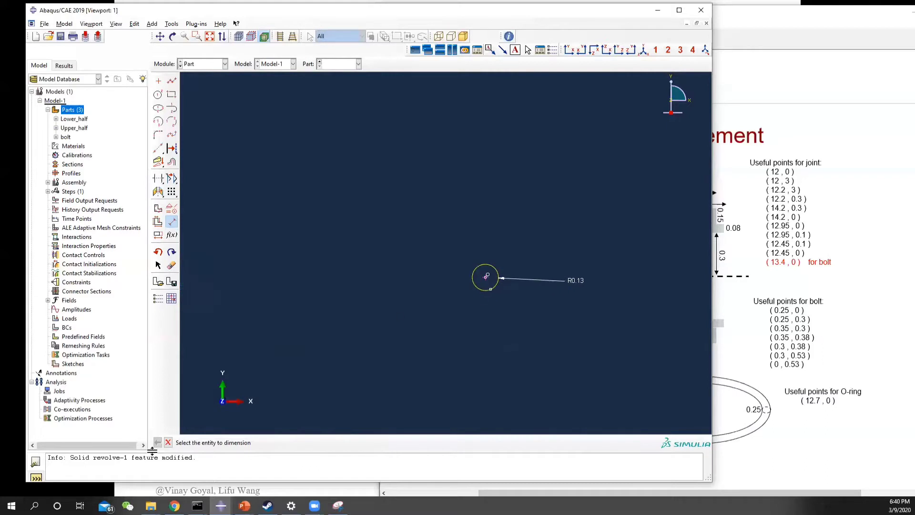
Finish the O-ring sketch and revolve its section by 12 degrees
click(168, 442)
click(287, 442)
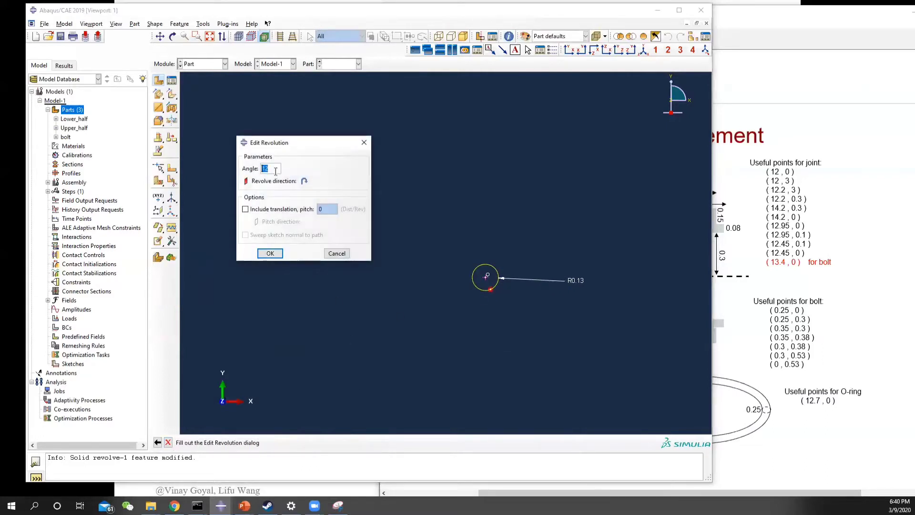
click(271, 253)
scroll(321, 220, up, 2)
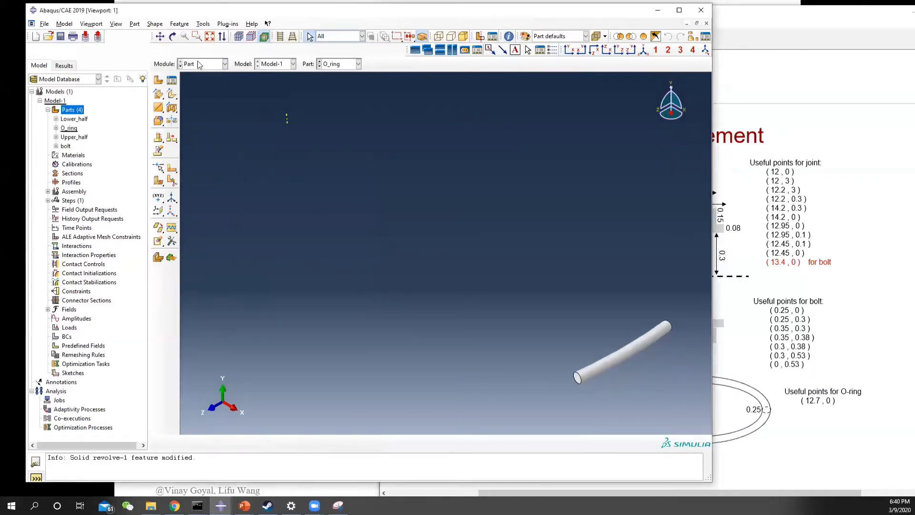
Examine the Upper_half, Lower_half, O_ring and bolt parts one by one, viewing the halves and the O-ring in the XY plane
double_click(74, 137)
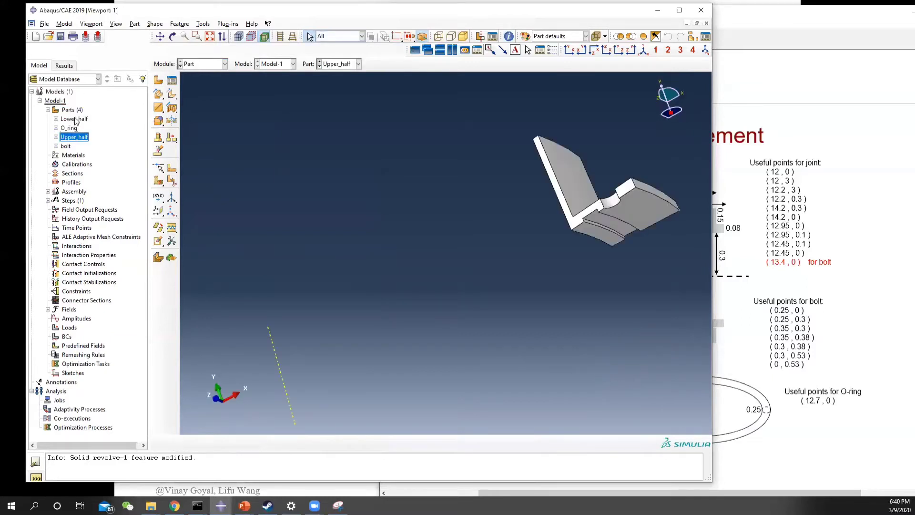
double_click(74, 119)
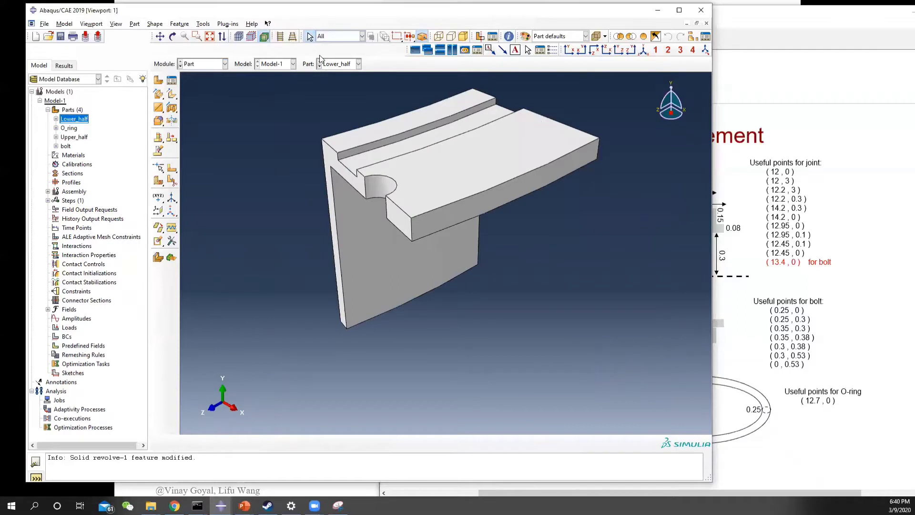
click(568, 50)
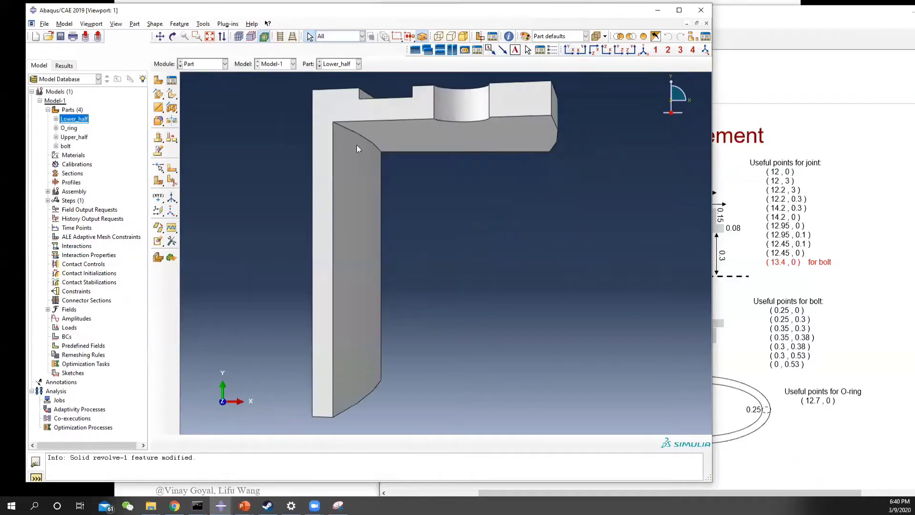
double_click(72, 137)
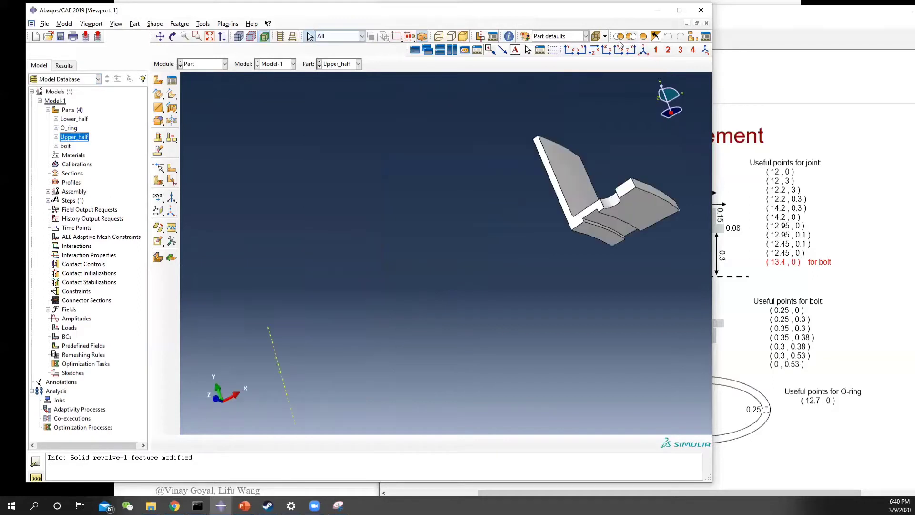
click(569, 51)
double_click(75, 119)
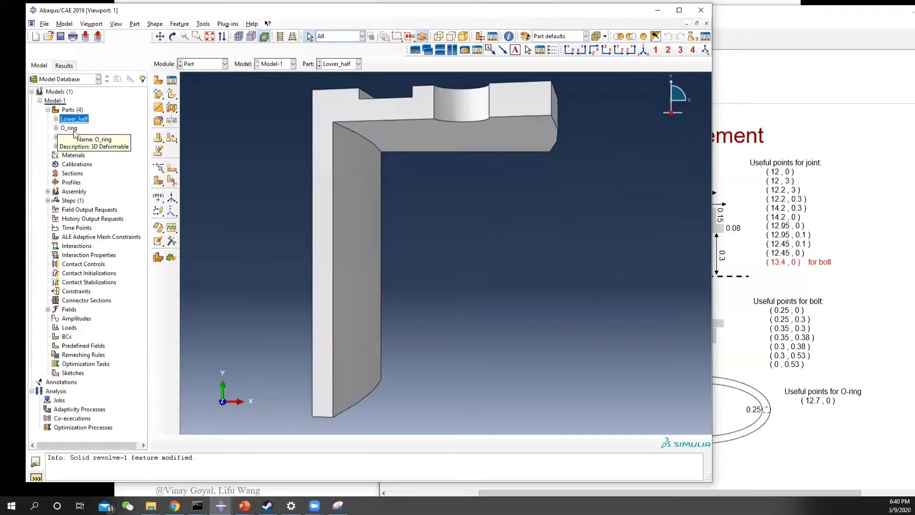
double_click(69, 127)
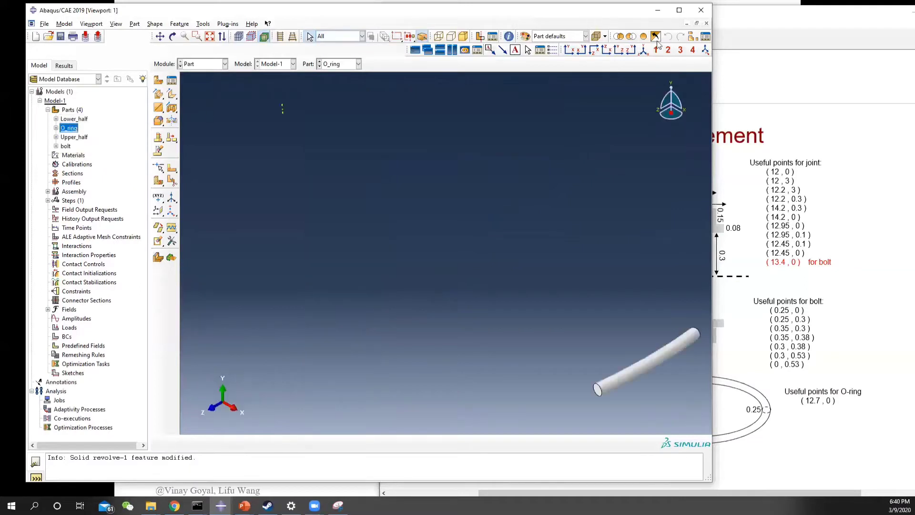
click(569, 50)
double_click(65, 146)
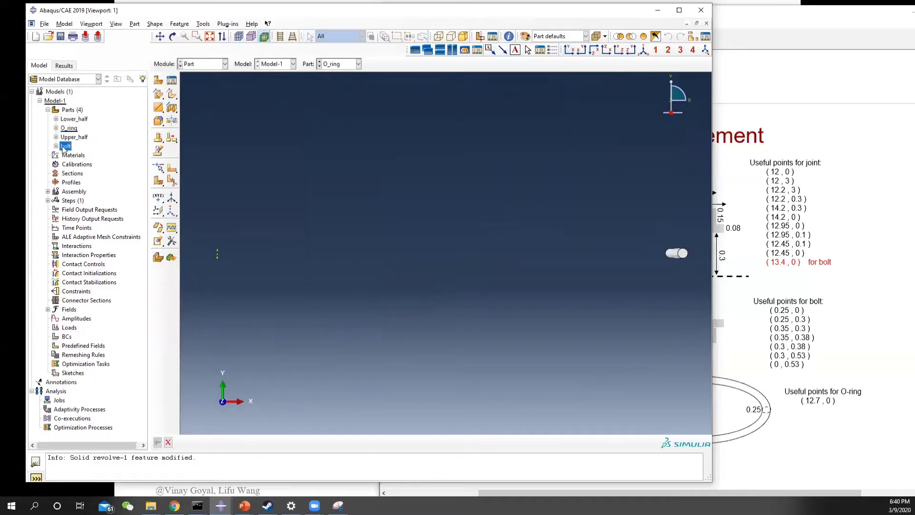
Switch to the Property module and maximize the Abaqus/CAE window
click(209, 65)
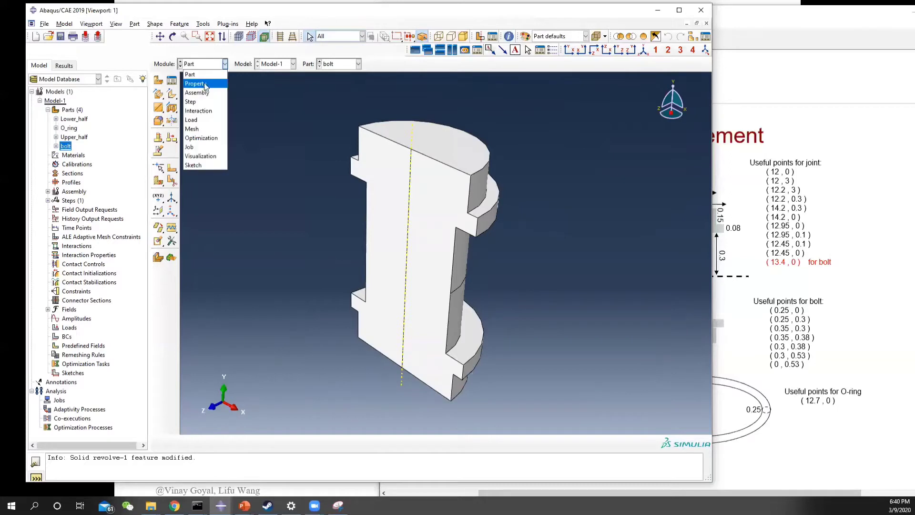
click(205, 88)
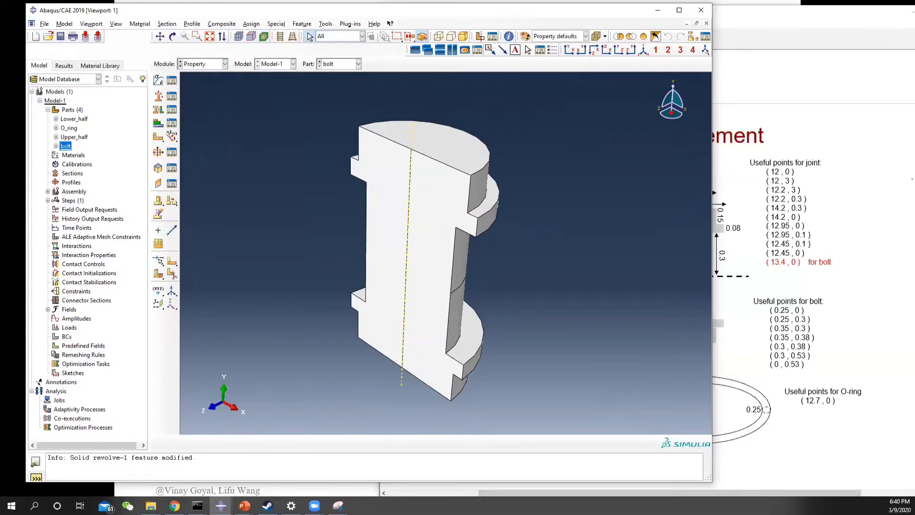
click(700, 274)
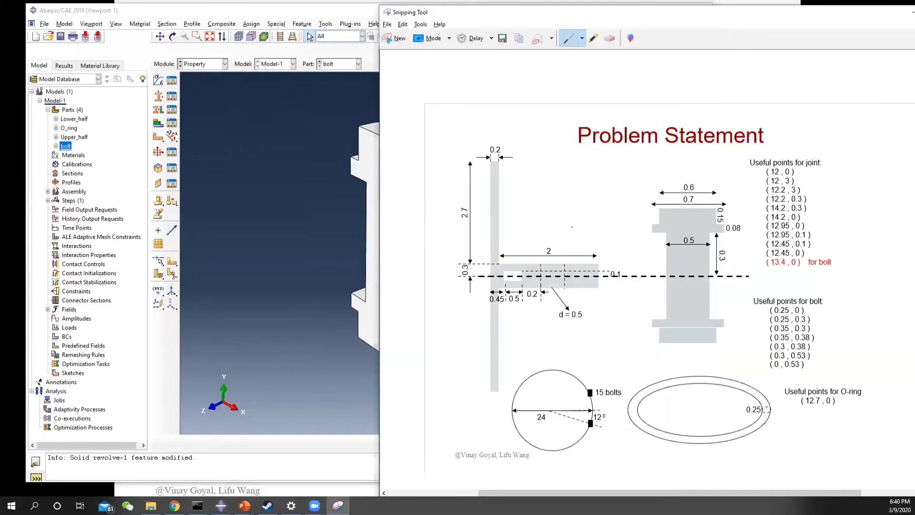
click(220, 505)
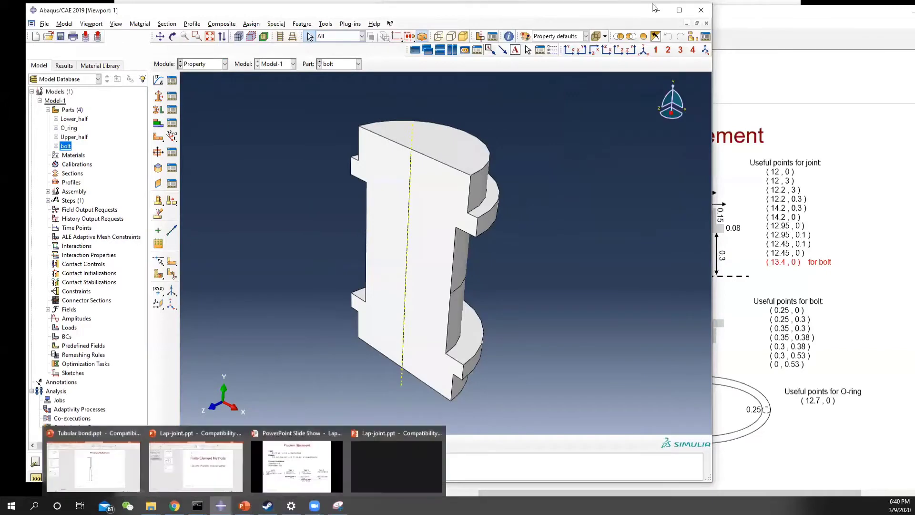
click(678, 11)
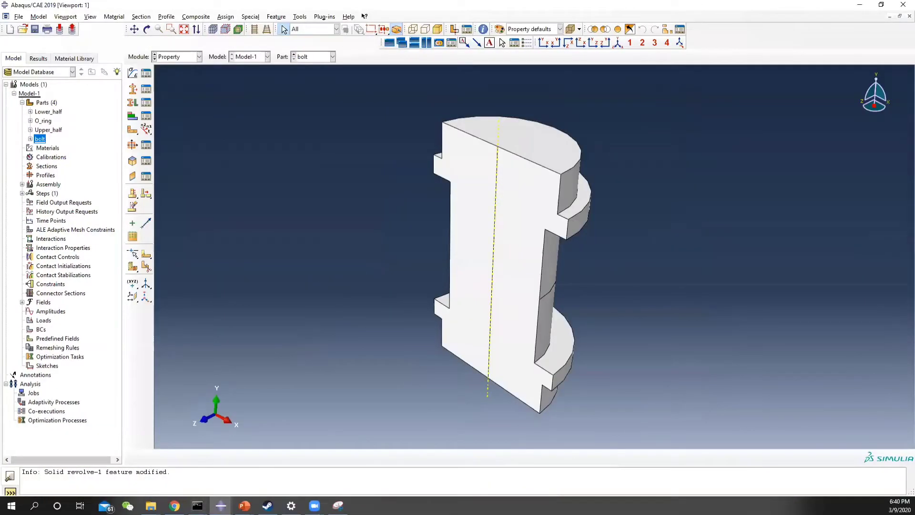
Check the steel and rubber material properties on the problem statement slide in PowerPoint, and return to Abaqus/CAE
mouse_move(244, 505)
click(299, 451)
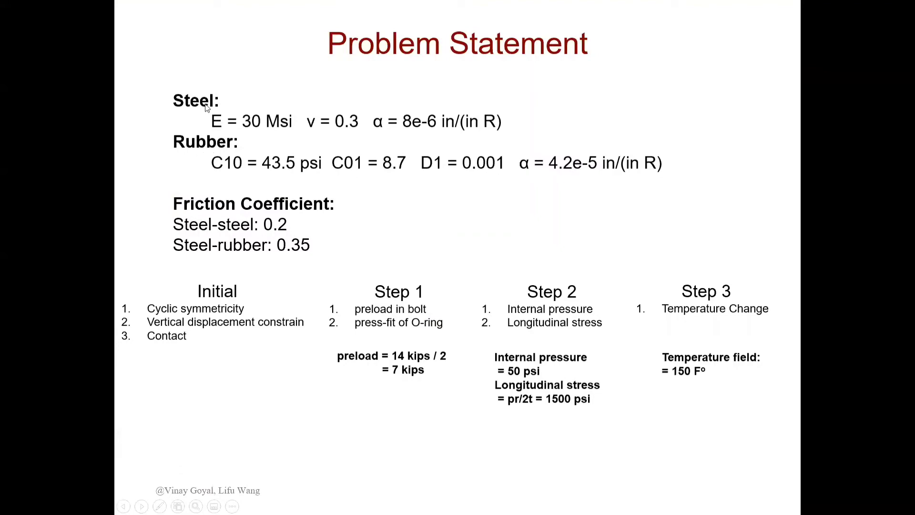
key(alt+Tab)
Create a material named Steel and give it isotropic elastic behaviour
click(143, 73)
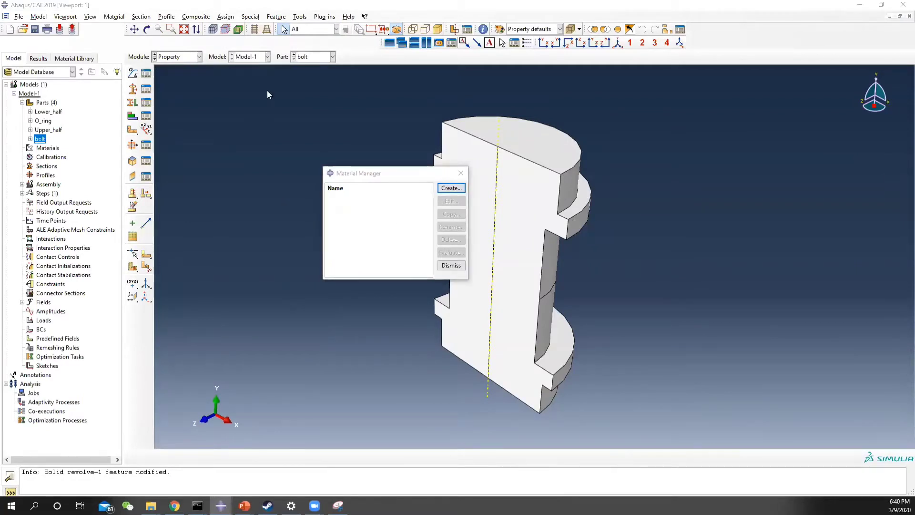
key(Return)
text(Steel)
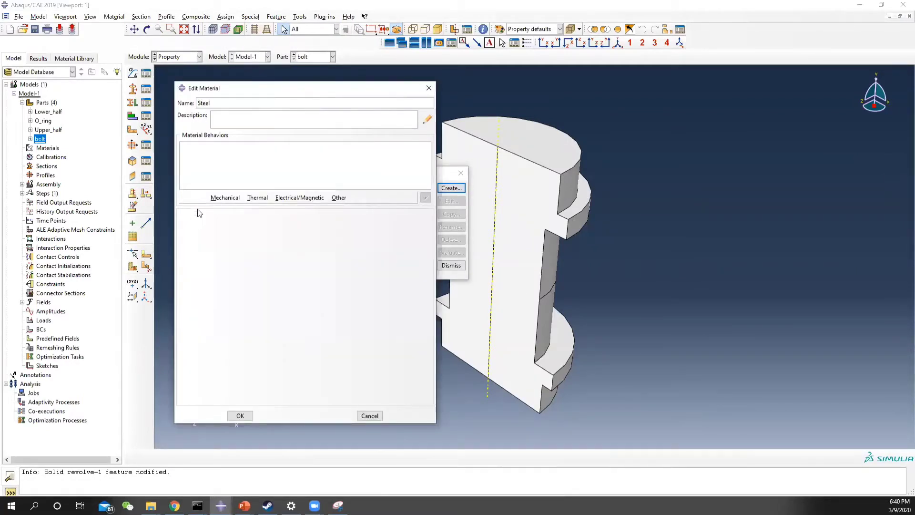
click(225, 197)
mouse_move(305, 208)
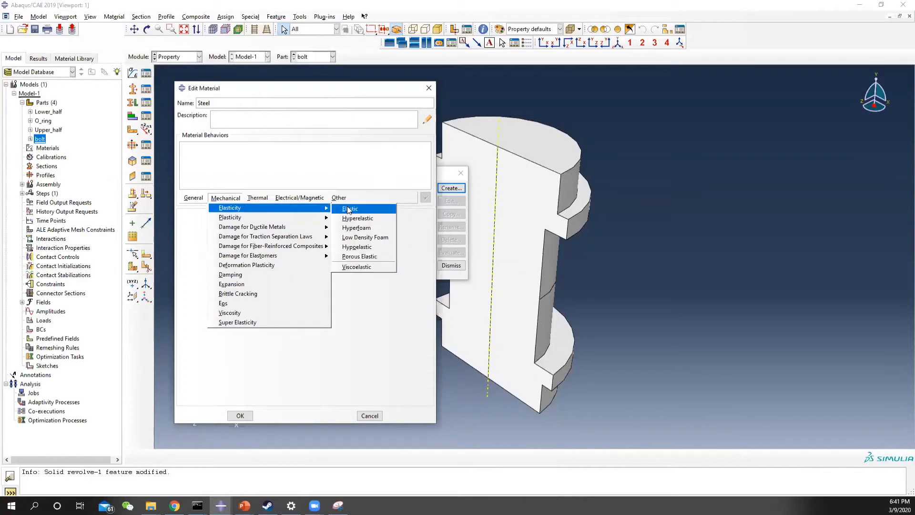
click(350, 208)
click(223, 329)
Set Steel's Young's modulus to 30e6 and Poisson's ratio to 0.3, consulting the problem statement slide
key(alt+Tab)
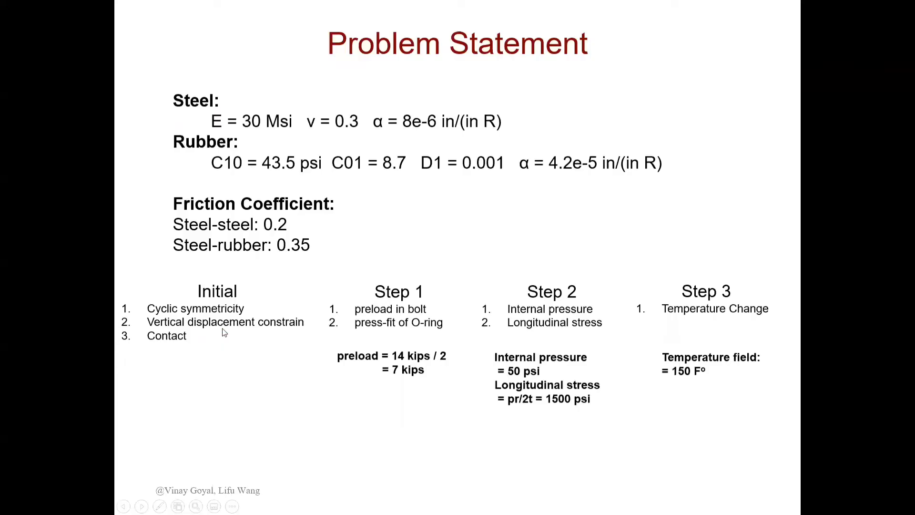
key(alt+Tab)
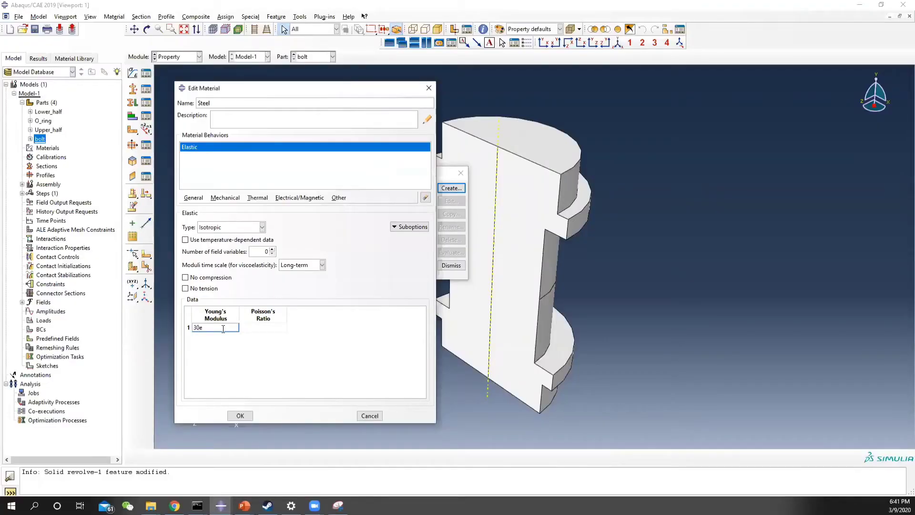
key(Tab)
key(alt+Tab)
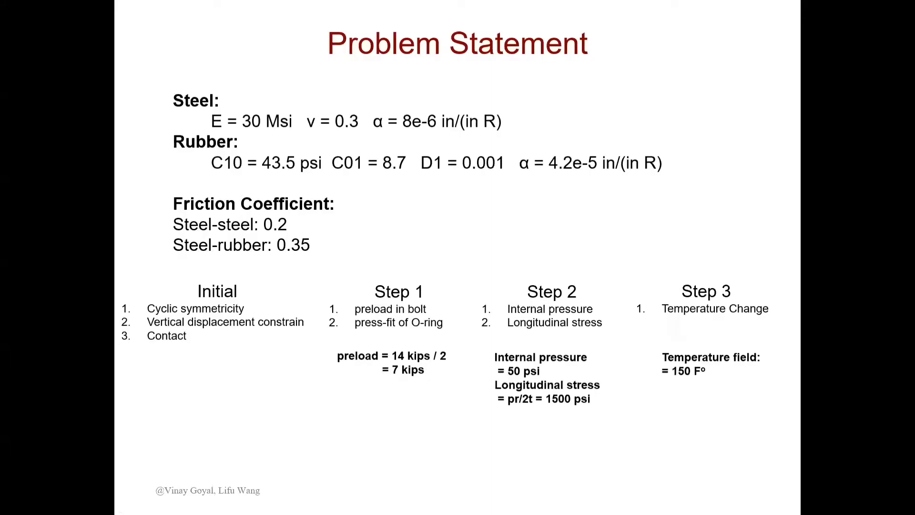
key(alt+Tab)
text(0.3)
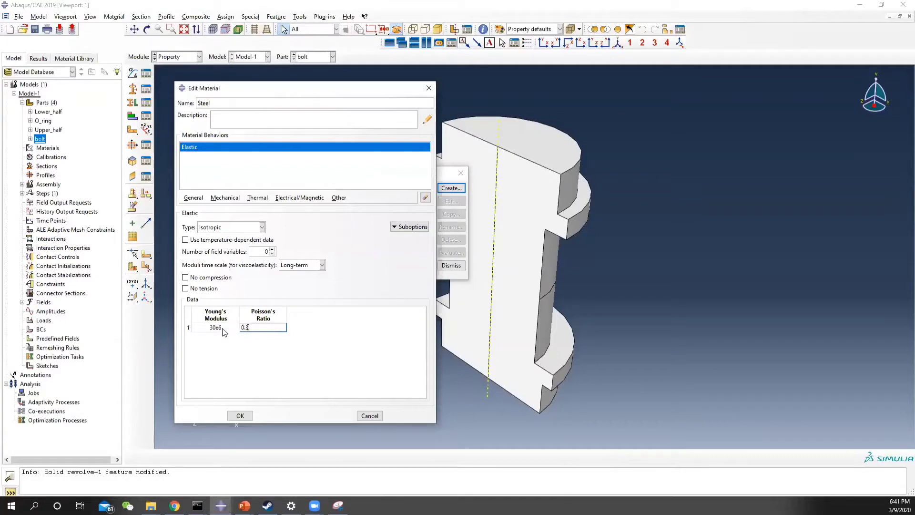
Add isotropic thermal expansion to Steel with a coefficient of 8e-6 and save the material
click(226, 198)
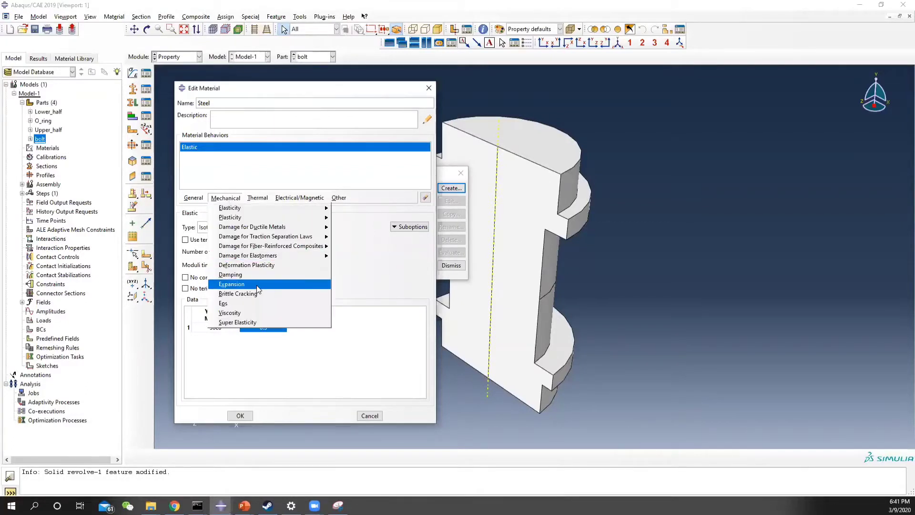
click(257, 285)
click(220, 319)
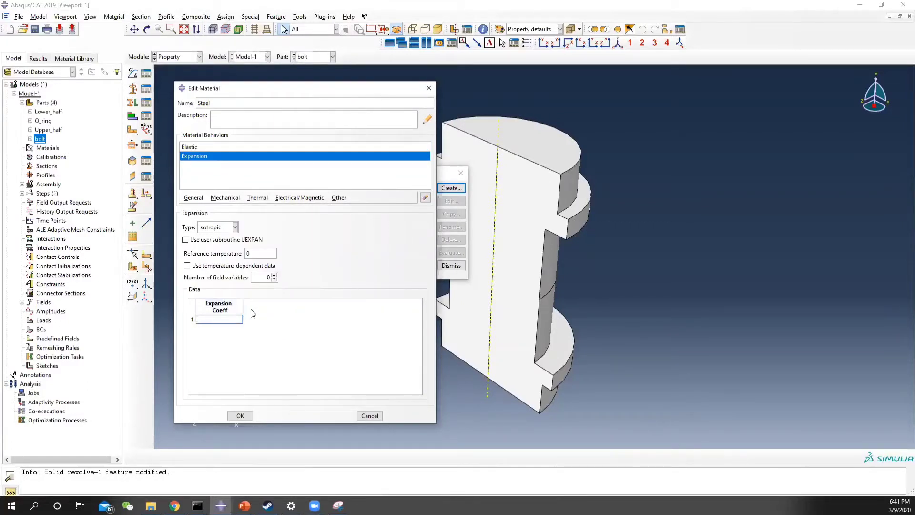
key(alt+Tab)
key(alt+Tab)
text(8e-6)
click(240, 415)
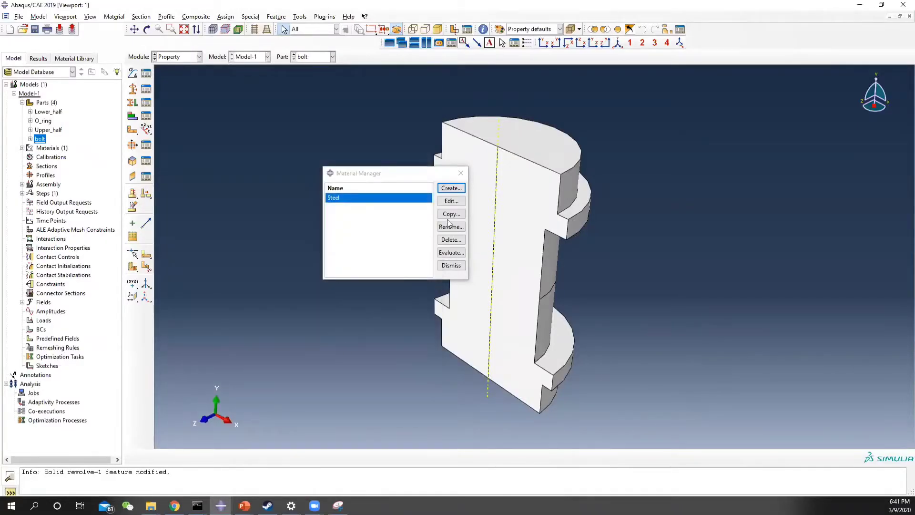
Create a material named Rubber with isotropic hyperelastic behaviour, using the Mooney-Rivlin strain energy potential with coefficients as the input source
click(452, 187)
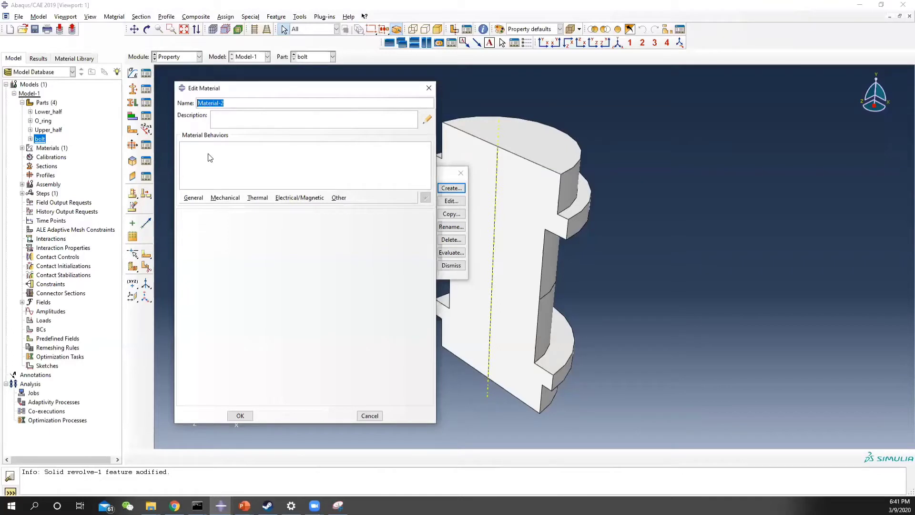
text(Rubber)
click(227, 197)
mouse_move(286, 208)
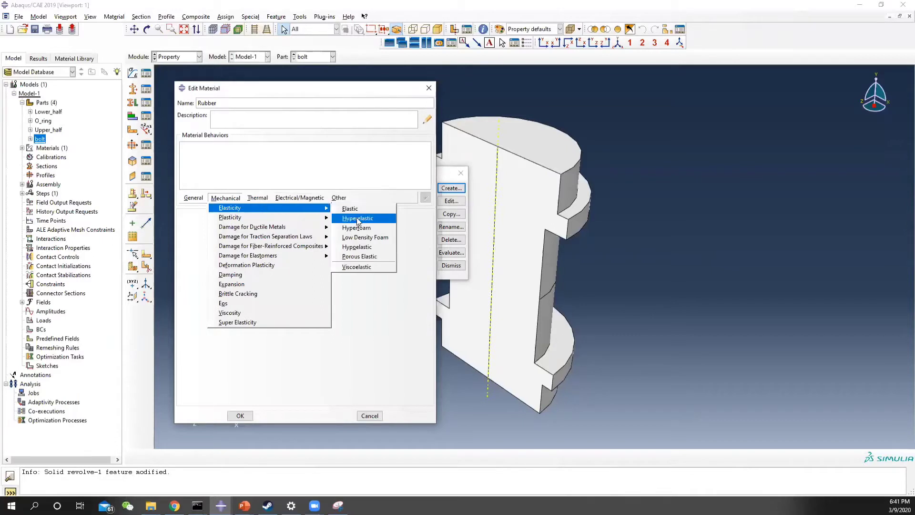
click(357, 219)
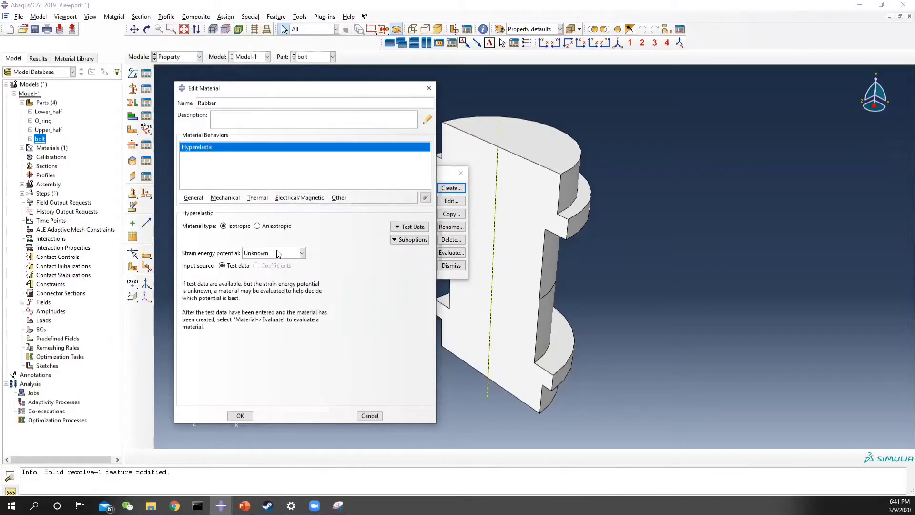
click(277, 253)
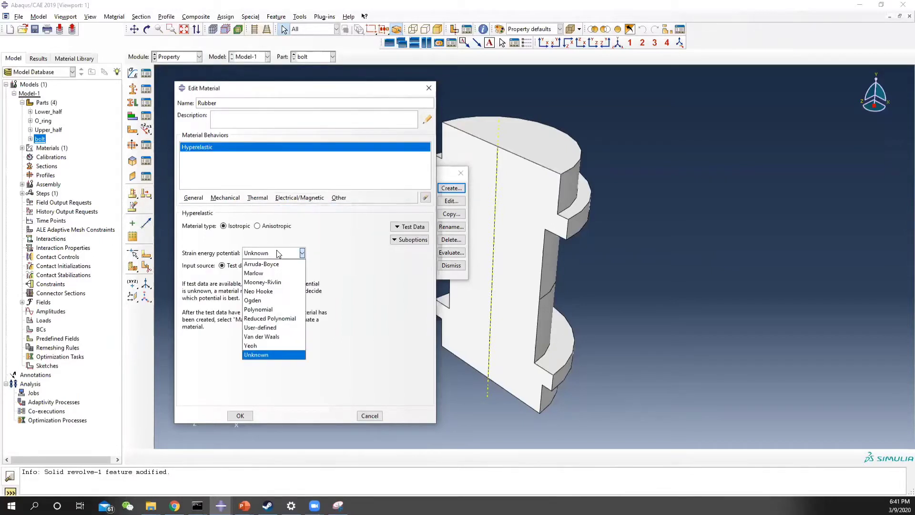
click(283, 282)
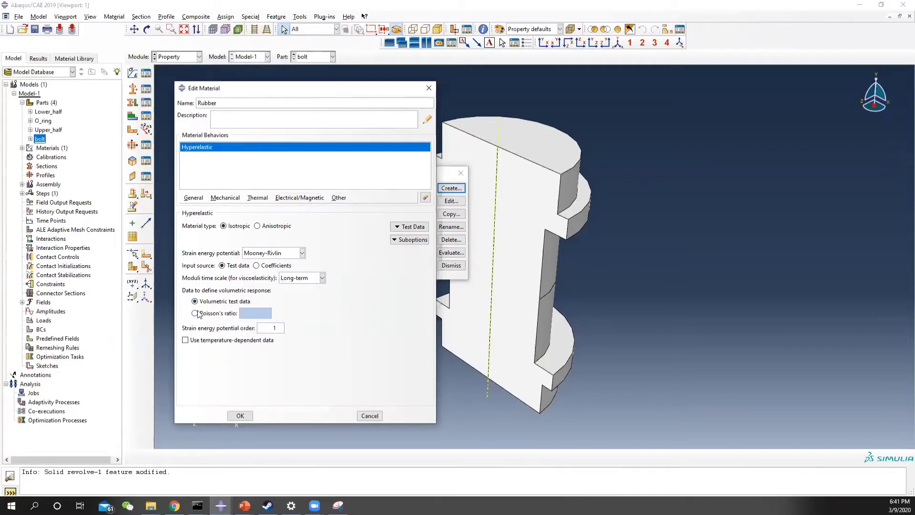
click(265, 265)
Set Rubber's Mooney-Rivlin coefficients to C10 43.5, C01 8.7 and D1 0.001
click(218, 338)
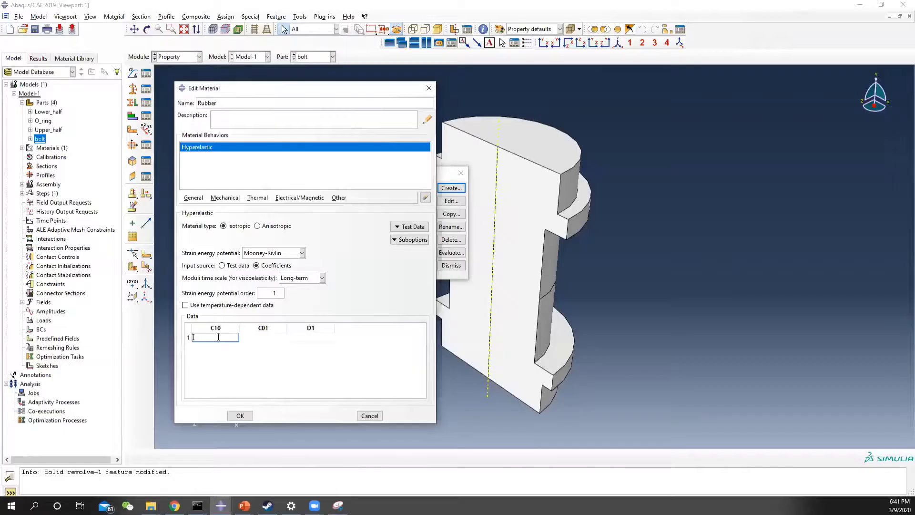
key(Tab)
click(218, 337)
text(43.5)
key(Tab)
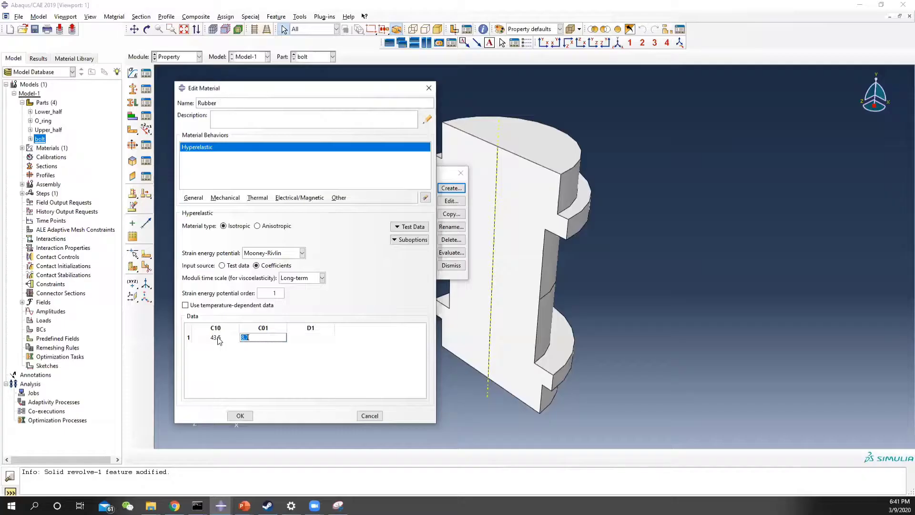
key(Tab)
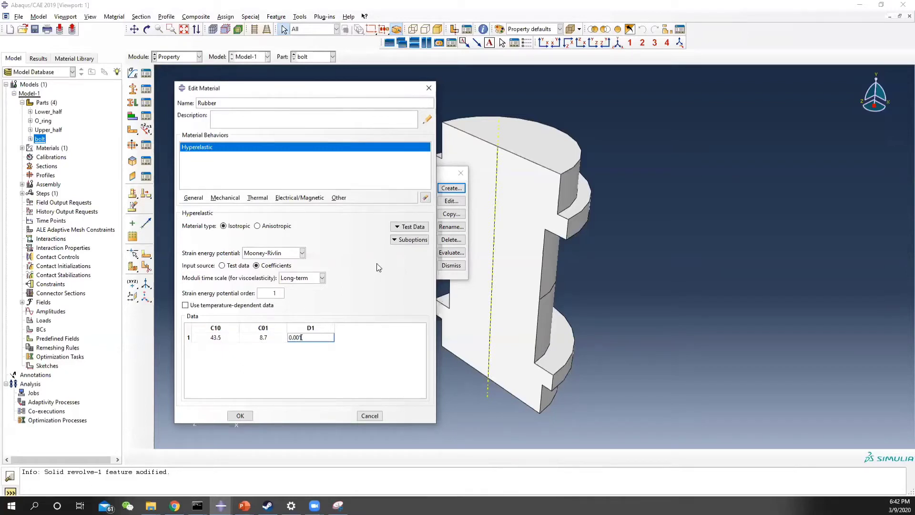
Add isotropic thermal expansion to Rubber with a coefficient of 4.2e-5, consulting the problem statement slide, then save the material
click(225, 197)
click(245, 286)
click(212, 317)
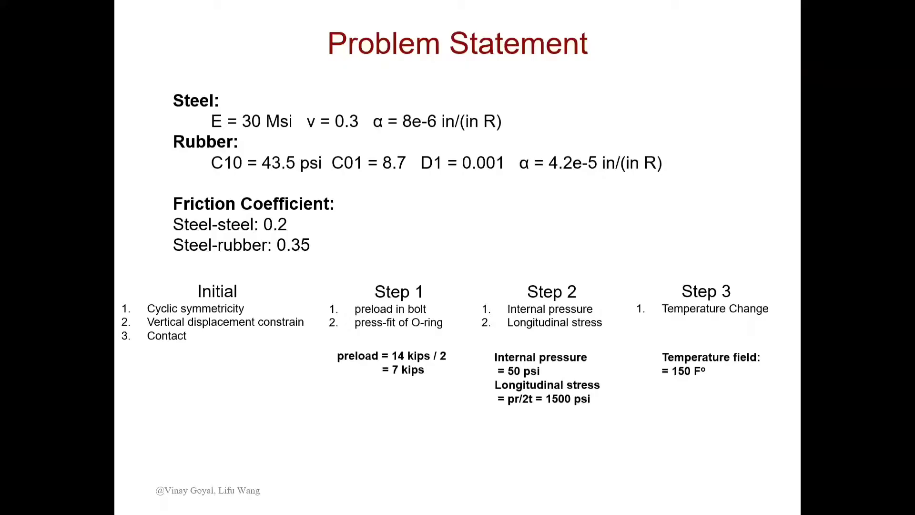
text(4.2e)
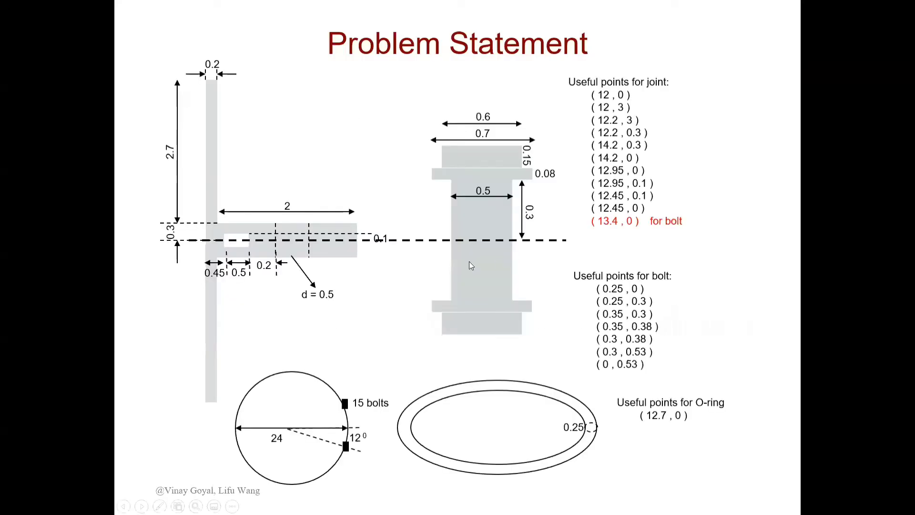
key(Right)
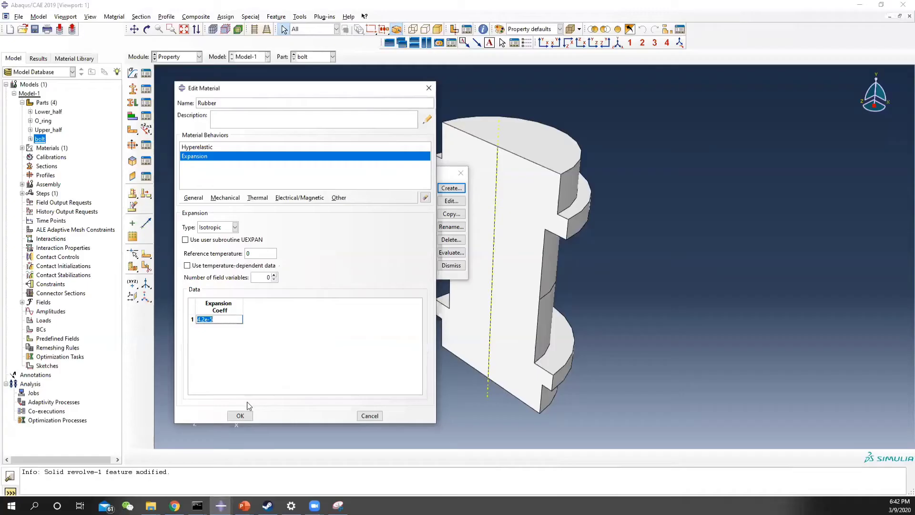
click(247, 417)
click(460, 173)
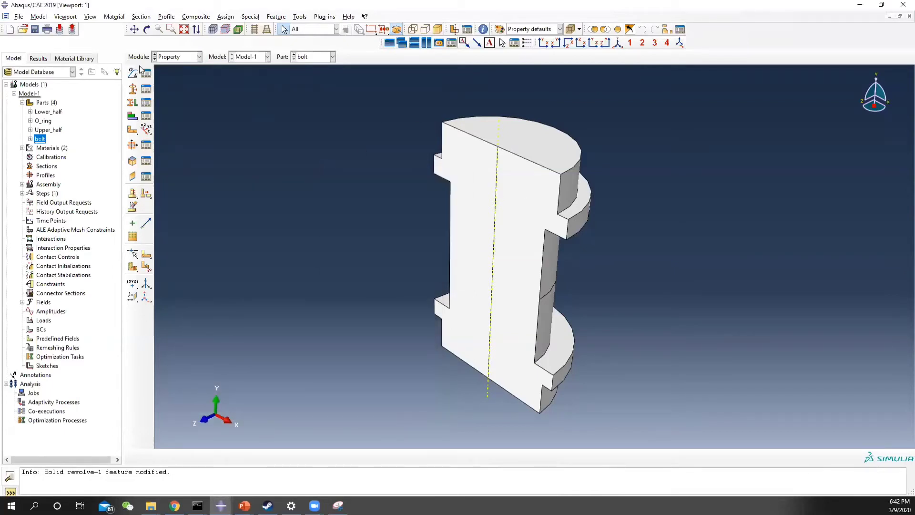
Create a solid homogeneous section named Steel_sect that uses the Steel material
click(146, 90)
click(204, 212)
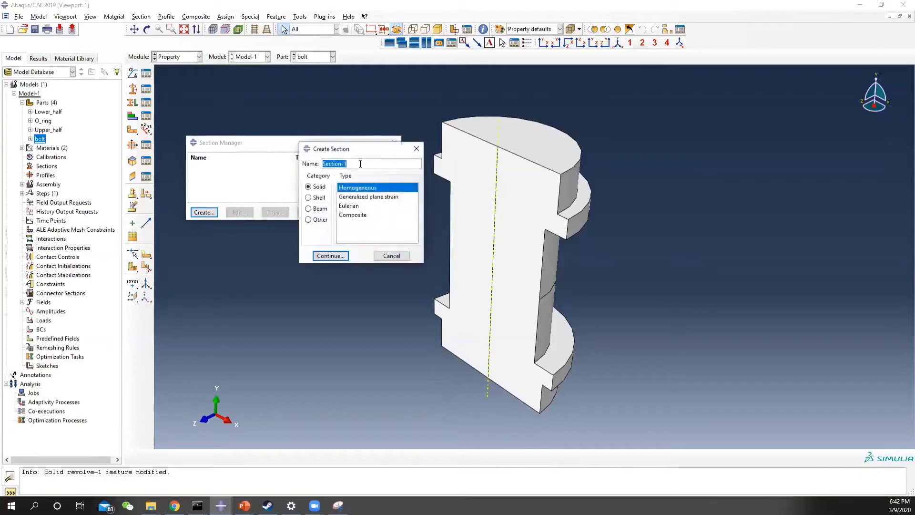
text(Steel_sect)
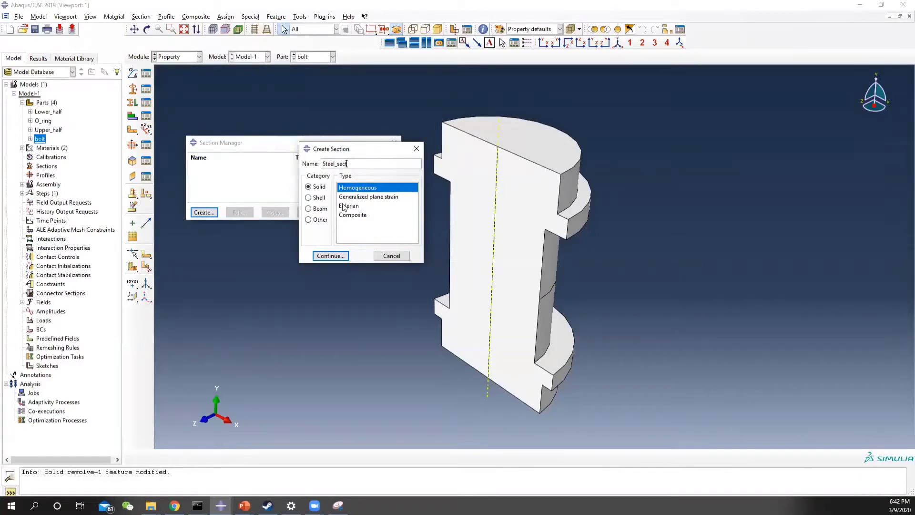
click(330, 255)
click(413, 186)
click(374, 206)
click(354, 216)
Create a solid homogeneous section named Rubber_sect that uses the Rubber material
click(204, 212)
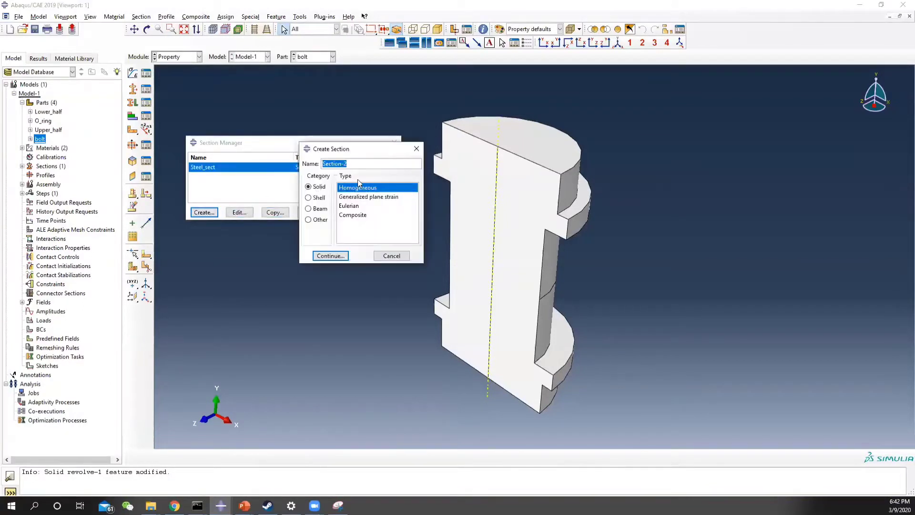
text(Rubber_sect)
click(330, 256)
click(361, 187)
click(368, 204)
click(355, 215)
click(393, 142)
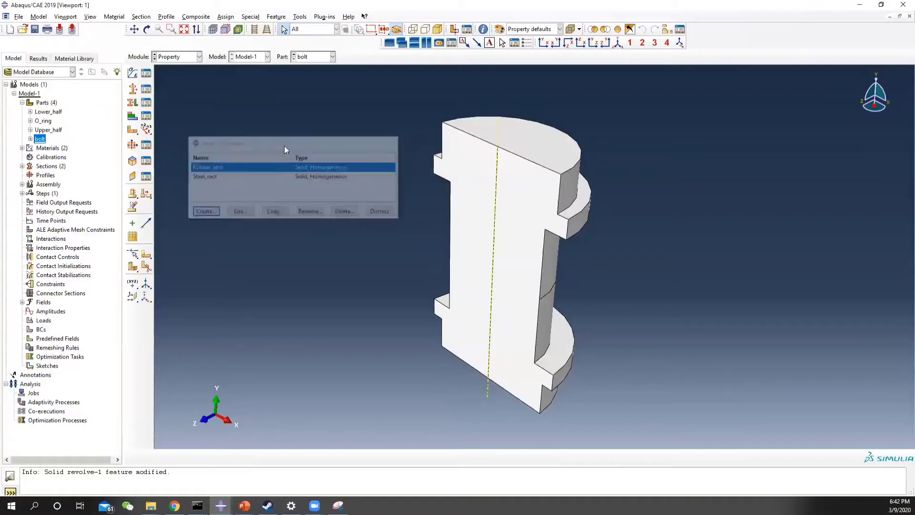
Assign the Steel_sect section to the entire bolt part
click(132, 102)
click(269, 457)
click(317, 458)
click(321, 220)
click(318, 258)
click(296, 277)
Assign the Steel_sect section to the entire Lower_half part
click(315, 57)
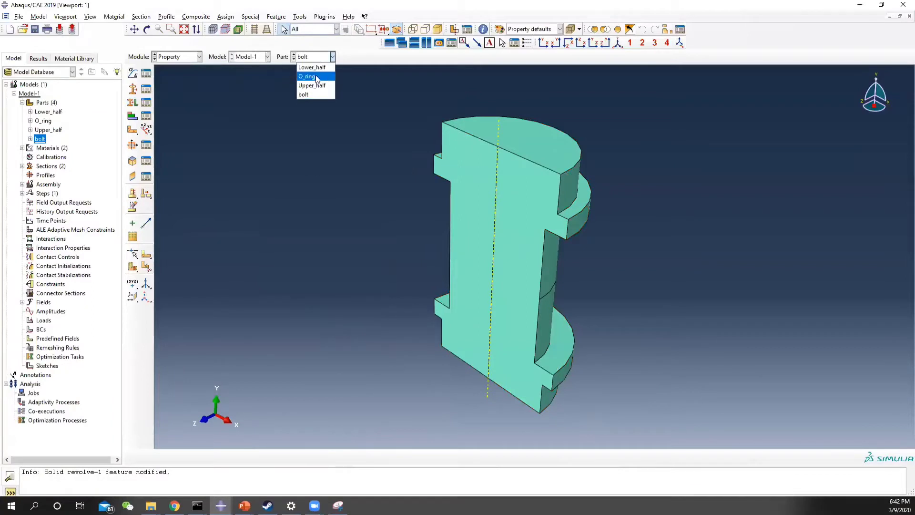
click(312, 68)
drag(376, 100, 665, 352)
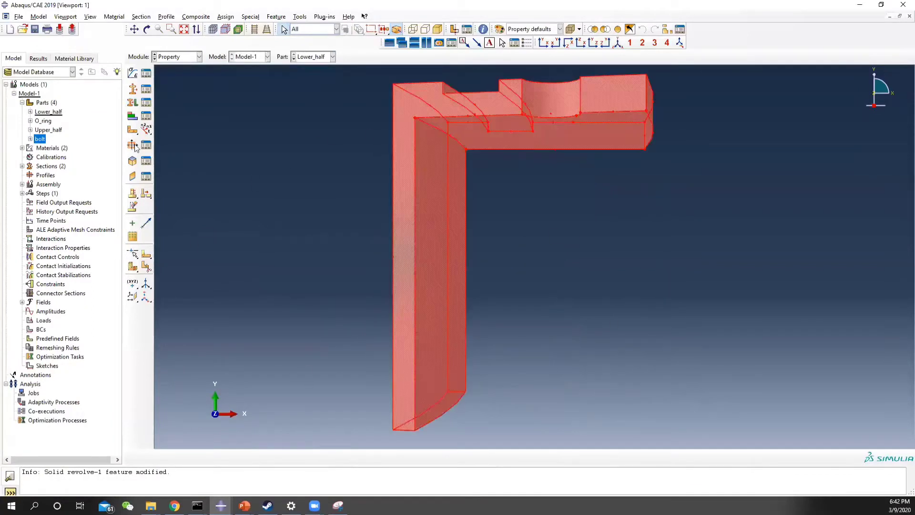
click(133, 103)
click(318, 218)
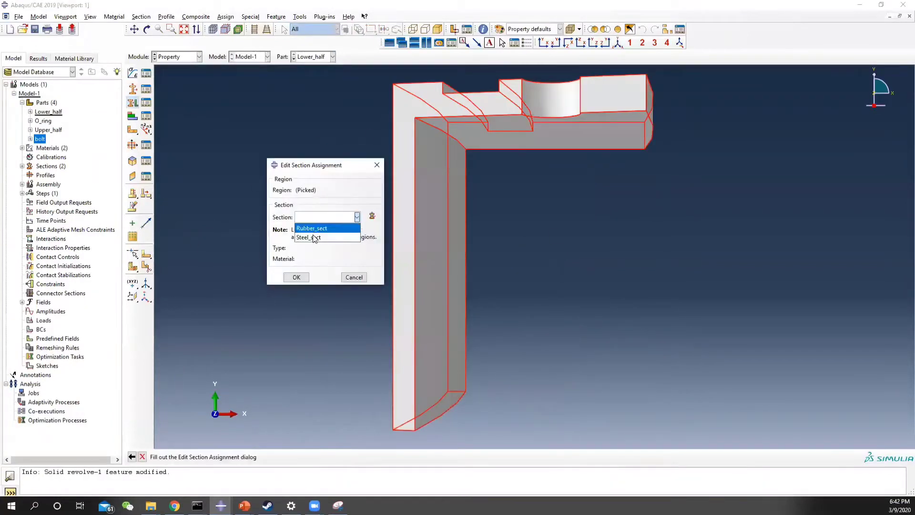
click(314, 236)
click(296, 276)
Assign the Steel_sect section to the entire Upper_half part
click(324, 56)
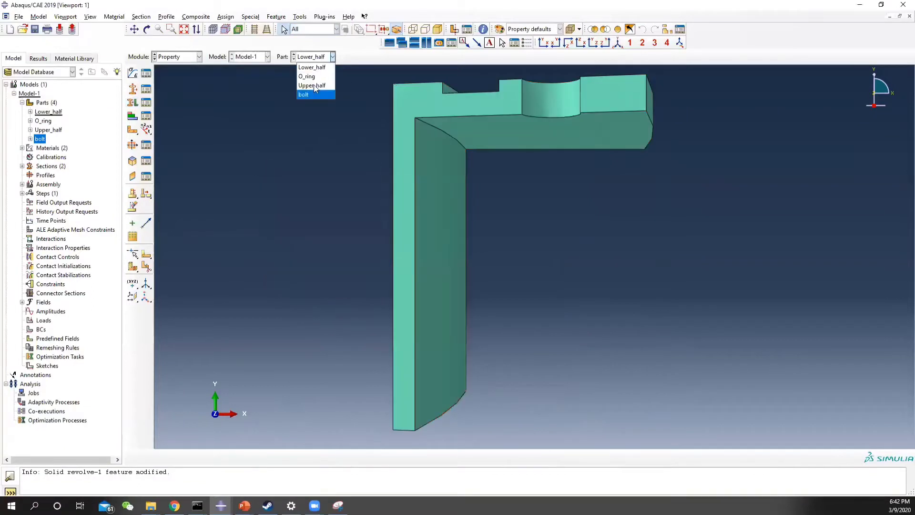
click(312, 85)
drag(481, 164, 911, 406)
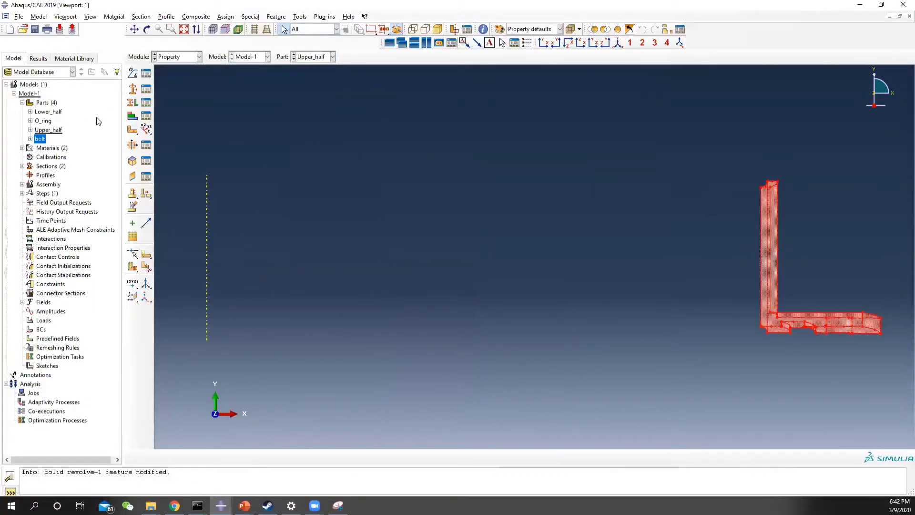
click(133, 103)
click(325, 217)
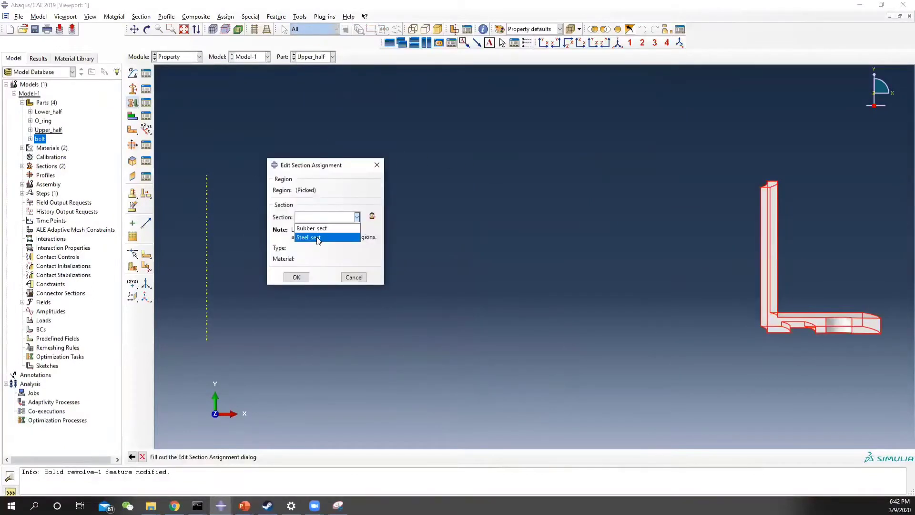
click(314, 237)
click(297, 277)
Assign the Rubber_sect section to the entire O_ring part
click(329, 57)
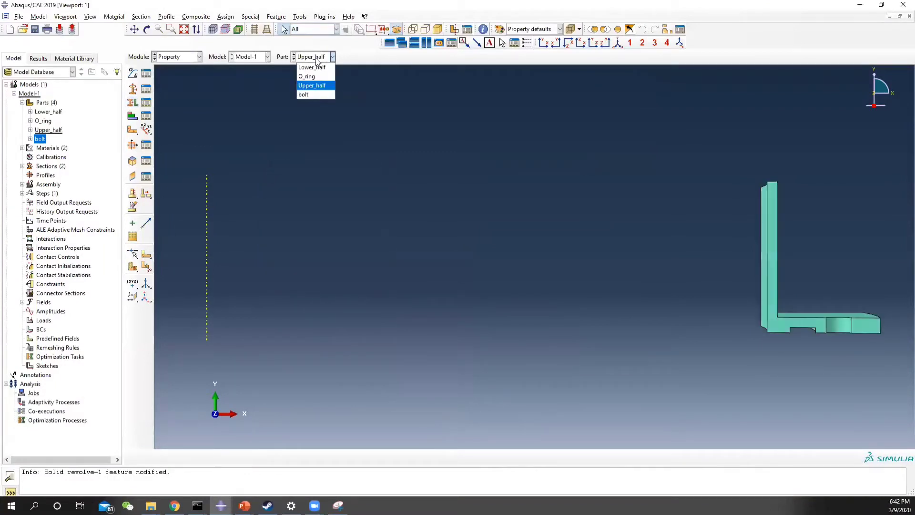
click(328, 78)
drag(737, 213, 912, 321)
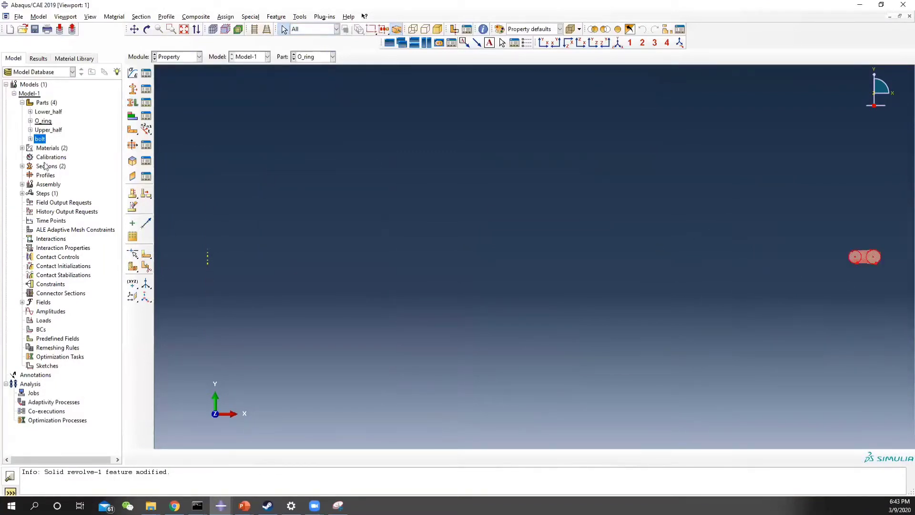
click(133, 103)
click(311, 217)
click(312, 229)
click(296, 276)
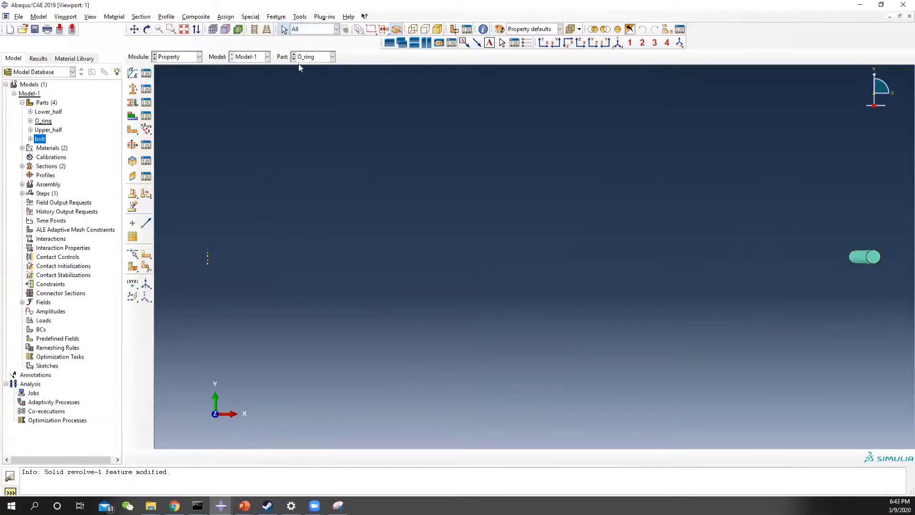
In the Assembly module, create independent instances of Lower_half, O_ring, Upper_half and bolt
click(173, 57)
click(172, 88)
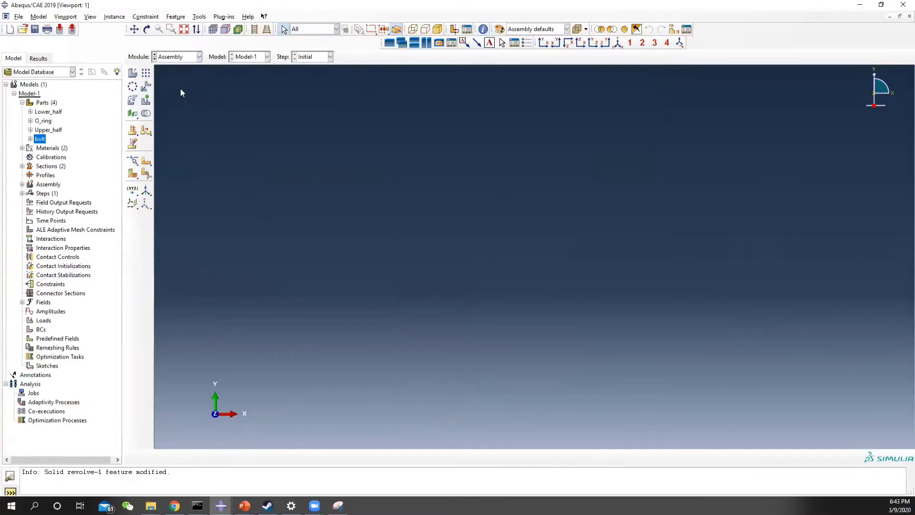
click(134, 73)
click(305, 287)
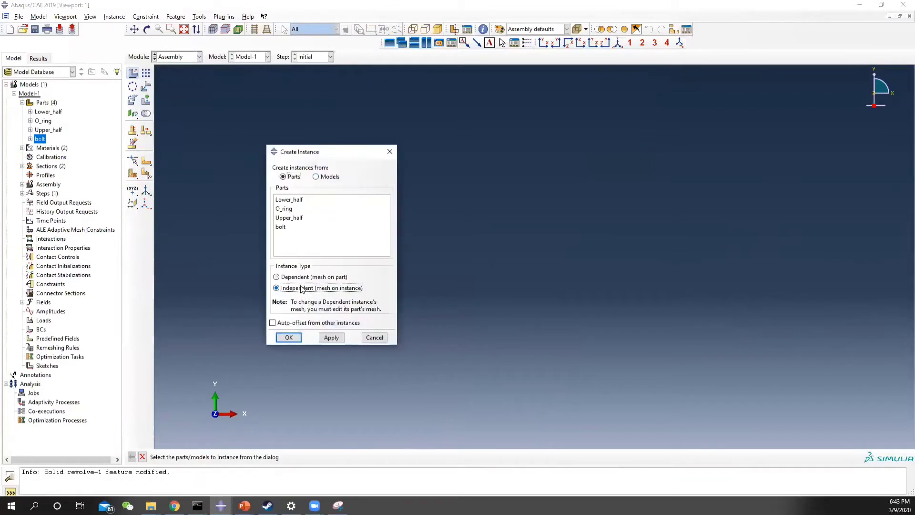
click(286, 227)
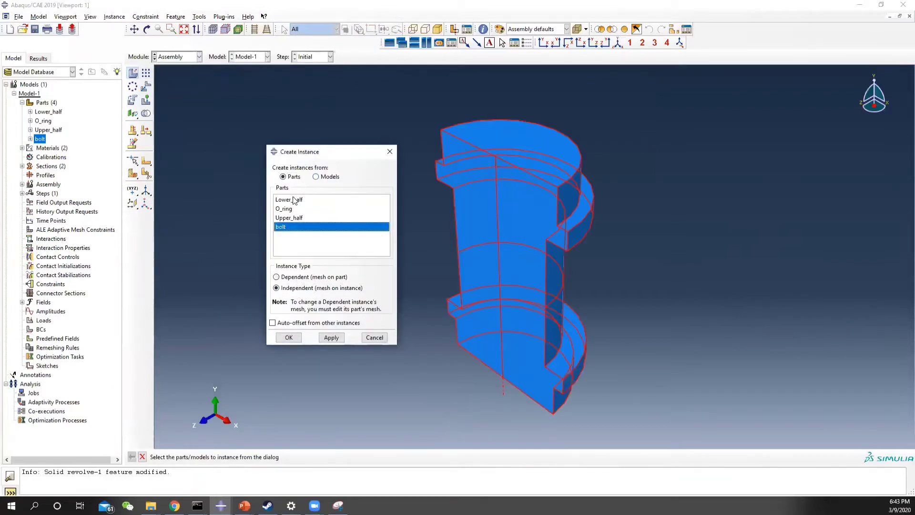
shift+click(294, 199)
click(331, 337)
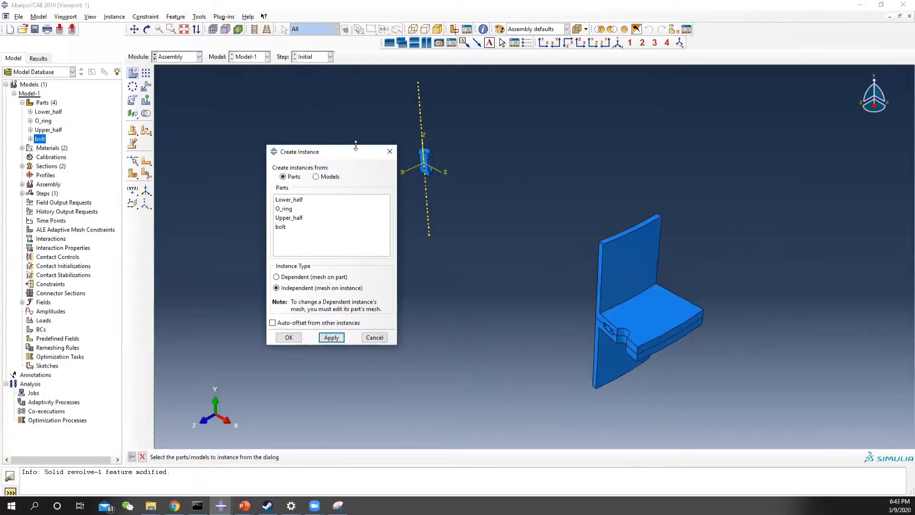
click(390, 152)
Position the bolt in the joint's hole with an edge-to-edge constraint between its straight shank edge and the vertical hole edge
ctrl+alt+drag(640, 280, 680, 212)
scroll(343, 209, down, 5)
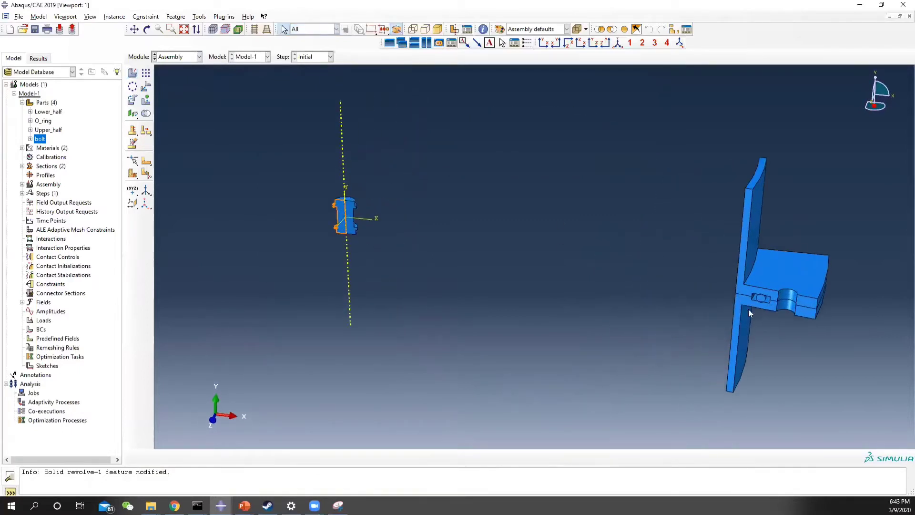
scroll(787, 294, down, 3)
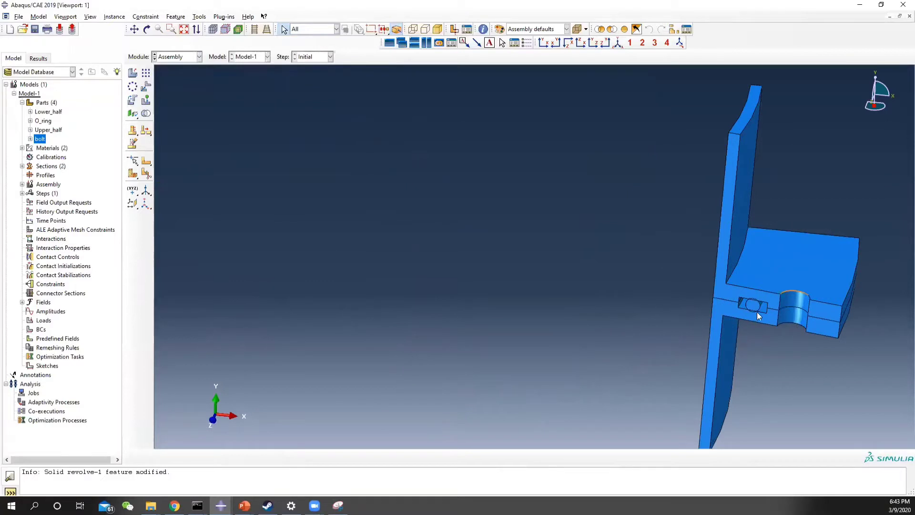
scroll(757, 311, down, 5)
scroll(738, 324, down, 1)
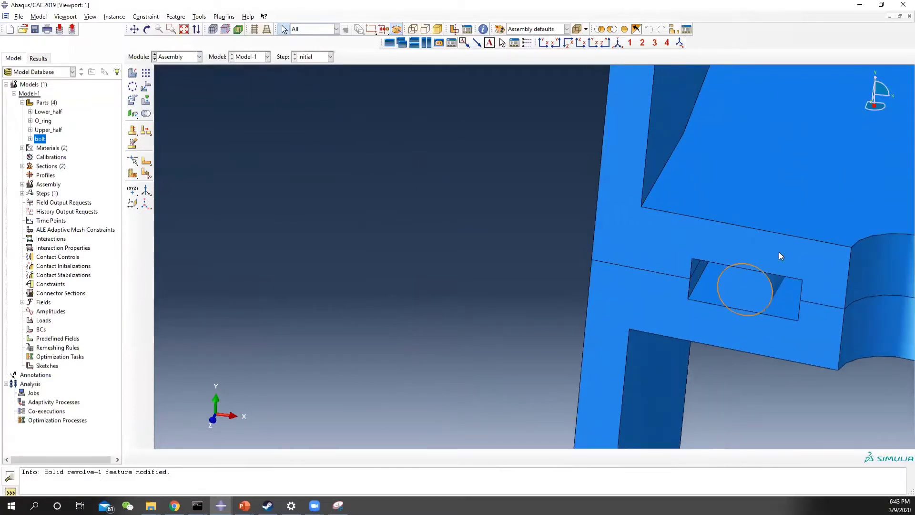
scroll(773, 337, up, 8)
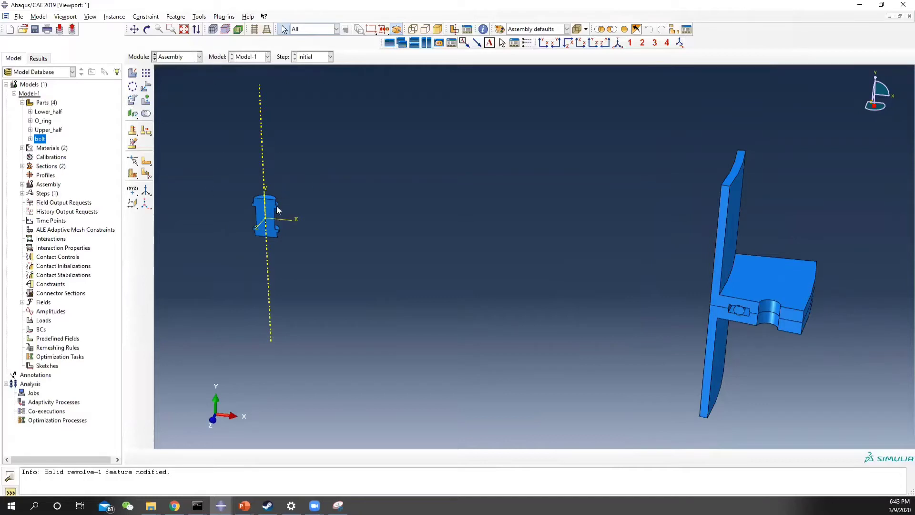
click(133, 114)
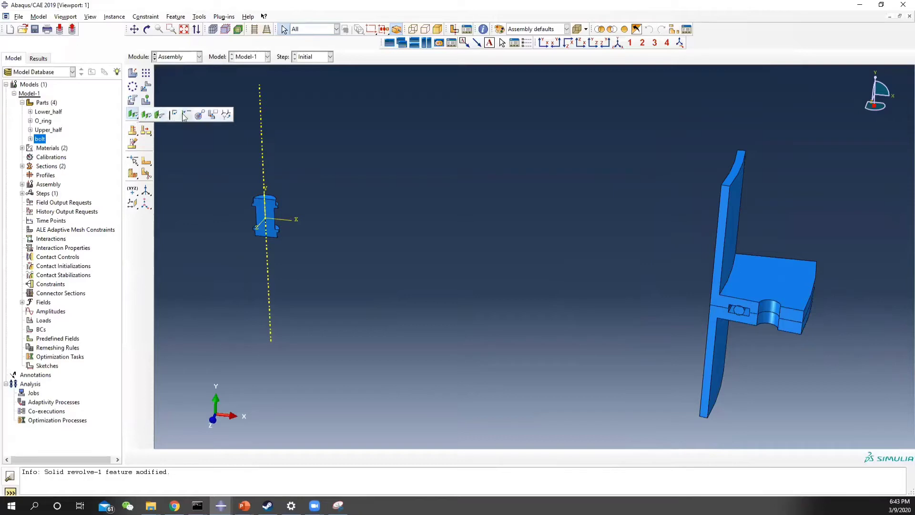
click(185, 117)
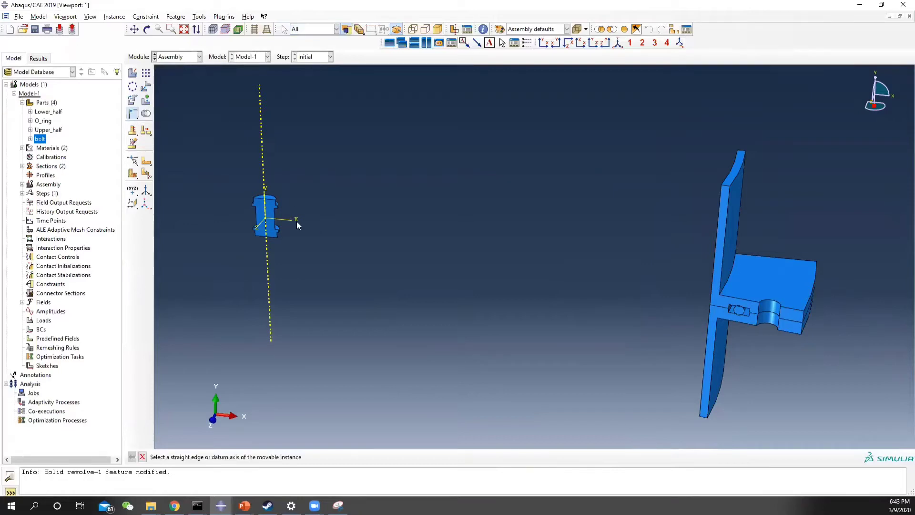
scroll(284, 209, up, 3)
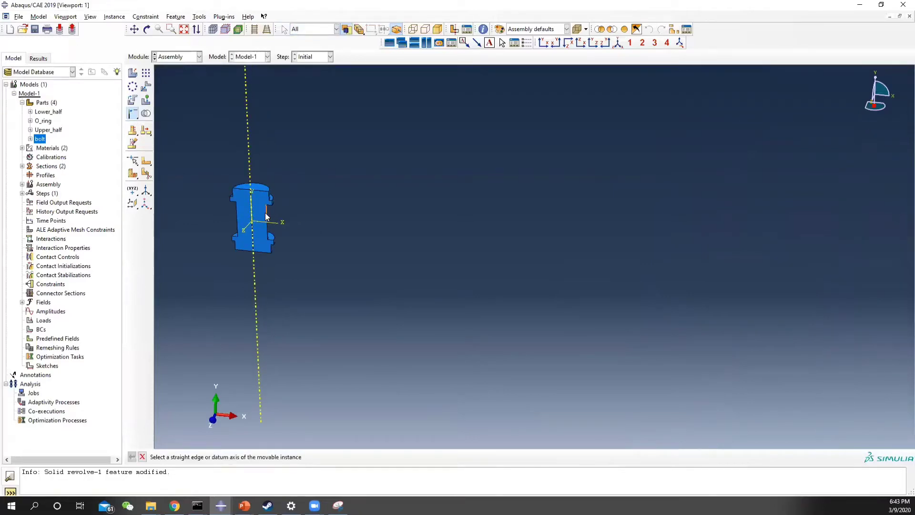
click(265, 213)
scroll(621, 316, down, 3)
ctrl+alt+middle_drag(673, 294, 482, 246)
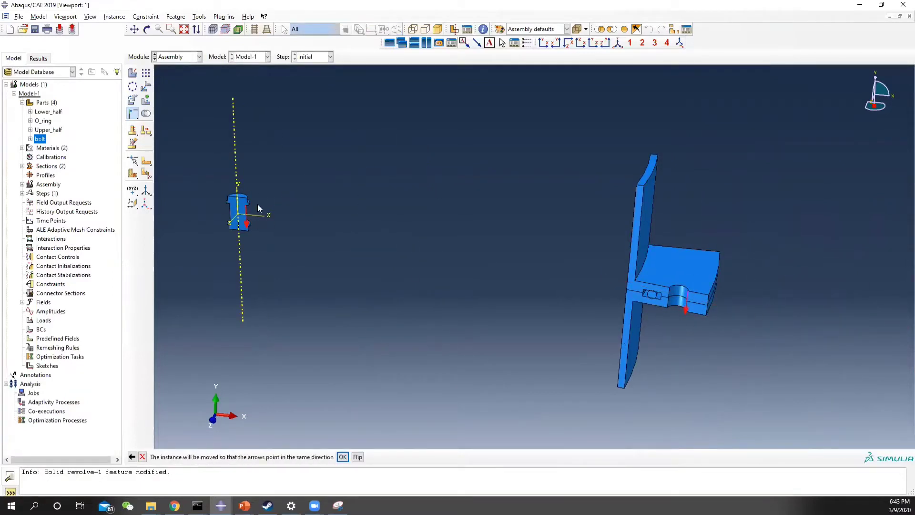
click(343, 456)
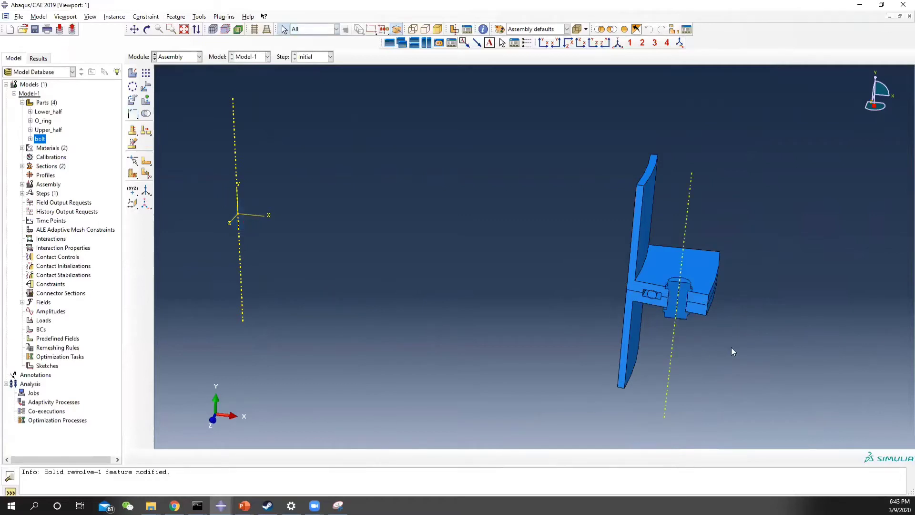
Fully constrain the bolt with an edge-to-edge constraint between its horizontal under-head edge and the upper half's top flange edge, keeping the arrow directions
scroll(672, 322, up, 10)
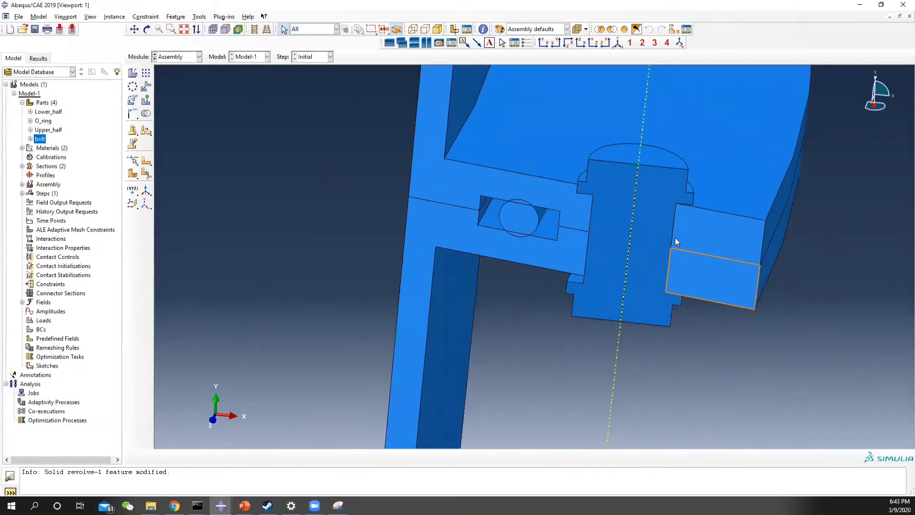
scroll(676, 242, up, 3)
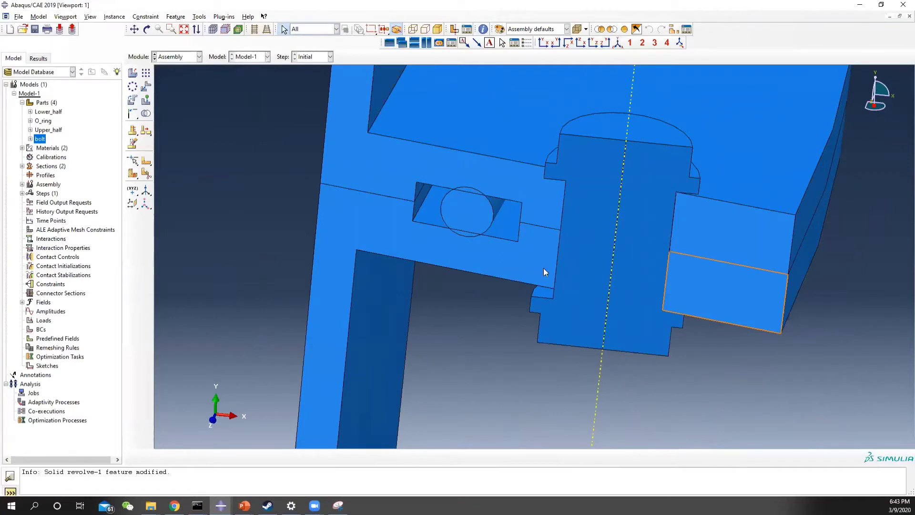
click(704, 198)
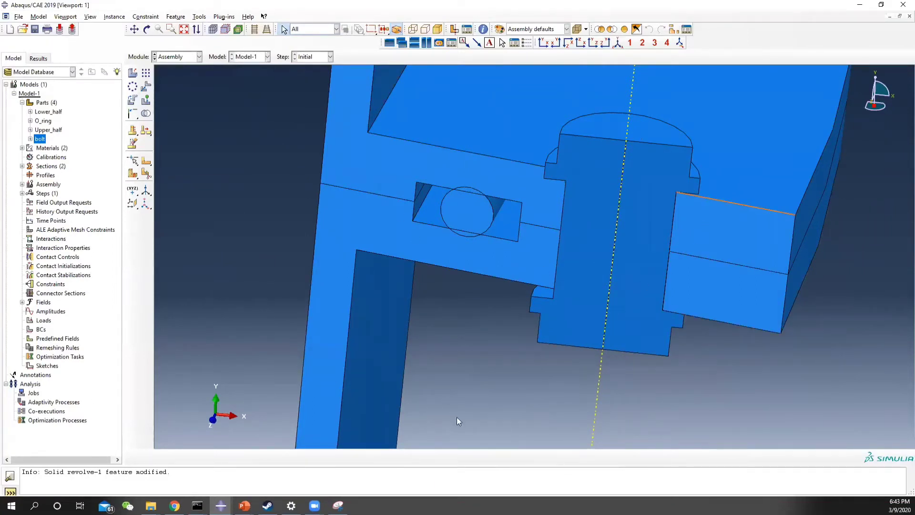
click(133, 100)
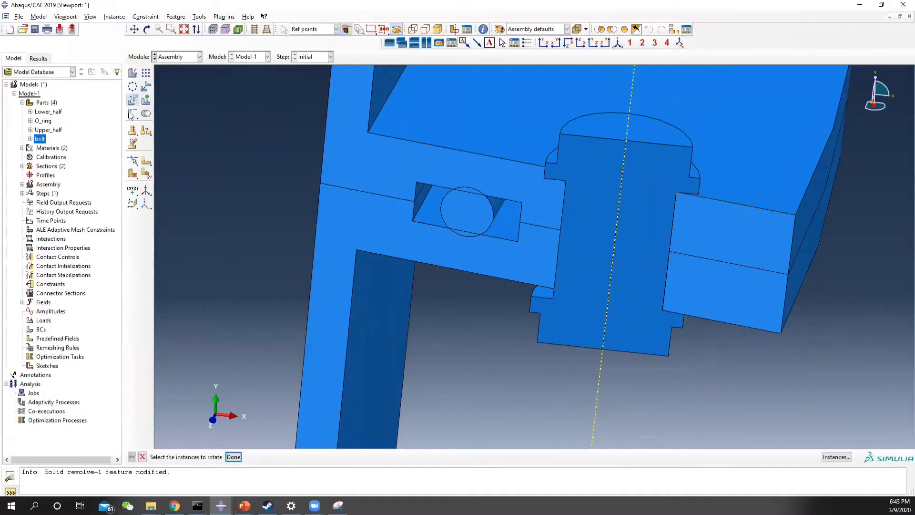
click(132, 114)
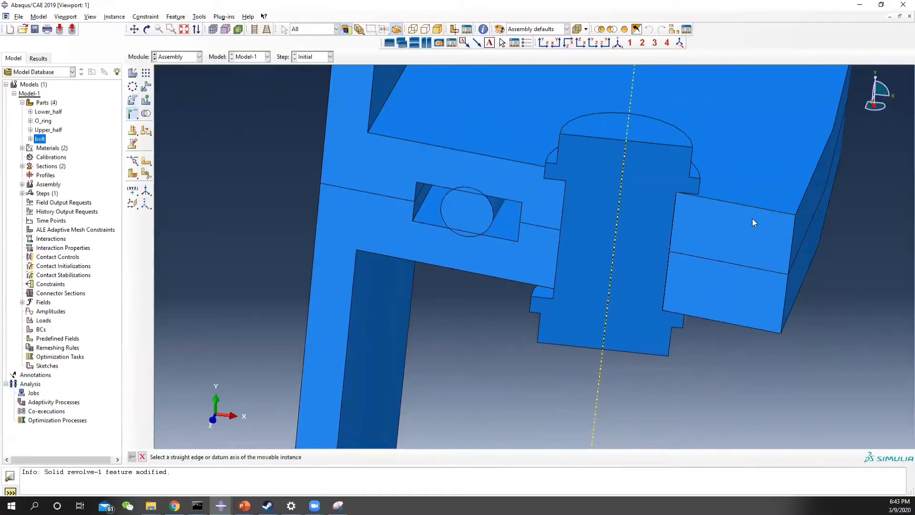
click(693, 193)
click(712, 204)
click(358, 457)
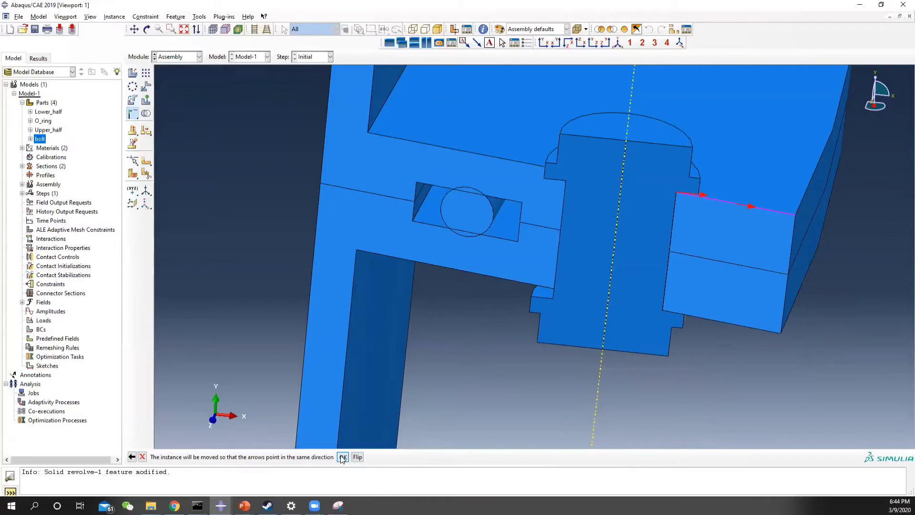
click(342, 457)
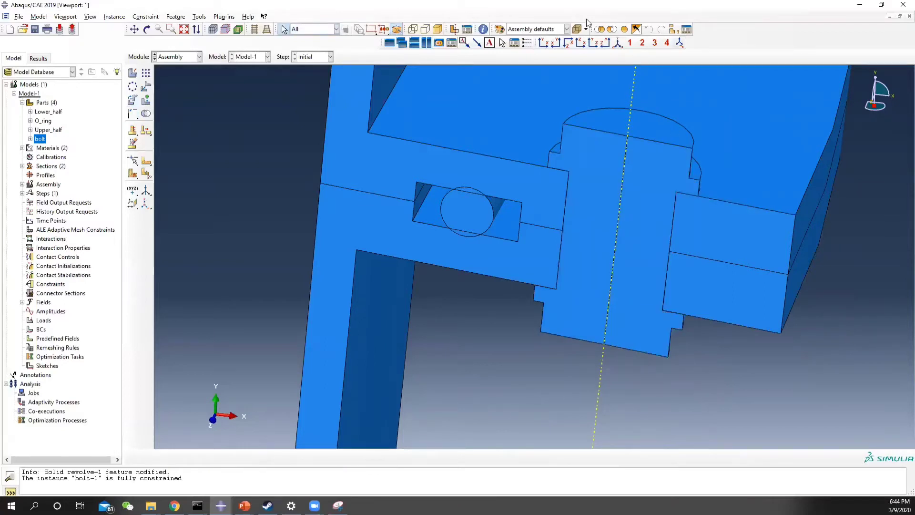
Examine the assembled joint's cross-section around the bolt, the O-ring groove and the two flange halves
scroll(641, 200, up, 1)
scroll(632, 237, down, 5)
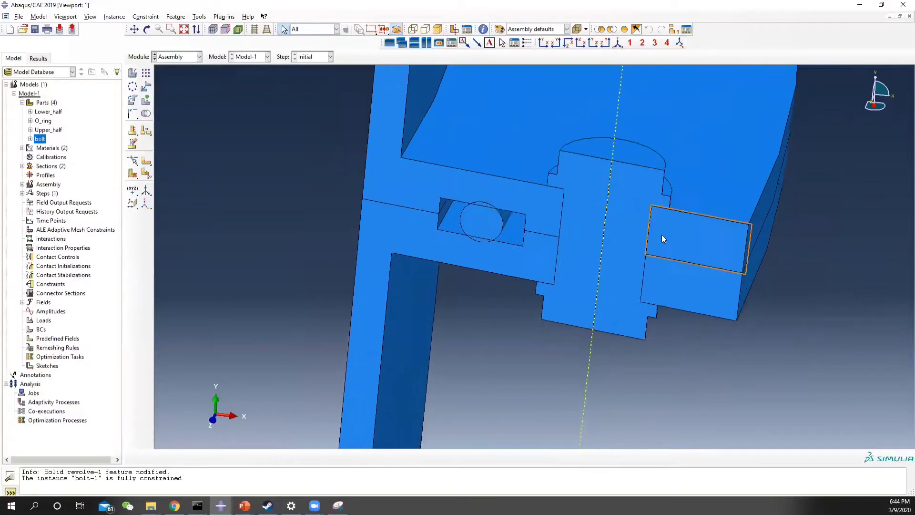
scroll(605, 235, down, 5)
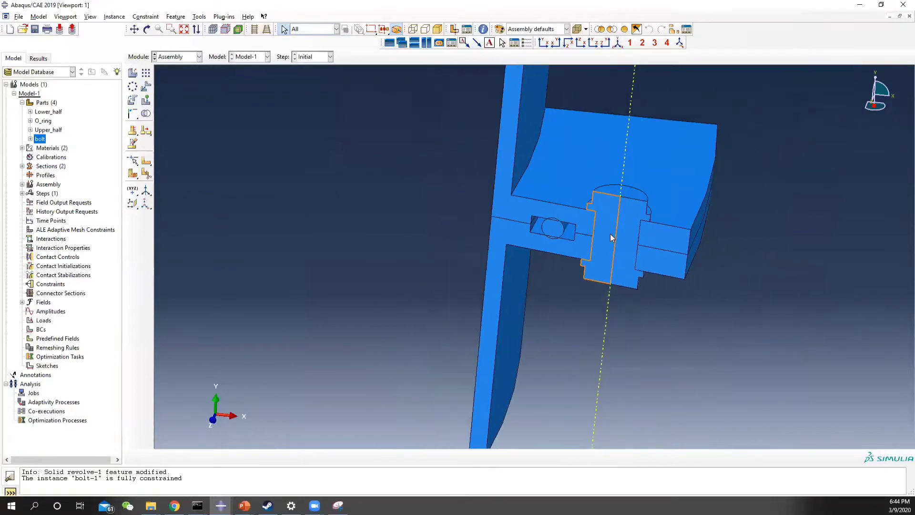
click(184, 58)
click(502, 185)
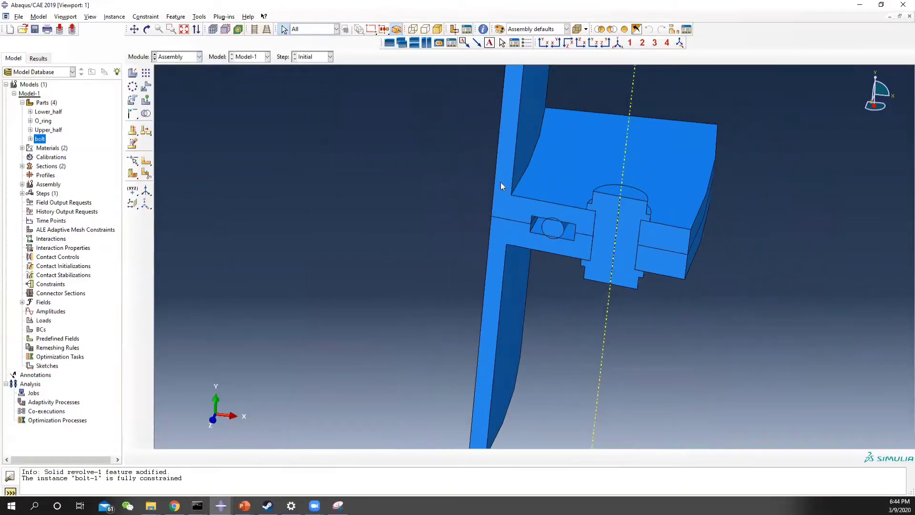
scroll(761, 262, down, 3)
ctrl+alt+middle_drag(784, 228, 632, 250)
ctrl+alt+drag(536, 316, 560, 276)
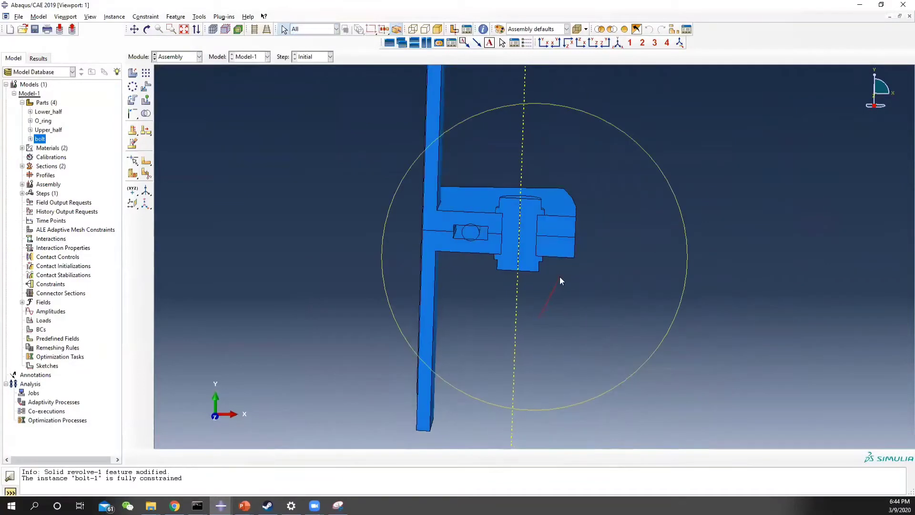
scroll(481, 246, up, 5)
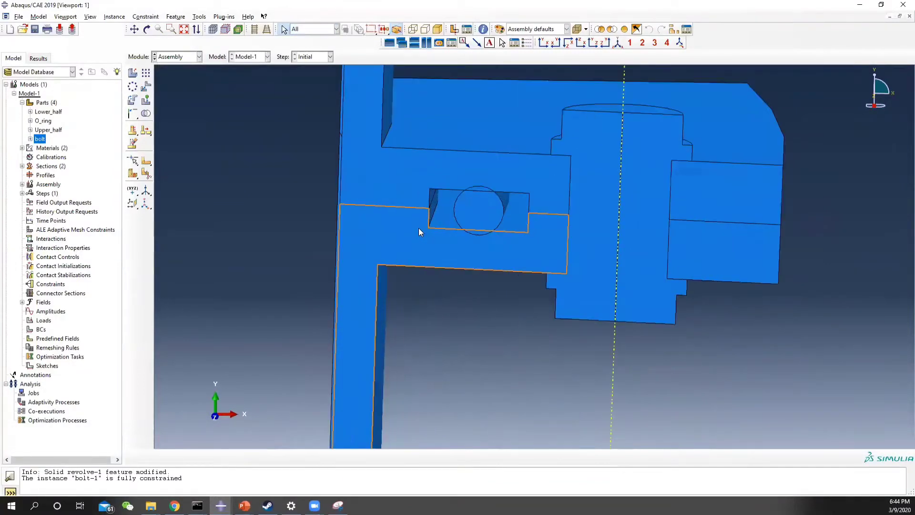
scroll(476, 231, down, 3)
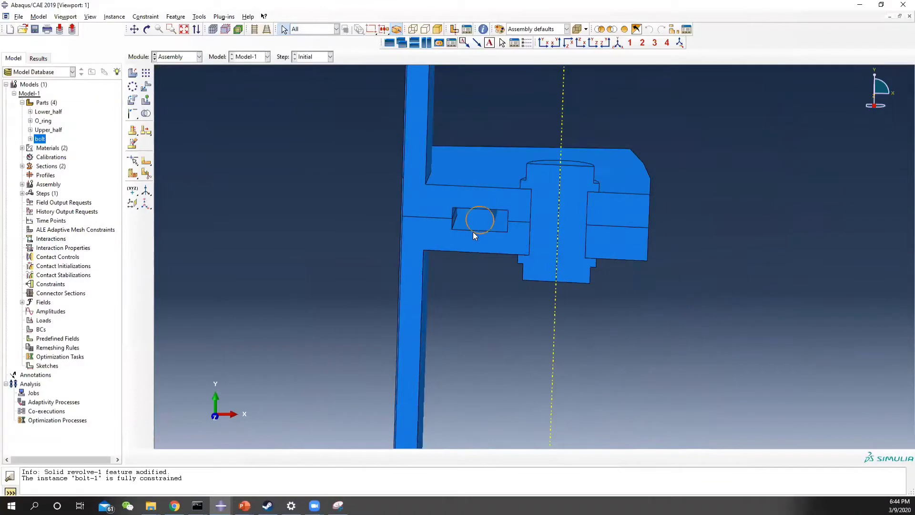
scroll(443, 252, up, 2)
scroll(441, 249, down, 2)
click(435, 198)
scroll(414, 179, down, 2)
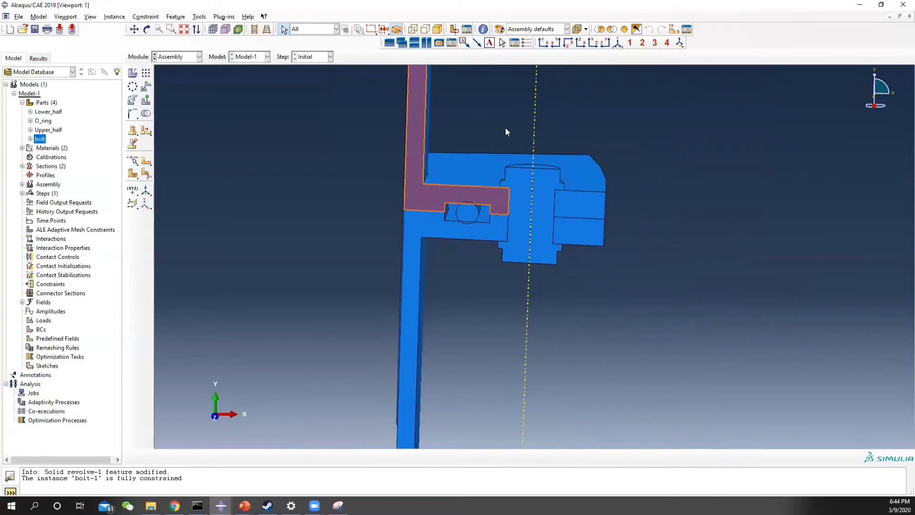
mouse_move(447, 203)
ctrl+alt+mouse_down()
mouse_move(411, 212)
mouse_move(440, 206)
ctrl+alt+mouse_up()
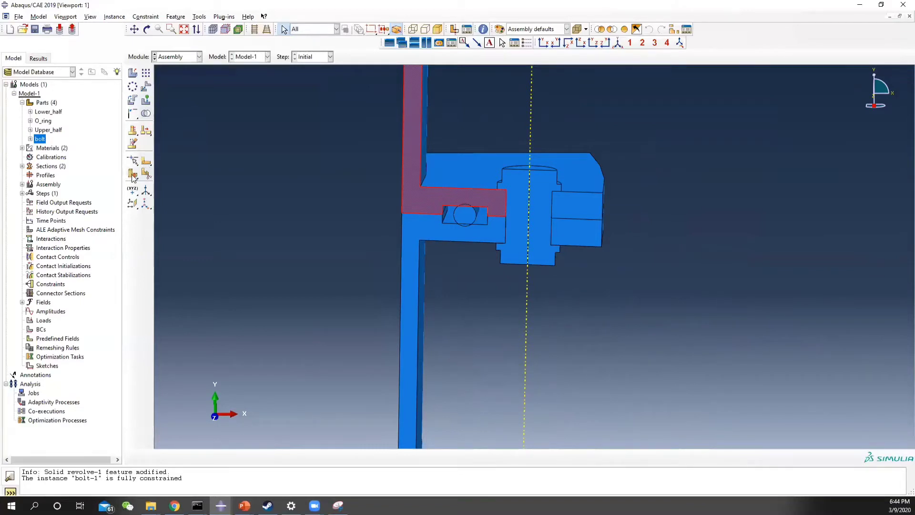
Create point-and-normal datum planes through the wall-flange inner corner and the O-ring groove's wall-side corner, normal to the horizontal flange edges
drag(136, 209, 189, 206)
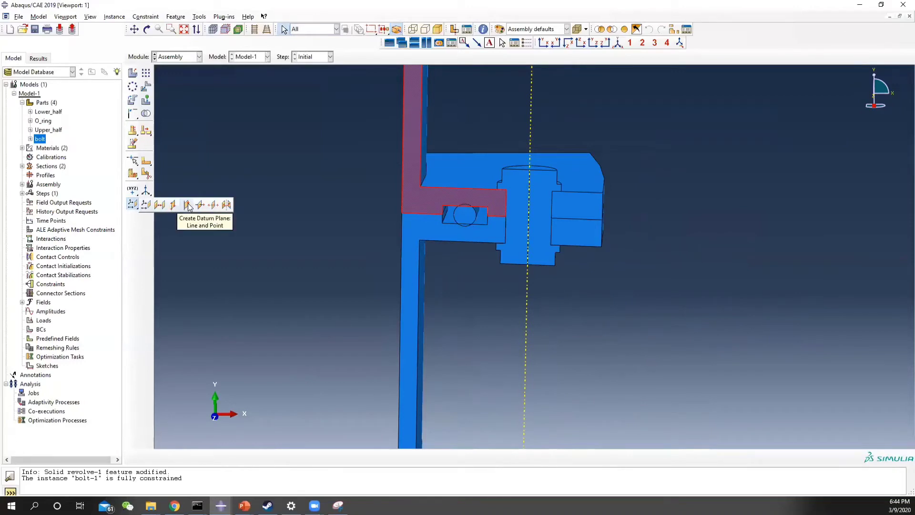
drag(189, 206, 201, 208)
scroll(432, 258, up, 4)
scroll(432, 255, down, 2)
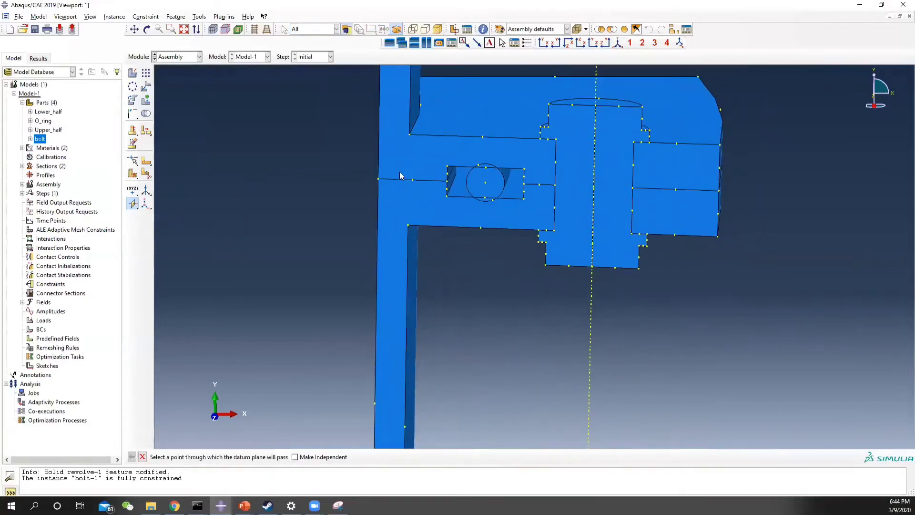
click(409, 136)
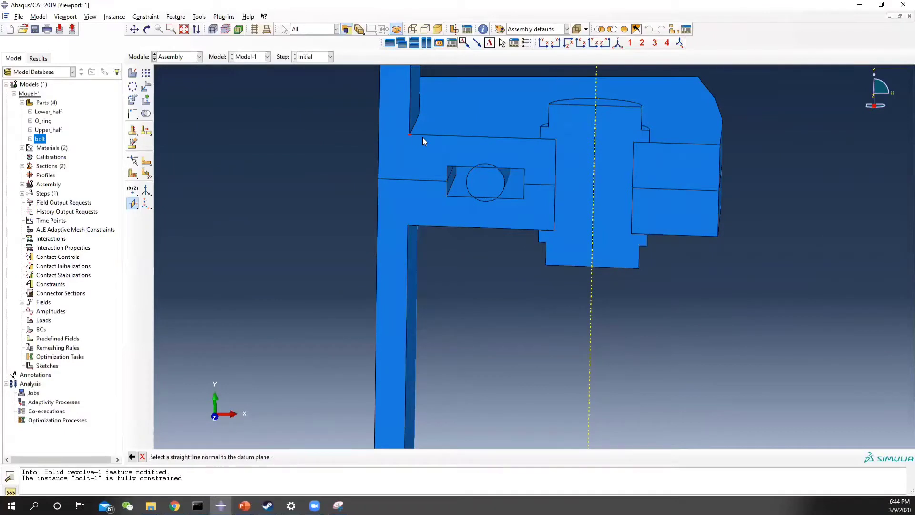
click(425, 136)
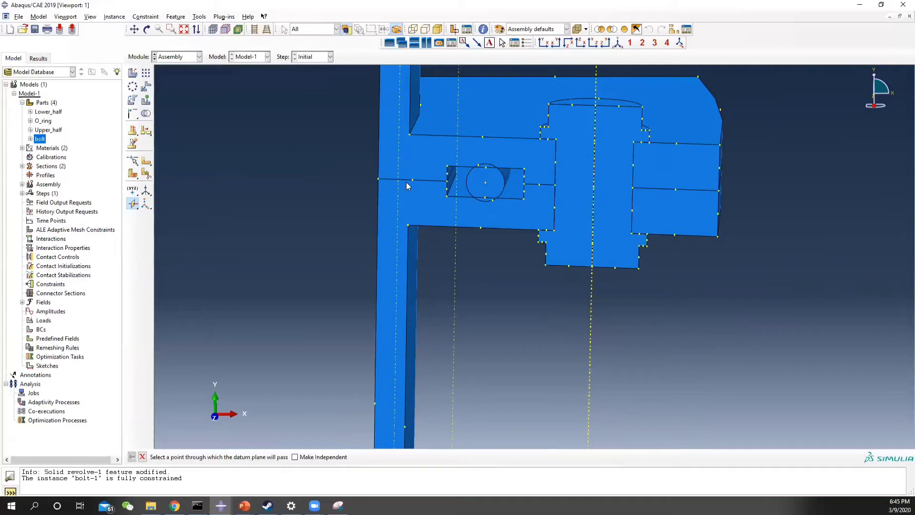
click(447, 167)
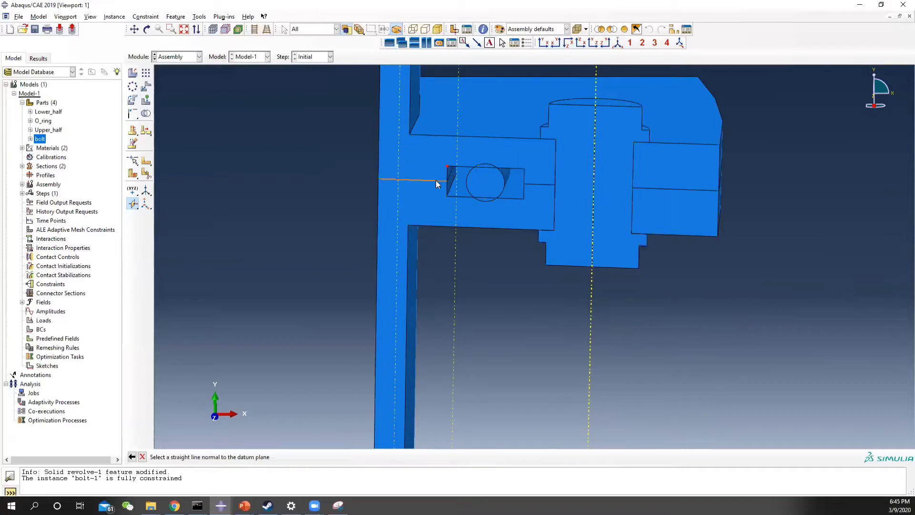
click(436, 180)
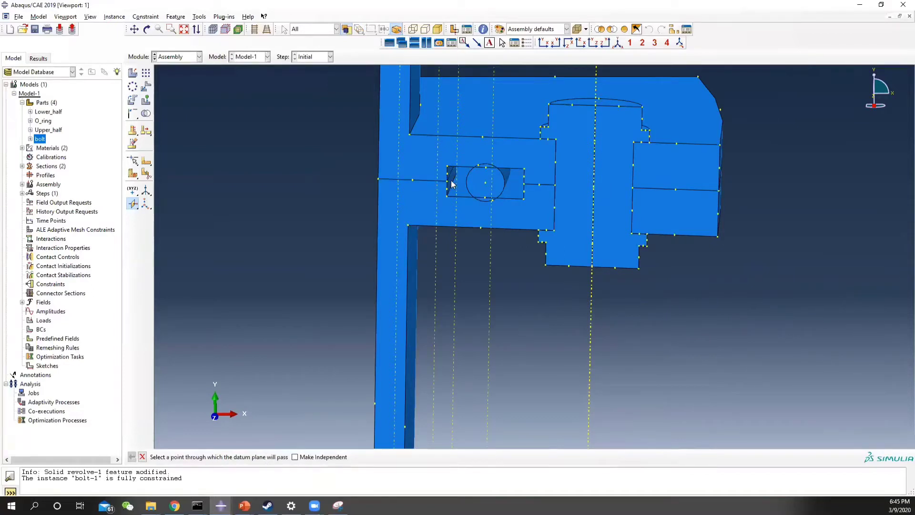
Create point-and-normal datum planes through the groove's bolt-side corner and the outer bolt-head edges on both sides of the shank
click(524, 169)
click(531, 184)
click(541, 140)
click(549, 129)
click(548, 129)
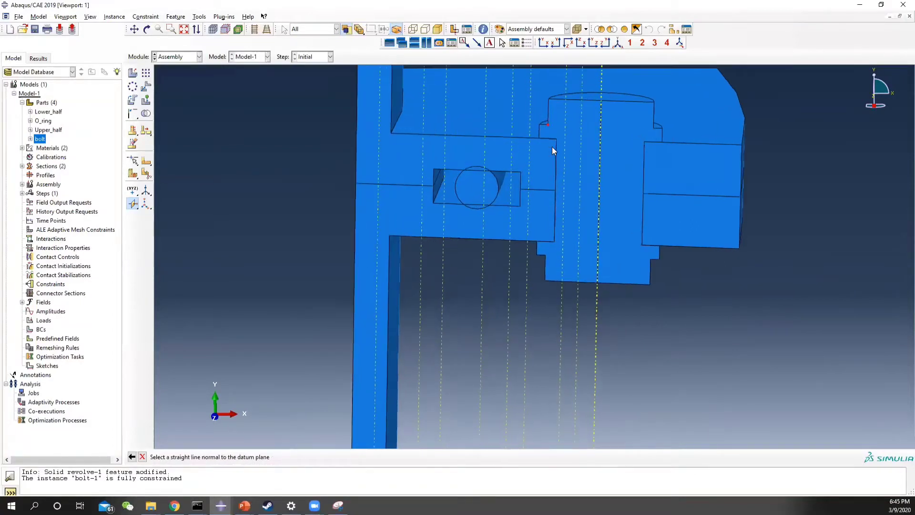
click(132, 456)
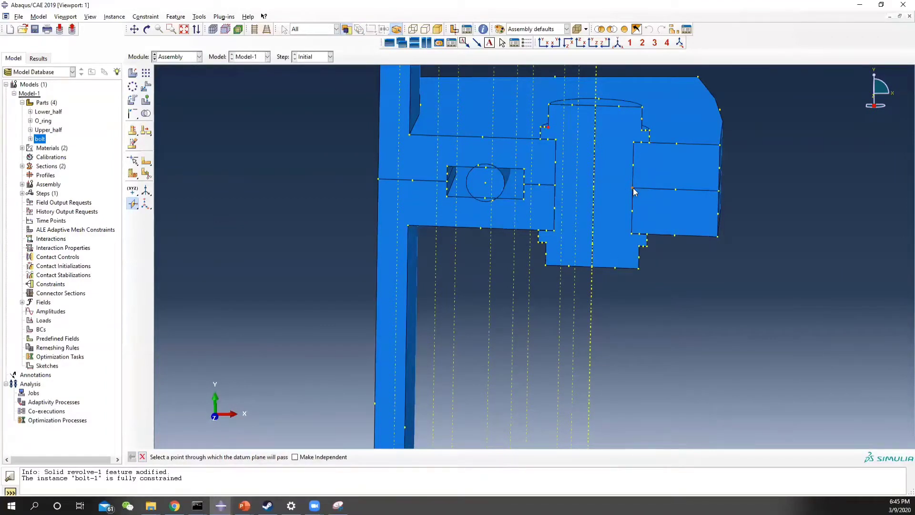
click(649, 142)
click(666, 144)
scroll(421, 217, up, 1)
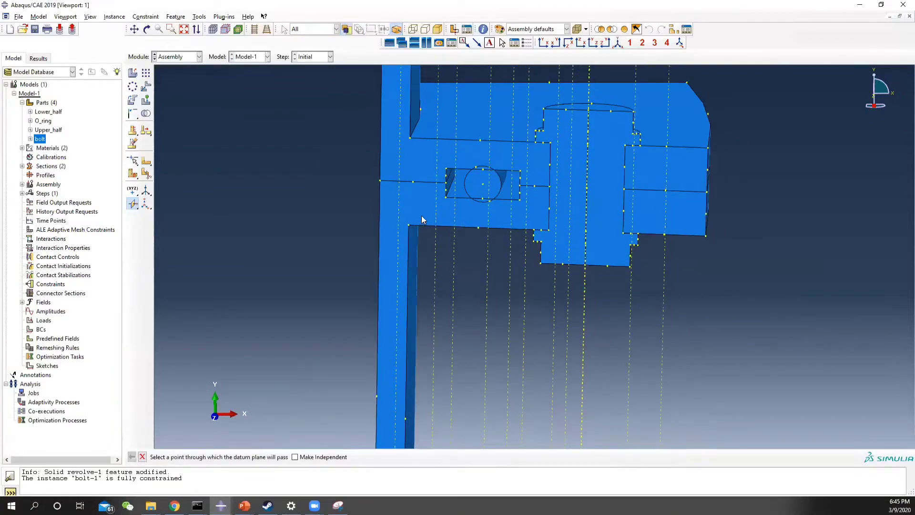
Partition the upper and lower half section faces individually with the datum plane through the wall-flange inner corner
click(146, 161)
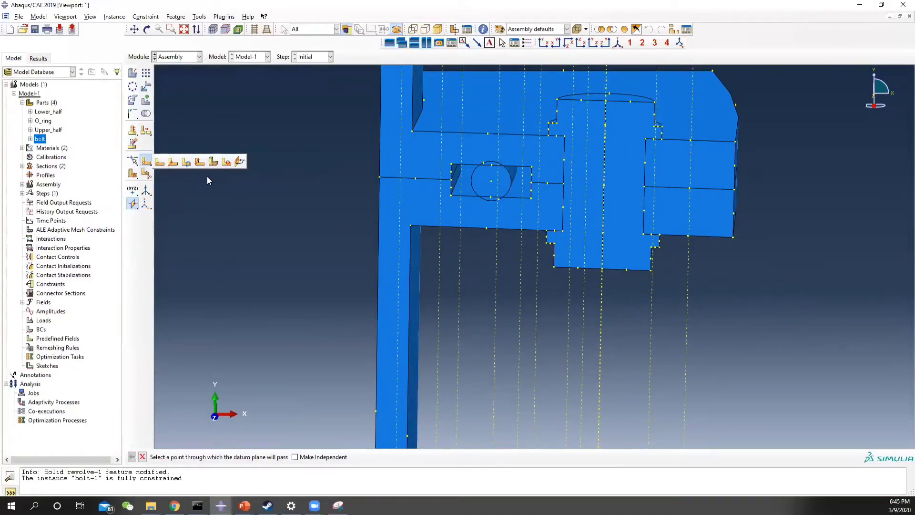
click(237, 210)
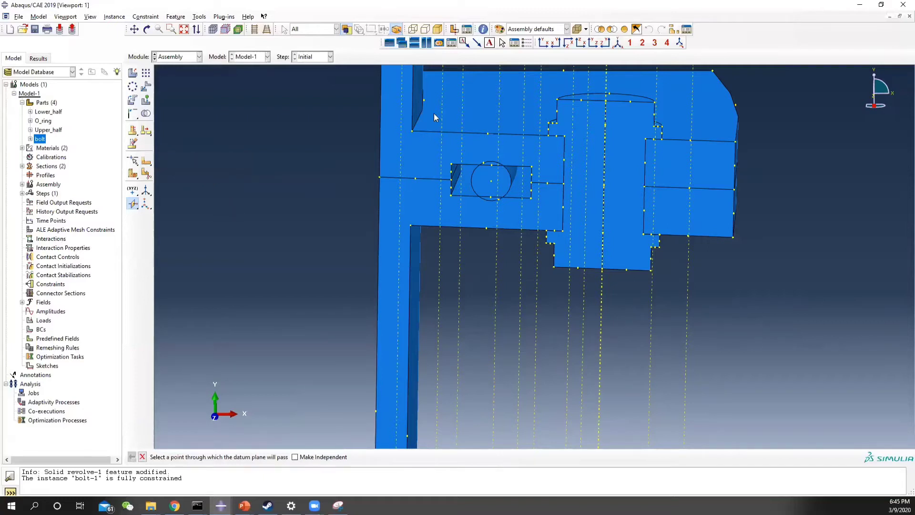
click(146, 161)
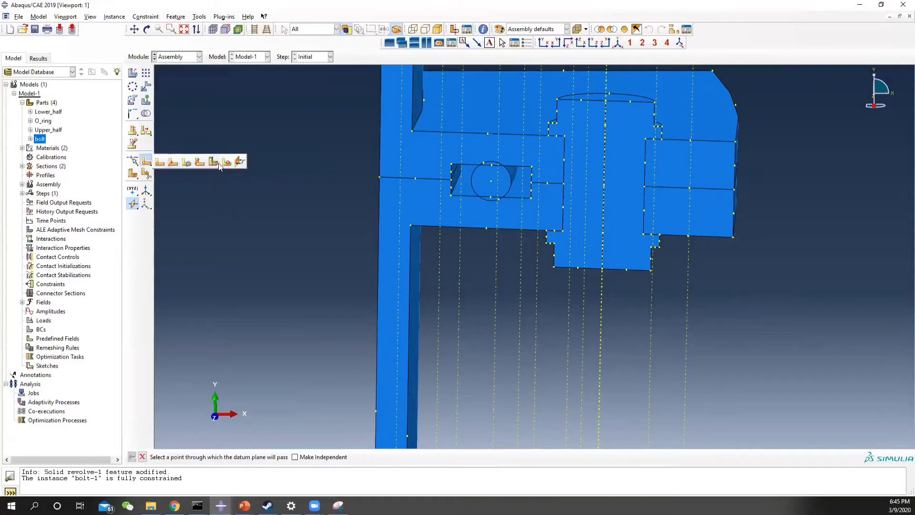
click(186, 162)
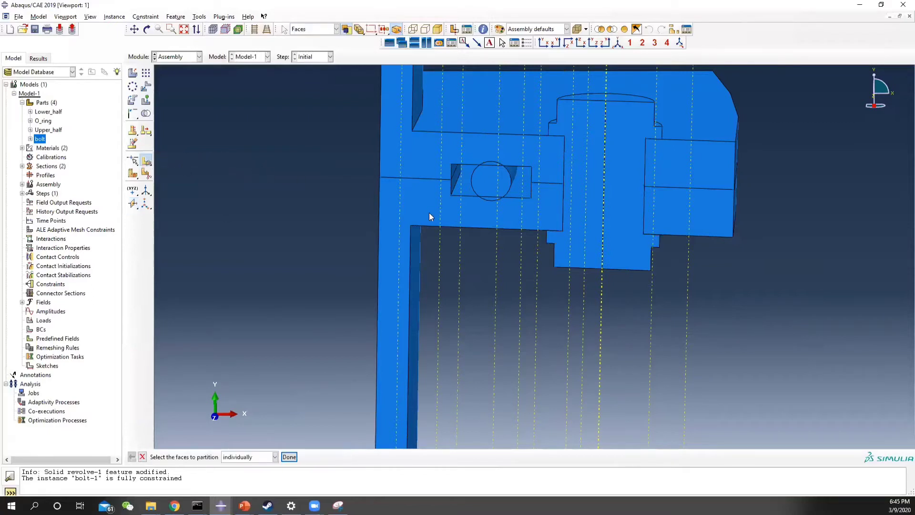
click(413, 154)
middle_click(412, 152)
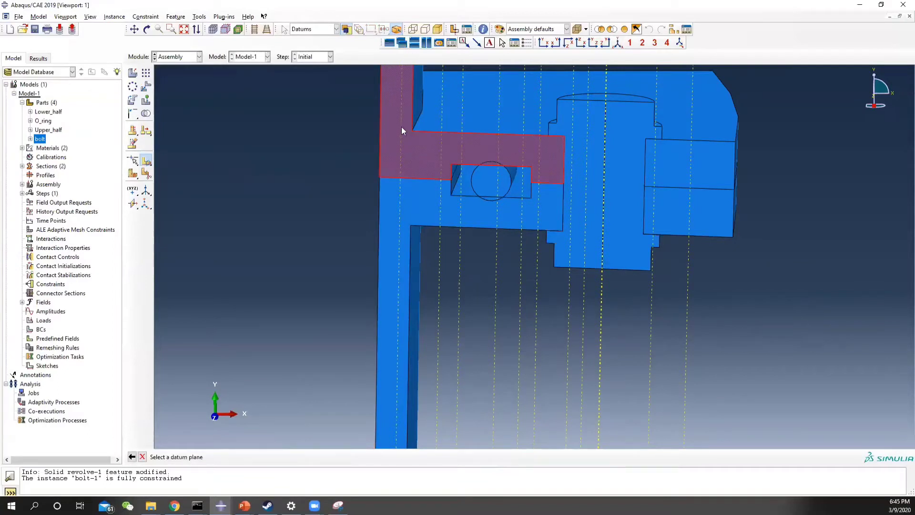
click(401, 127)
middle_click(401, 131)
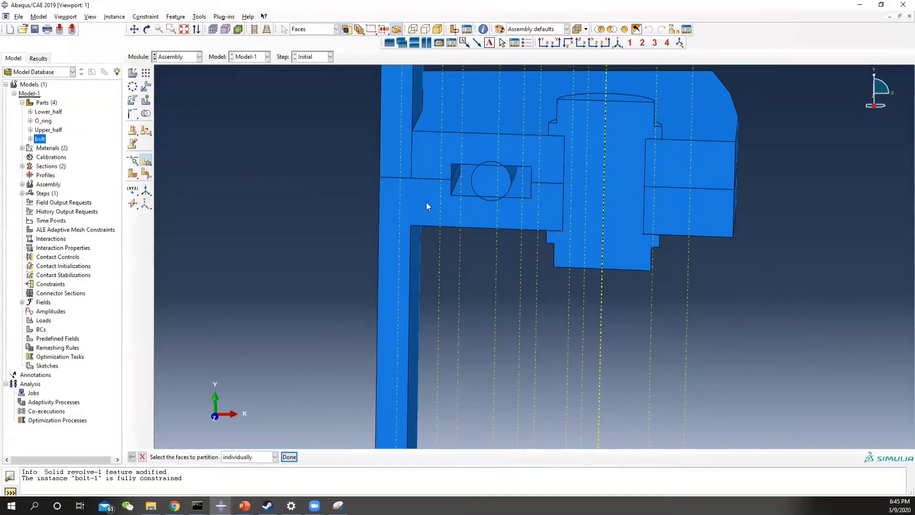
click(426, 205)
middle_click(401, 206)
click(398, 201)
middle_click(398, 201)
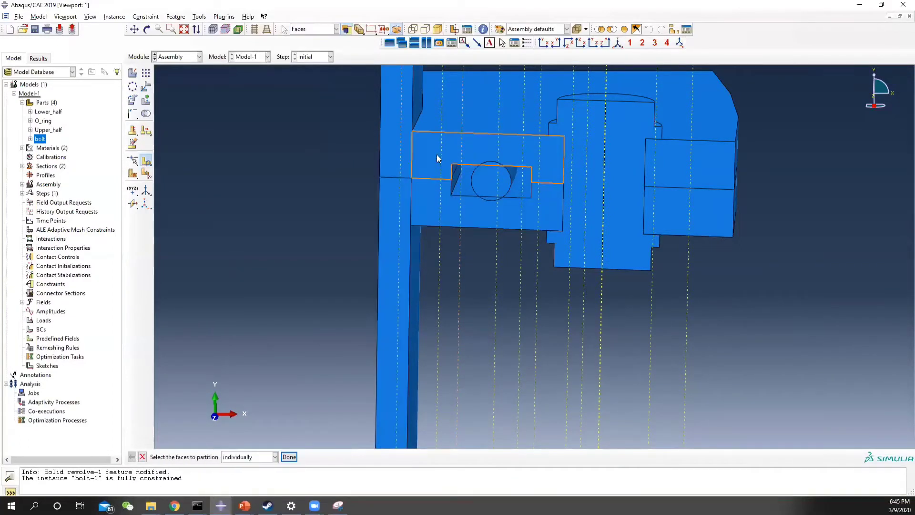
Partition both flange section faces with the datum plane through the O-ring groove's wall-side corner
click(439, 158)
shift+click(439, 200)
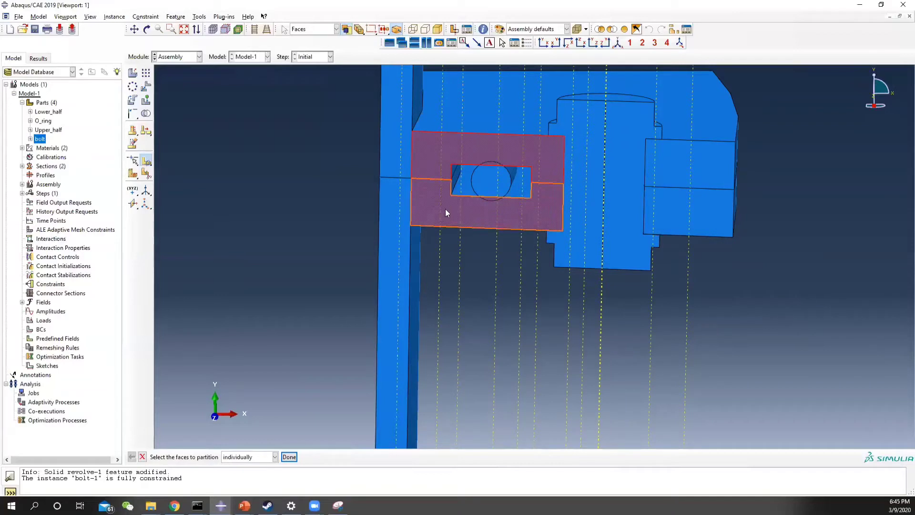
middle_click(444, 208)
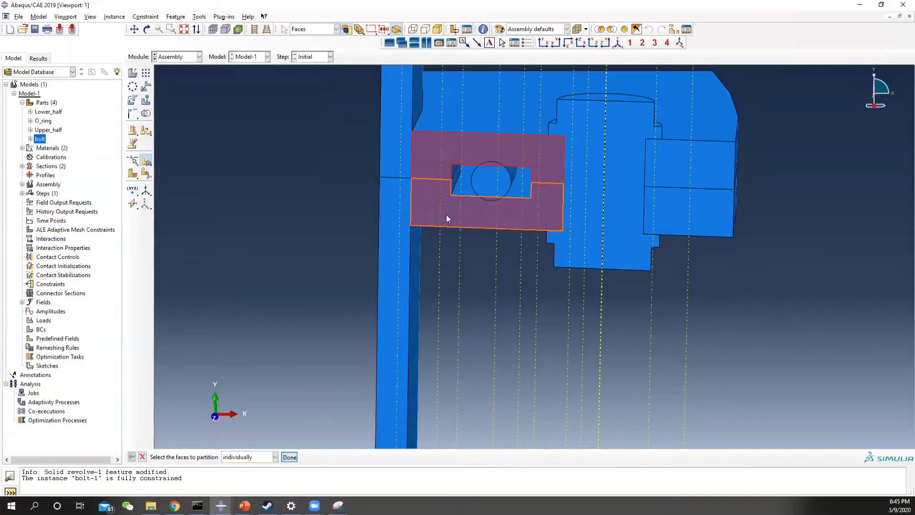
click(439, 247)
middle_click(440, 246)
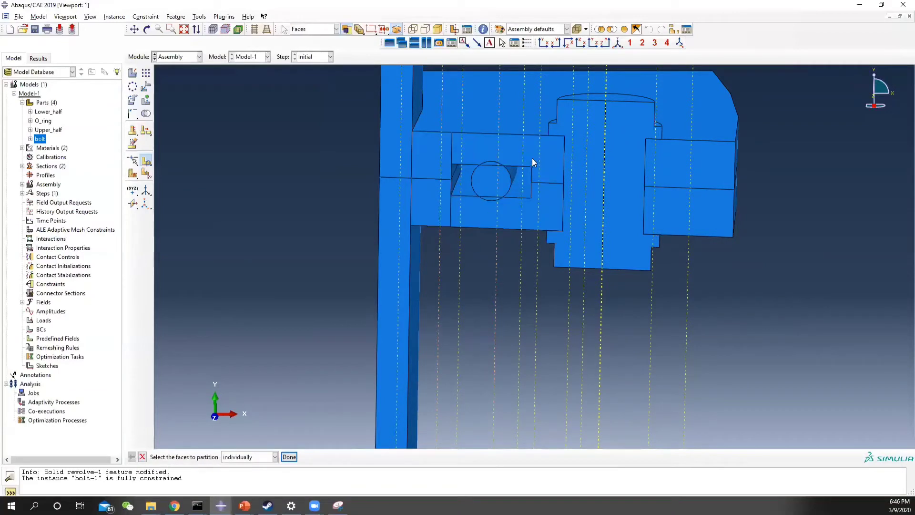
Try to partition both flange section faces around the O-ring groove with a datum plane beneath the groove
click(537, 158)
shift+click(544, 213)
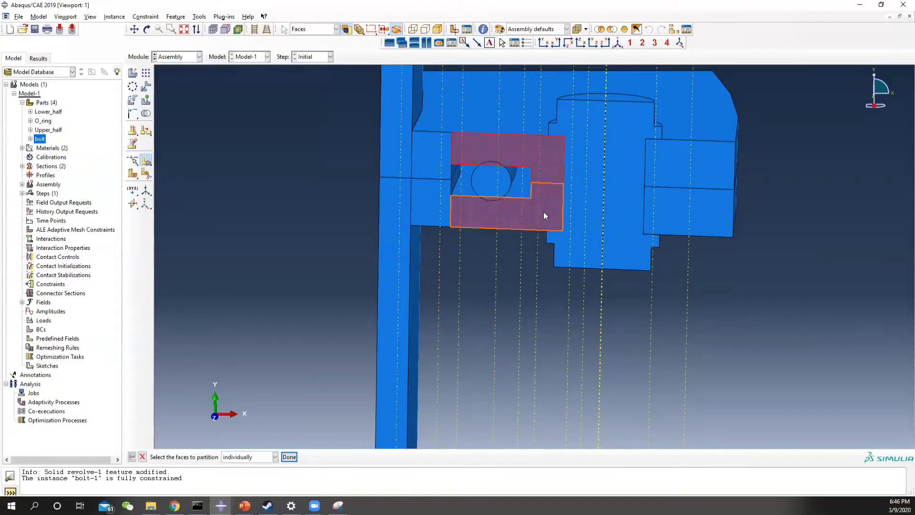
middle_click(494, 247)
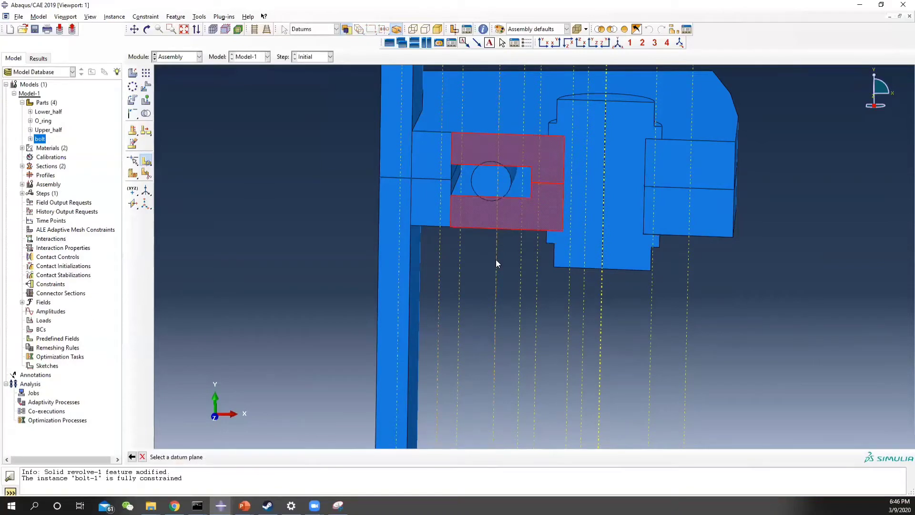
click(496, 263)
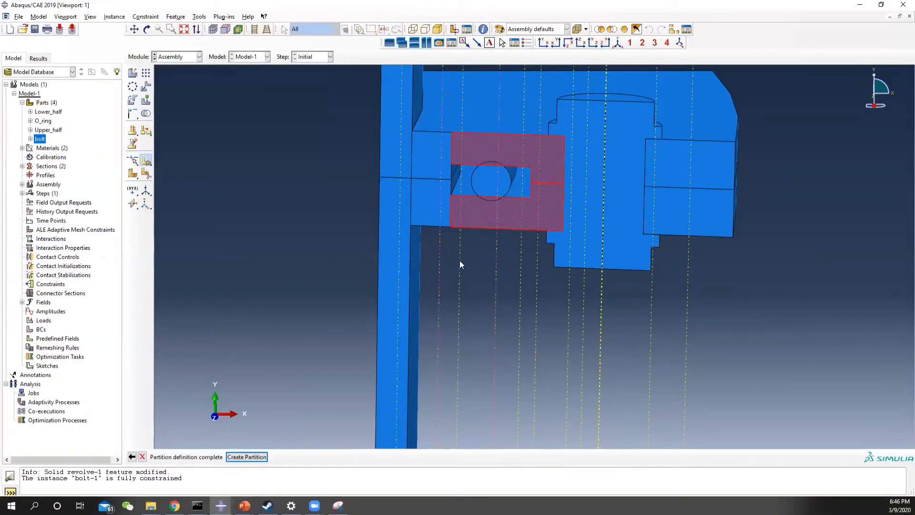
middle_click(454, 273)
click(459, 311)
middle_click(463, 313)
click(458, 268)
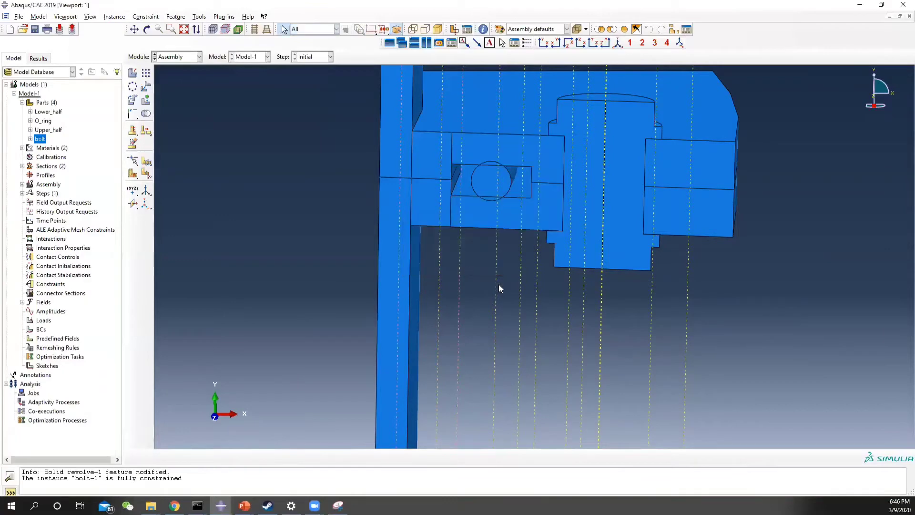
Partition both flange section faces with the datum plane through the O-ring groove's bolt-side corner
ctrl+alt+drag(648, 312, 535, 275)
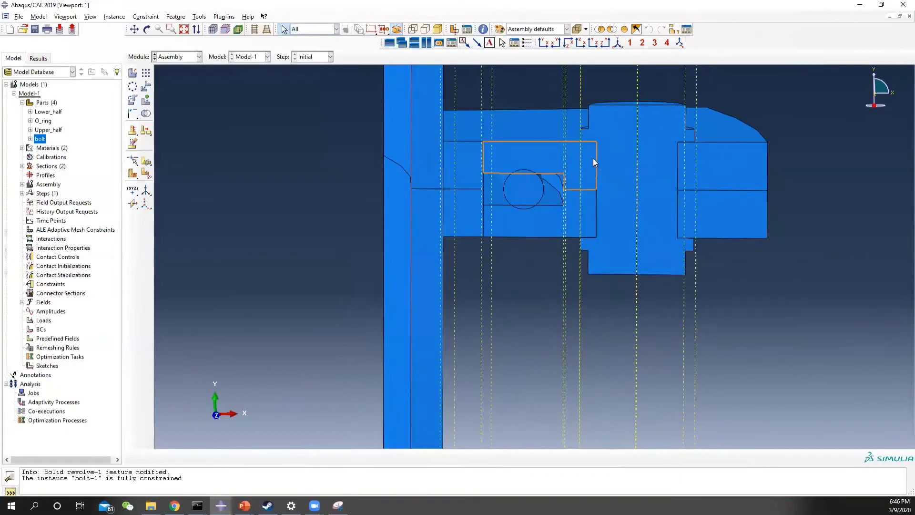
shift+click(590, 215)
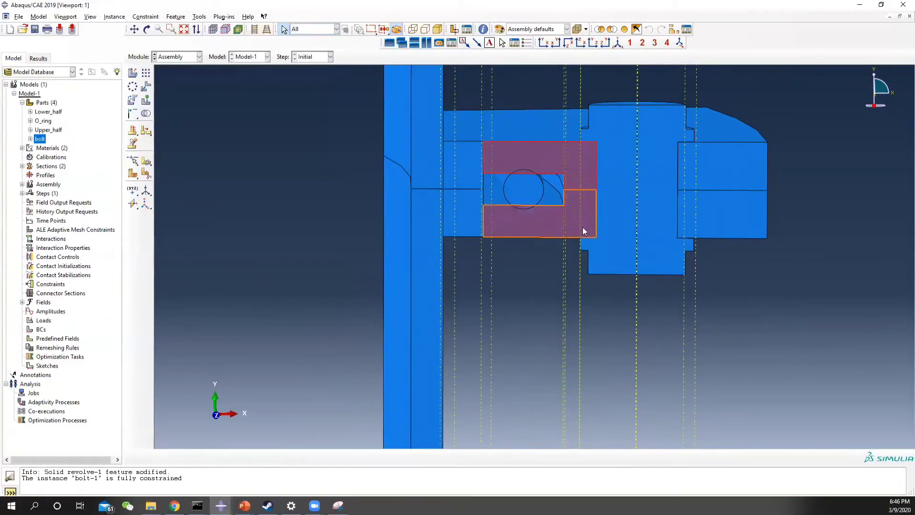
click(565, 313)
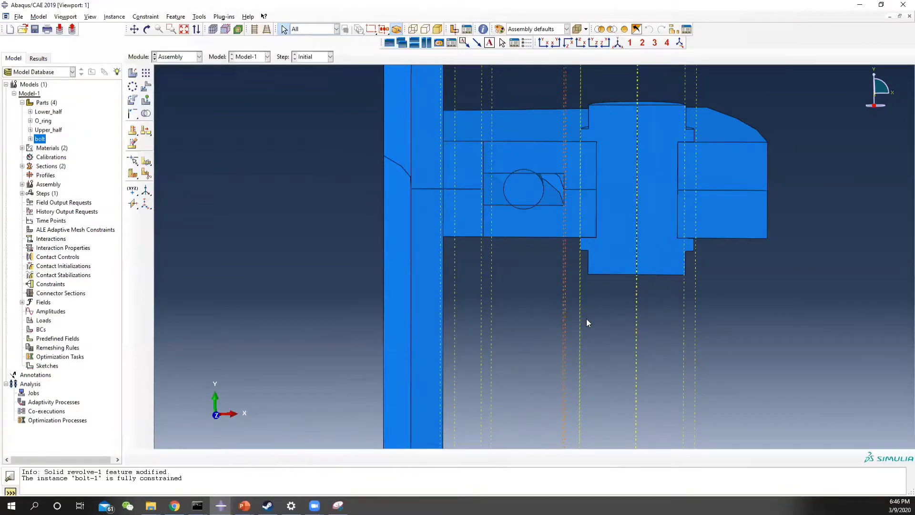
click(146, 160)
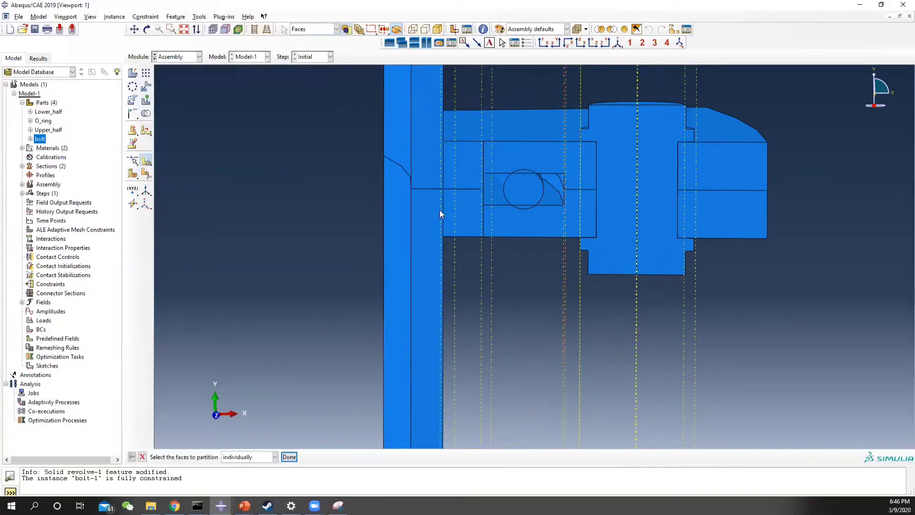
click(586, 164)
shift+click(587, 211)
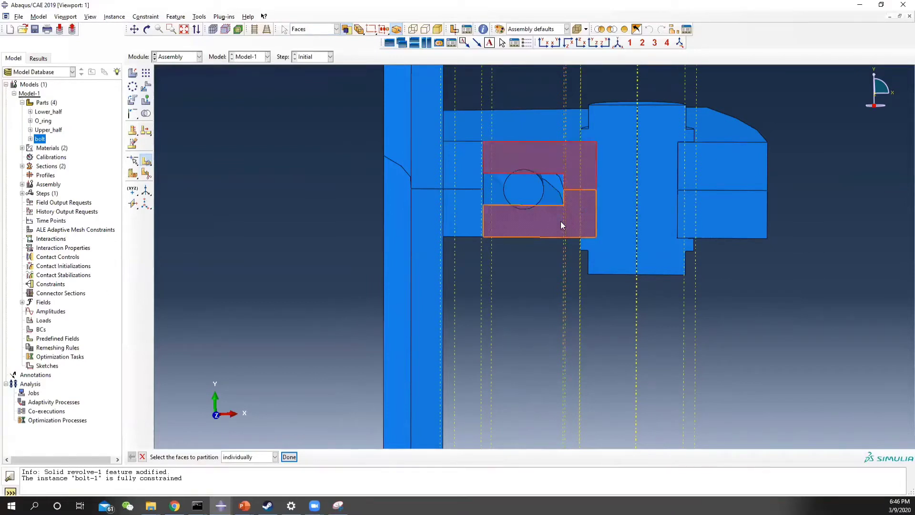
middle_click(554, 313)
click(565, 307)
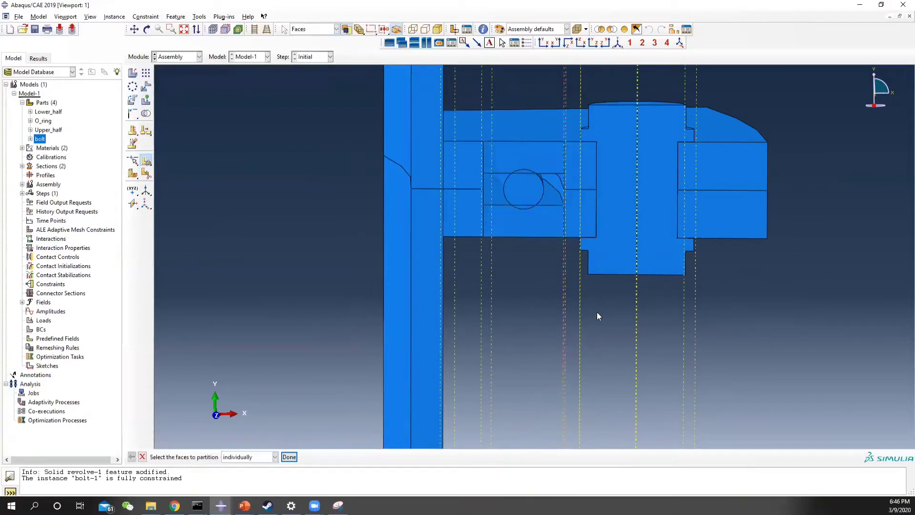
Partition both flange section faces between the groove and the bolt hole with the datum plane through the wall-side bolt-head edge
click(586, 161)
shift+click(589, 198)
middle_click(582, 269)
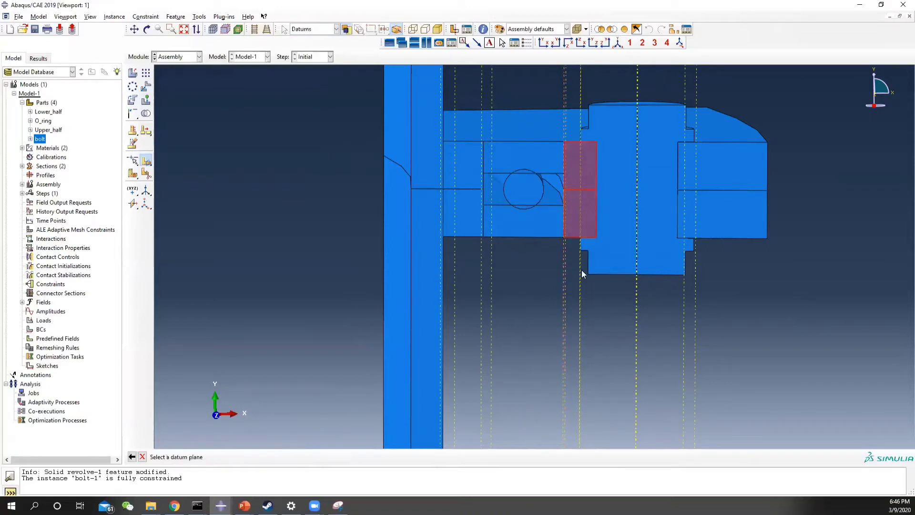
click(578, 288)
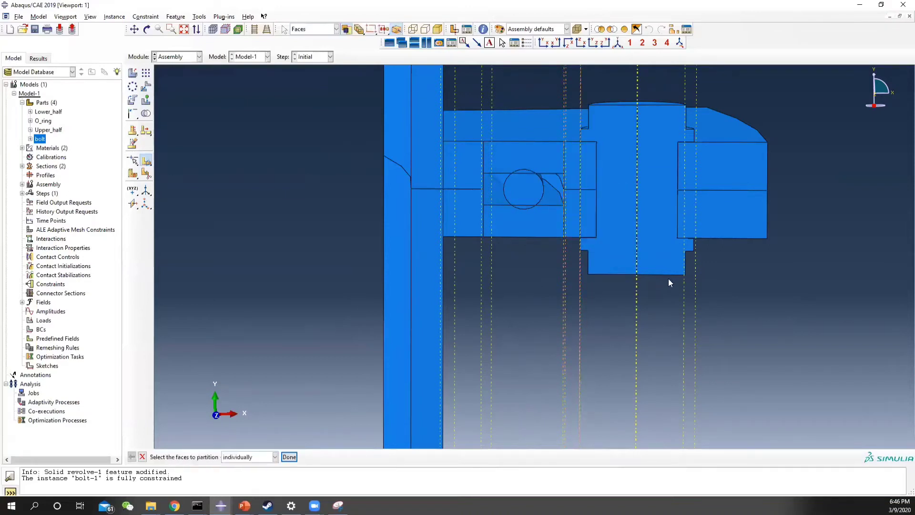
Partition the two flange section faces outboard of the bolt with the datum plane through the outer bolt-head edge
click(722, 177)
shift+click(724, 211)
middle_click(695, 286)
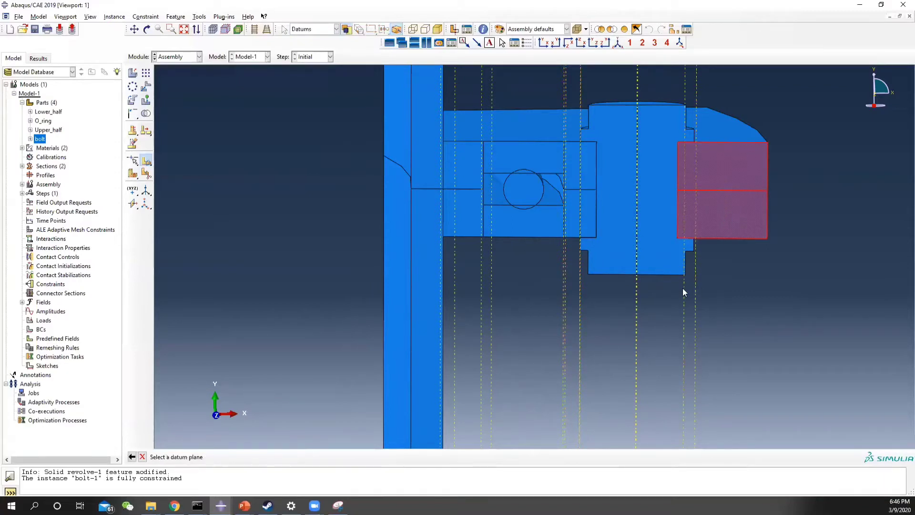
click(683, 289)
Partition the upper half cell by sweeping its wall-flange partition edge along the curved inner corner edge
ctrl+alt+drag(495, 235, 429, 220)
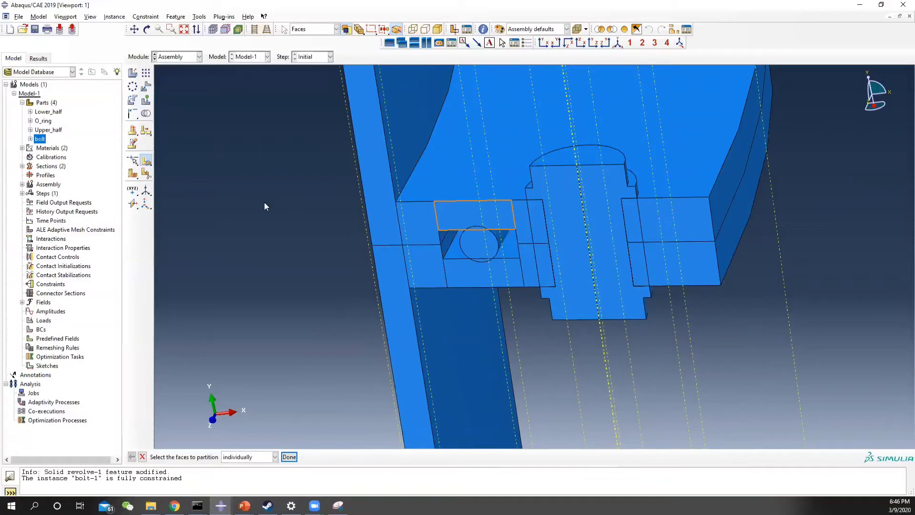
scroll(418, 199, down, 3)
scroll(418, 198, up, 4)
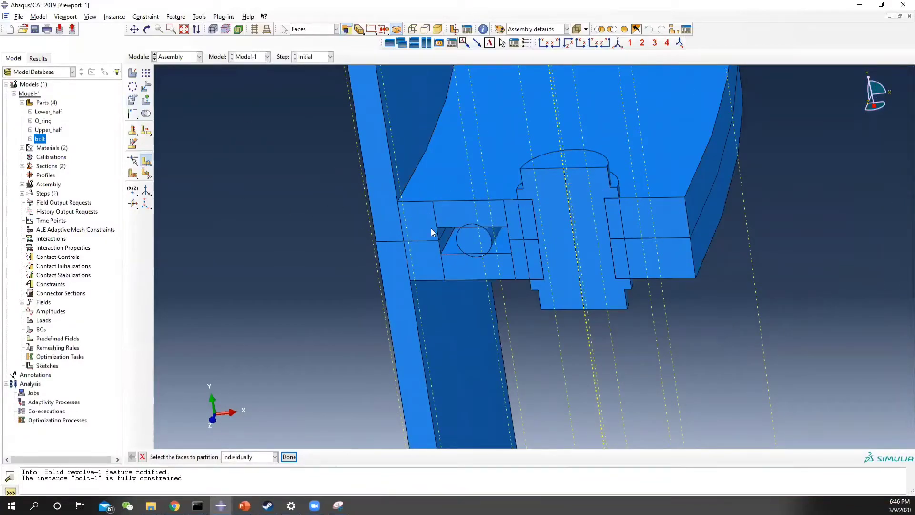
click(133, 173)
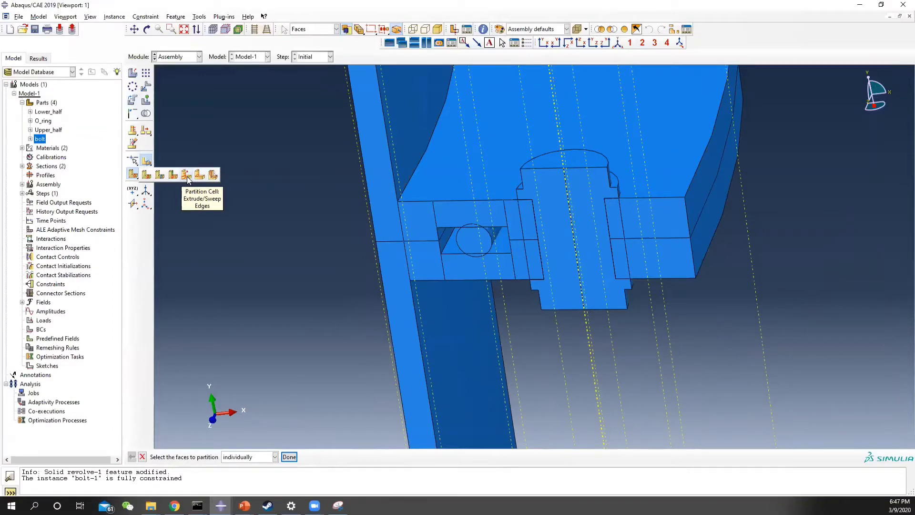
click(187, 176)
click(394, 224)
middle_click(403, 210)
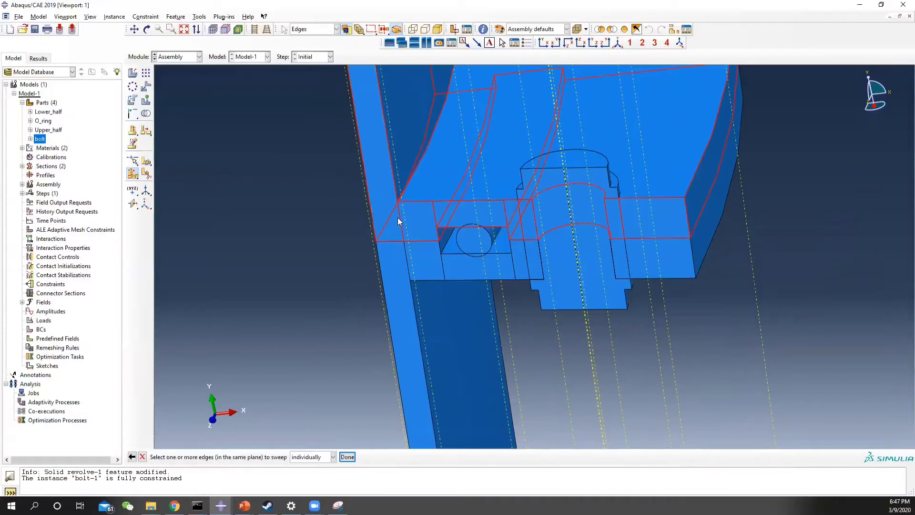
click(399, 218)
middle_click(334, 435)
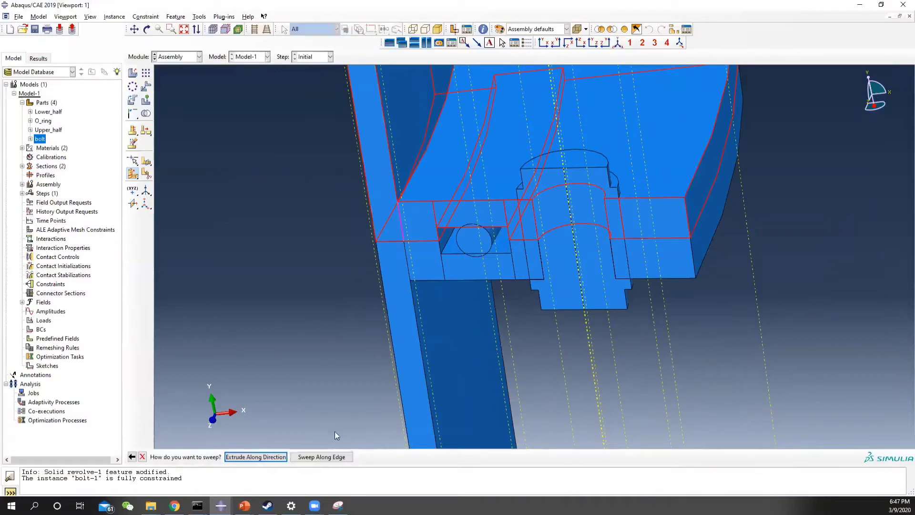
click(317, 456)
click(409, 177)
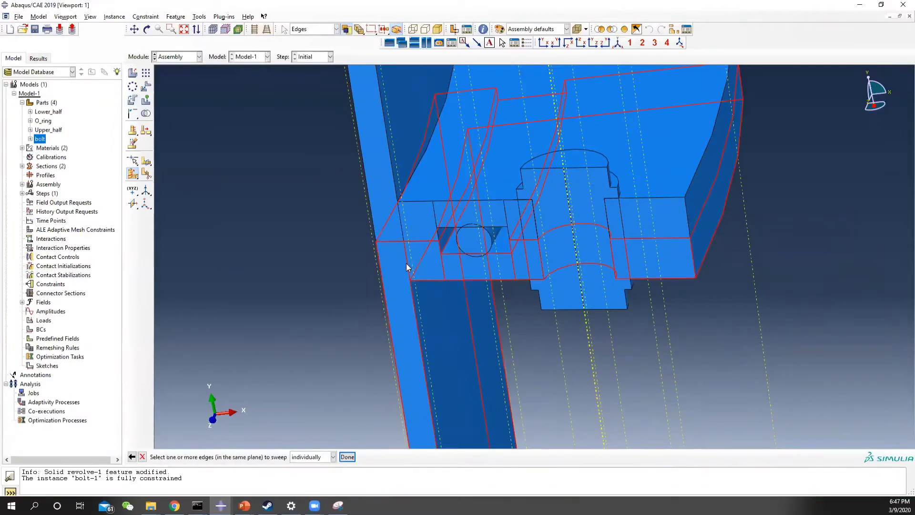
Partition the lower half cell by sweeping its wall-flange partition edge along the curved inner corner edge
click(407, 265)
middle_click(419, 277)
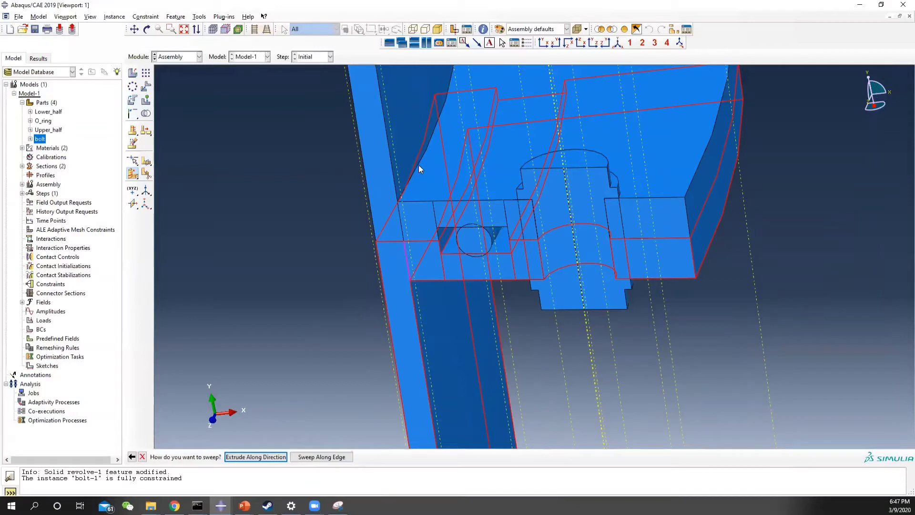
click(340, 456)
click(425, 151)
middle_click(442, 181)
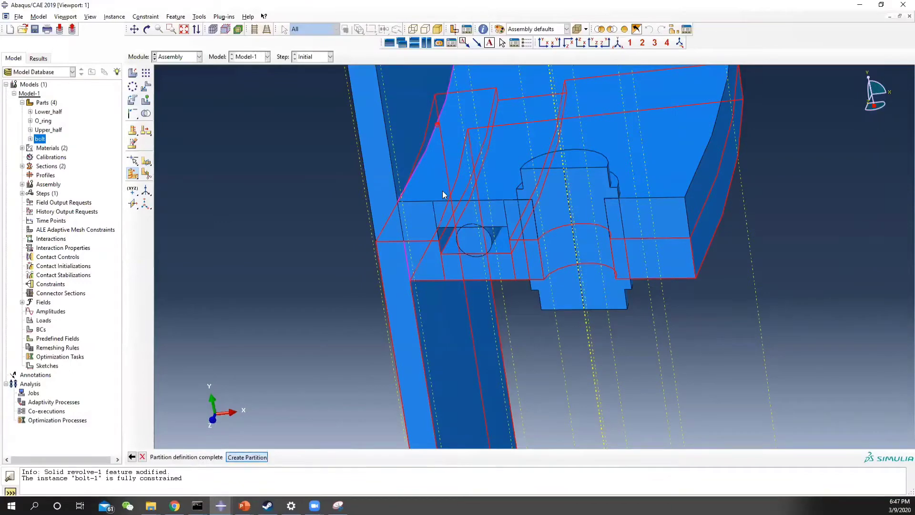
Partition the lower flange cell by sweeping the edge at the groove's wall-side corner along the curved wall-flange edge
click(458, 267)
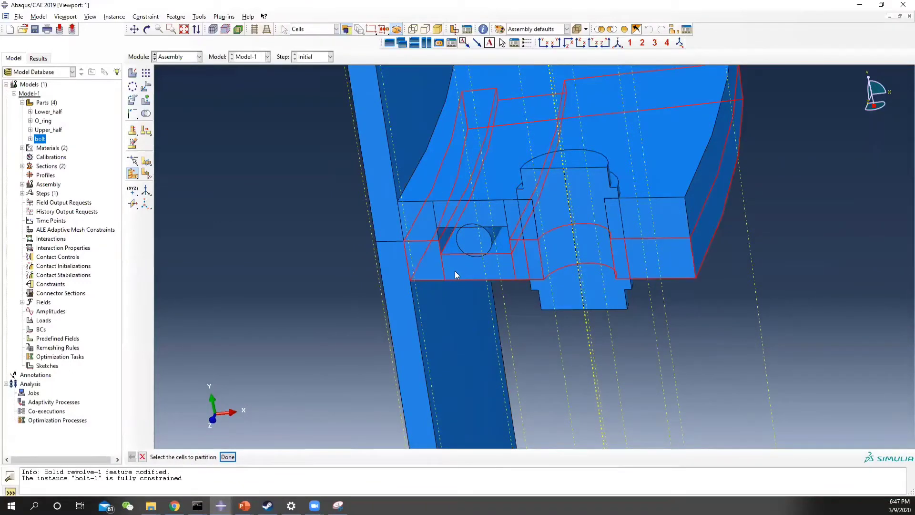
middle_click(442, 272)
click(442, 271)
middle_click(443, 255)
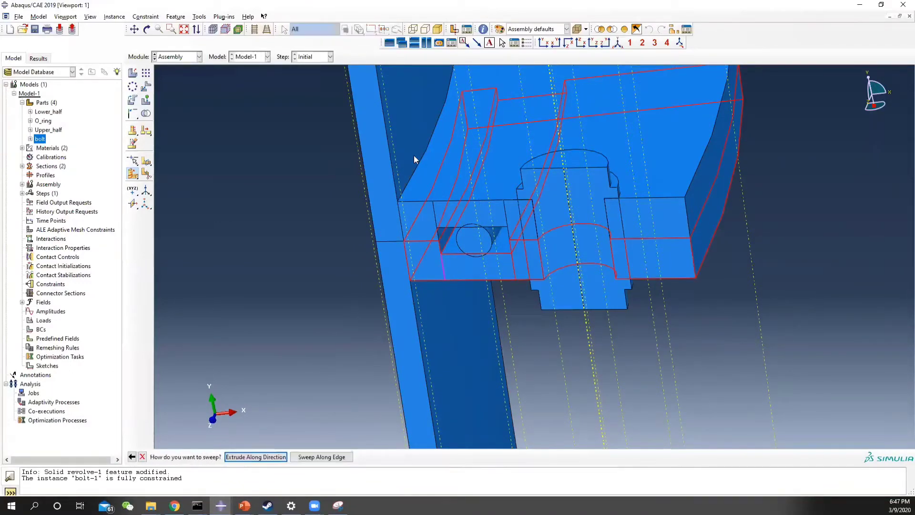
click(321, 457)
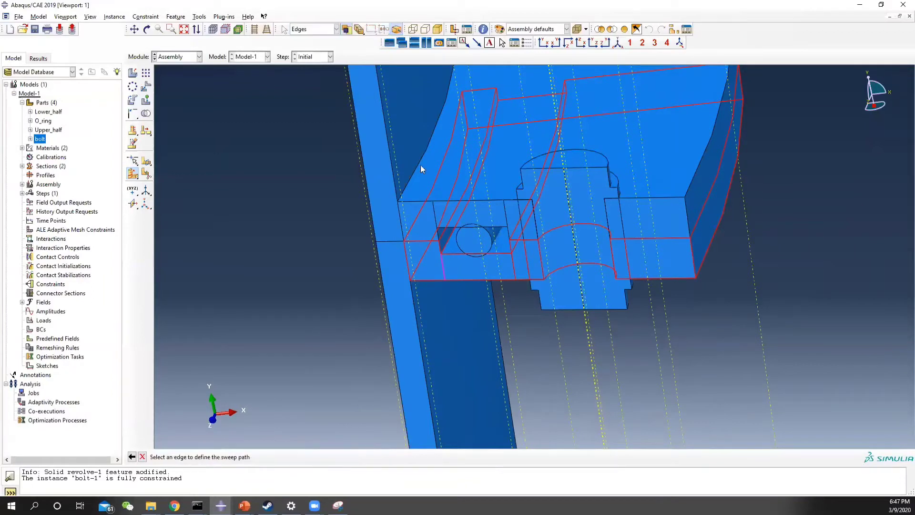
click(419, 170)
middle_click(419, 181)
Partition the upper flange cell by sweeping the edge at the groove's wall-side corner along the curved wall-flange edge
click(421, 222)
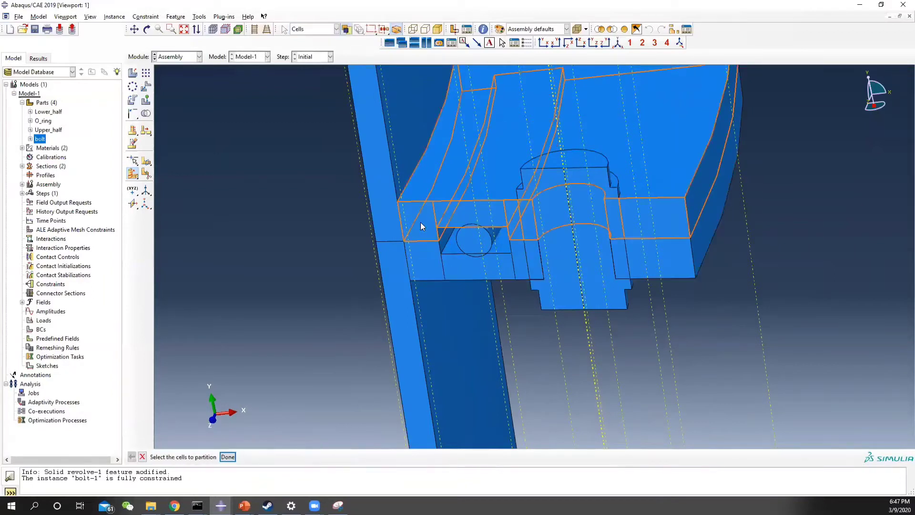
middle_click(420, 222)
click(436, 217)
middle_click(415, 172)
click(321, 456)
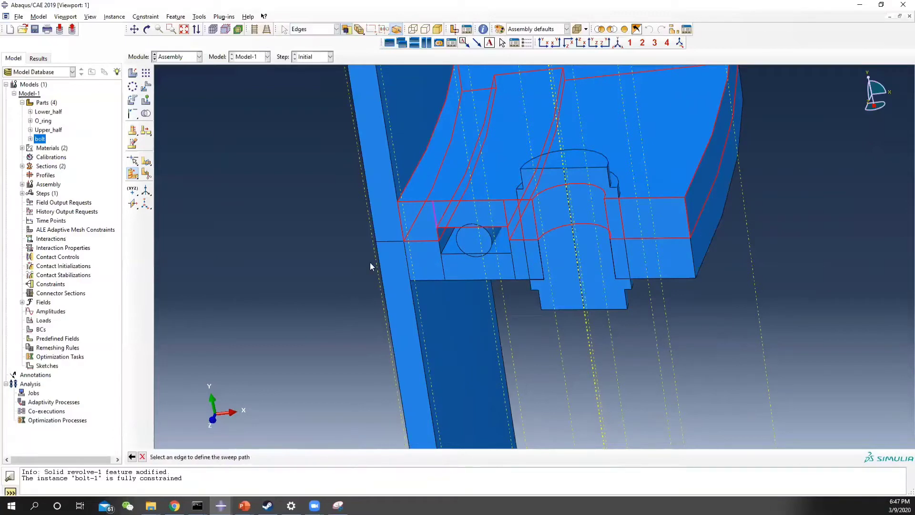
click(424, 156)
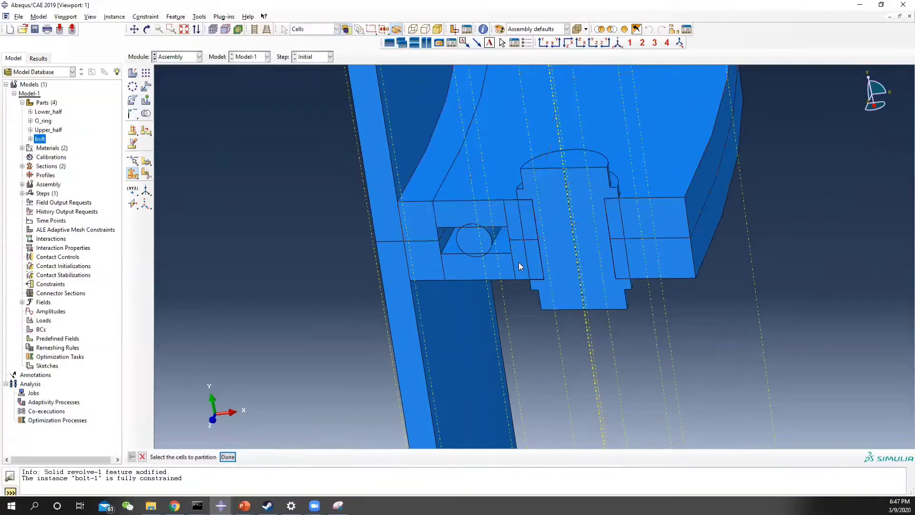
Partition the lower flange cell by sweeping the edge at the groove's bolt-side corner along the curved wall-flange edge
middle_click(529, 275)
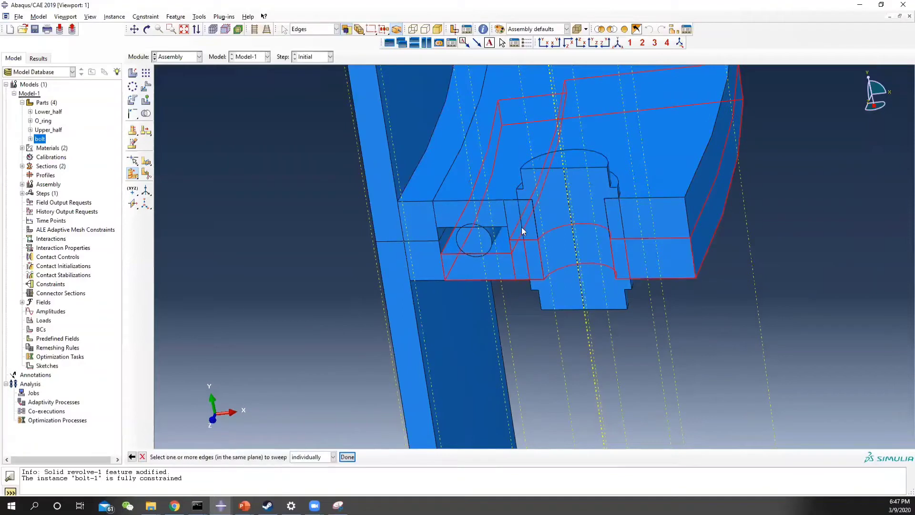
click(512, 267)
middle_click(512, 270)
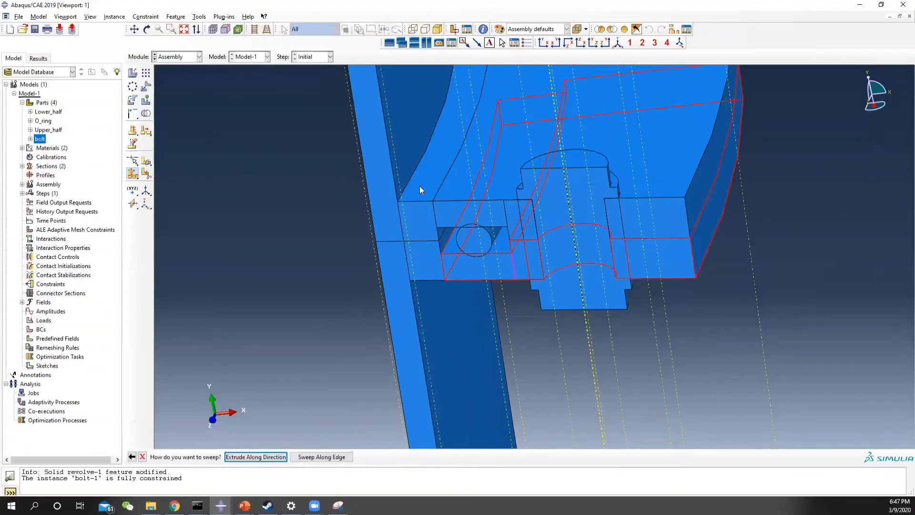
click(321, 456)
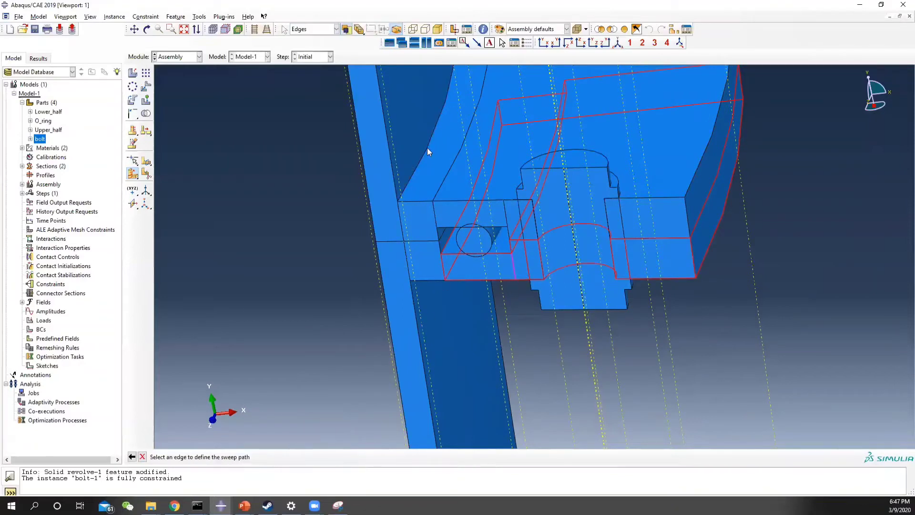
click(427, 148)
Partition the upper flange cell by sweeping the edge at the groove's bolt-side corner along the curved wall-flange edge
click(228, 457)
click(346, 456)
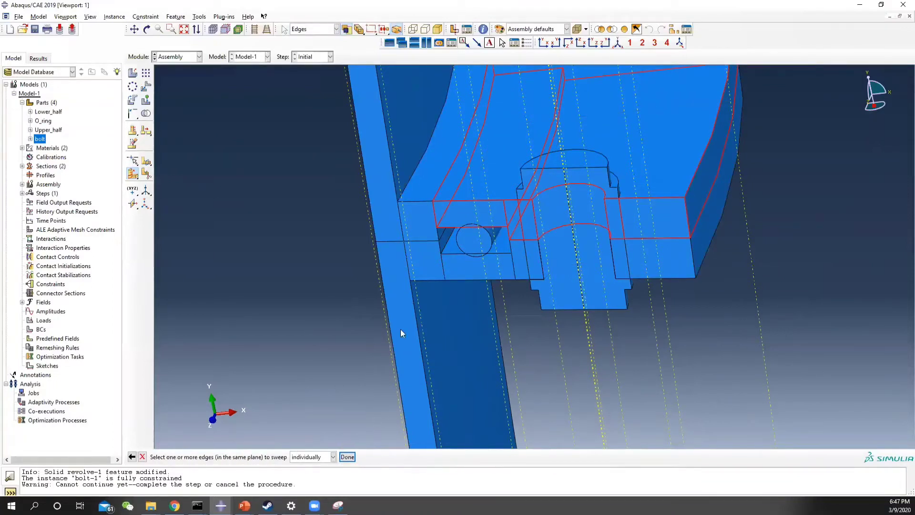
click(503, 214)
middle_click(505, 215)
click(329, 457)
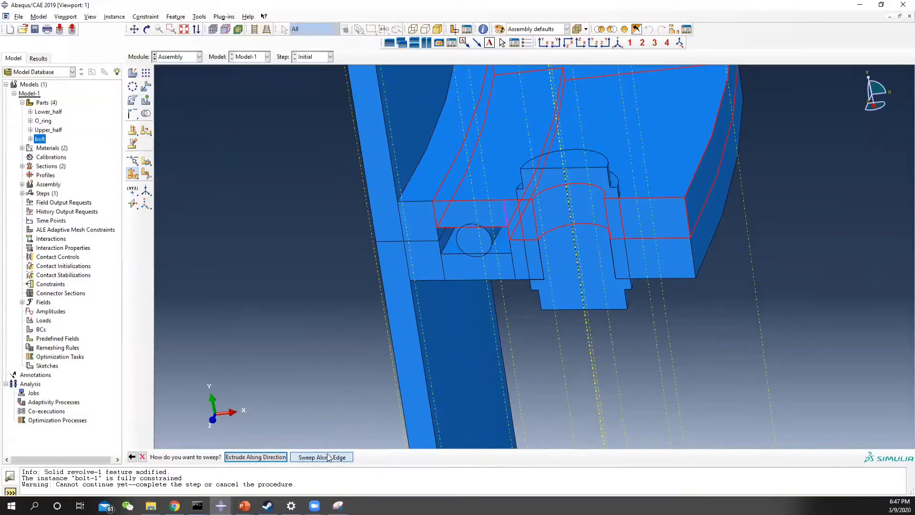
click(416, 176)
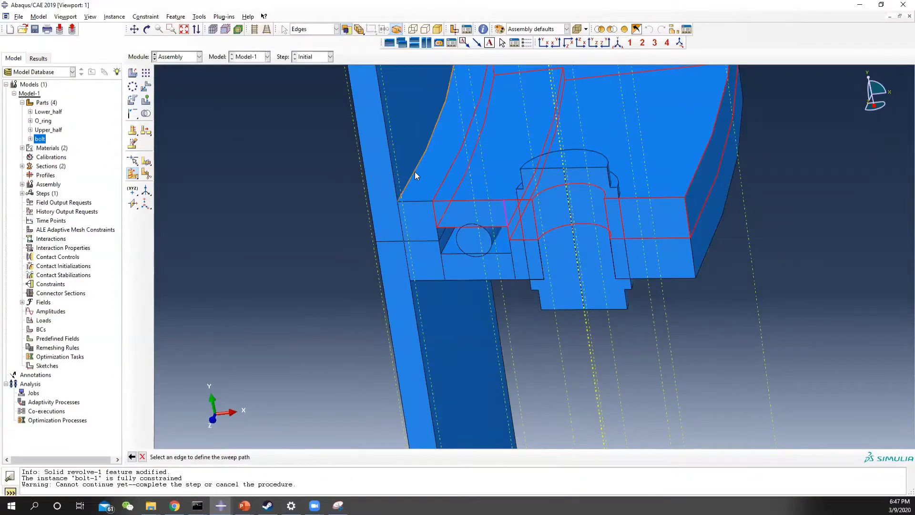
middle_click(546, 249)
Partition the lower flange cell by sweeping the vertical edge between the groove and bolt hole along the flange's curved outer edge
click(529, 267)
middle_click(518, 287)
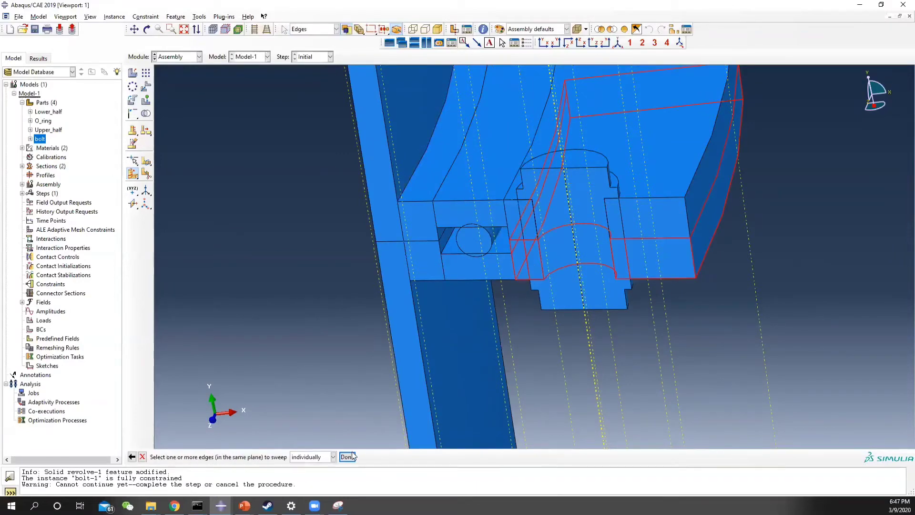
click(525, 258)
middle_click(709, 159)
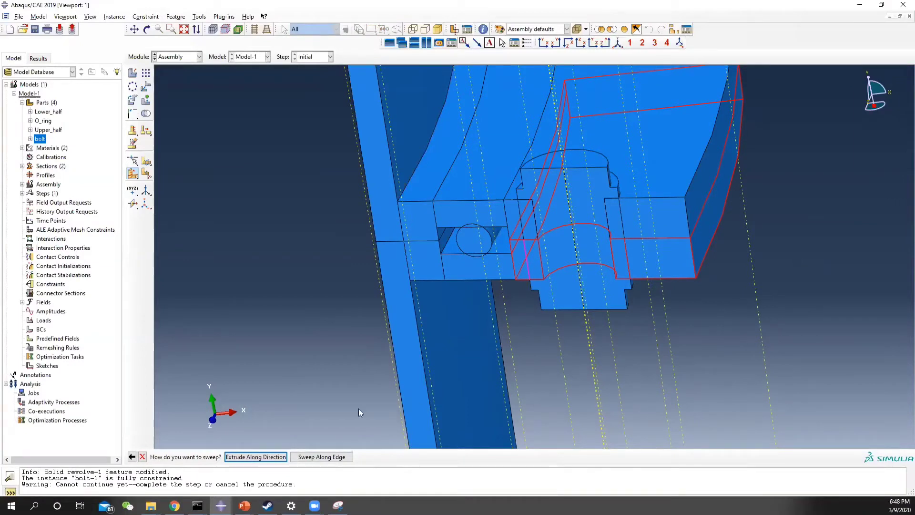
click(328, 458)
click(694, 176)
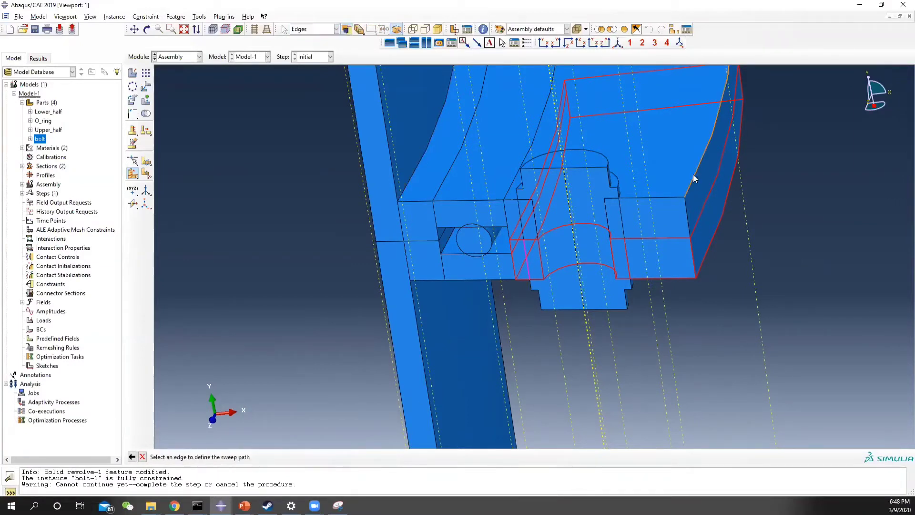
middle_click(693, 174)
Partition the upper flange cell by sweeping the vertical edge between the groove and bolt hole along the flange's curved outer edge
click(525, 224)
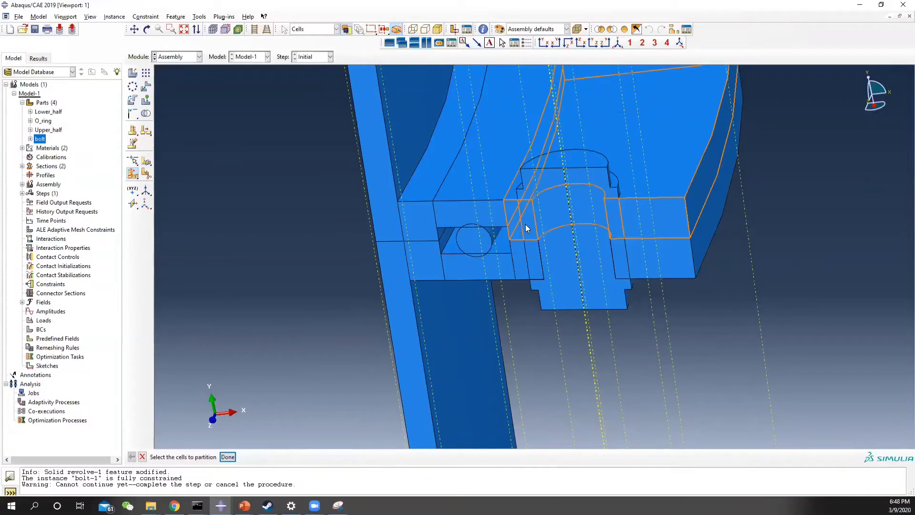
middle_click(297, 433)
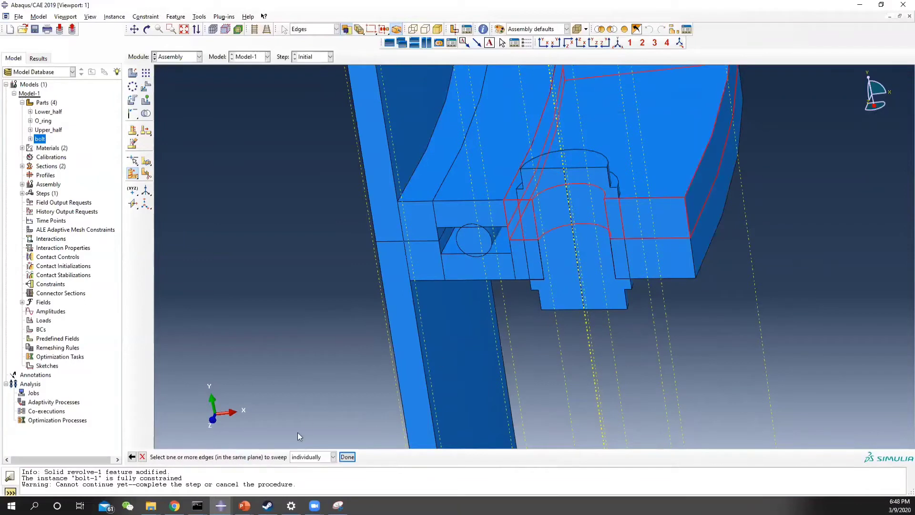
click(521, 222)
click(348, 457)
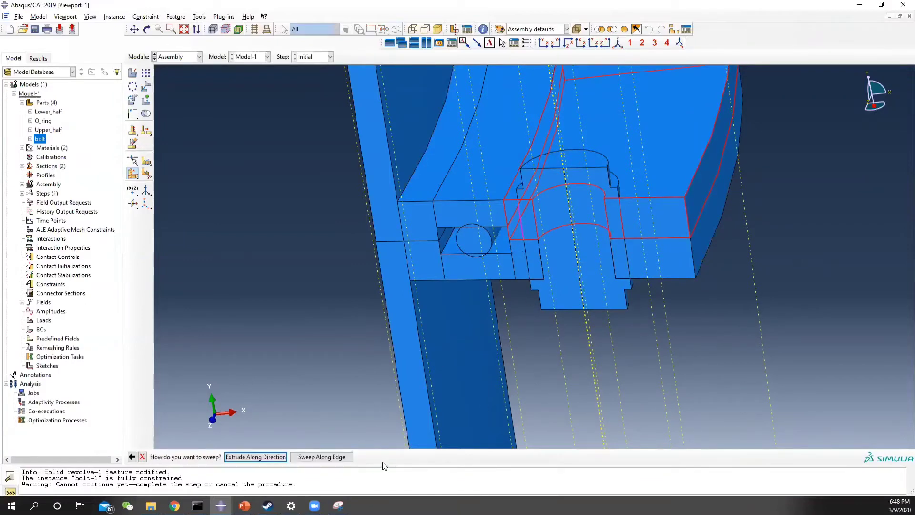
click(336, 458)
click(701, 155)
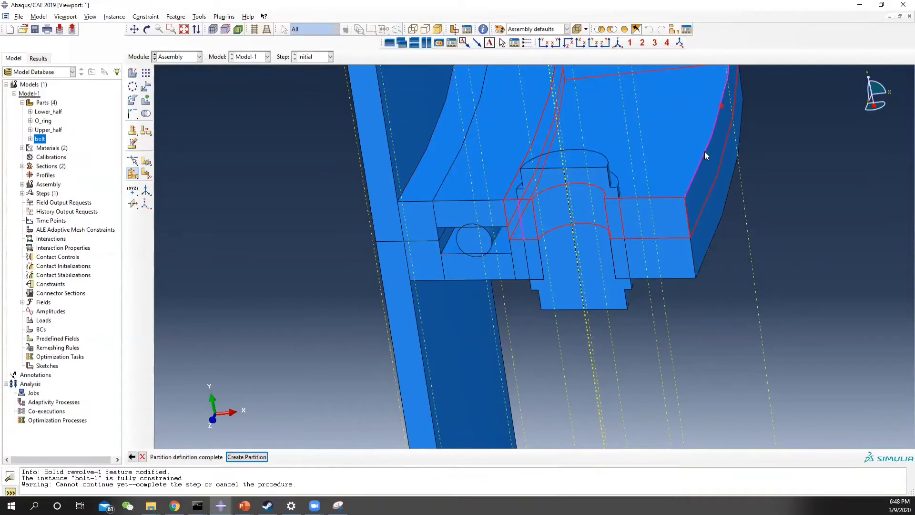
middle_click(643, 215)
Partition the upper flange cell by sweeping the vertical edge on the outer side of the bolt hole along the flange's curved outer edge
click(667, 219)
middle_click(661, 246)
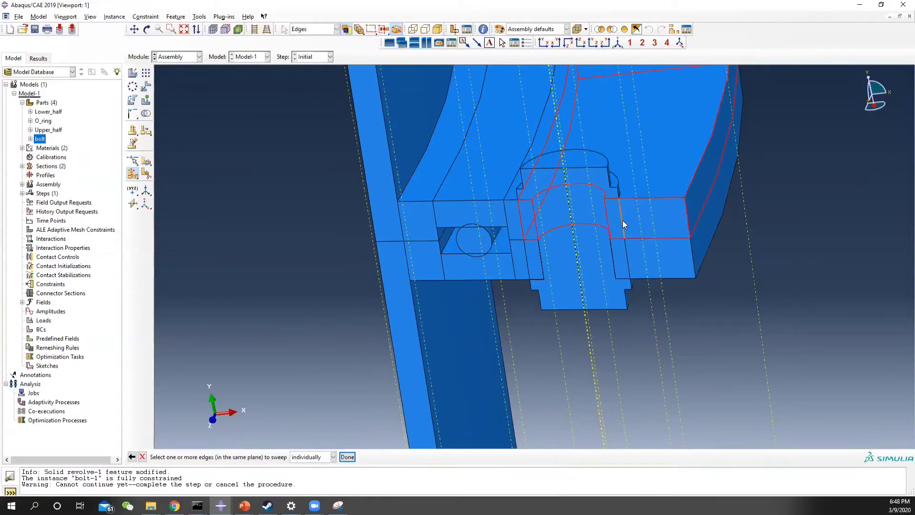
click(621, 221)
middle_click(709, 177)
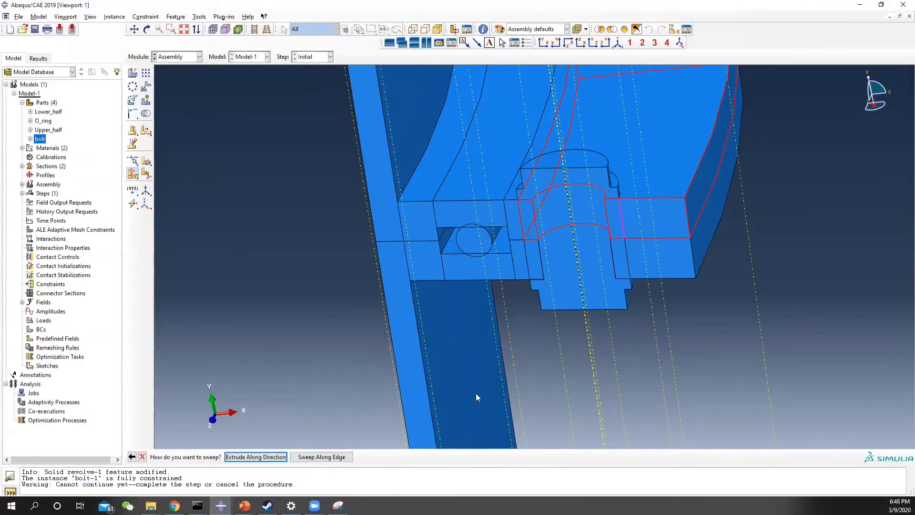
click(340, 456)
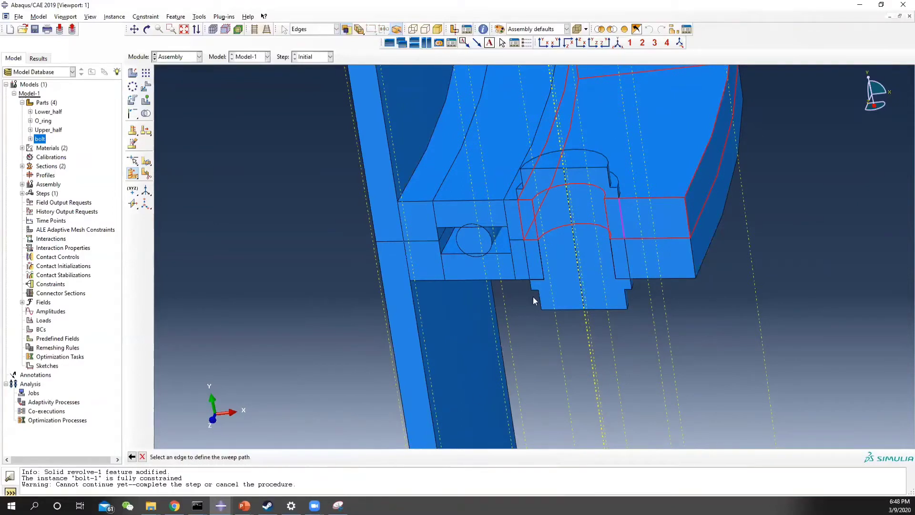
click(702, 164)
middle_click(701, 162)
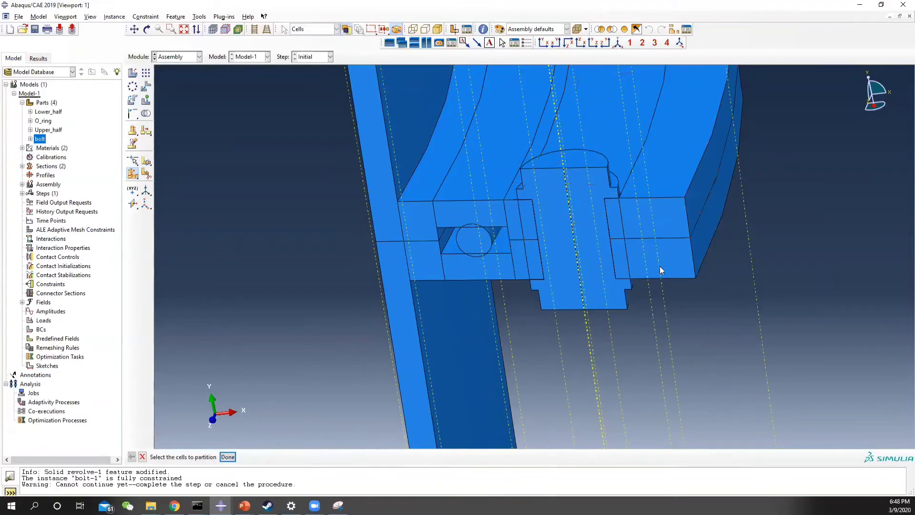
Partition the lower flange cell by sweeping the vertical edge on the outer side of the bolt hole along the flange's curved outer edge
click(228, 457)
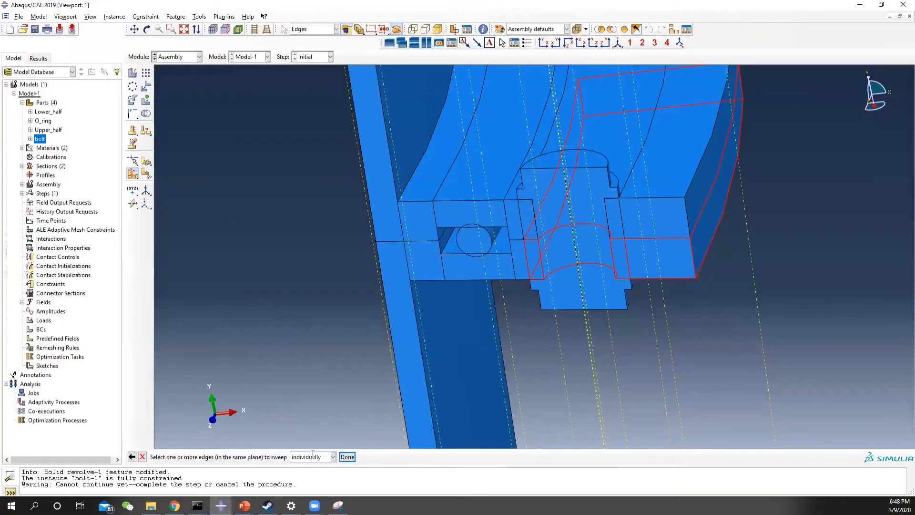
click(626, 252)
middle_click(703, 243)
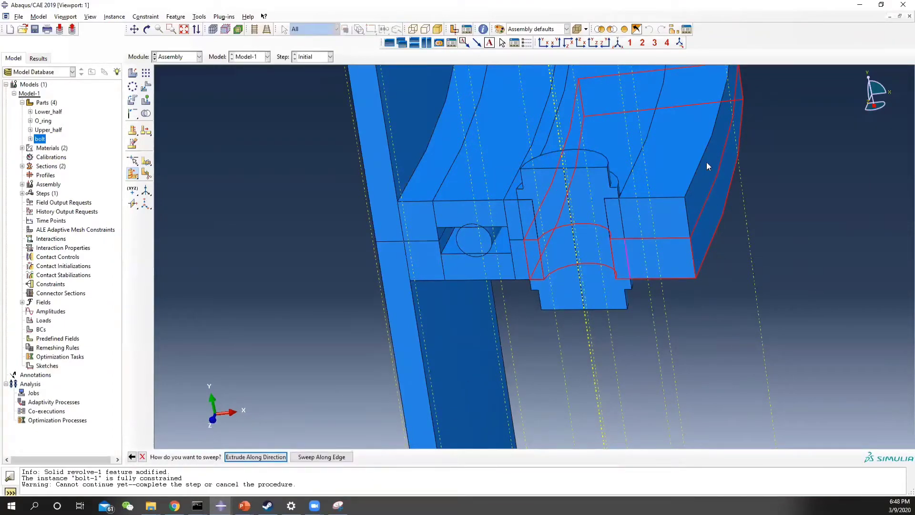
click(329, 456)
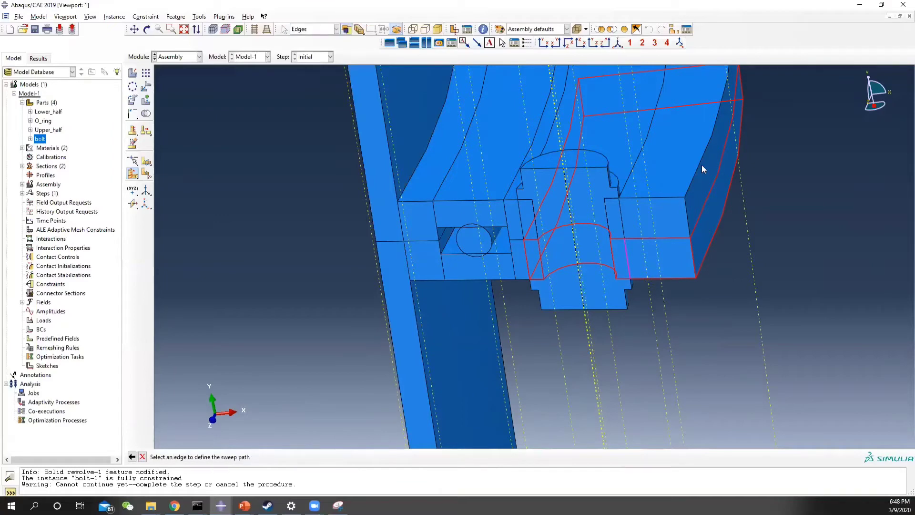
click(700, 162)
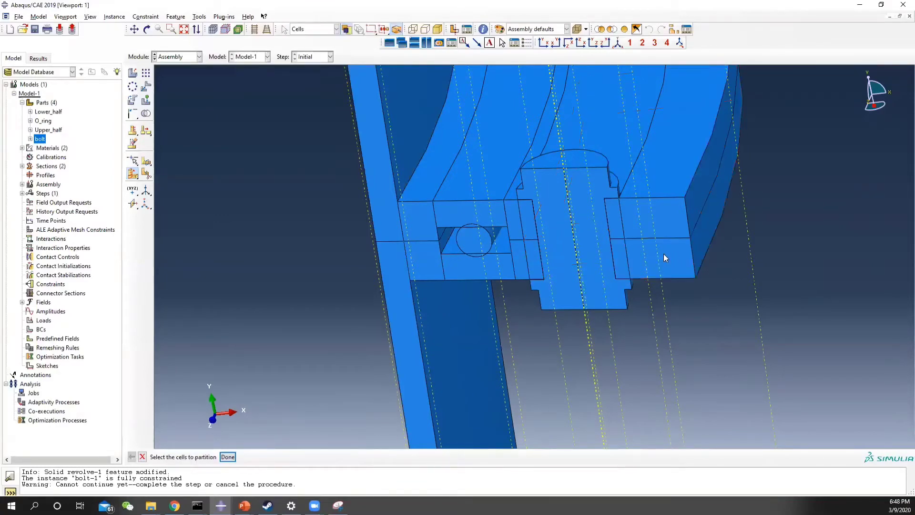
Leave the cell partition command and hide all datum planes of the assembly from display
scroll(665, 258, up, 2)
click(681, 243)
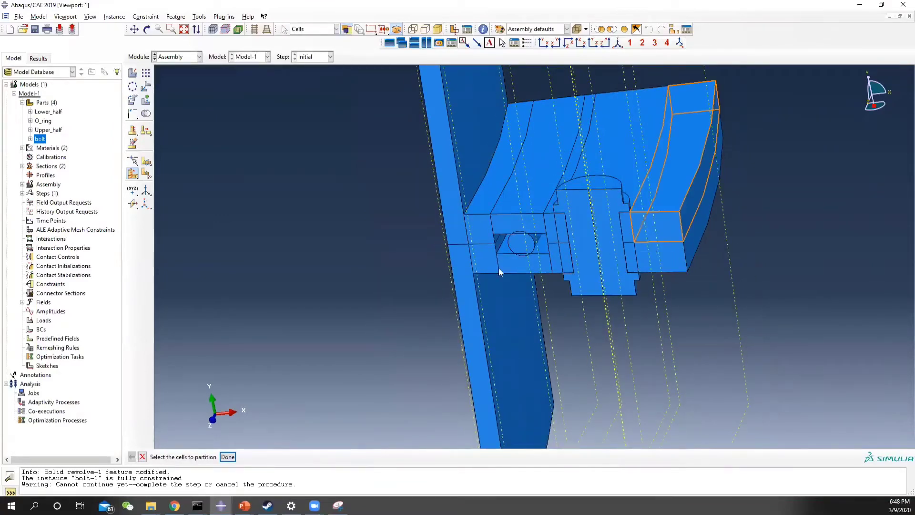
click(561, 236)
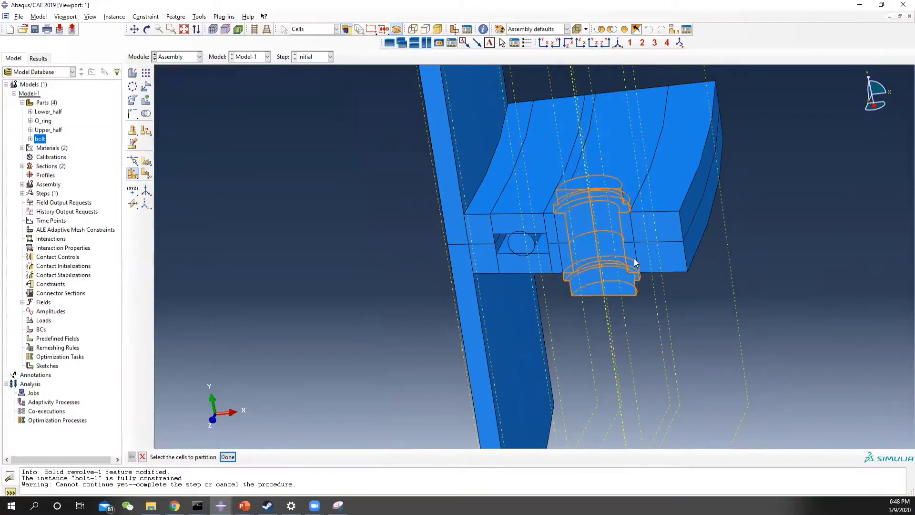
scroll(505, 268, down, 2)
scroll(529, 261, up, 3)
scroll(576, 208, up, 3)
ctrl+alt+drag(619, 130, 407, 152)
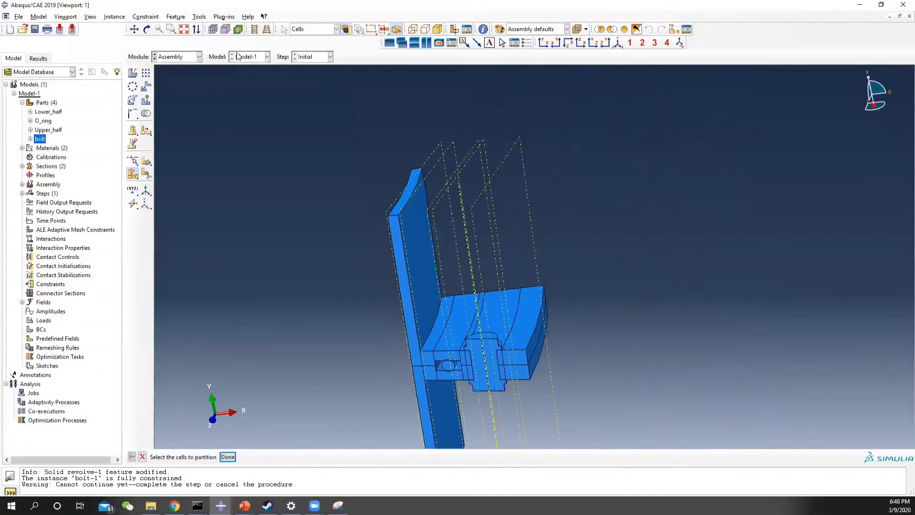
drag(418, 106, 533, 161)
click(302, 29)
click(306, 40)
click(142, 457)
drag(396, 92, 566, 152)
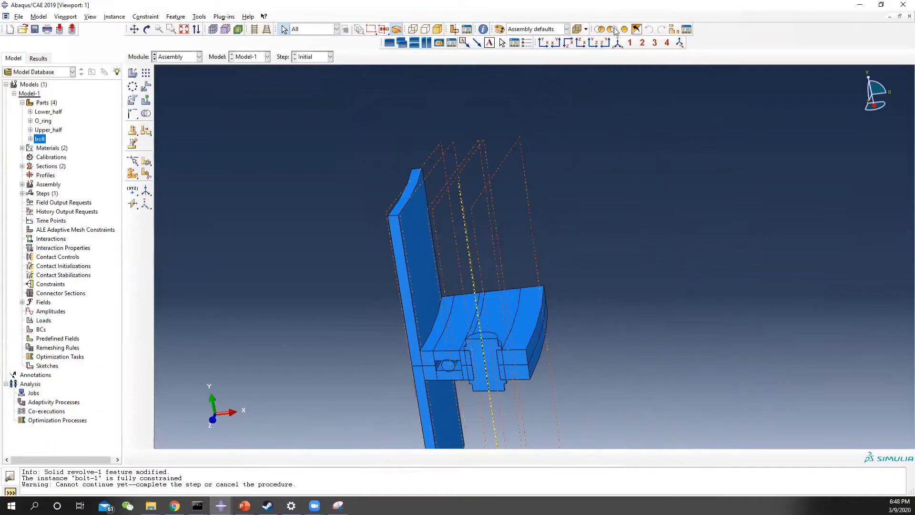
click(611, 30)
Partition the bolt cell with a point-and-normal cutting plane at the flange interface, normal to the shank's vertical edge
scroll(505, 358, down, 3)
ctrl+alt+middle_drag(503, 401, 507, 367)
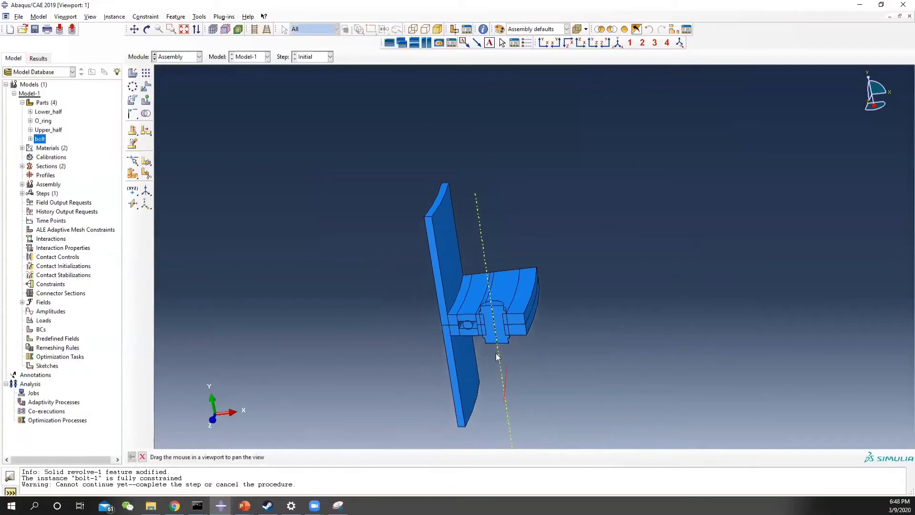
scroll(483, 343, up, 2)
scroll(483, 343, up, 6)
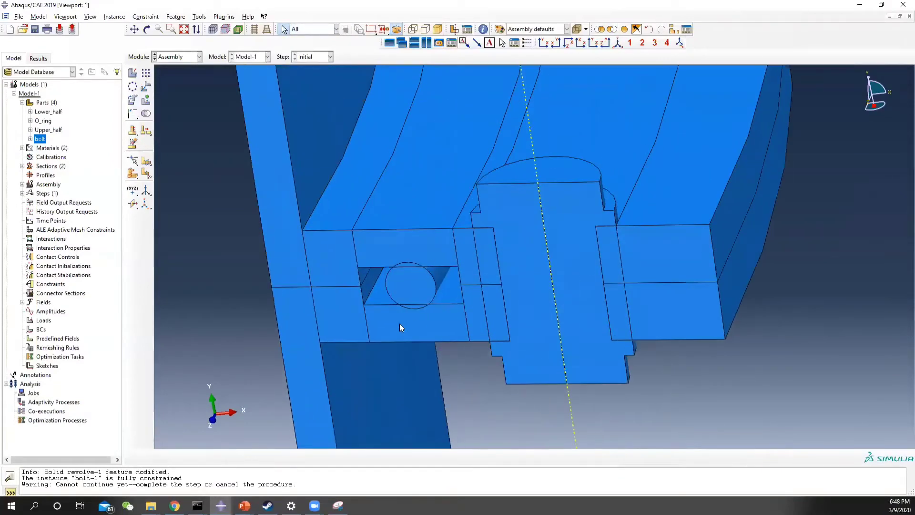
scroll(346, 279, down, 2)
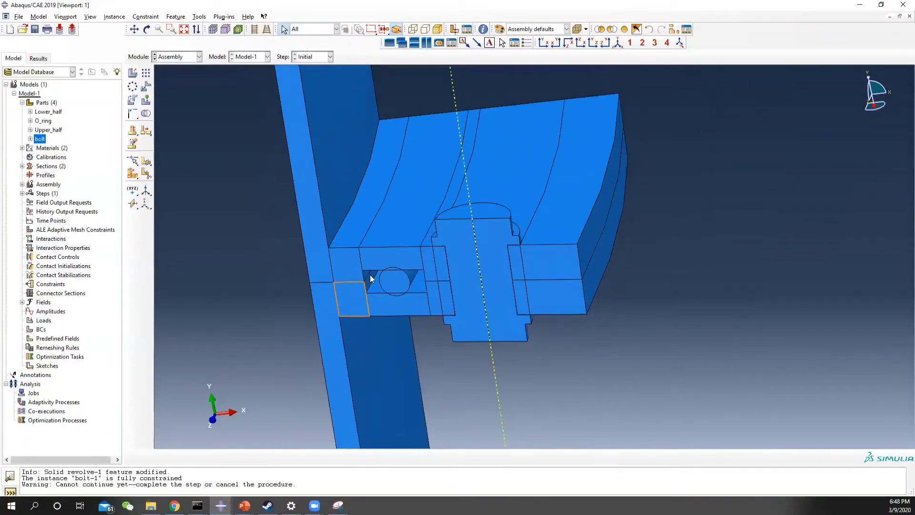
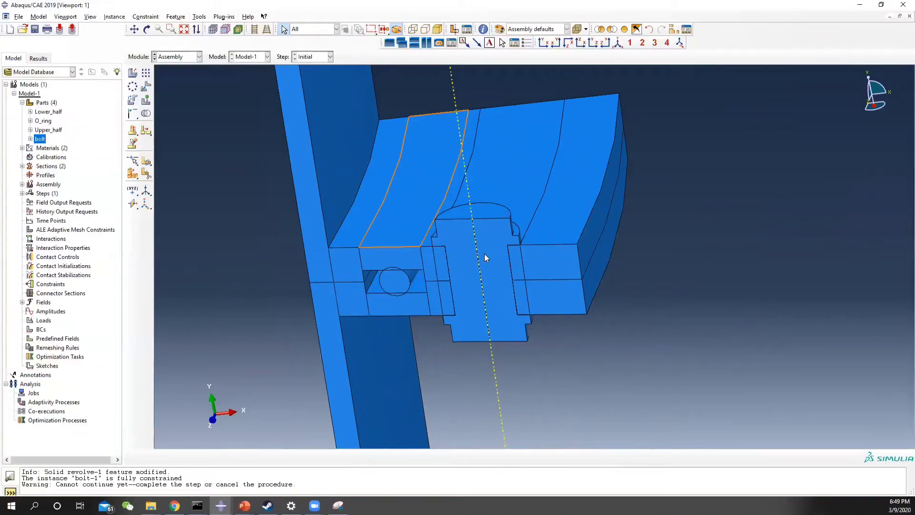
click(135, 180)
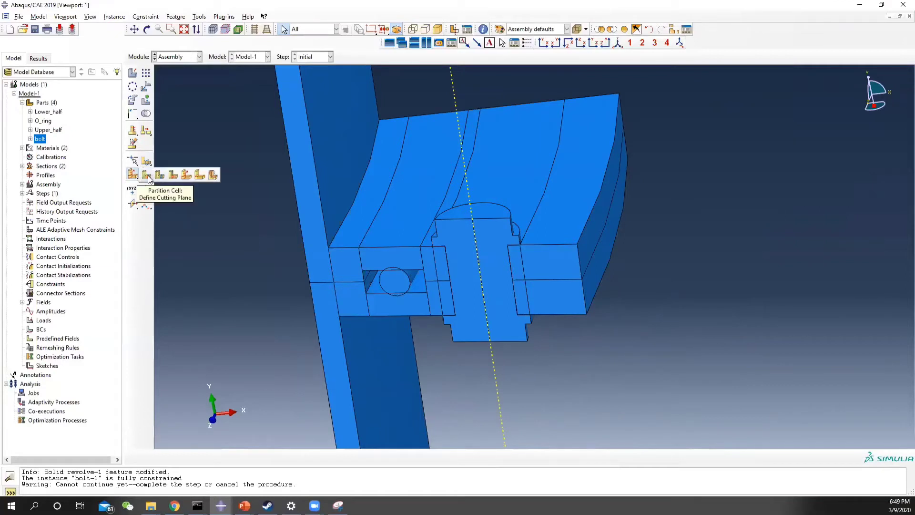
click(146, 176)
scroll(432, 253, up, 3)
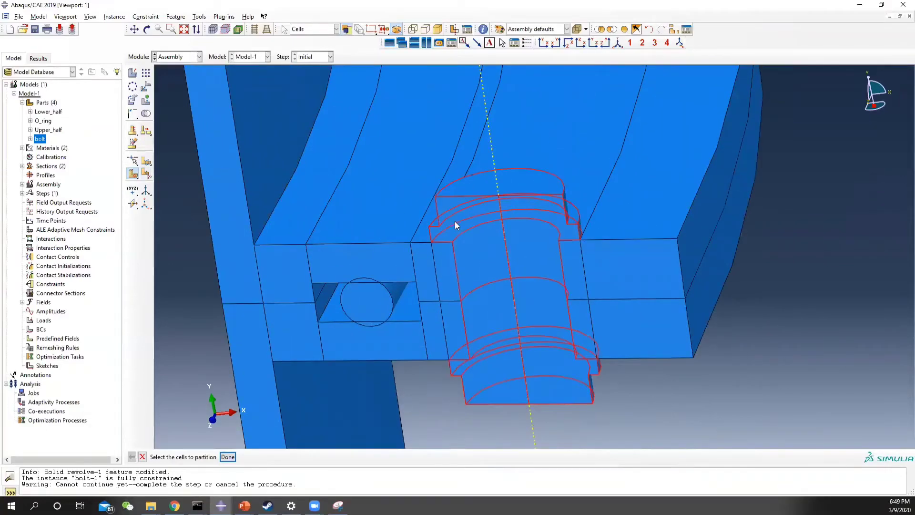
click(469, 298)
middle_click(468, 300)
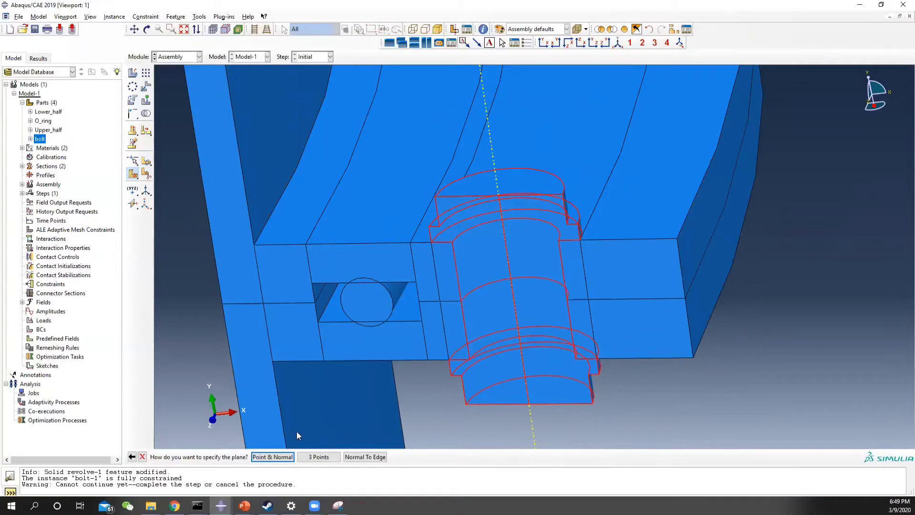
click(273, 456)
scroll(457, 314, down, 2)
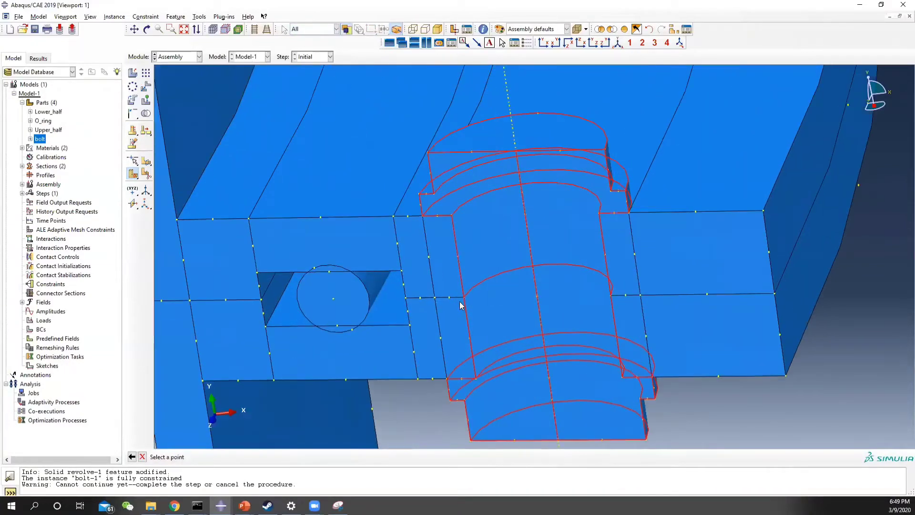
scroll(462, 305, down, 2)
click(466, 295)
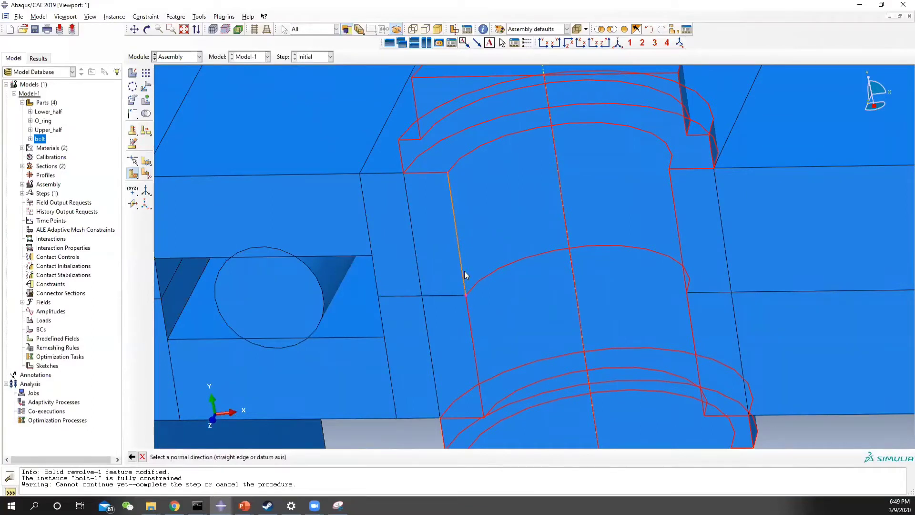
click(462, 272)
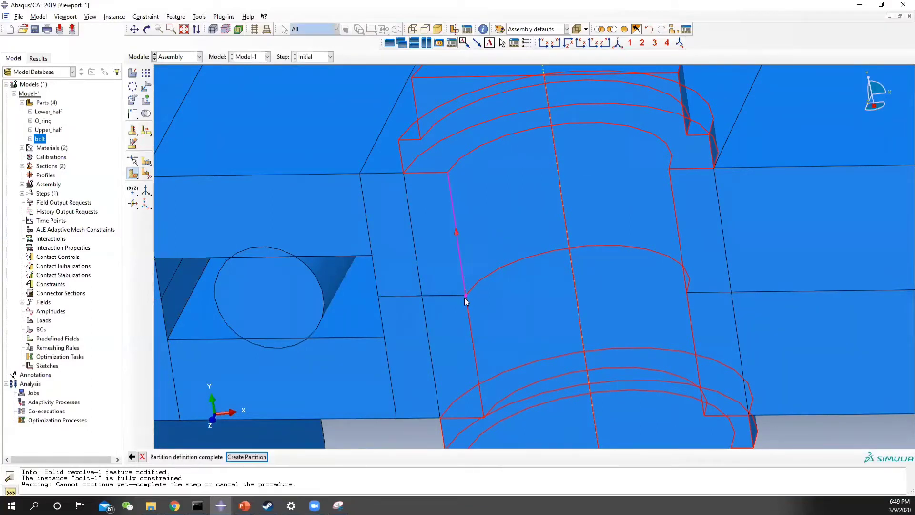
click(247, 456)
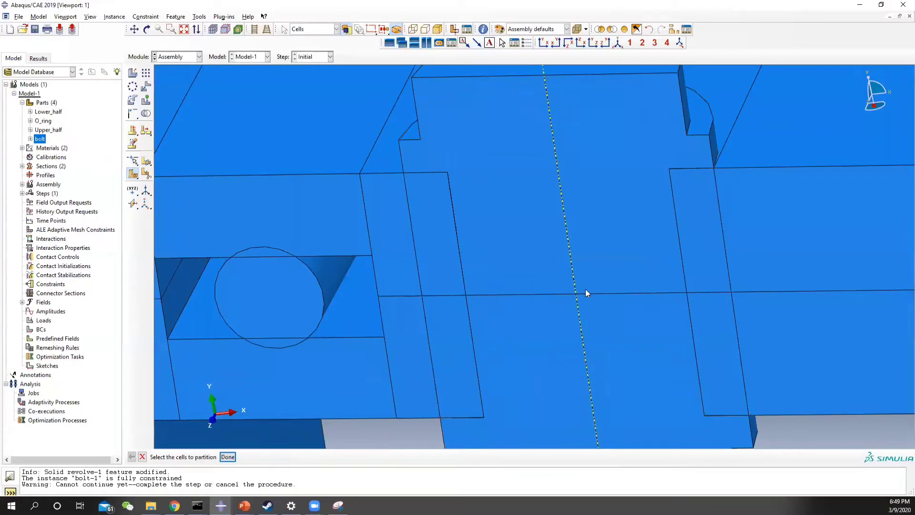
Partition the upper bolt cell with a point-and-normal plane through the corner between head and wider collar, normal to the head's vertical edge
scroll(552, 298, up, 4)
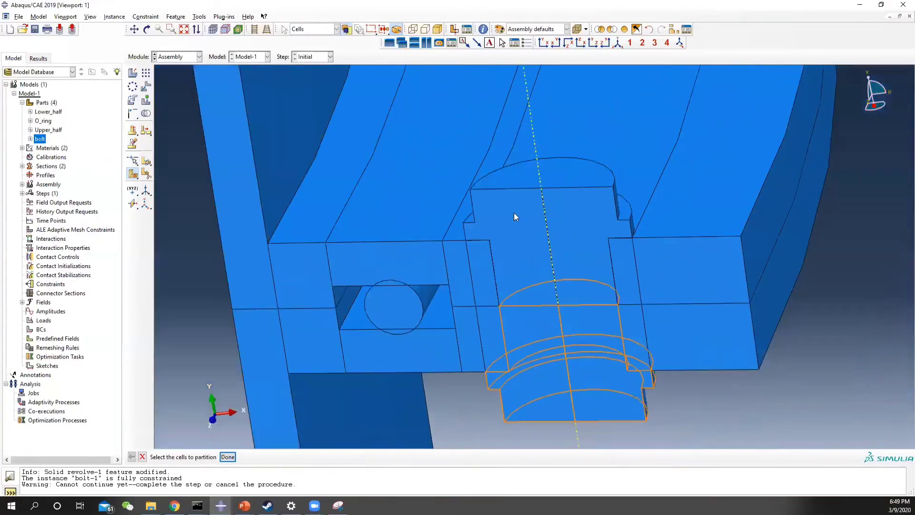
click(527, 243)
middle_click(528, 243)
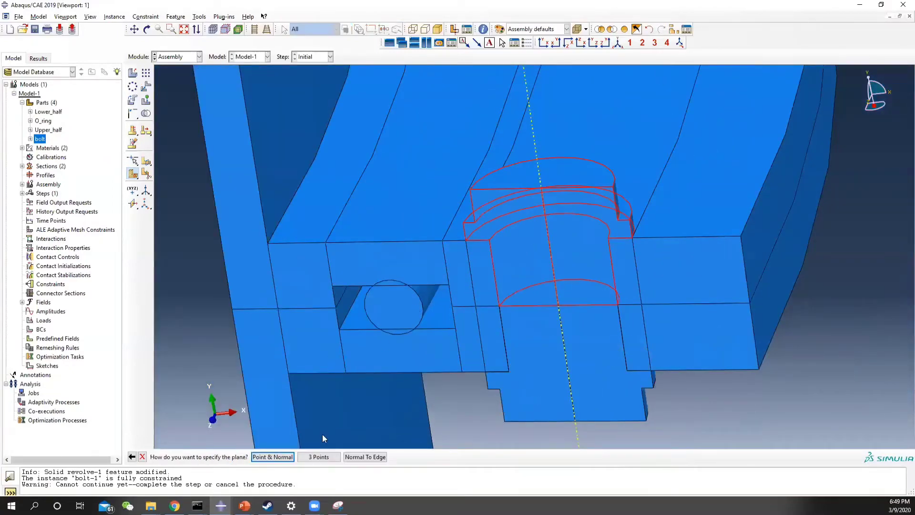
click(272, 456)
scroll(465, 227, down, 4)
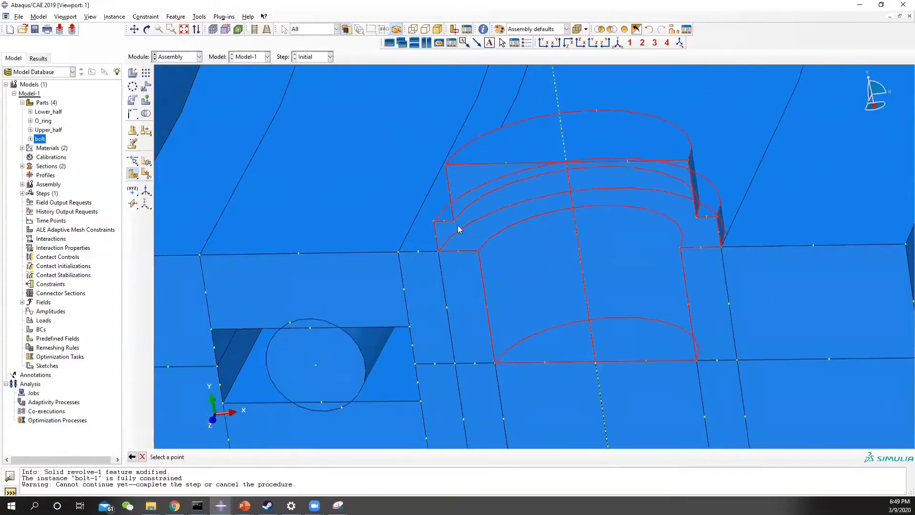
click(454, 222)
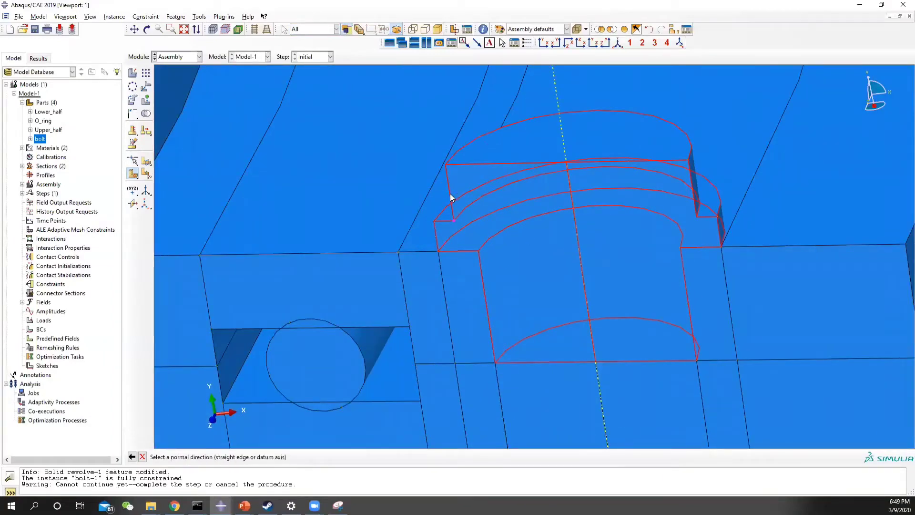
click(451, 197)
middle_click(456, 200)
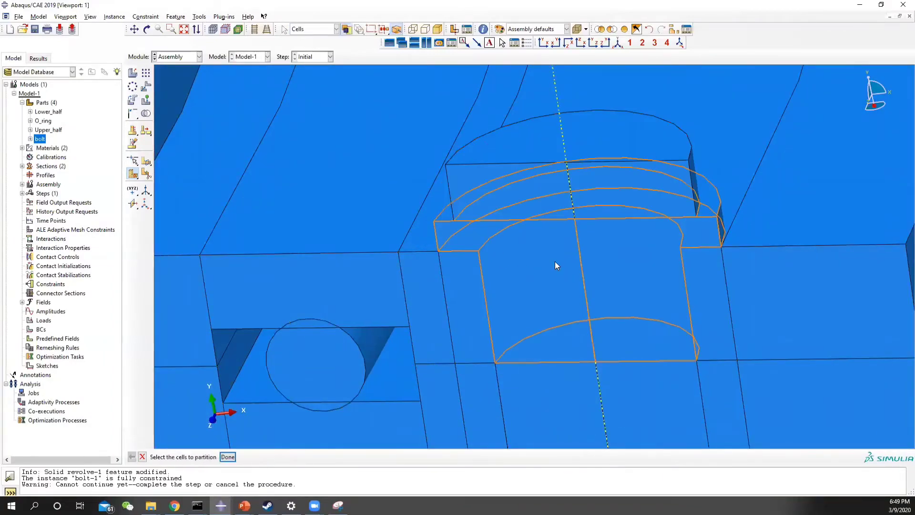
Partition the upper bolt cell with a point-and-normal plane through the corner between collar and shank, normal to the shank's vertical edge
click(554, 261)
middle_click(554, 261)
click(282, 456)
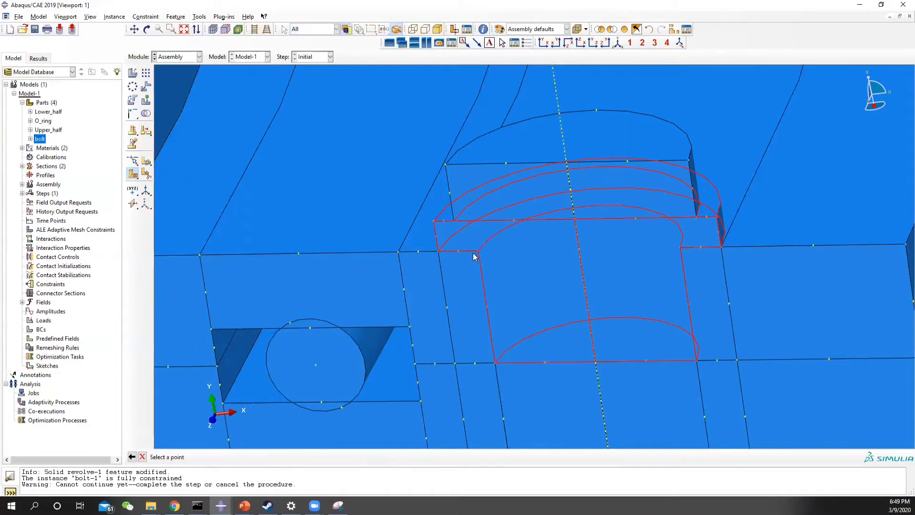
click(478, 250)
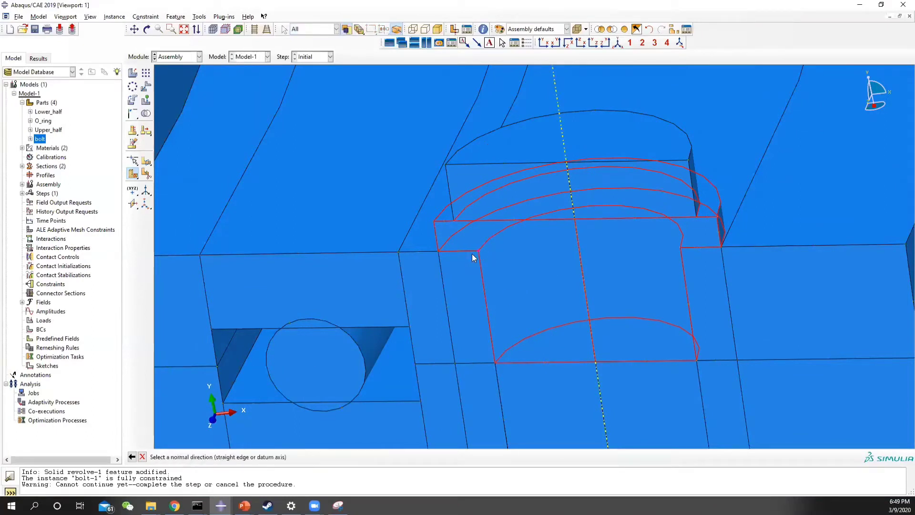
click(482, 264)
middle_click(495, 291)
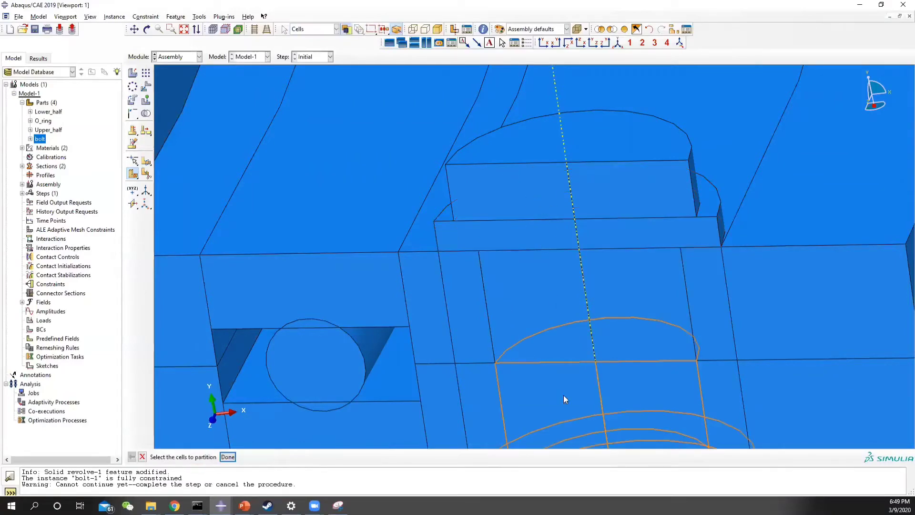
Partition the lower bolt cell with a point-and-normal plane through the corner between shank and lower collar, normal to the shank's vertical edge
ctrl+alt+middle_drag(596, 376, 545, 234)
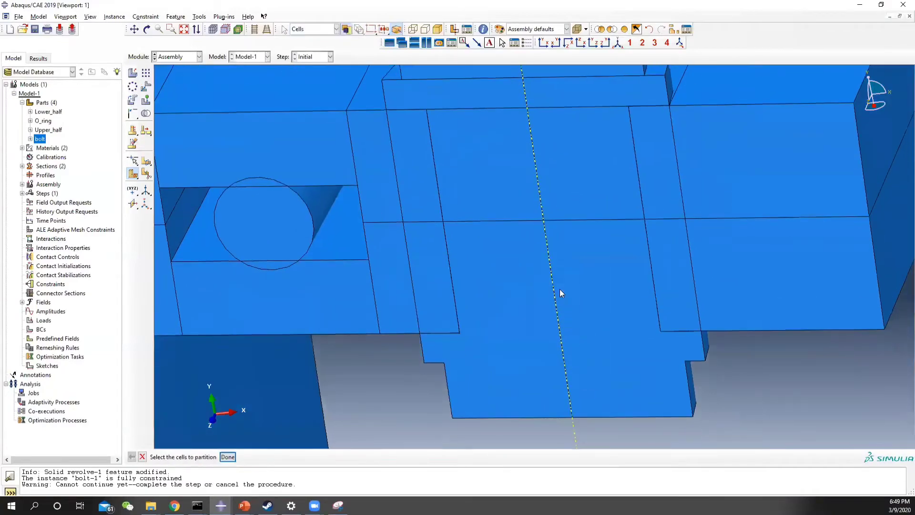
click(518, 304)
middle_click(519, 305)
click(332, 458)
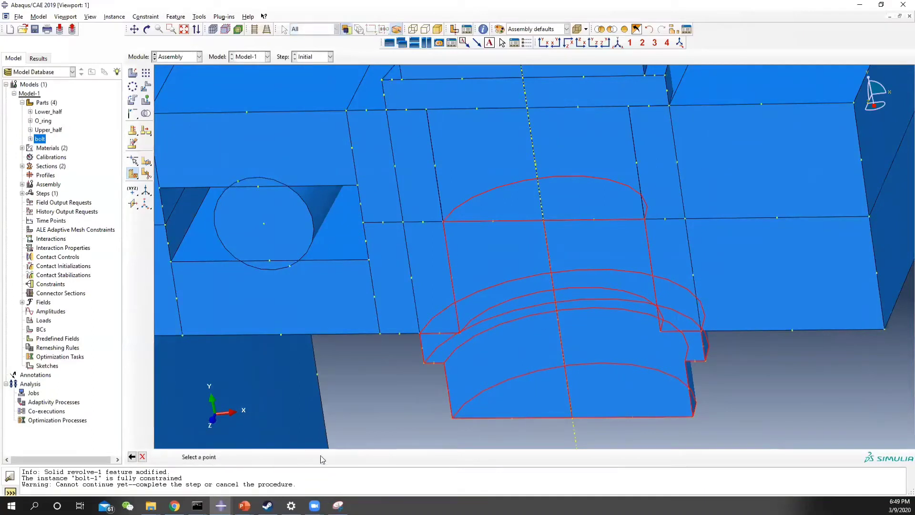
click(459, 333)
click(458, 319)
click(246, 457)
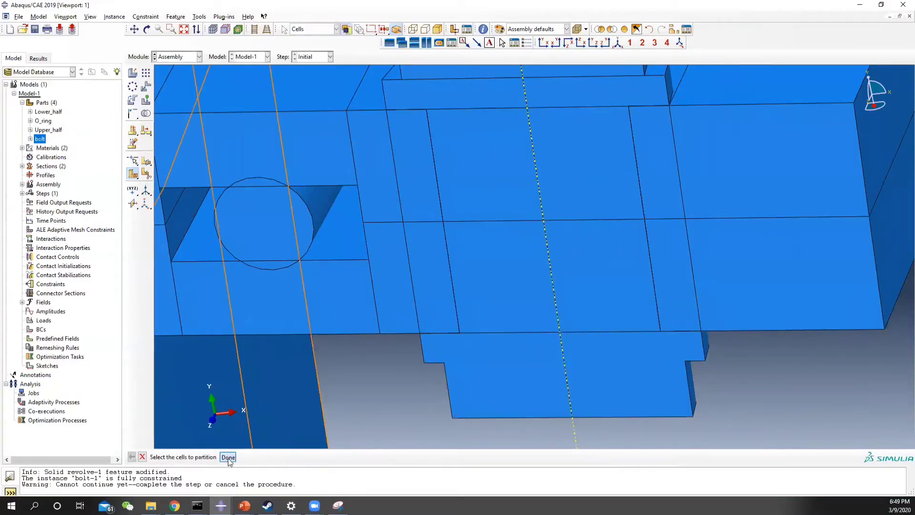
Partition the bolt's lowest cell with a point-and-normal plane through the corner between collar and lower head, normal to the head's vertical edge
click(532, 364)
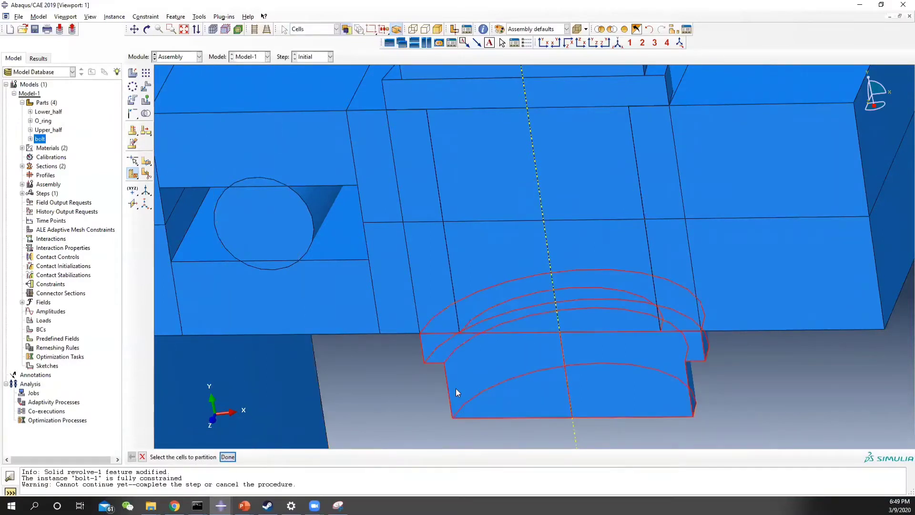
middle_click(440, 372)
click(326, 453)
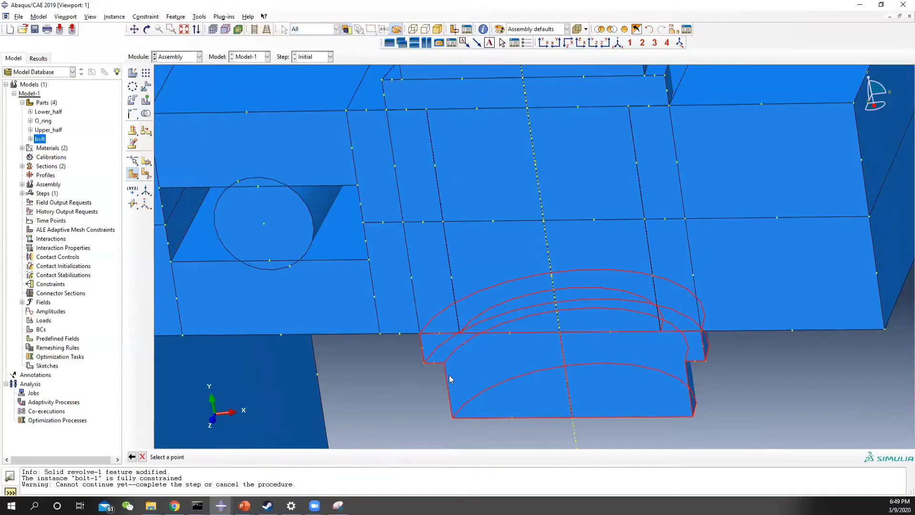
click(444, 364)
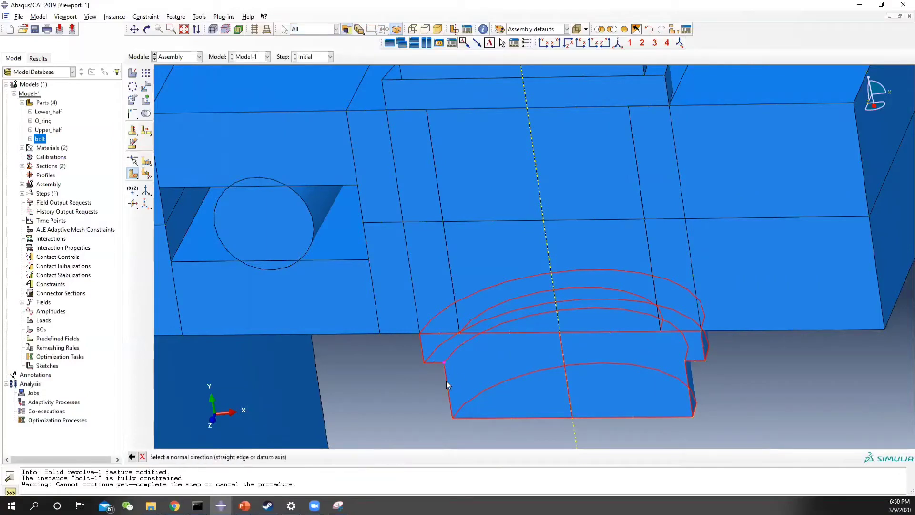
click(446, 380)
middle_click(448, 380)
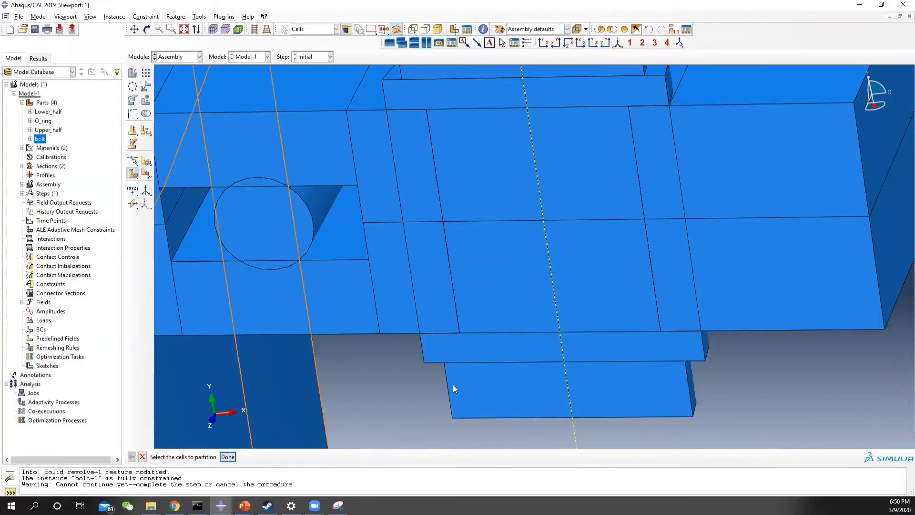
Switch to the Mesh module to work on meshing the whole assembly
scroll(534, 321, down, 2)
scroll(533, 322, down, 2)
ctrl+alt+drag(486, 322, 522, 296)
scroll(640, 292, down, 4)
ctrl+alt+middle_drag(704, 280, 524, 347)
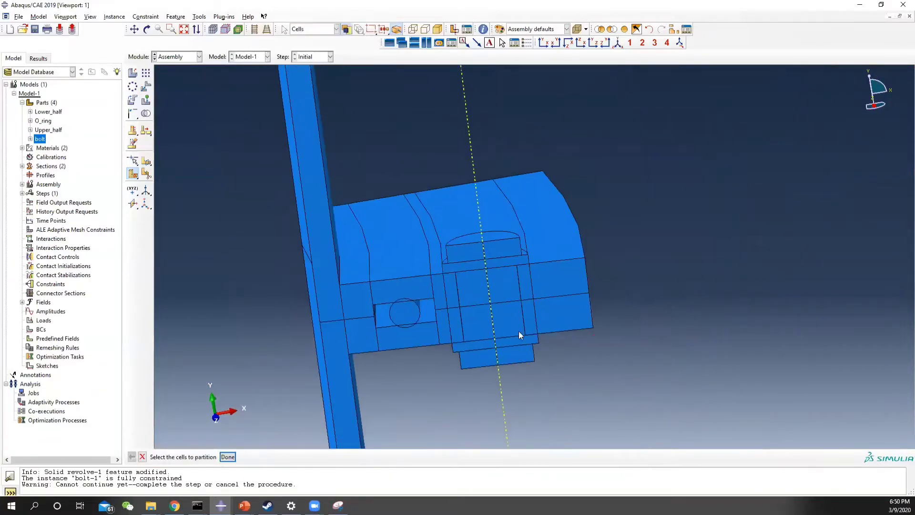
scroll(515, 322, down, 2)
scroll(514, 323, down, 2)
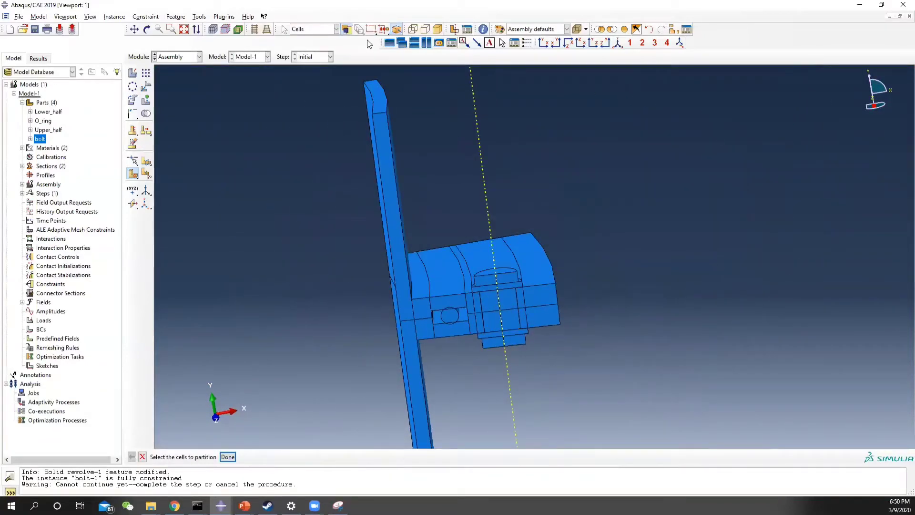
click(190, 56)
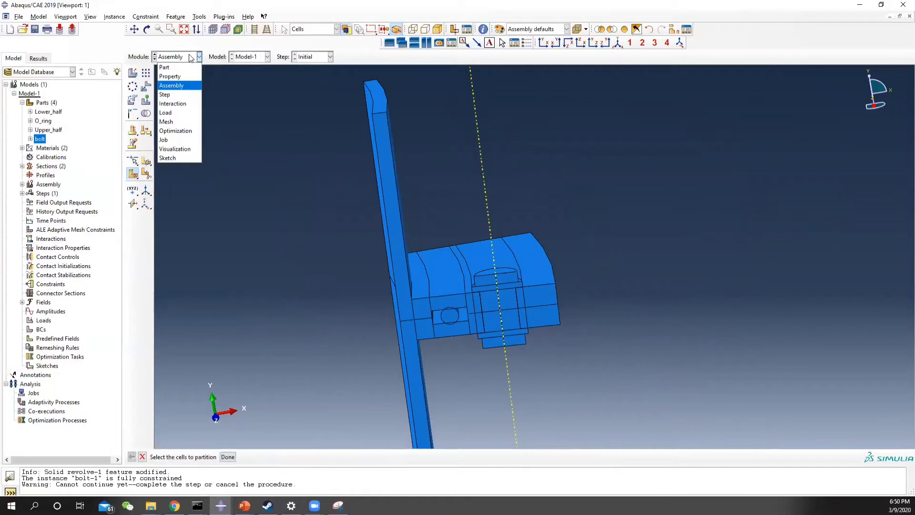
click(186, 122)
ctrl+alt+drag(537, 375, 492, 277)
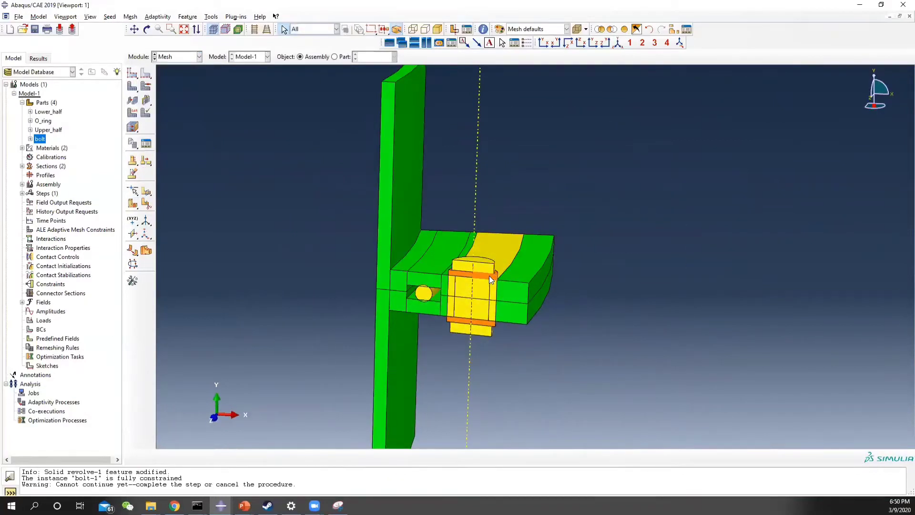
Assign hex-dominated mesh controls with the sweep technique and advancing front algorithm to the bolt's upper and lower collar cells
click(155, 15)
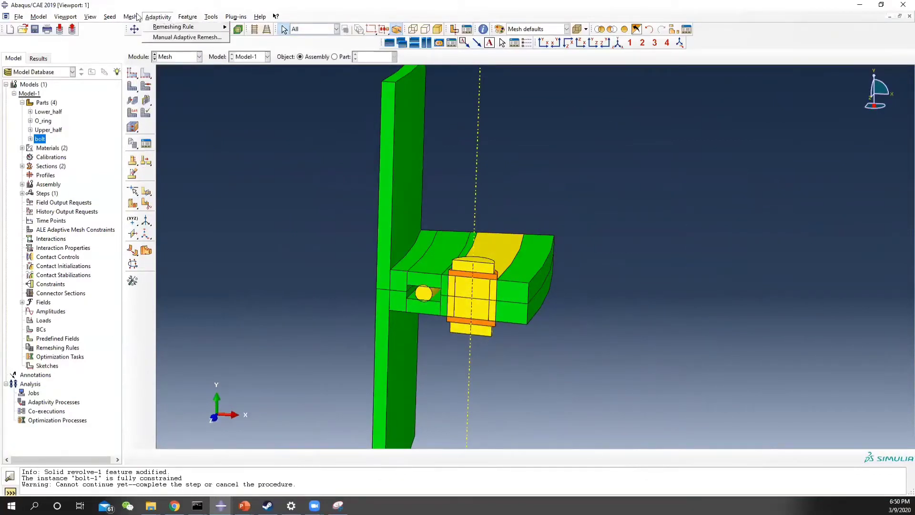
click(140, 27)
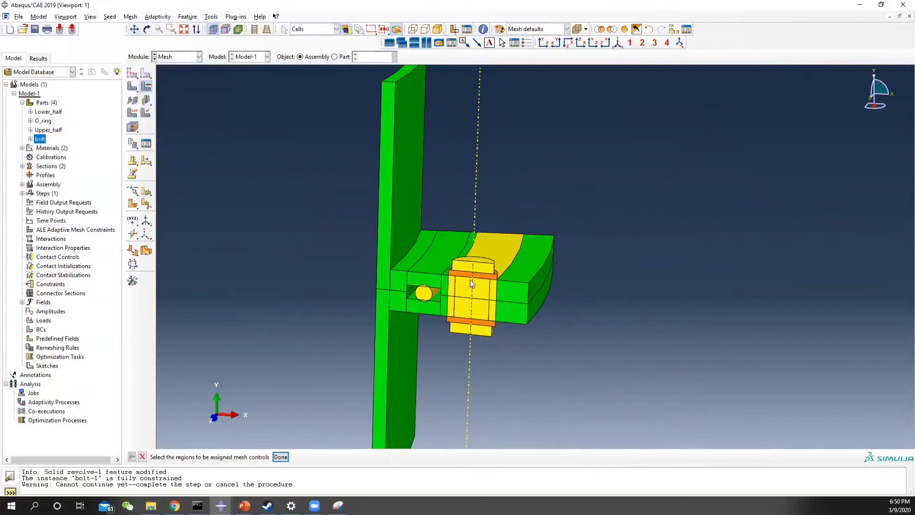
shift+click(487, 322)
click(280, 458)
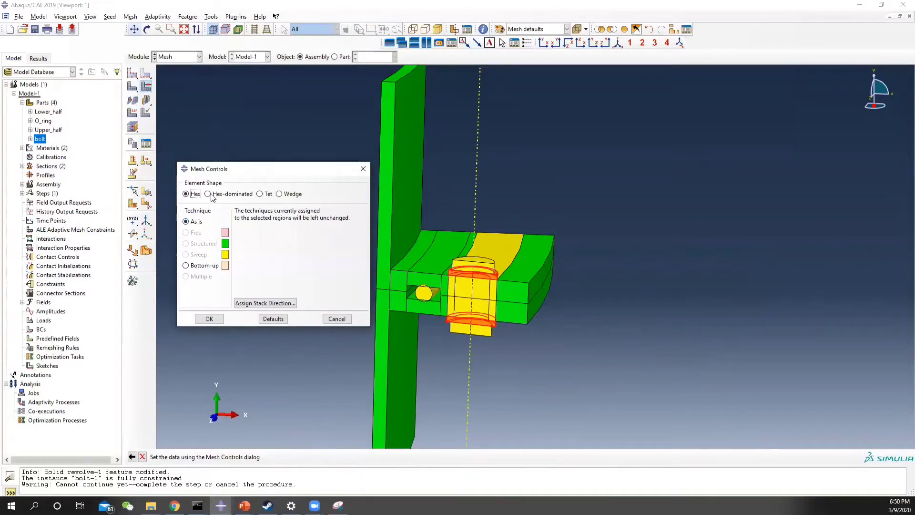
click(208, 194)
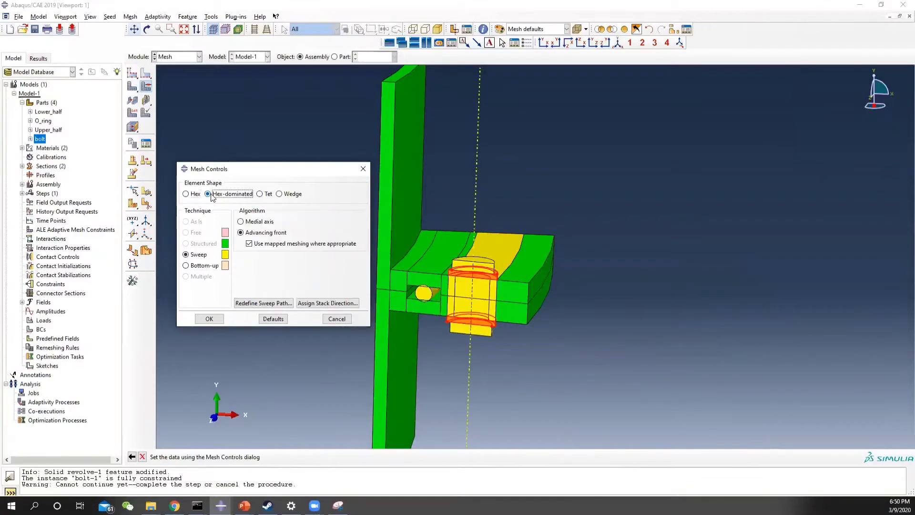
click(216, 320)
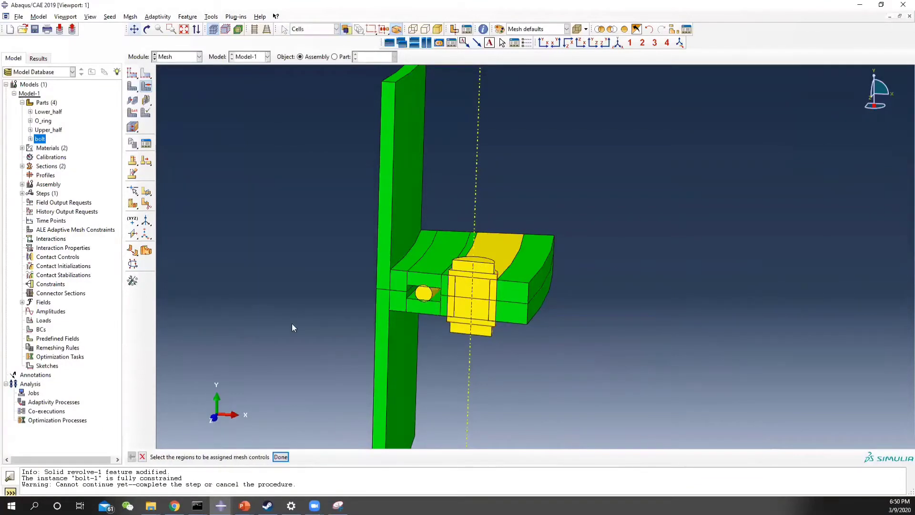
click(482, 319)
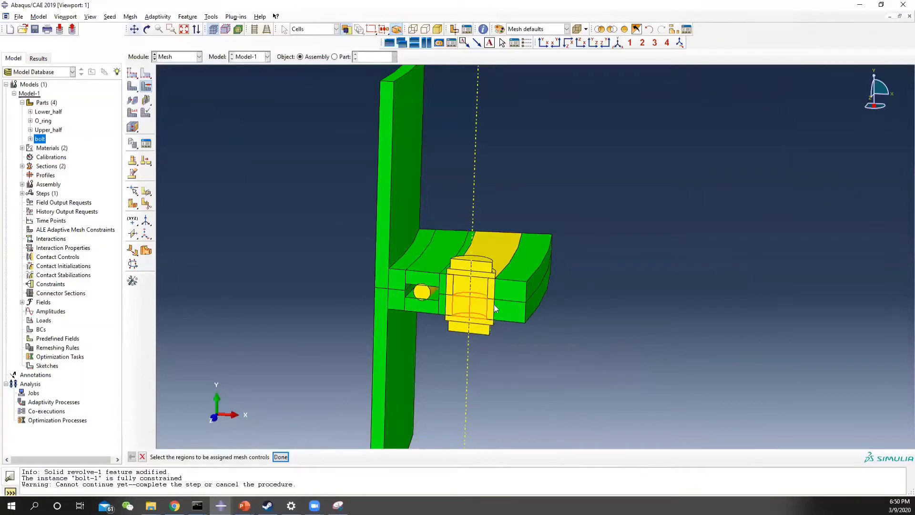
Assign global seeds of size 0.2 to the upper and lower halves, with minimum size controlled by absolute value 0.015
scroll(487, 270, down, 3)
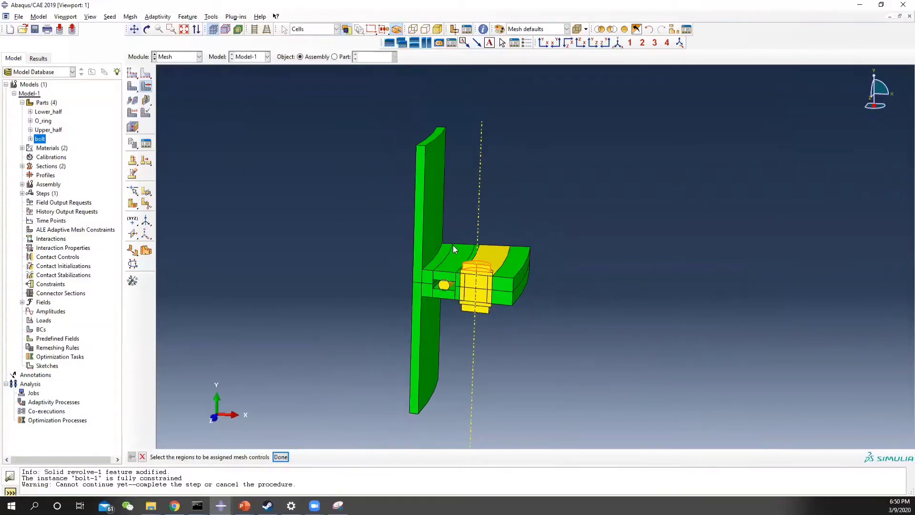
click(135, 73)
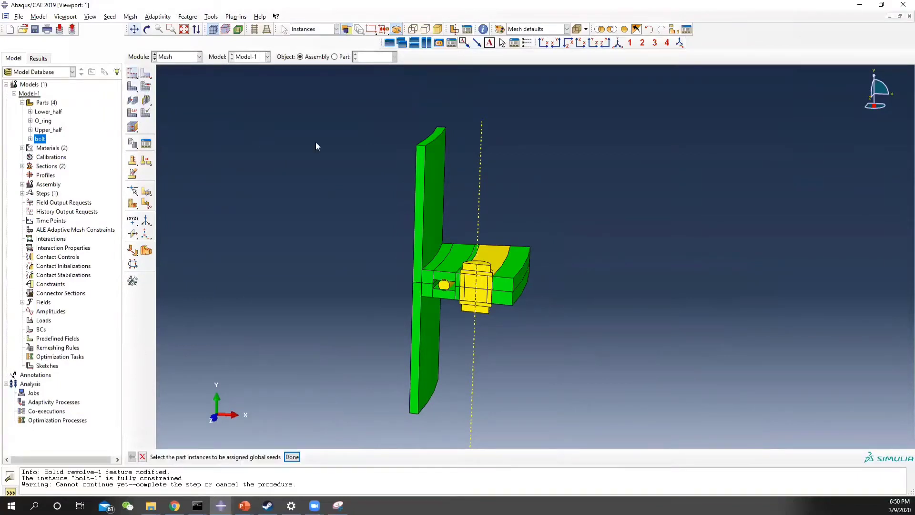
click(427, 212)
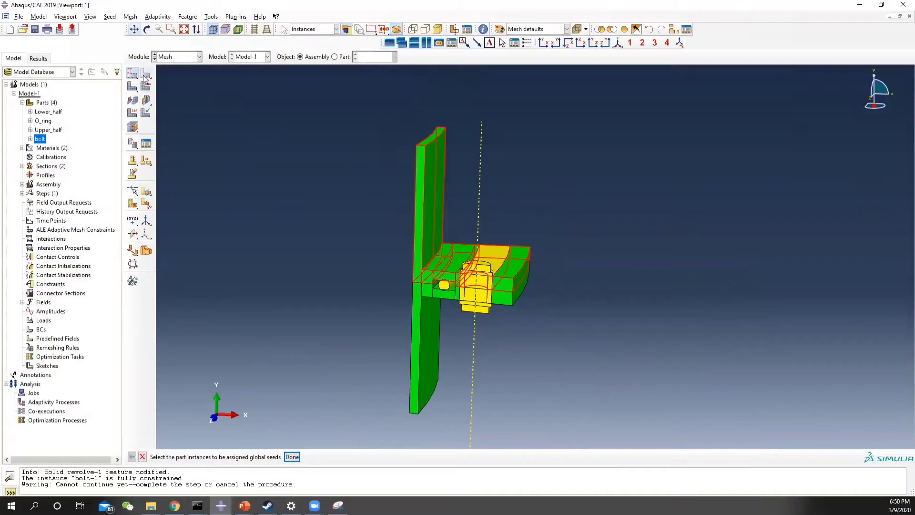
shift+click(420, 305)
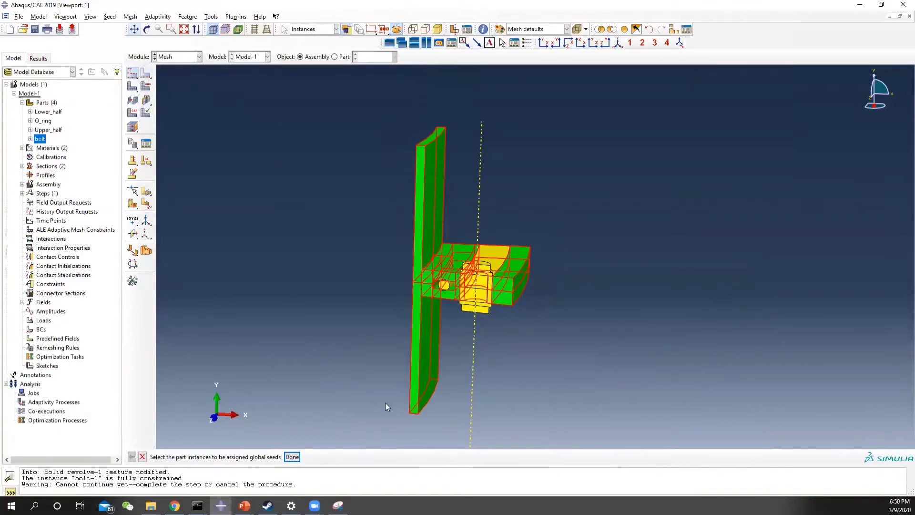
click(292, 456)
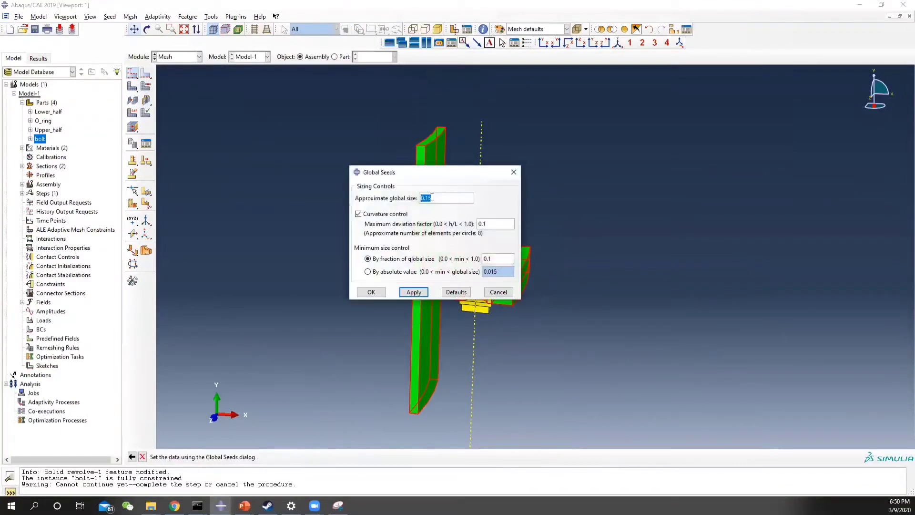
text(0)
click(414, 292)
click(416, 274)
click(414, 292)
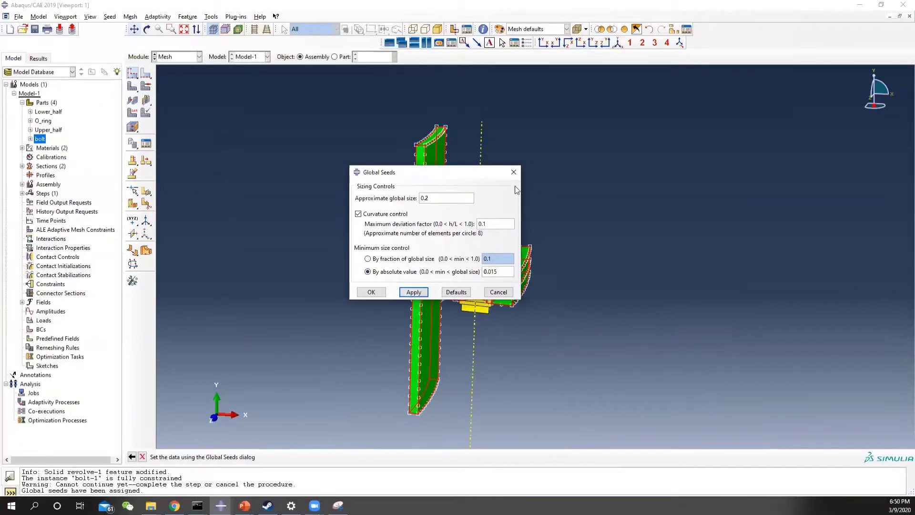
click(514, 172)
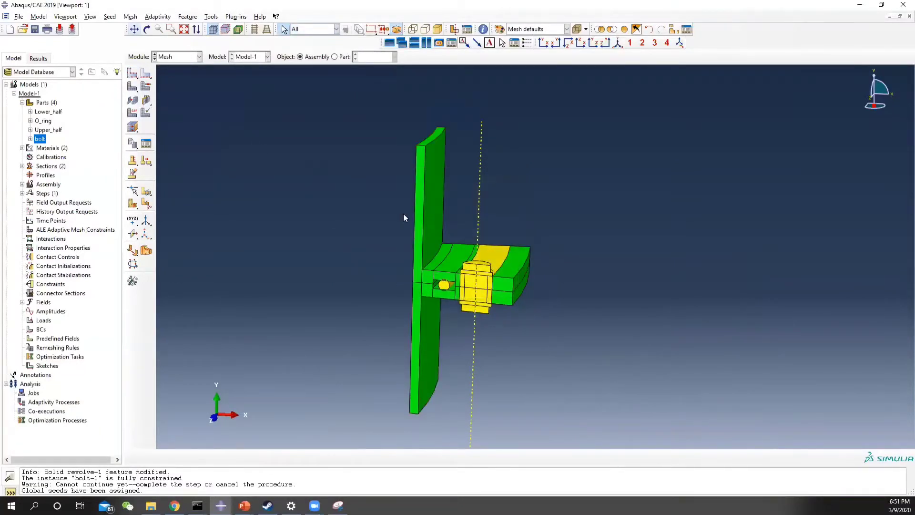
Assign global seeds with an approximate size of 0.1 to the bolt instance
scroll(427, 279, down, 2)
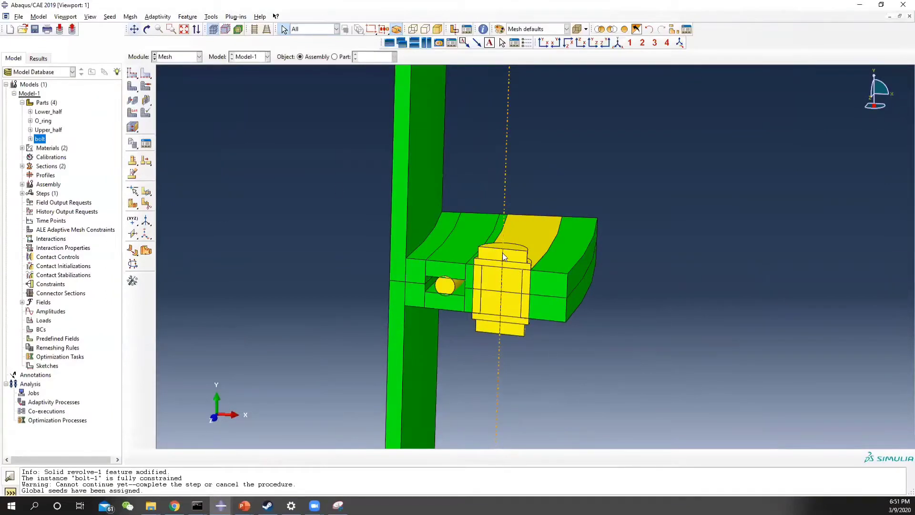
click(138, 77)
click(139, 77)
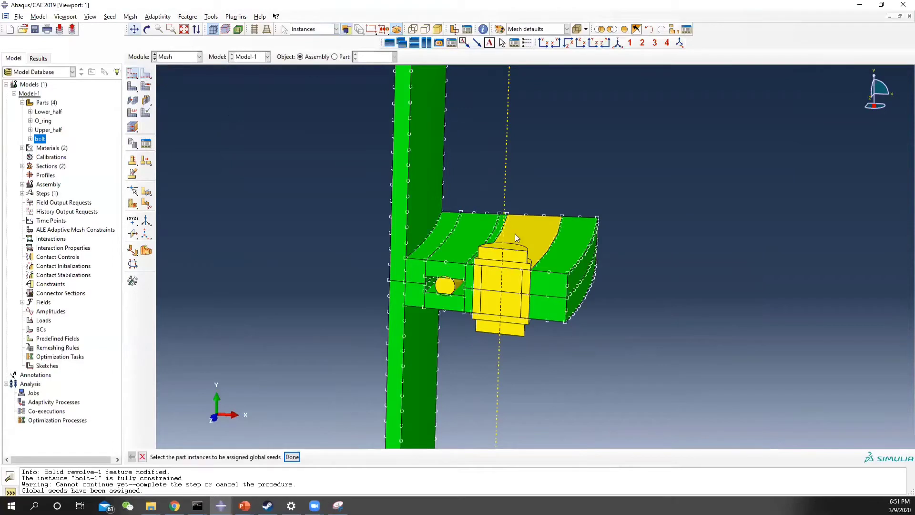
click(511, 280)
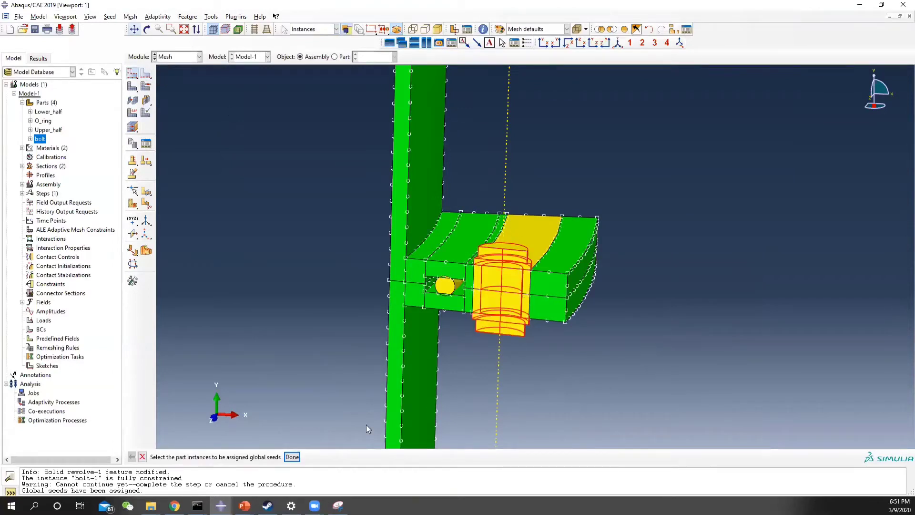
click(296, 456)
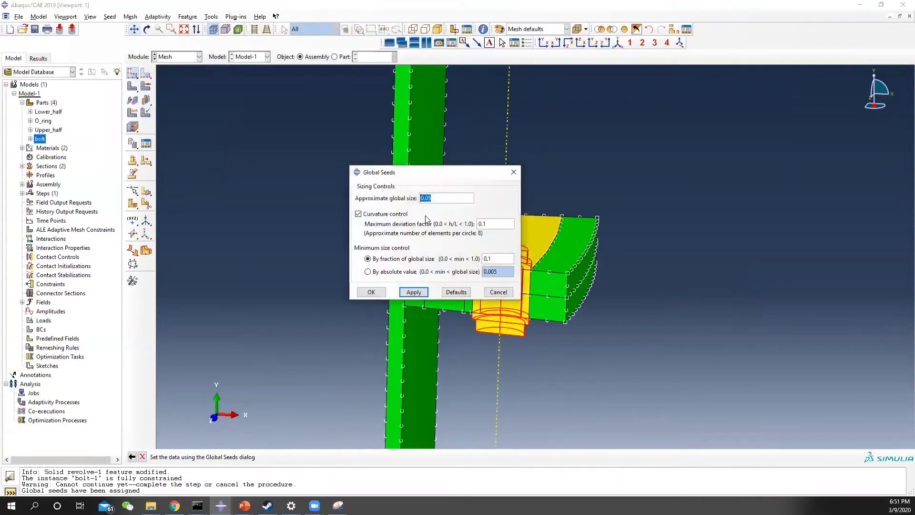
text(0)
click(414, 292)
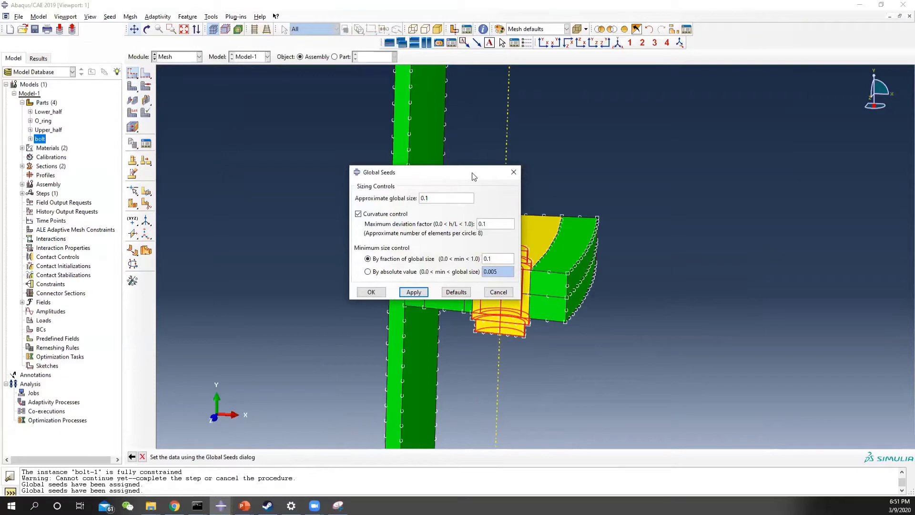
drag(473, 177, 218, 174)
click(261, 169)
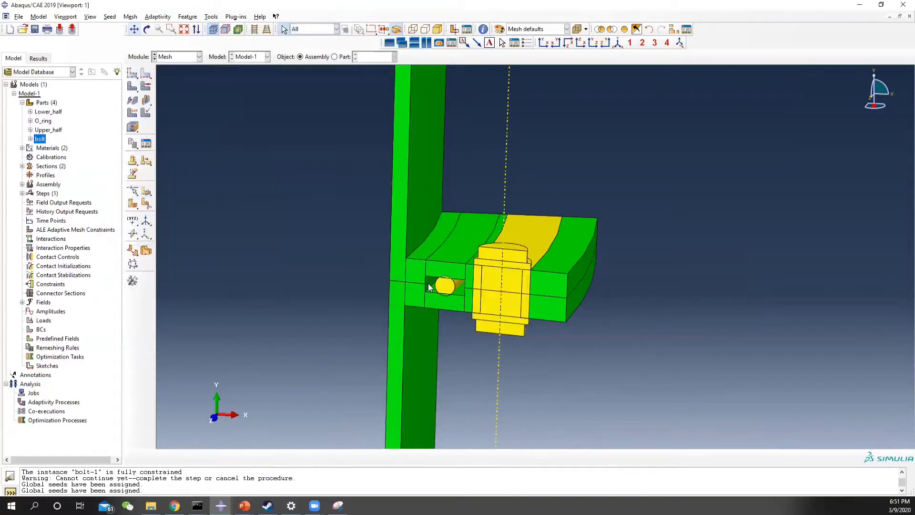
Assign global seeds with an approximate size of 0.05 to the O-ring instance
click(132, 73)
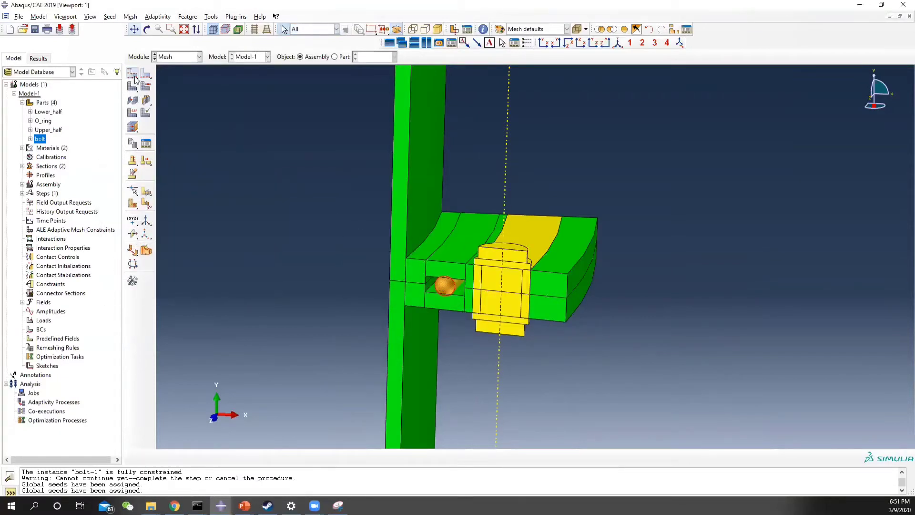
click(445, 287)
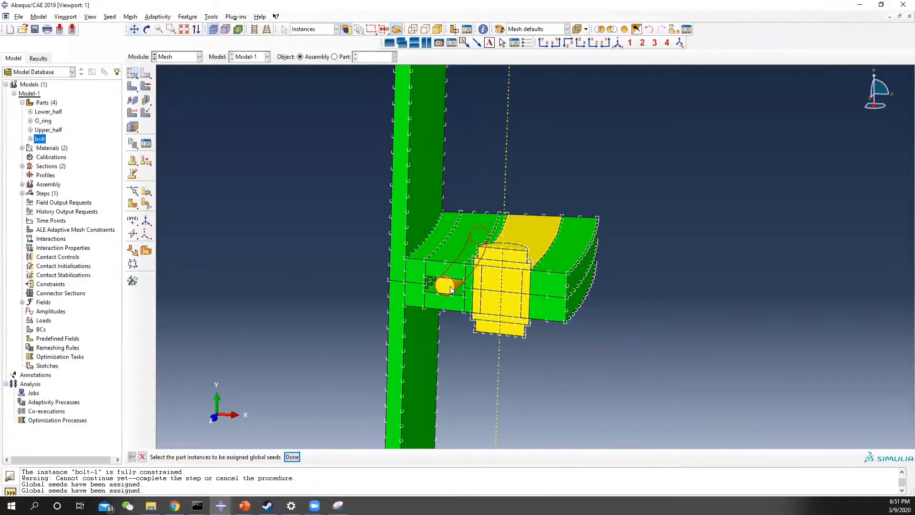
click(293, 457)
drag(183, 175, 183, 199)
text(0.05)
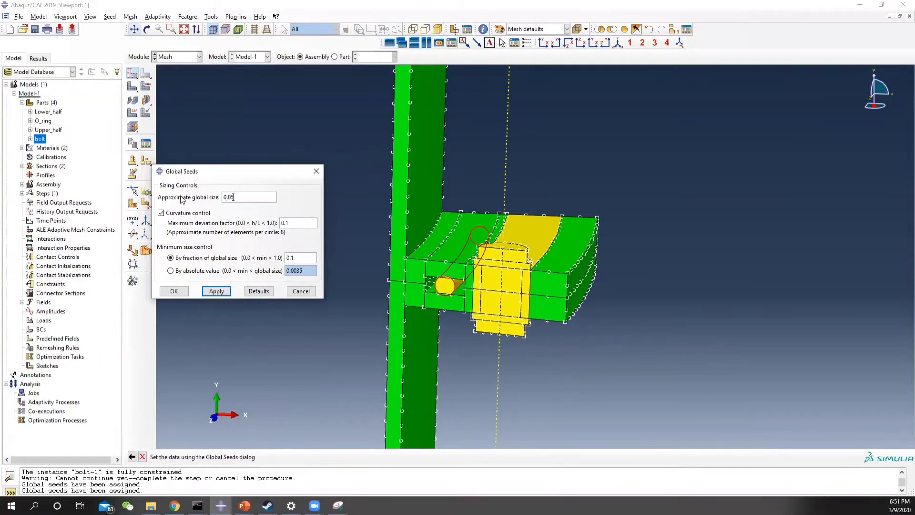
click(217, 292)
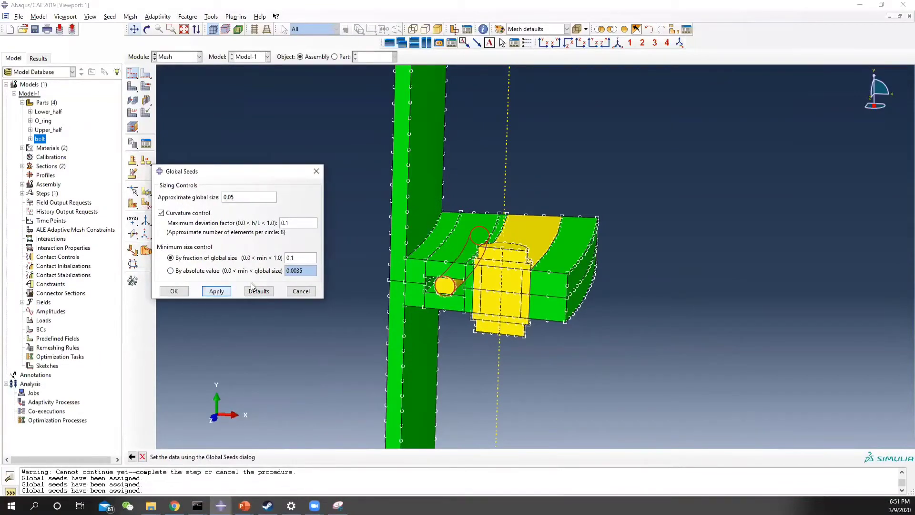
click(317, 172)
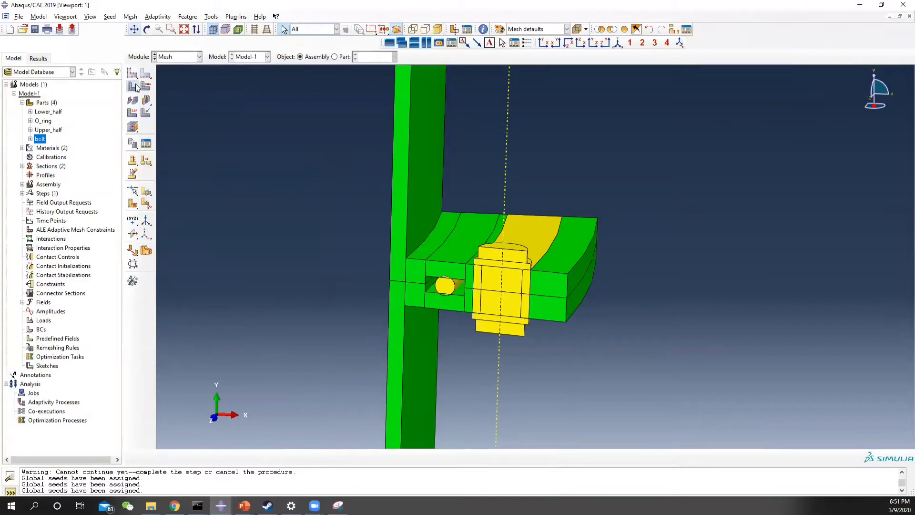
Mesh all part instances of the assembly, accepting tie constraints across the incompatible interfaces
click(133, 87)
click(146, 87)
drag(333, 127, 761, 448)
click(258, 456)
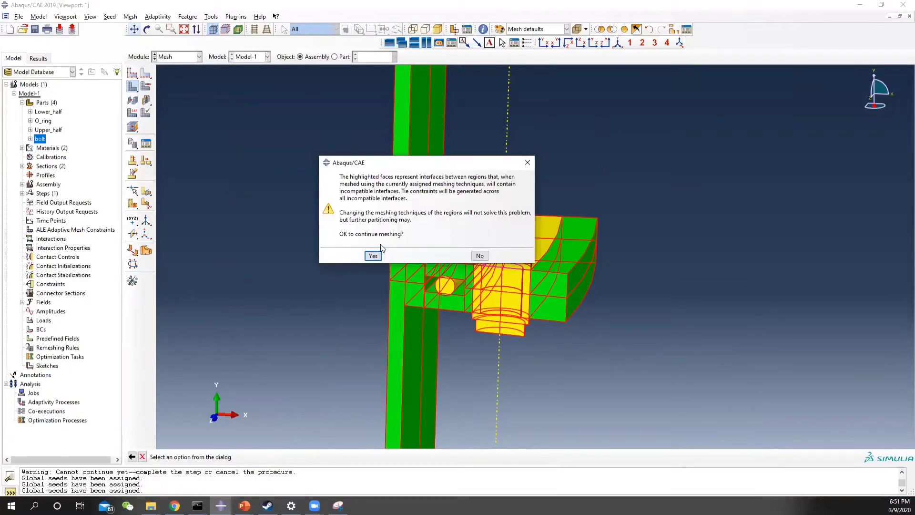
click(375, 255)
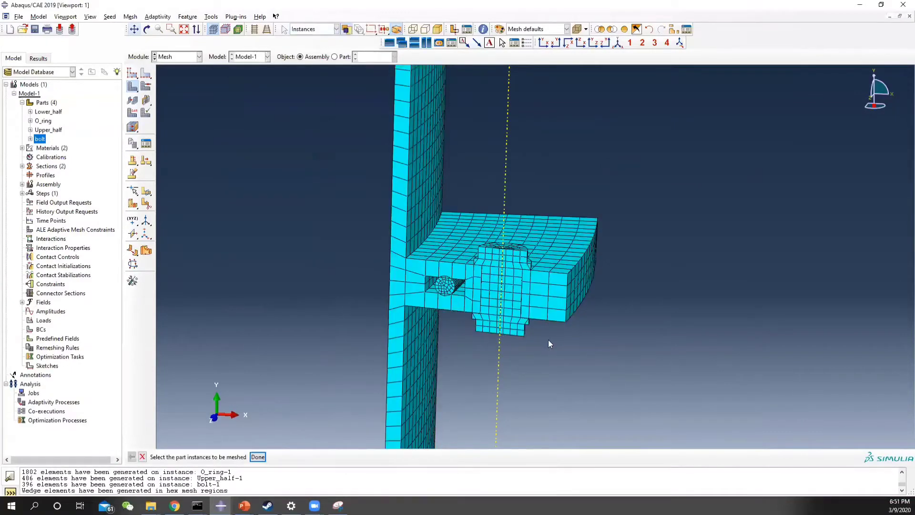
ctrl+alt+drag(529, 337, 451, 340)
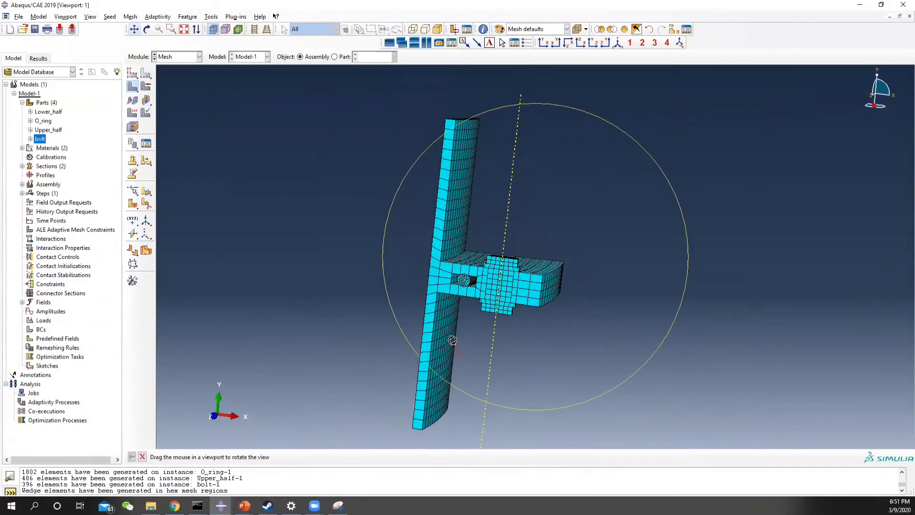
Reassign global seeds with an approximate size of 0.1 to the upper and lower halves
click(134, 75)
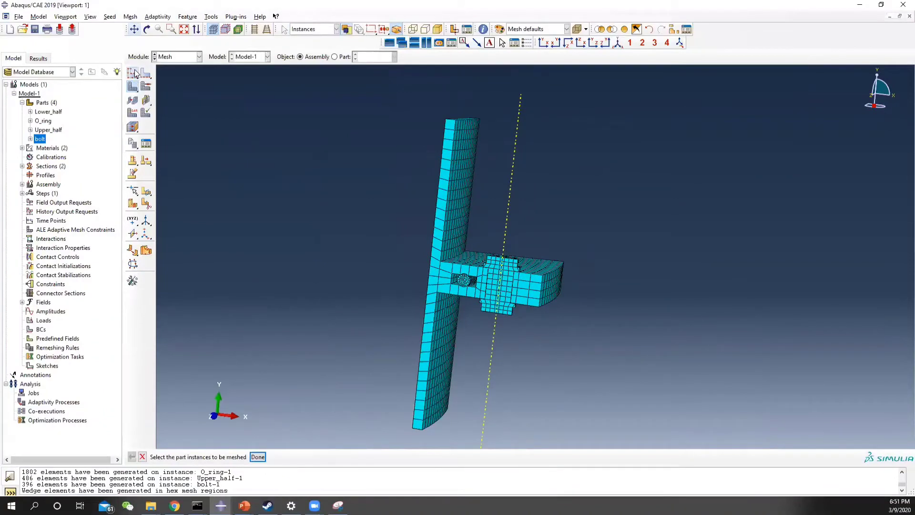
click(442, 241)
shift+click(434, 343)
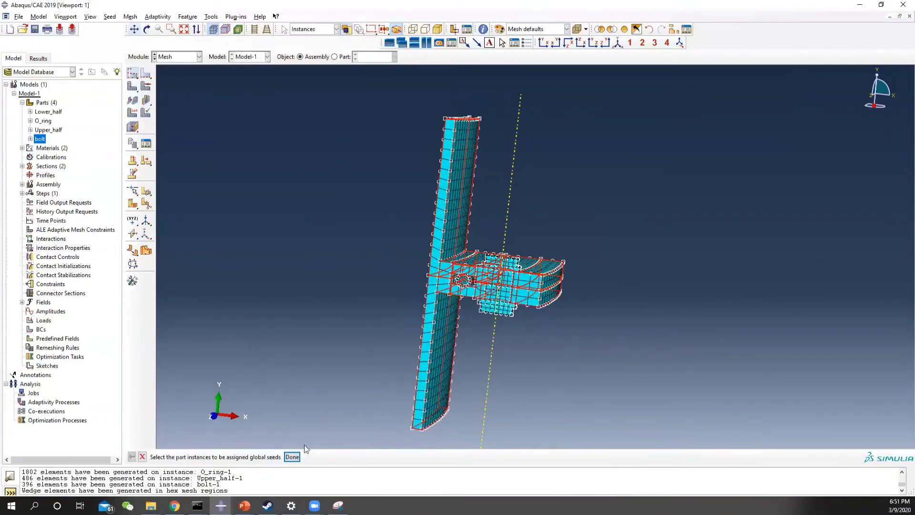
click(292, 456)
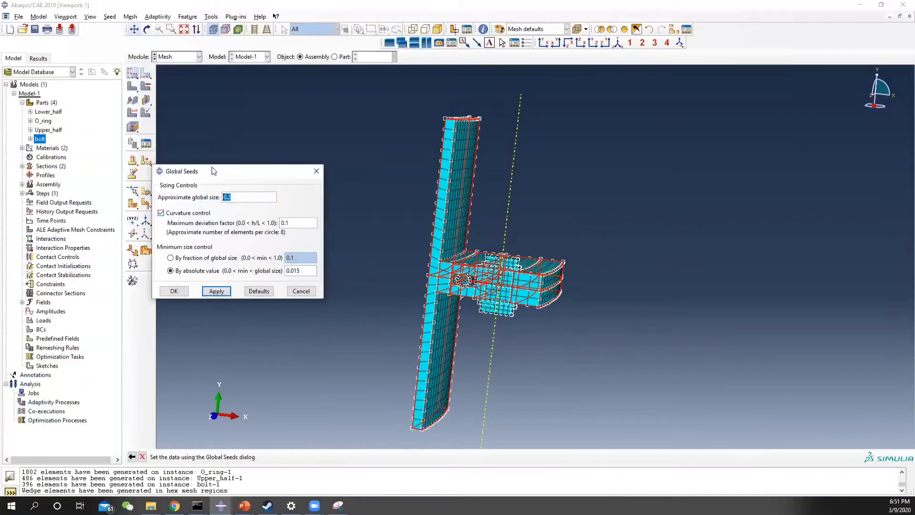
drag(213, 171, 337, 168)
scroll(456, 138, up, 2)
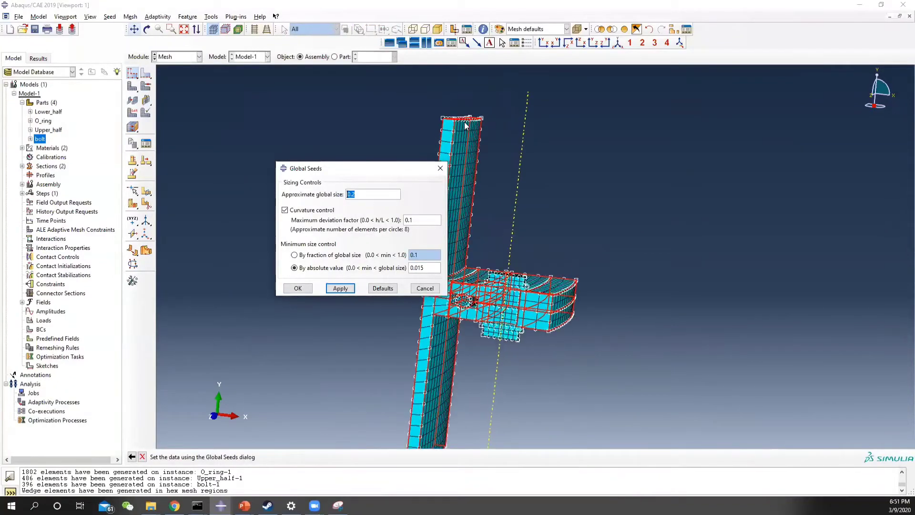
ctrl+alt+drag(456, 138, 478, 231)
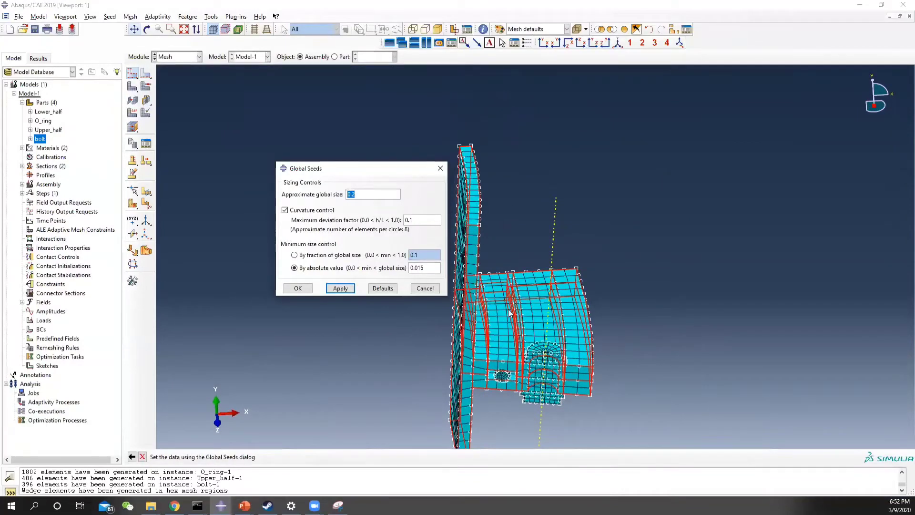
ctrl+alt+drag(574, 339, 516, 351)
ctrl+alt+middle_drag(516, 351, 516, 258)
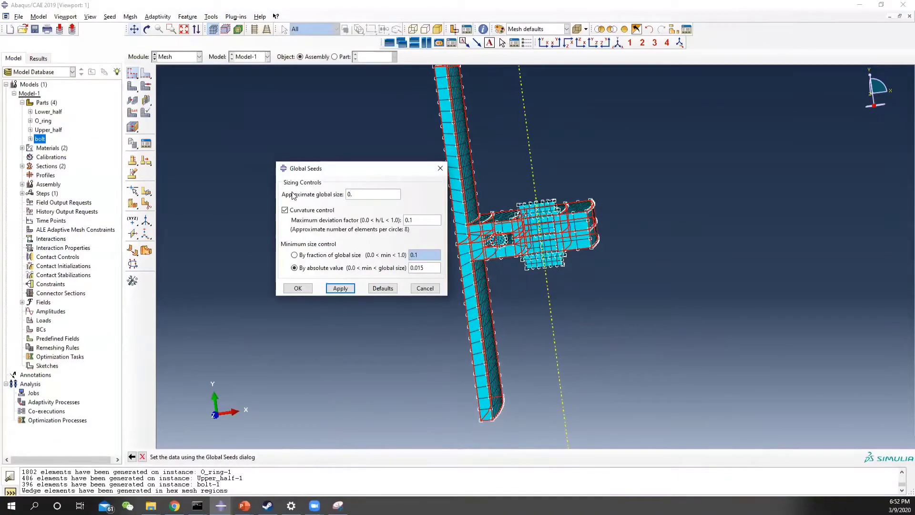
text(.1)
click(343, 290)
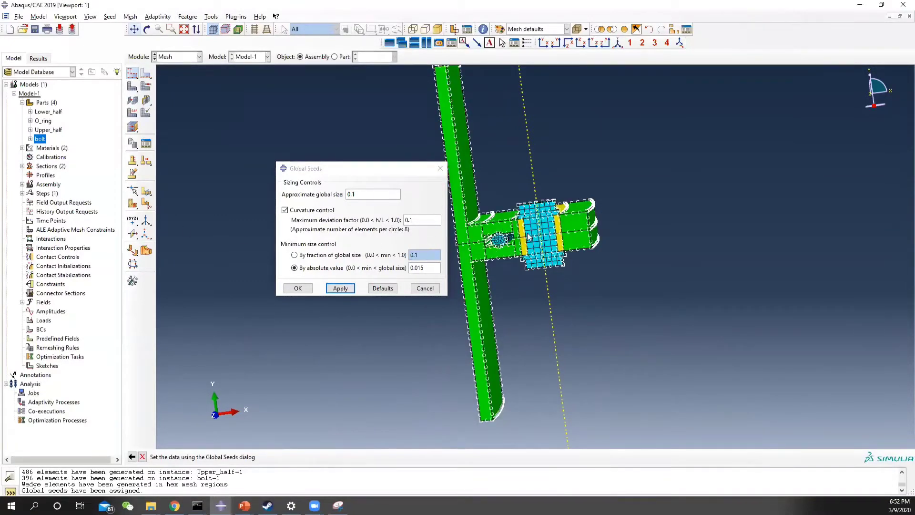
scroll(504, 237, down, 2)
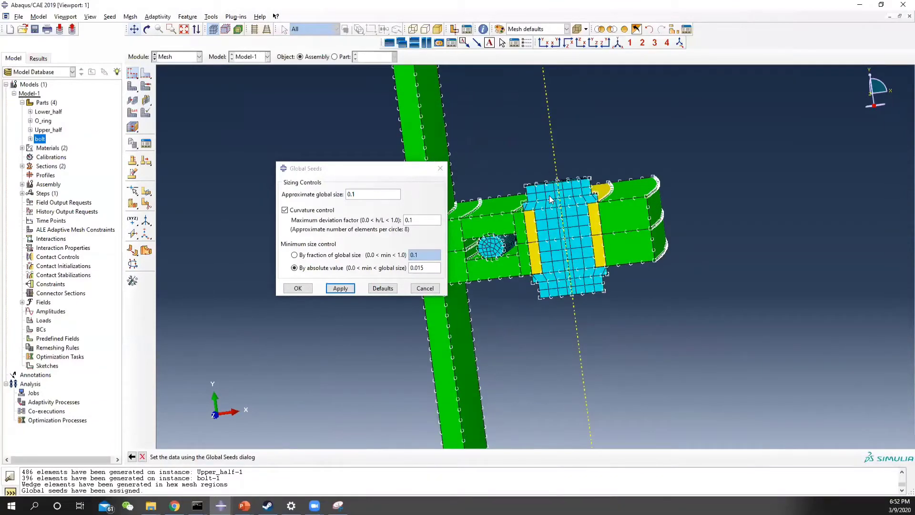
click(440, 169)
Refine the bolt instance's global seeds to an approximate size of 0.05
click(550, 212)
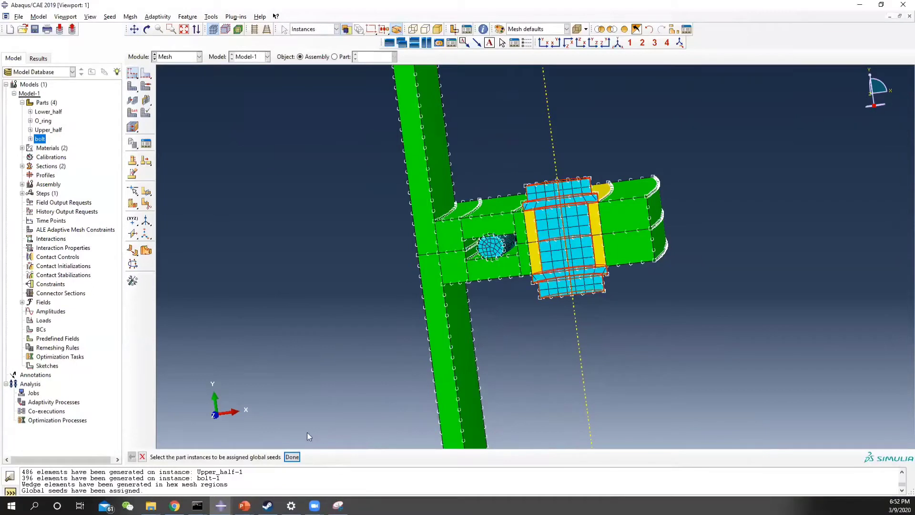
click(292, 457)
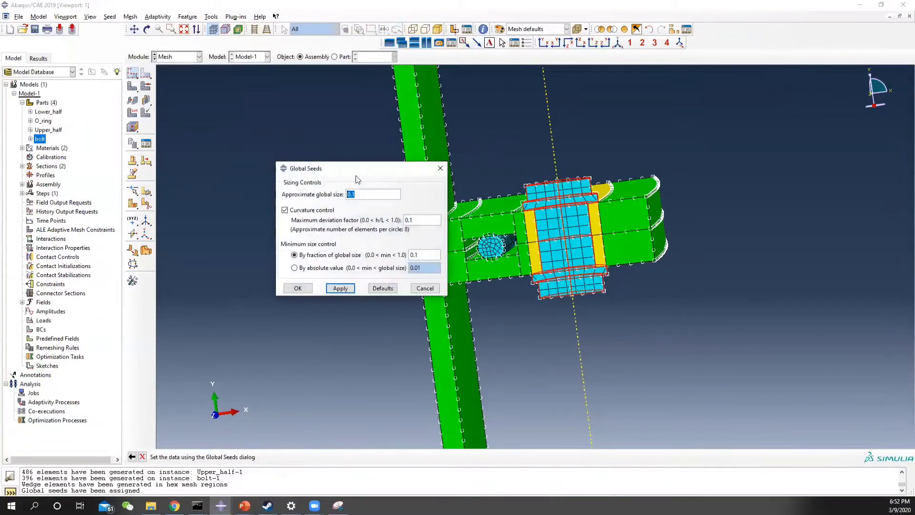
click(341, 288)
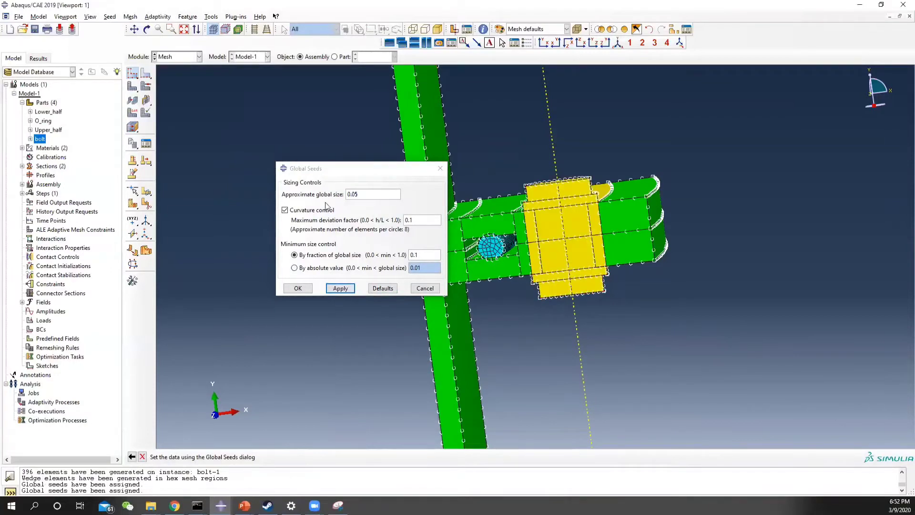
click(439, 170)
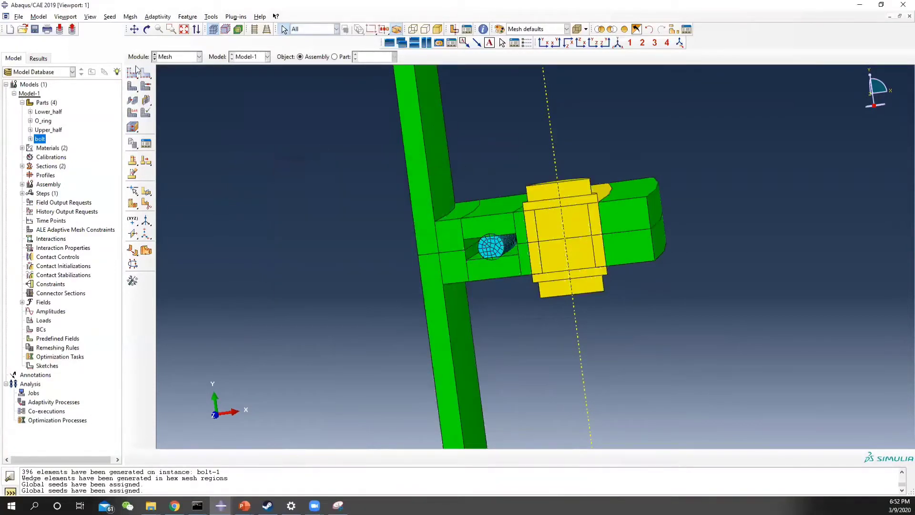
Refine the O-ring instance's global seeds to an approximate size of 0.025
click(497, 246)
click(292, 456)
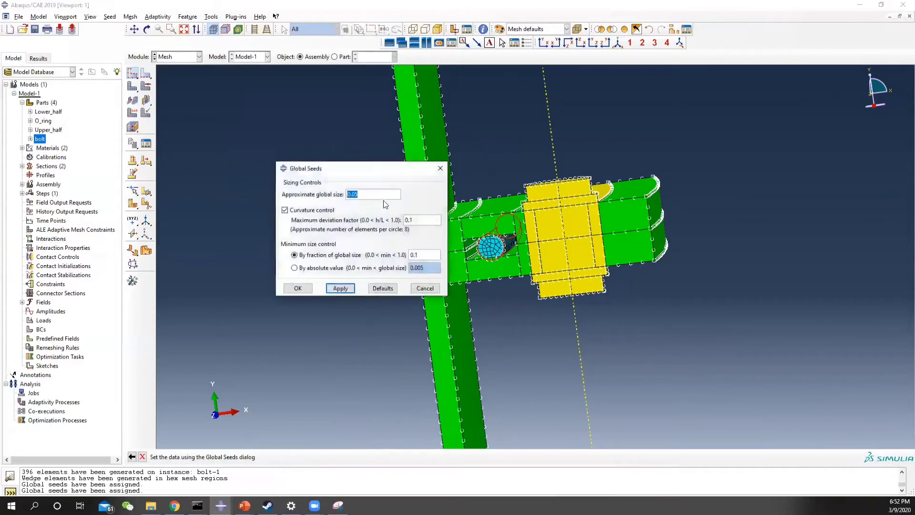
text(0.)
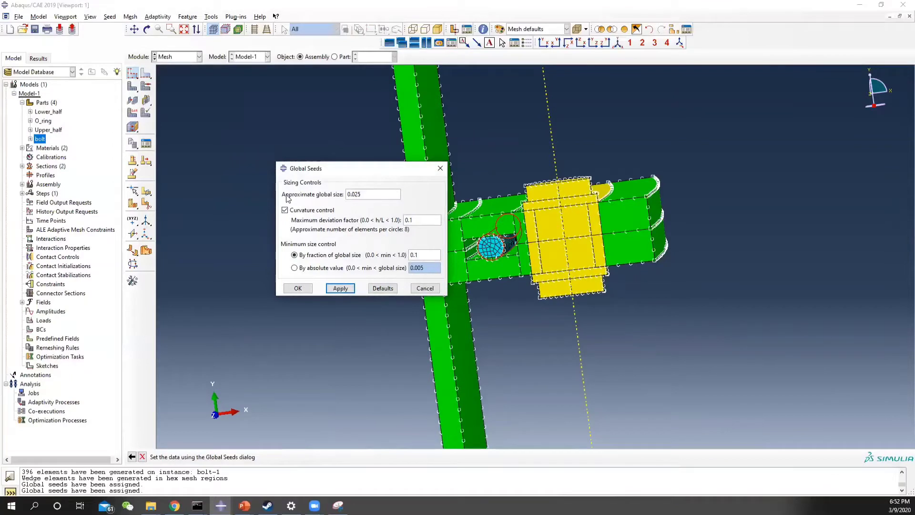
click(341, 289)
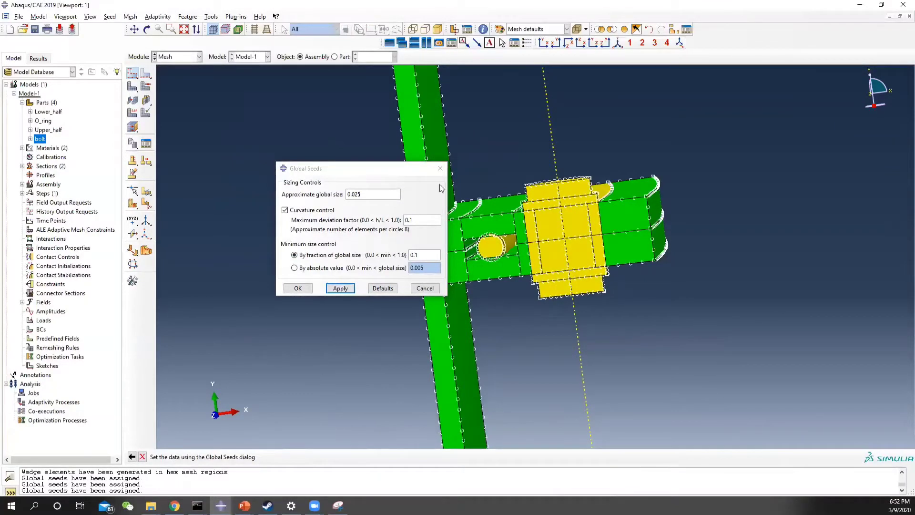
click(440, 168)
Regenerate the mesh on all part instances with the refined seeds, continuing despite the incompatible interfaces
scroll(526, 240, down, 3)
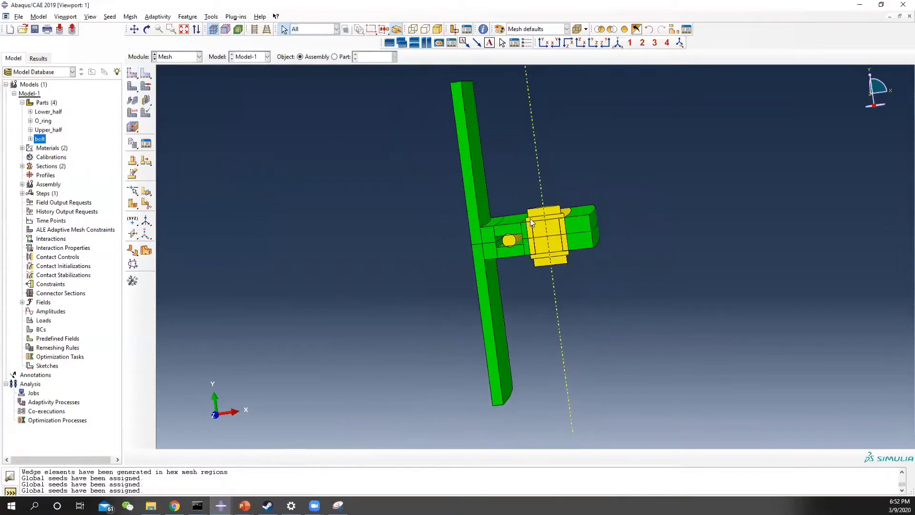
click(132, 86)
drag(439, 163, 690, 328)
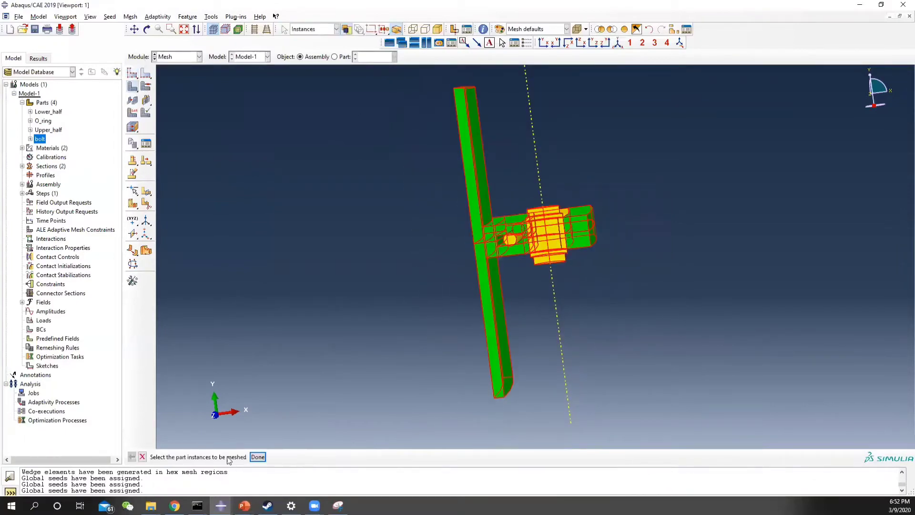
click(257, 456)
click(373, 256)
Examine the refined mesh on the flange, the bolt and the O-ring groove from several directions
ctrl+alt+drag(498, 290, 515, 357)
ctrl+alt+drag(522, 279, 532, 229)
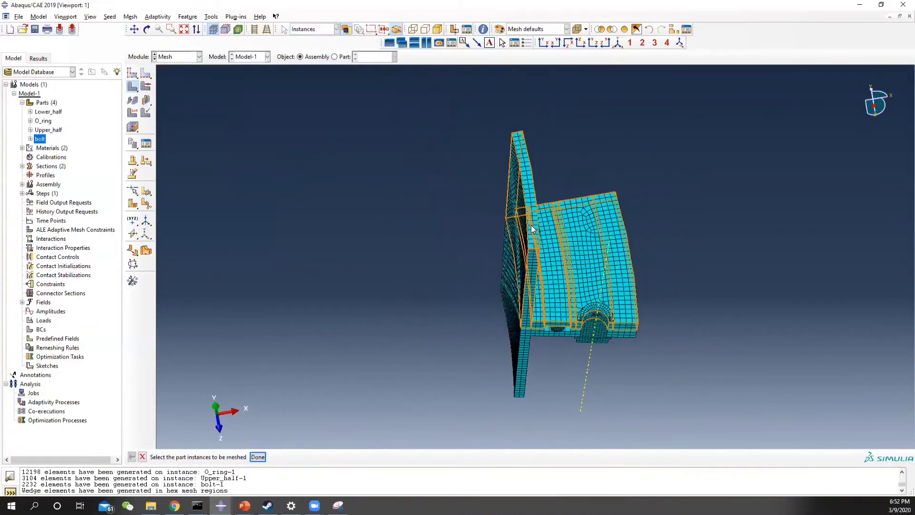
scroll(532, 229, up, 3)
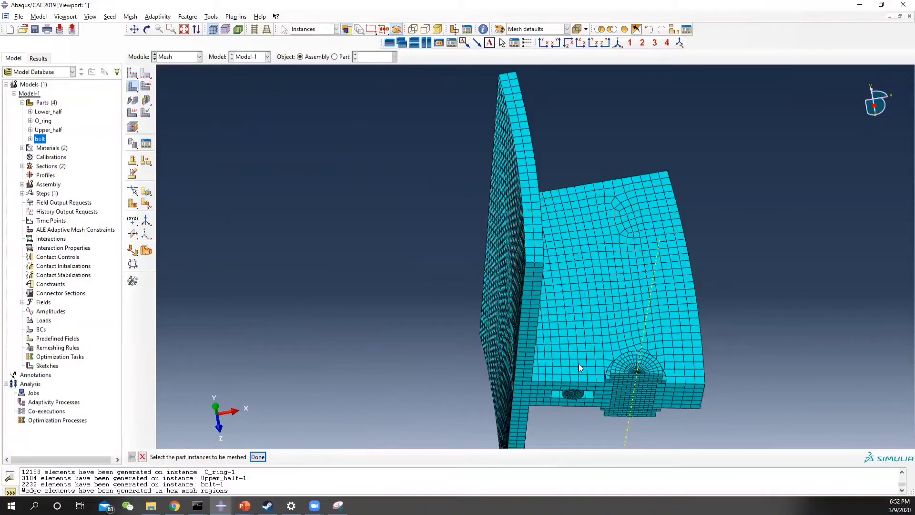
scroll(582, 367, down, 5)
ctrl+alt+middle_drag(568, 371, 486, 304)
ctrl+alt+drag(487, 346, 505, 239)
scroll(496, 257, up, 5)
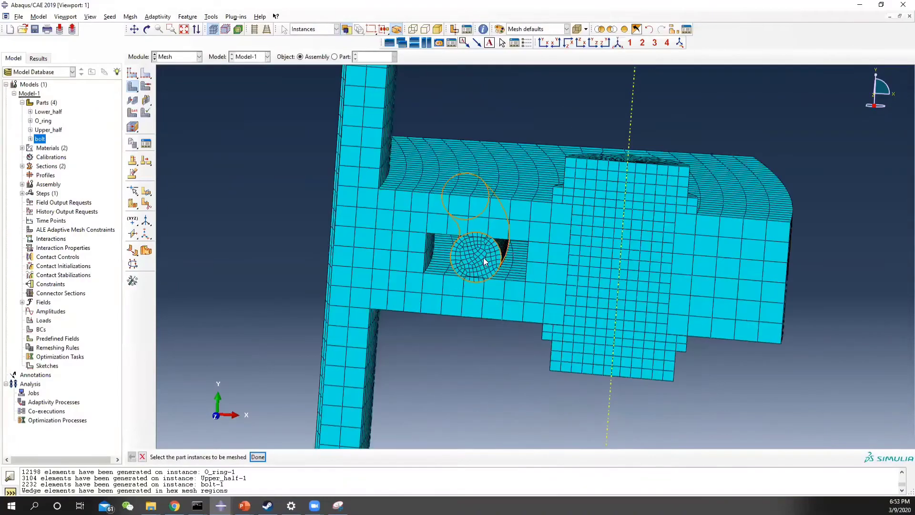
scroll(566, 290, down, 3)
ctrl+alt+drag(645, 283, 511, 374)
ctrl+alt+middle_drag(635, 358, 722, 232)
ctrl+alt+drag(346, 364, 508, 363)
ctrl+alt+middle_drag(508, 363, 520, 296)
scroll(602, 281, down, 5)
ctrl+alt+drag(521, 296, 447, 190)
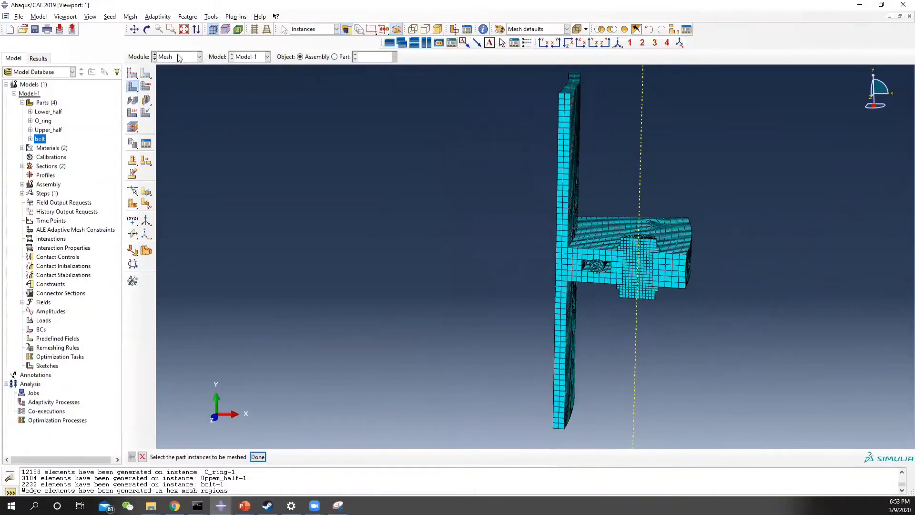
Start a node set named Bottom_constrain
ctrl+alt+drag(631, 311, 556, 199)
ctrl+alt+drag(644, 301, 641, 238)
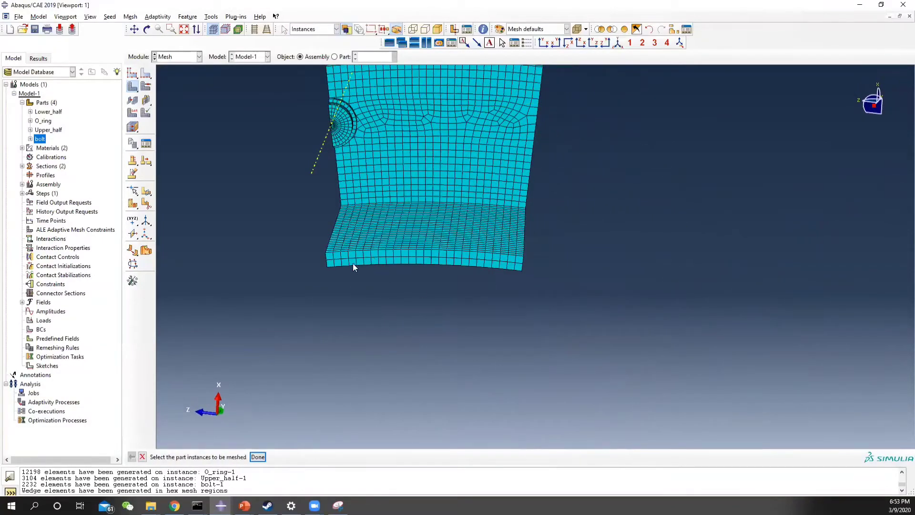
ctrl+alt+drag(436, 264, 615, 281)
ctrl+alt+middle_drag(529, 266, 446, 285)
ctrl+alt+drag(561, 303, 439, 253)
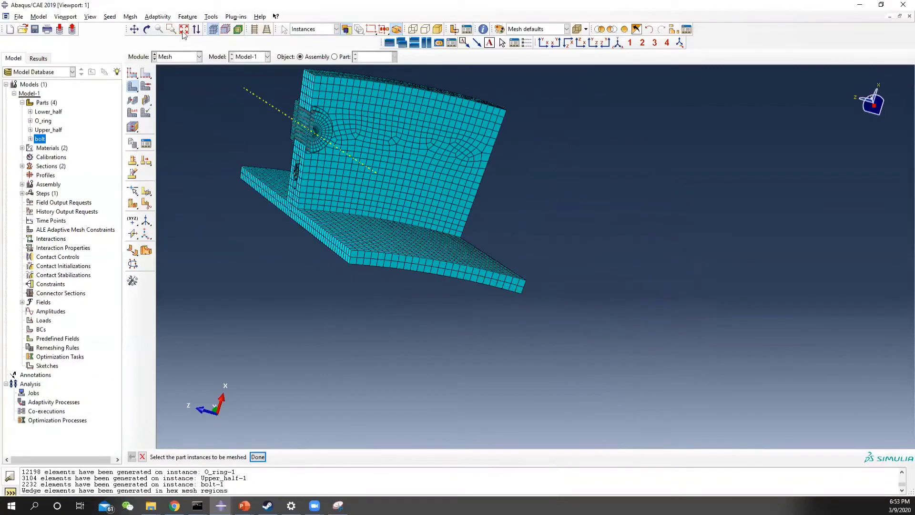
click(211, 16)
mouse_move(241, 39)
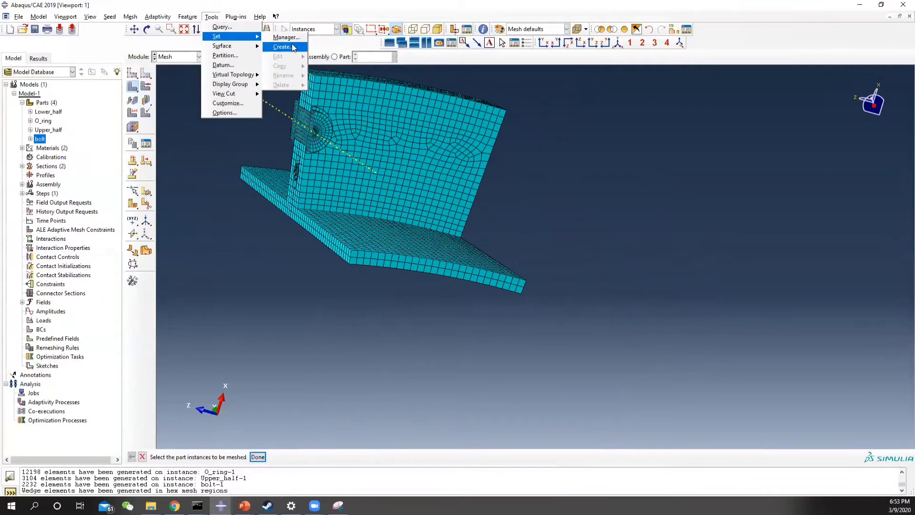
click(293, 47)
click(327, 226)
drag(328, 206, 260, 206)
text(Botton)
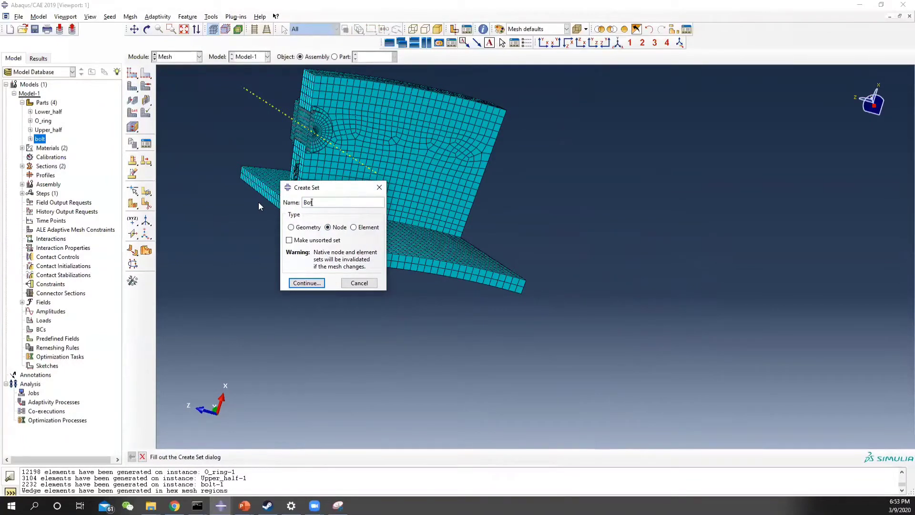
key(BackSpace)
text(m_constrain)
Select all nodes on the lower half's bottom end face for the set, using selection by angle
click(268, 456)
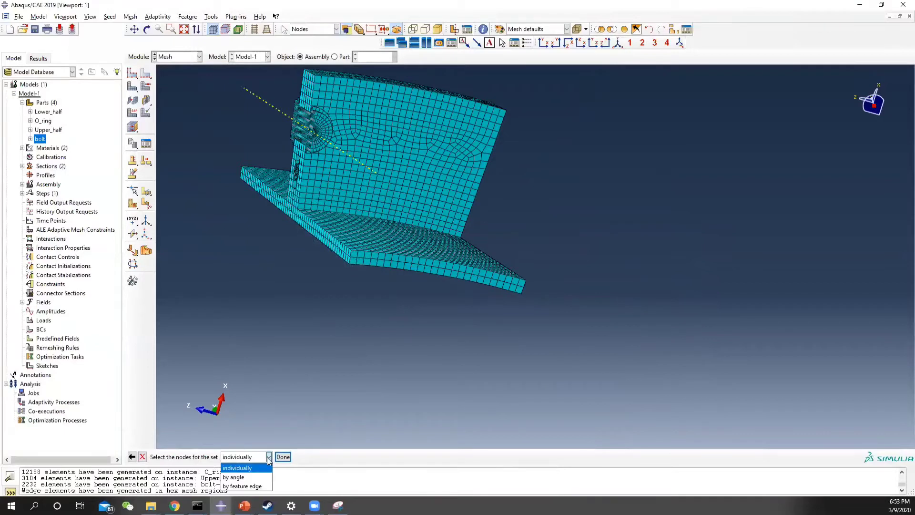
click(254, 477)
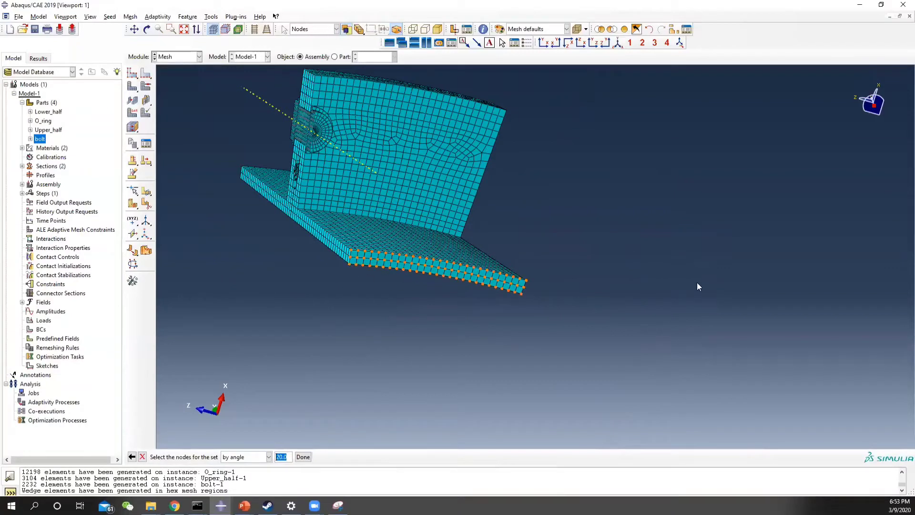
click(532, 322)
Remove the nodes along both side edges of the end face by feature edge and complete the node set
click(268, 457)
click(241, 487)
scroll(481, 288, up, 10)
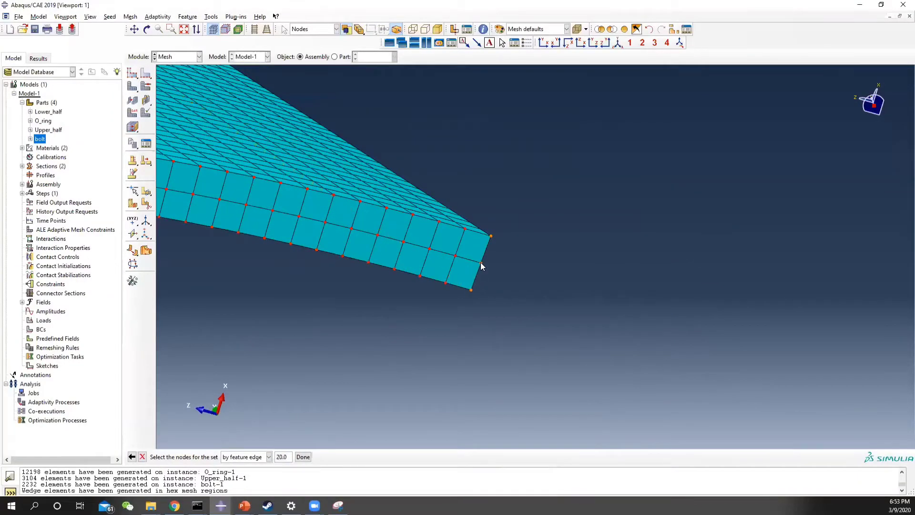
scroll(484, 280, down, 5)
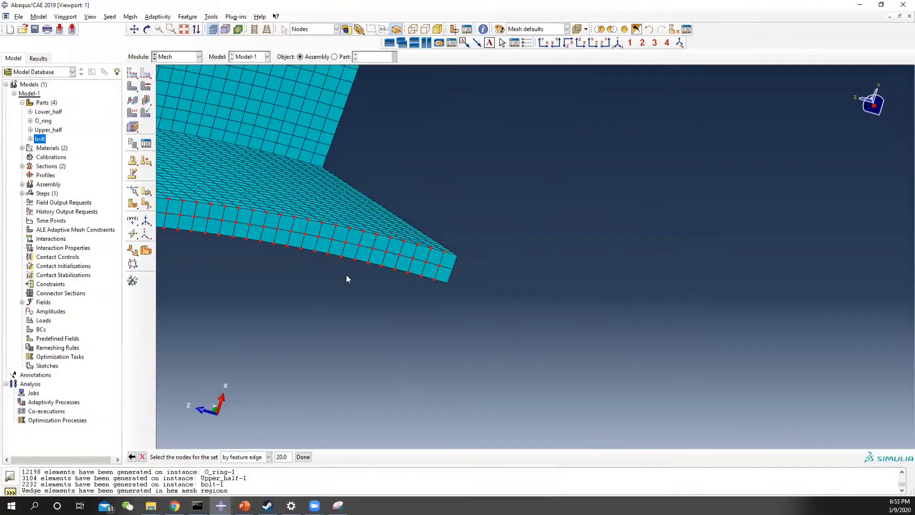
scroll(435, 250, up, 8)
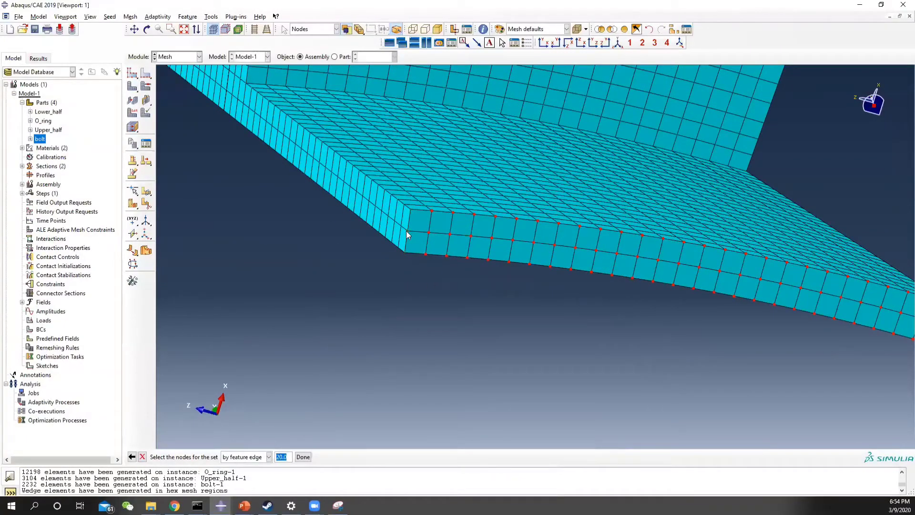
scroll(644, 300, down, 4)
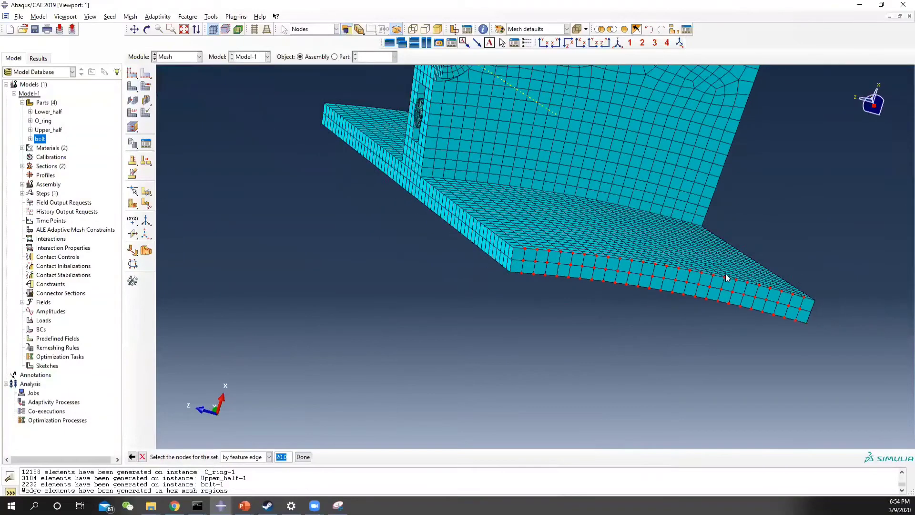
ctrl+alt+middle_drag(826, 276, 682, 271)
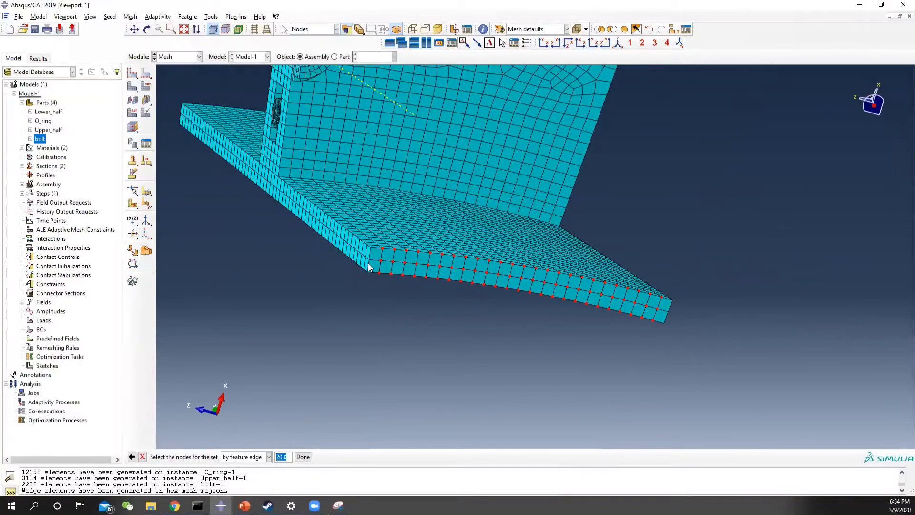
click(303, 456)
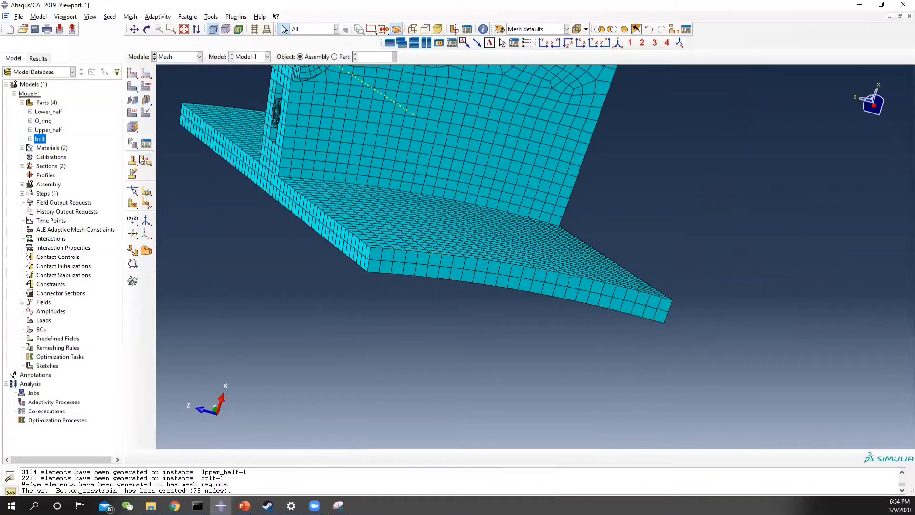
Switch to the Step module
click(187, 58)
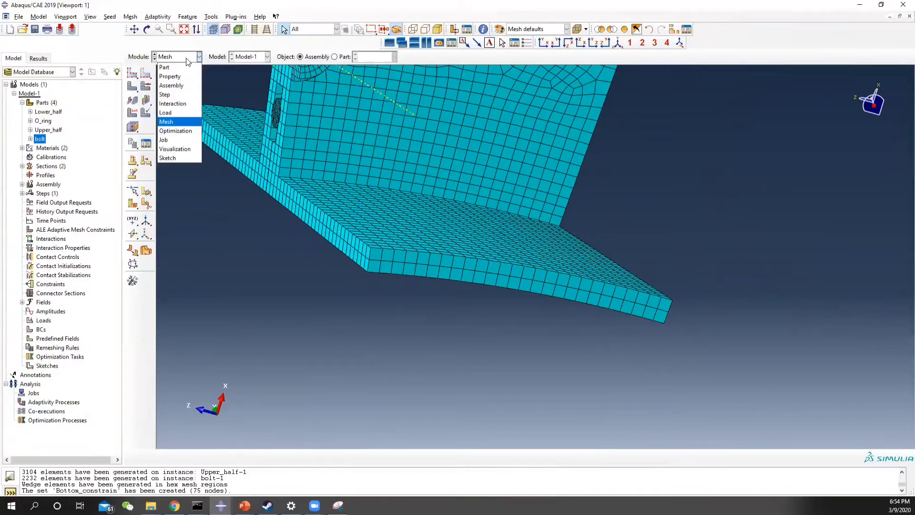
click(182, 94)
ctrl+alt+drag(522, 198, 552, 255)
ctrl+alt+drag(596, 325, 561, 273)
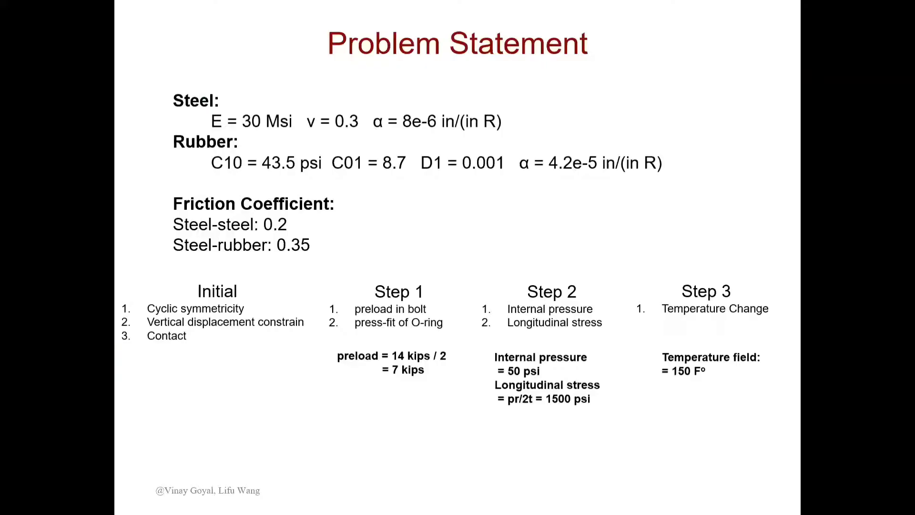
Review the loads planned for each step on the third slide of the Lap-joint presentation in PowerPoint
key(Escape)
scroll(552, 269, up, 2)
click(224, 265)
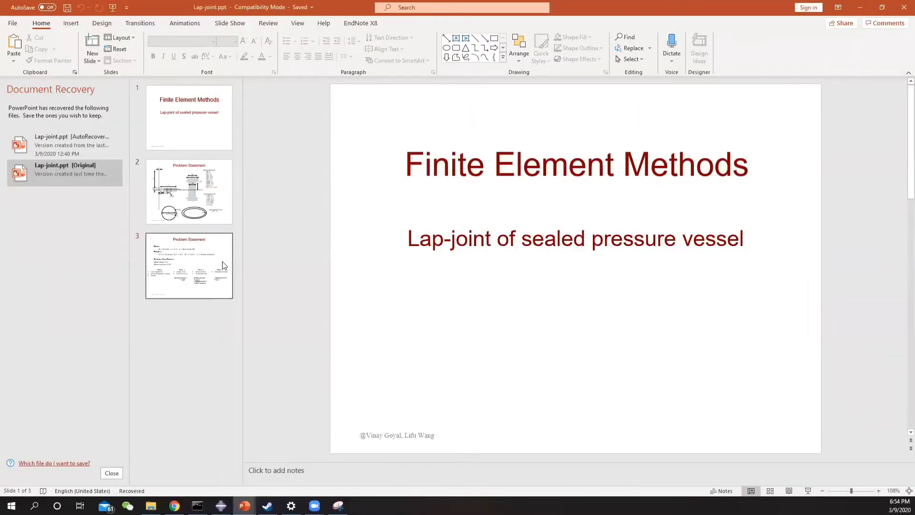
click(807, 490)
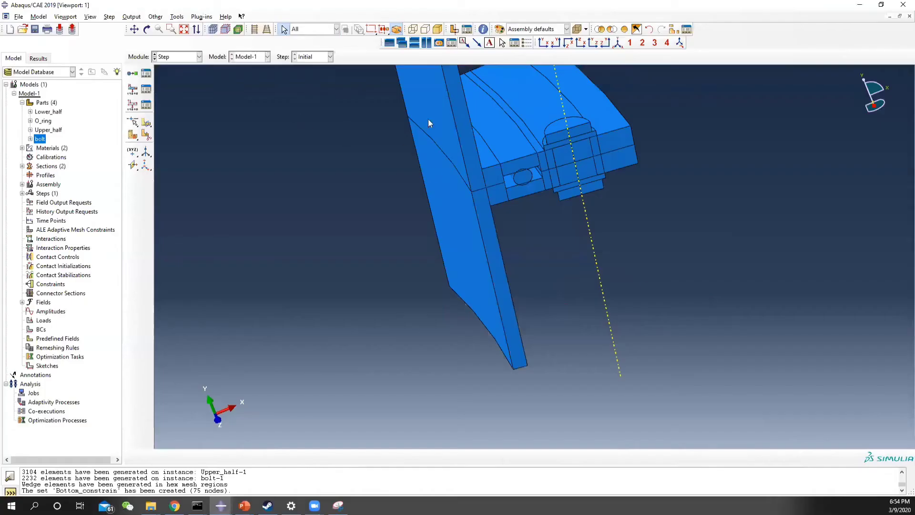
Create a Static, General step named Press_fit_n_preload after the Initial step
click(133, 75)
click(316, 236)
text(Press_fit)
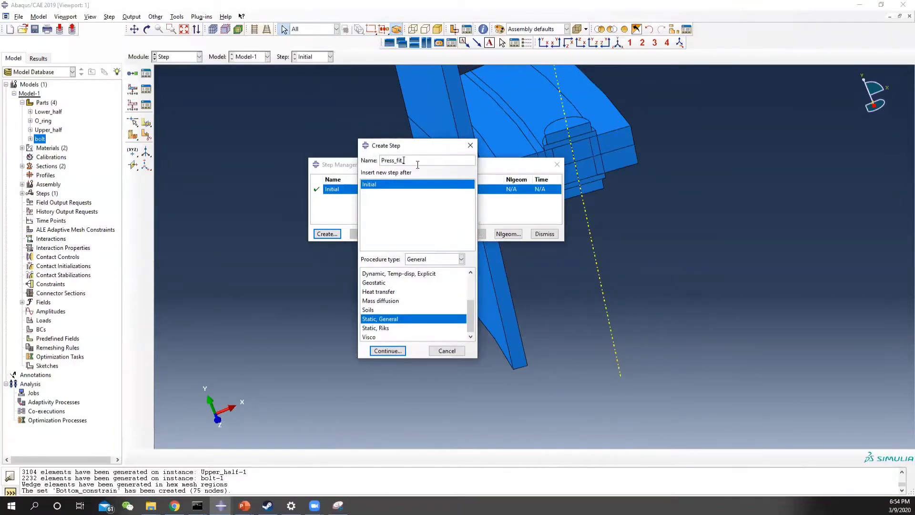
text(_n_preload)
click(391, 353)
Set the step's initial increment size to 1e-5, allow at most 300 increments and edit the minimum increment size
click(449, 133)
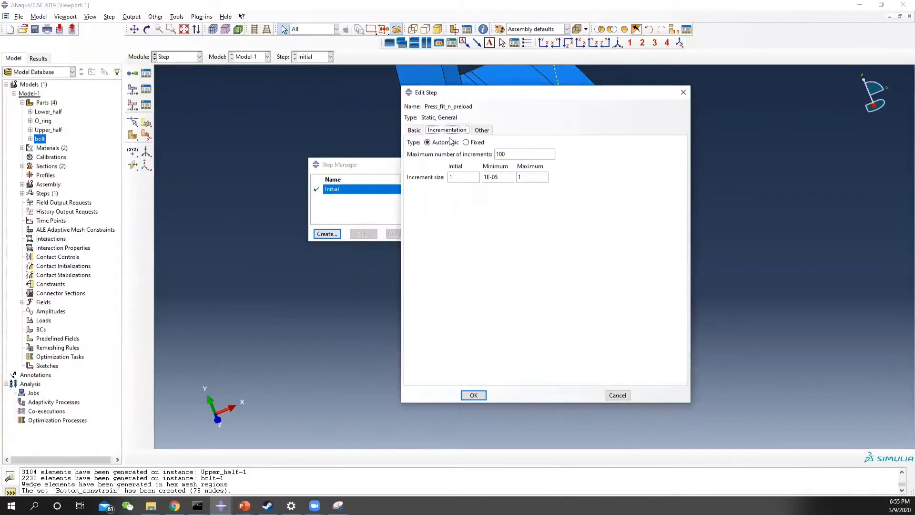
double_click(459, 179)
text(1e-5)
key(shift+Left)
key(shift+Left)
key(shift+Left)
key(shift+Left)
drag(521, 154, 482, 154)
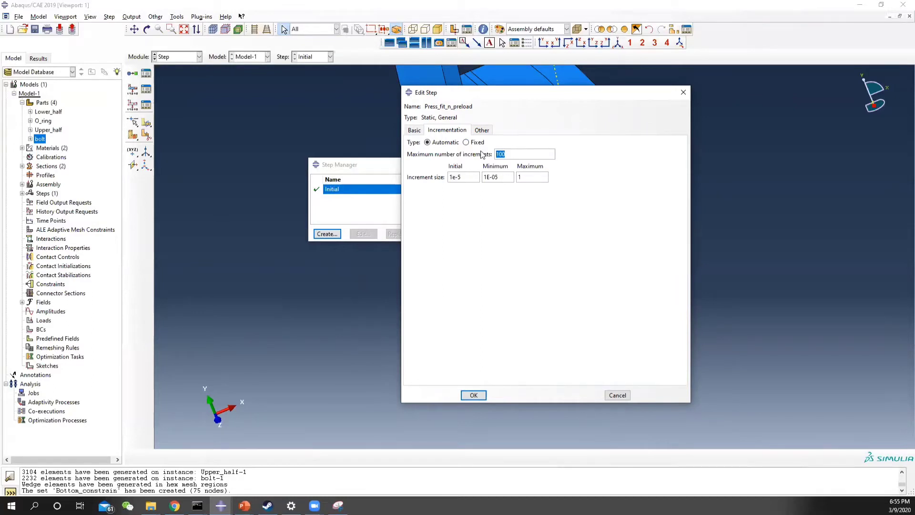
text(300)
drag(505, 177, 470, 179)
text(1)
Turn on Nlgeom for the Press_fit_n_preload step and accept its settings
click(419, 134)
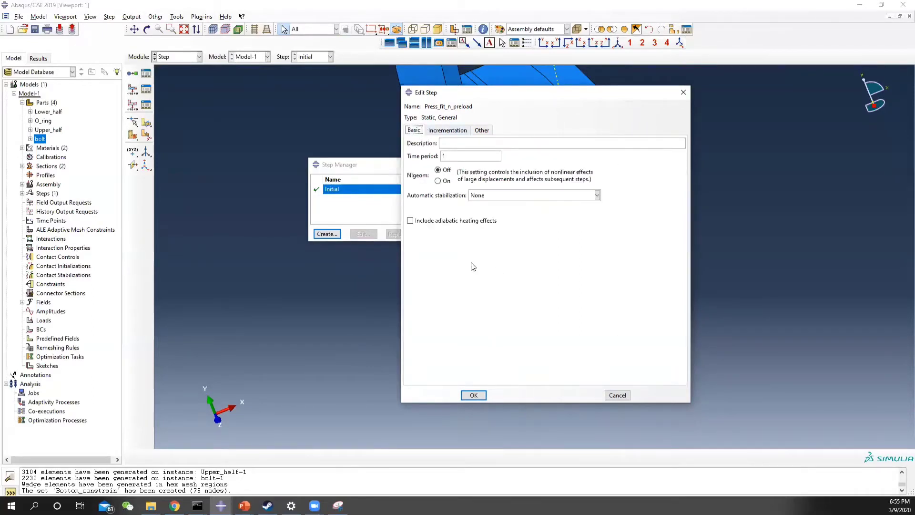
click(439, 181)
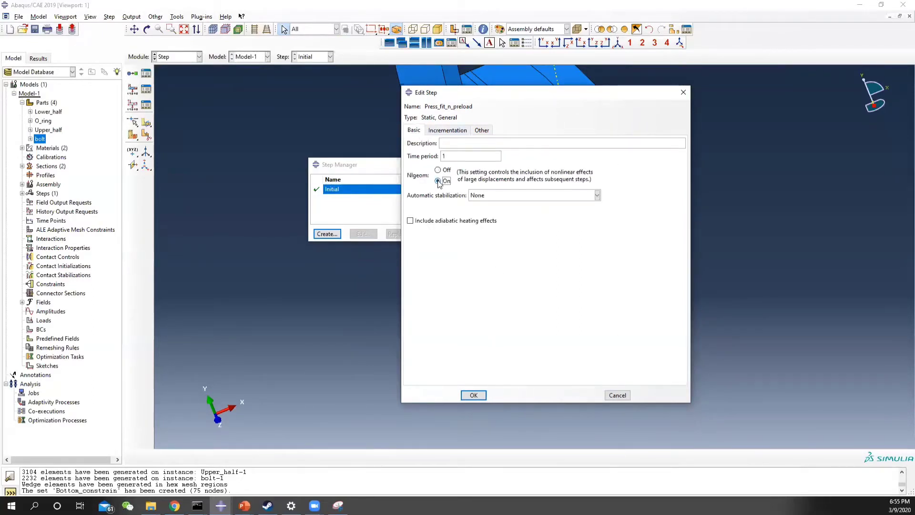
click(478, 395)
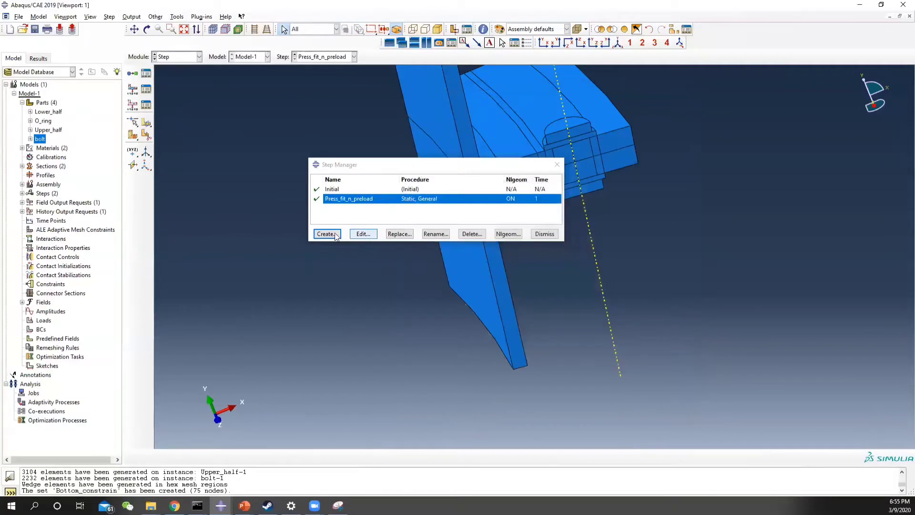
Create a Static, General step named Thin_wall_pressure after Press_fit_n_preload
click(327, 234)
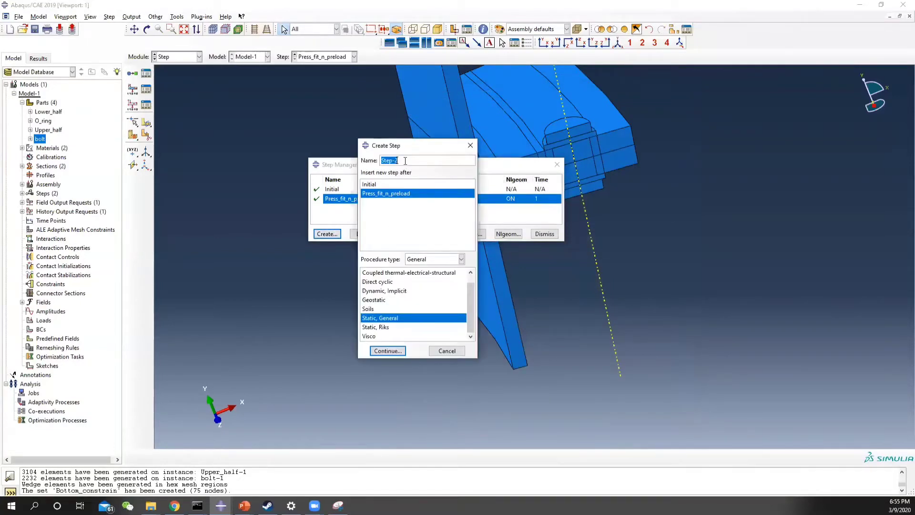
text(Inne)
key(BackSpace)
key(BackSpace)
key(BackSpace)
key(BackSpace)
text(Thin_wall_pressure)
click(393, 351)
Set Thin_wall_pressure's initial increment size to 1e-5, the minimum to 1e-15 and the maximum number of increments to 1000
click(447, 130)
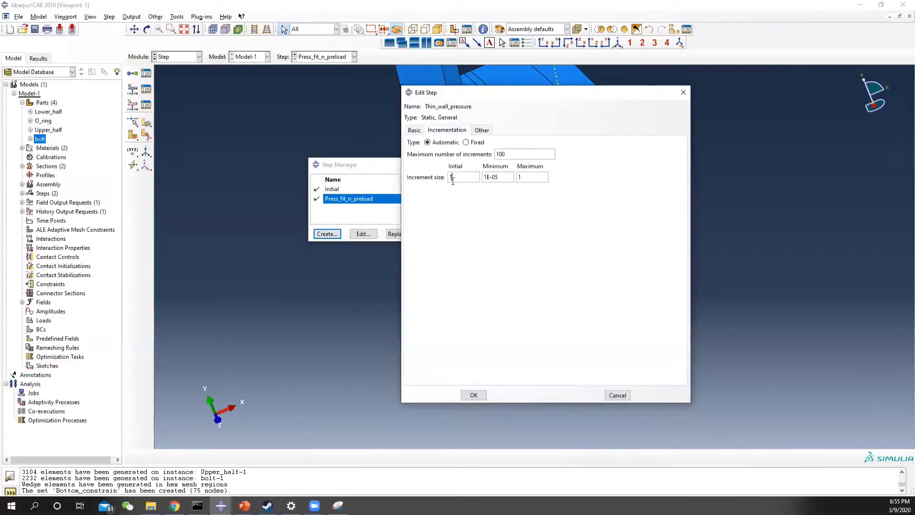
text(1e-5)
key(Tab)
text(1e-15)
drag(515, 156, 434, 149)
text(1000)
click(473, 395)
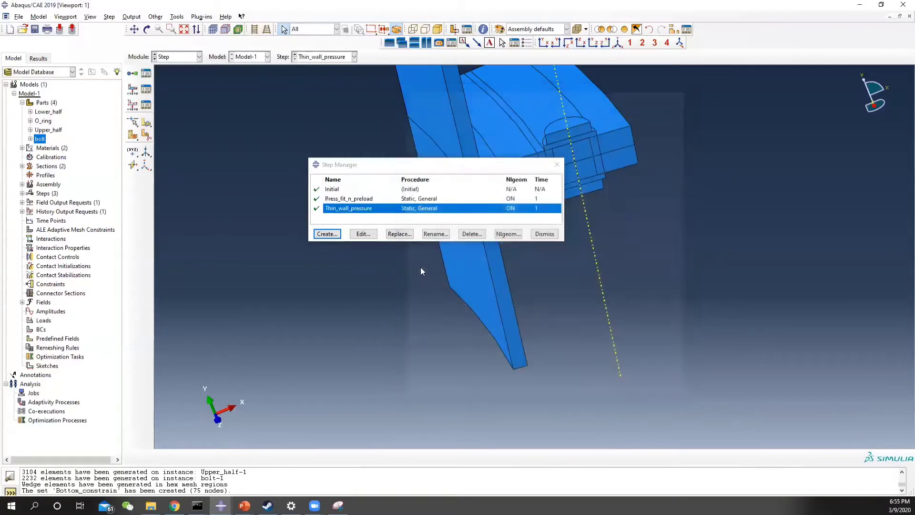
Create a Static, General step named Thermal_effect after Thin_wall_pressure
click(327, 234)
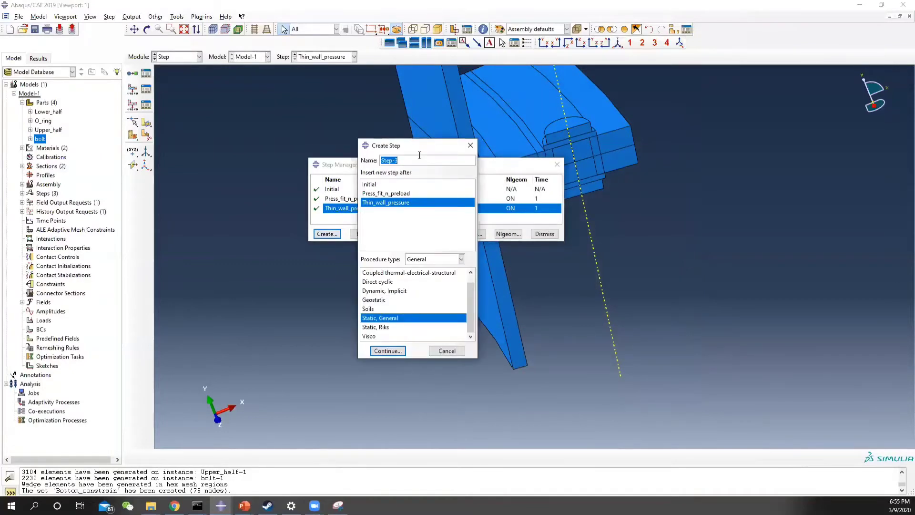
text(Thermal_effect)
click(388, 351)
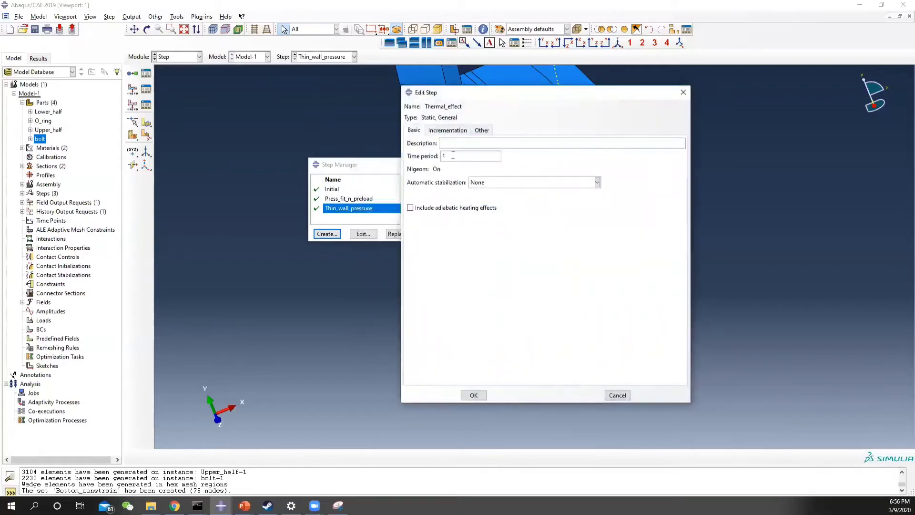
Give Thermal_effect an initial increment size of 1e-5, a minimum of 1e-15 and at most 3000 increments, and close the step manager
click(447, 130)
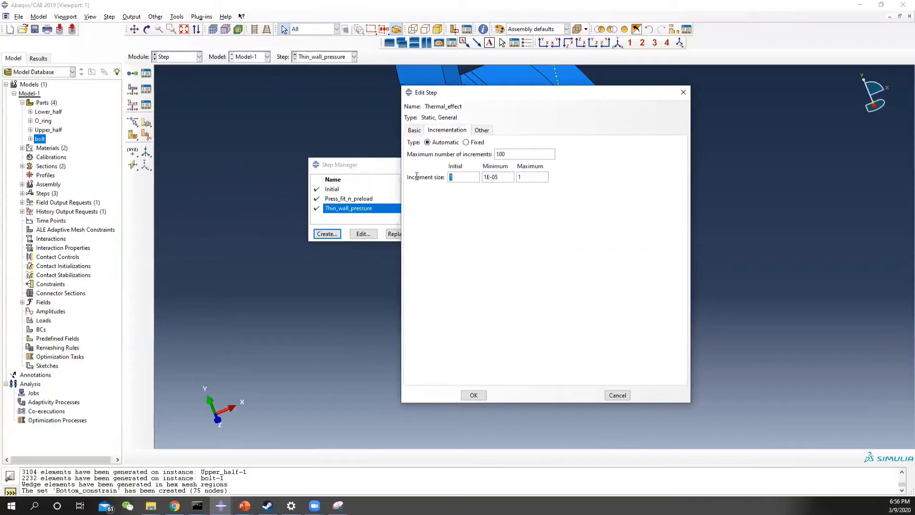
text(1e-5)
key(Tab)
text(1e-15)
key(Tab)
drag(524, 154, 404, 162)
text(3000)
click(474, 395)
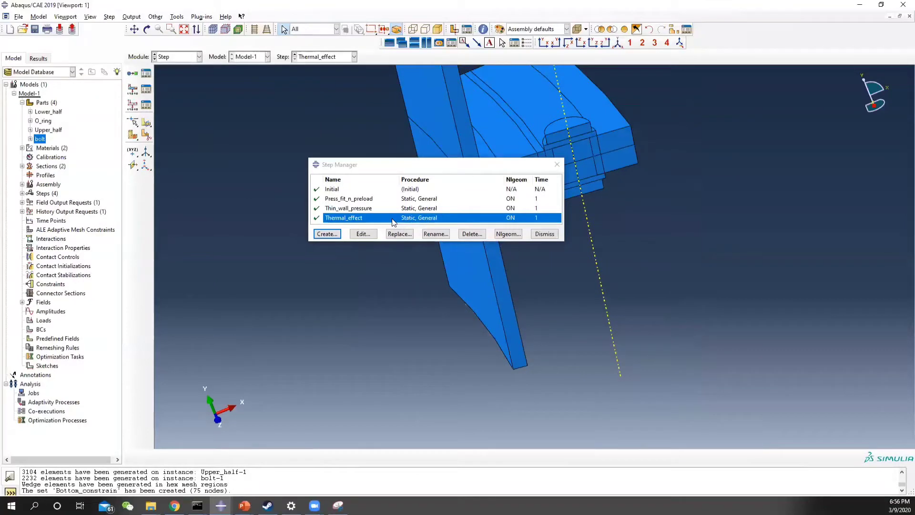
click(556, 164)
Switch to the Interaction module and open the surface manager, keeping it clear of the bolted joint
click(175, 56)
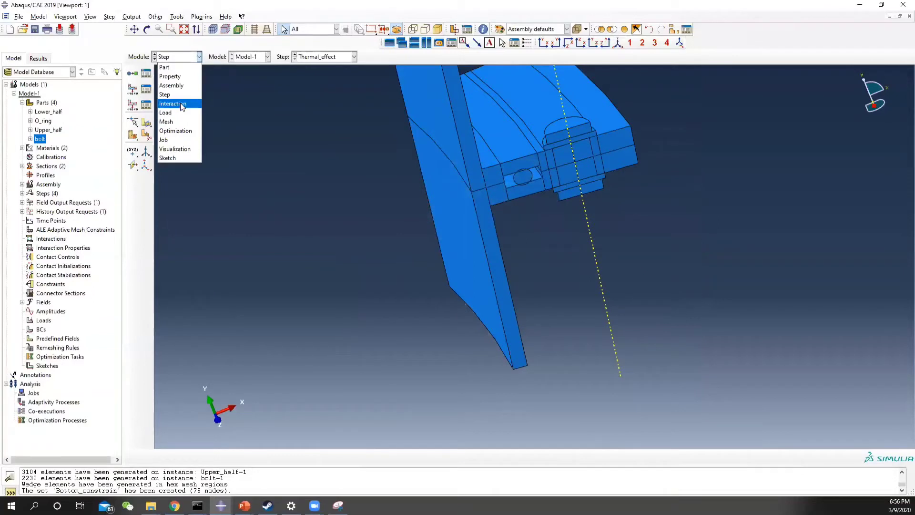
click(181, 104)
scroll(582, 155, down, 3)
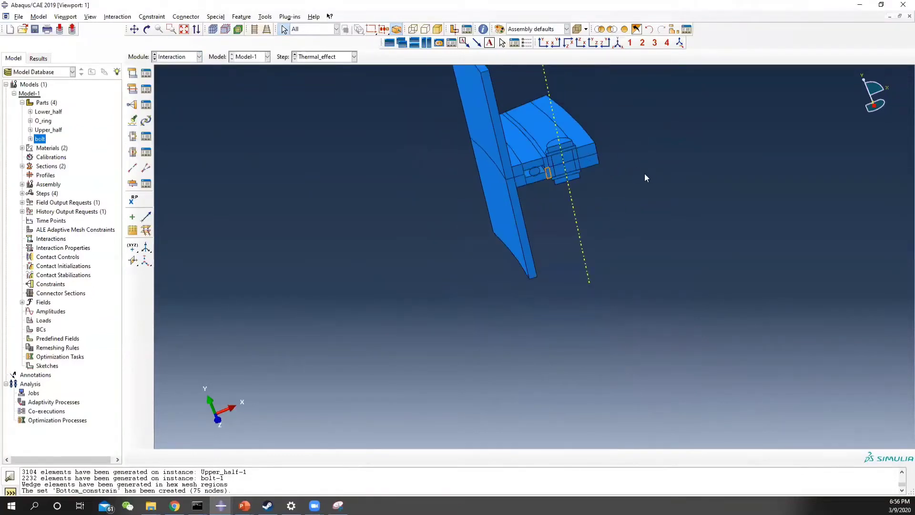
ctrl+alt+drag(532, 131, 496, 258)
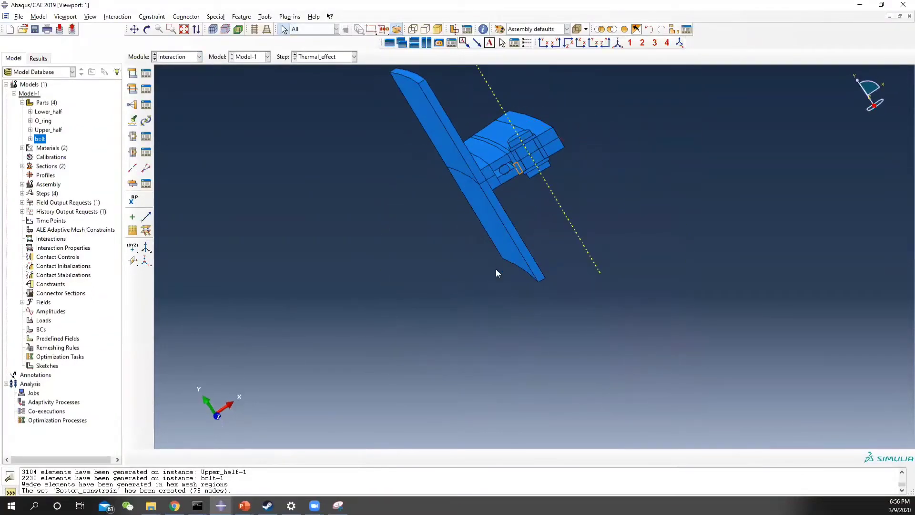
ctrl+alt+middle_drag(546, 290, 517, 374)
ctrl+alt+drag(296, 255, 344, 111)
scroll(511, 245, up, 1)
ctrl+alt+drag(485, 236, 458, 216)
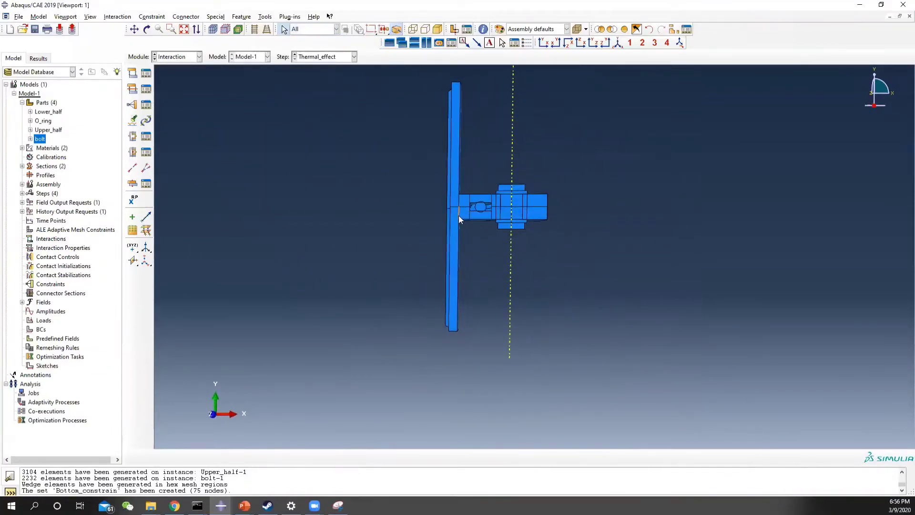
scroll(509, 229, up, 4)
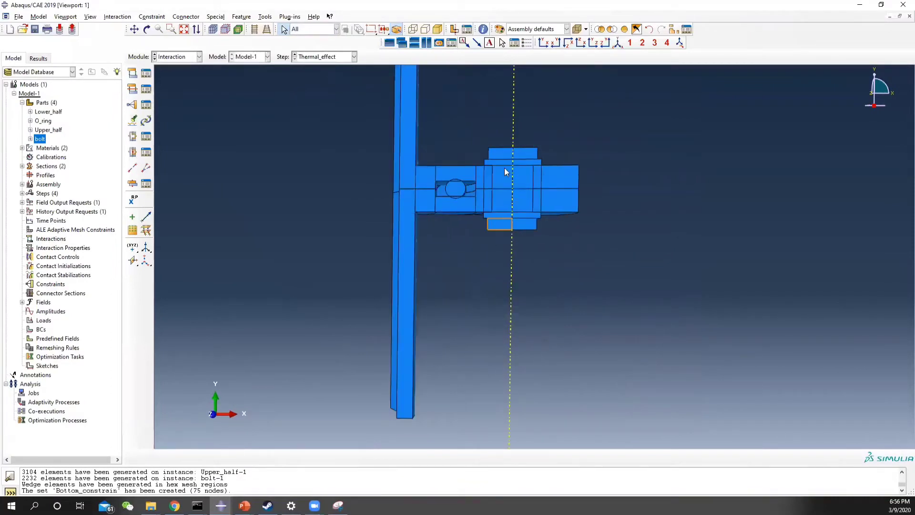
click(241, 17)
mouse_move(264, 17)
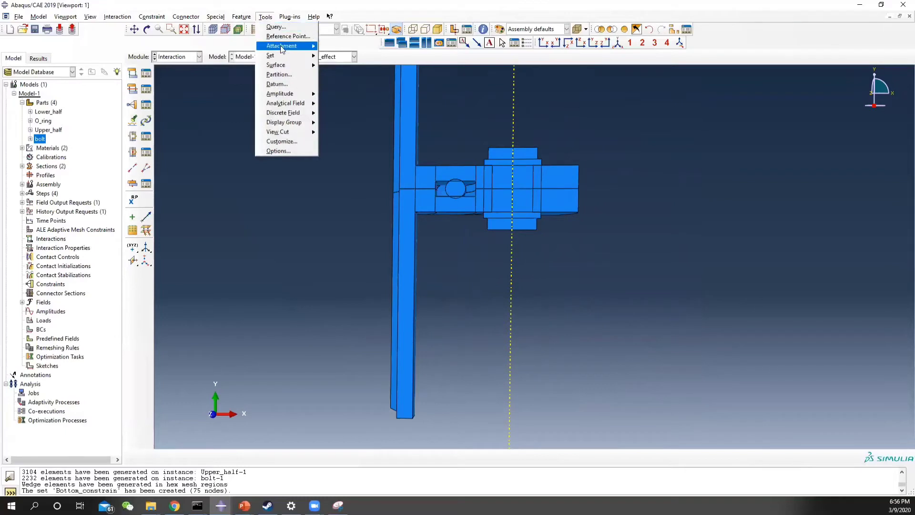
mouse_move(291, 69)
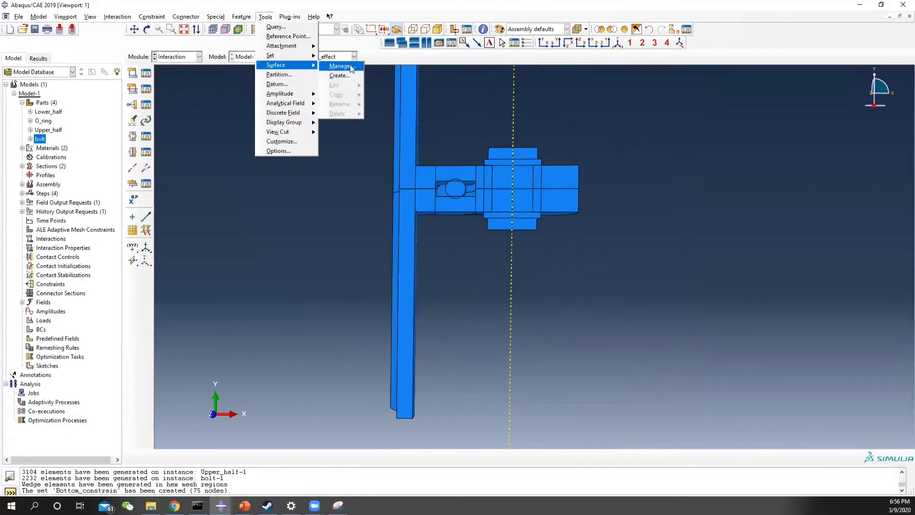
click(350, 74)
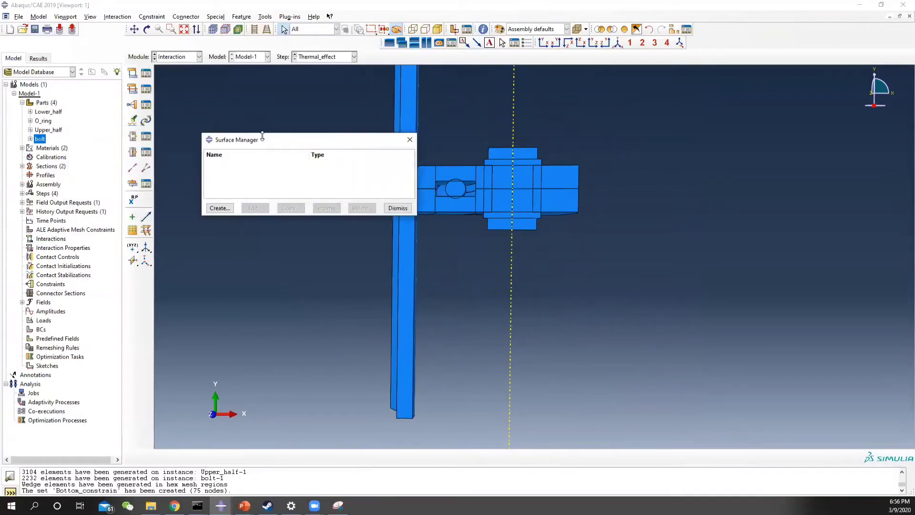
drag(251, 139, 142, 131)
Restrict selection to instances and display only the upper half of the joint
click(111, 201)
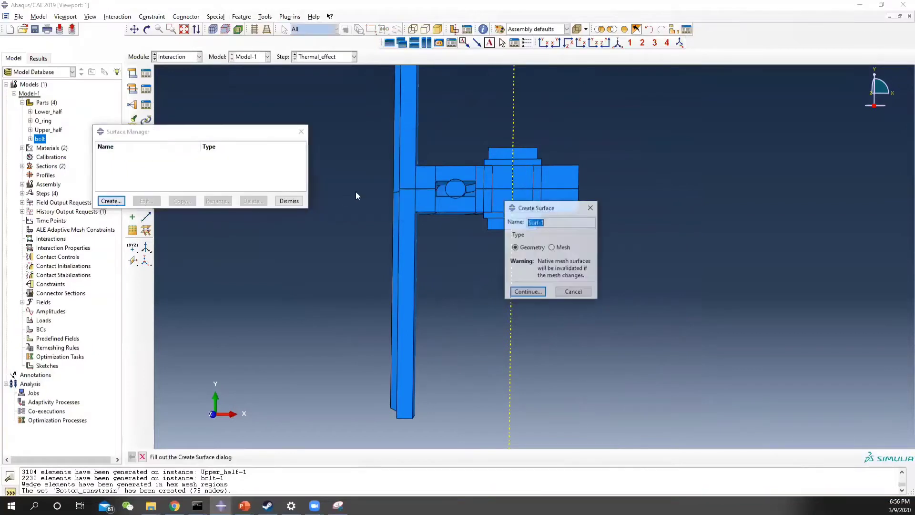
click(591, 207)
click(334, 29)
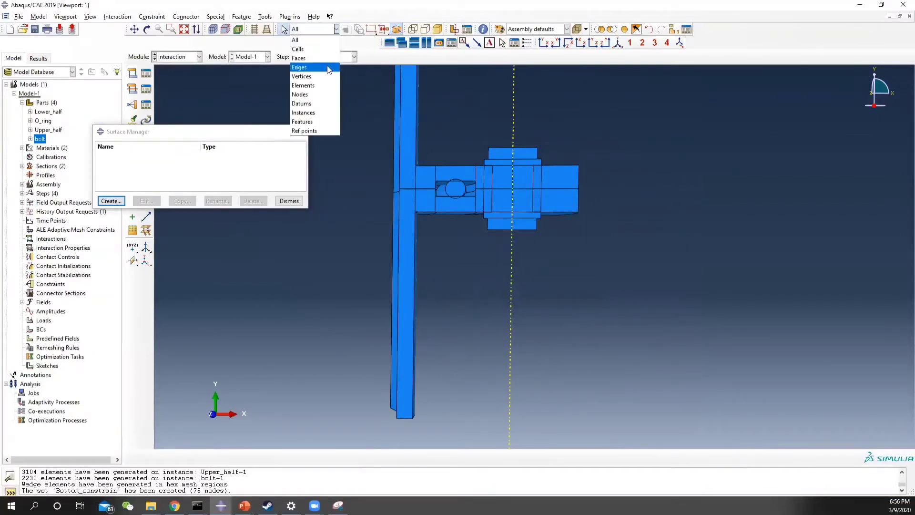
click(319, 113)
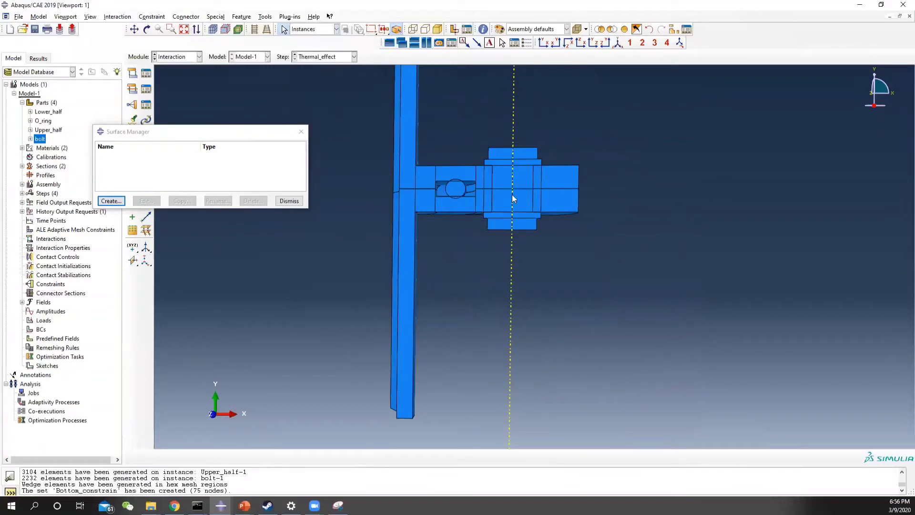
click(412, 206)
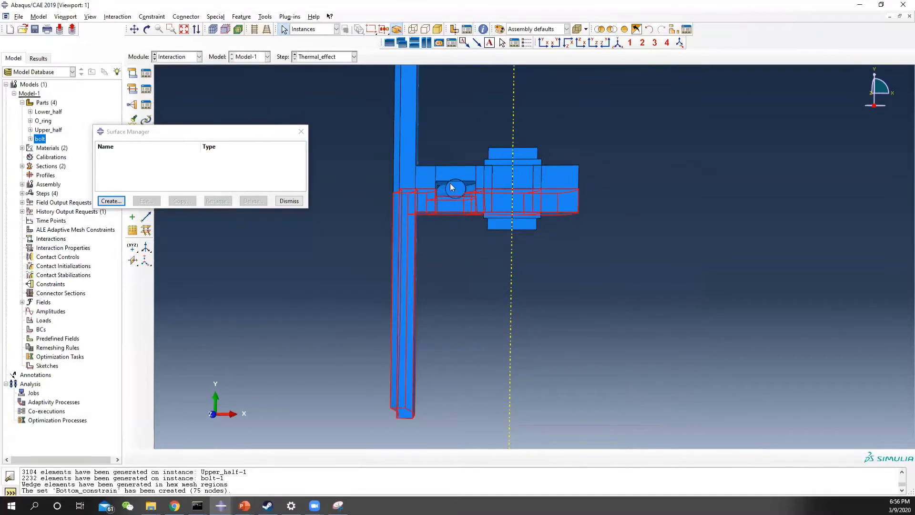
click(431, 176)
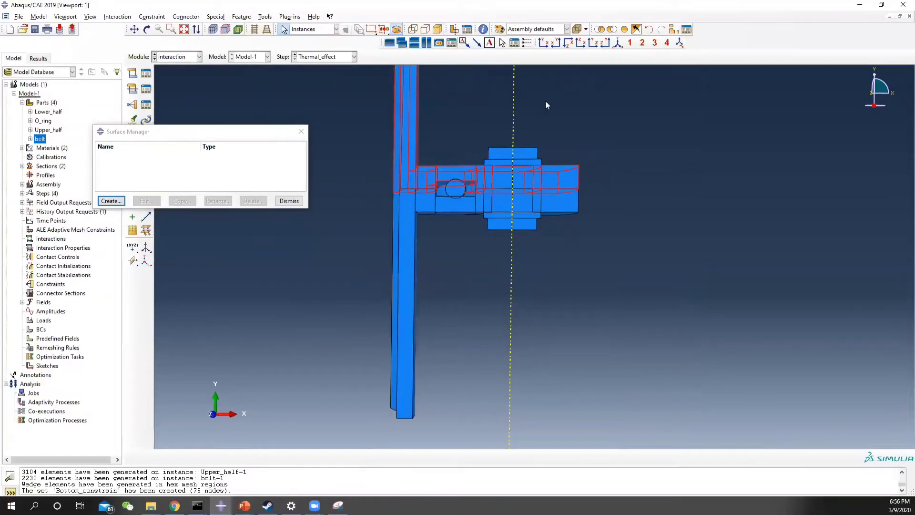
click(600, 29)
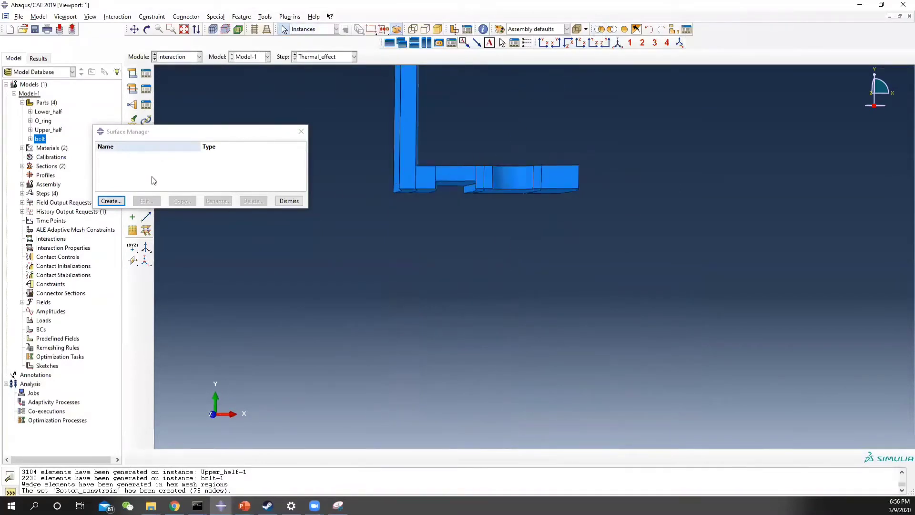
Create a geometry surface named Top_Bot from the upper half's underside flange faces on both sides of the groove, selected by angle
click(111, 200)
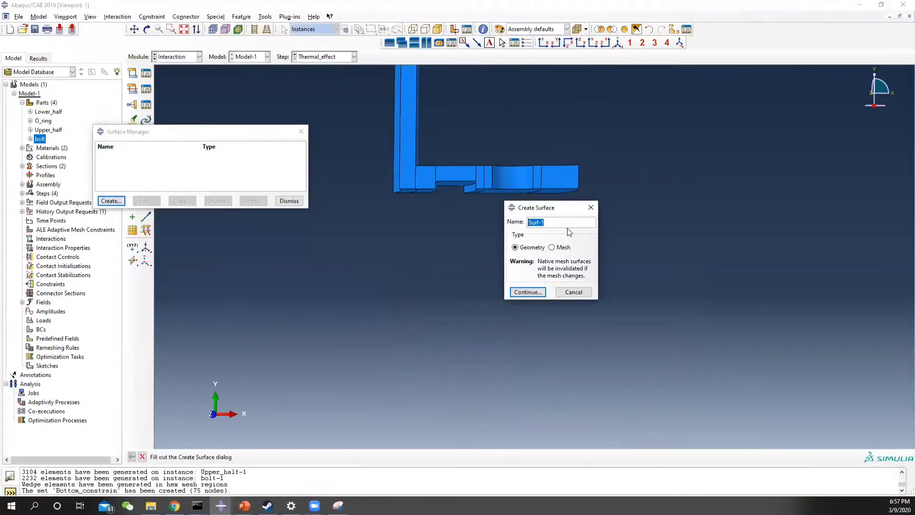
text(Top_Bot)
click(528, 292)
ctrl+alt+drag(480, 205, 474, 144)
click(269, 456)
click(247, 477)
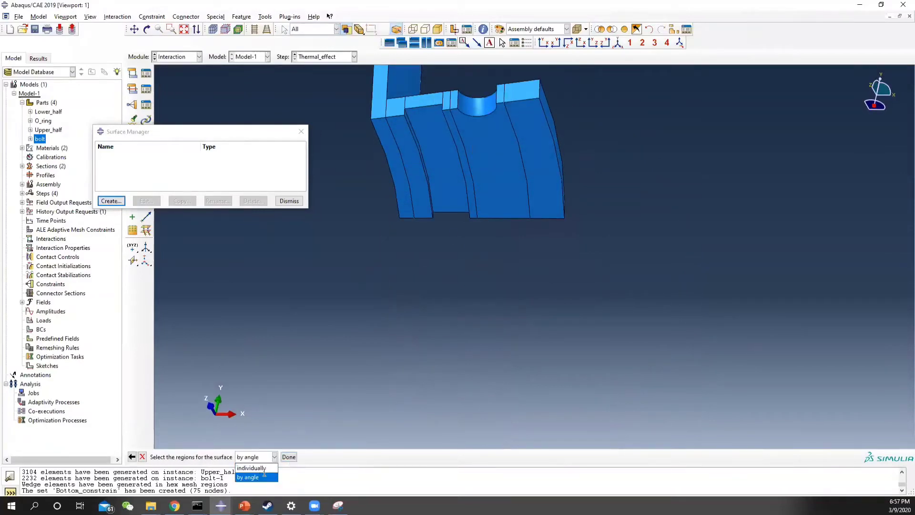
click(477, 160)
shift+click(412, 161)
click(310, 458)
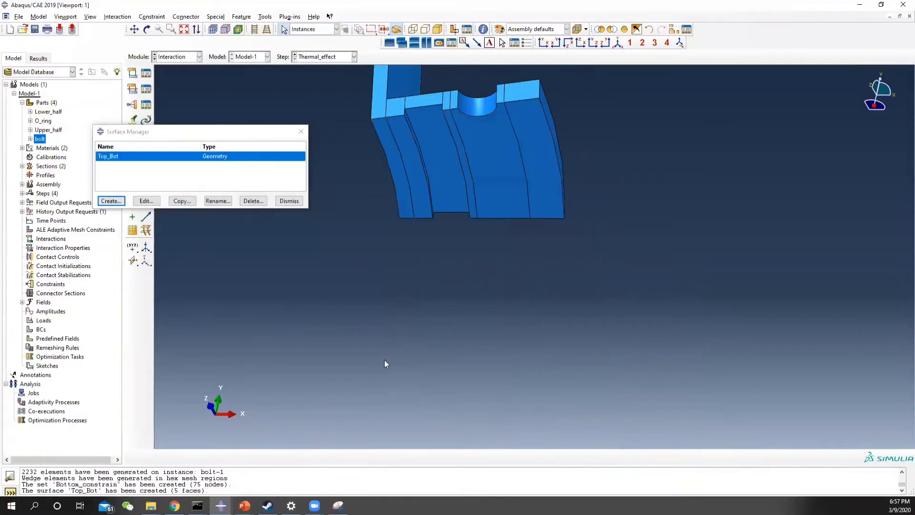
Create a geometry surface named Top_washer from the flange's top face around the bolt hole, selecting regions individually
click(111, 200)
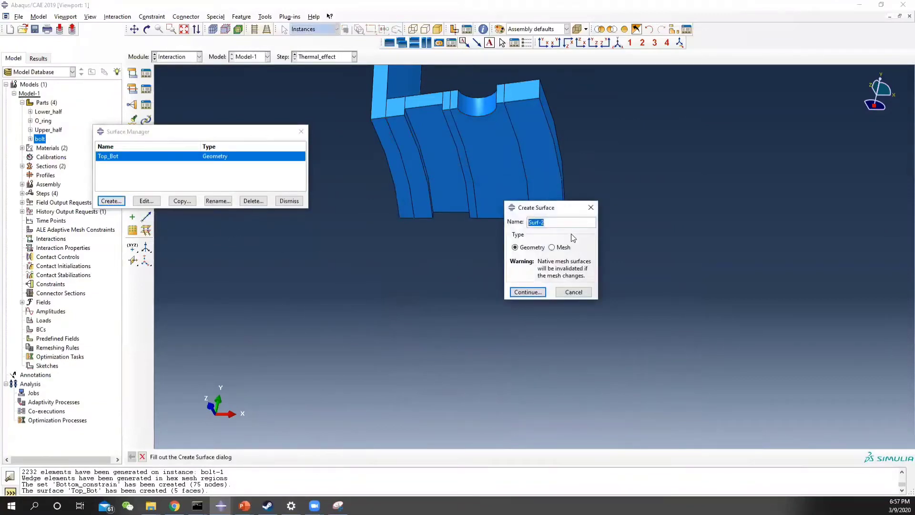
text(Top_washer)
click(528, 292)
ctrl+alt+drag(373, 192, 667, 344)
ctrl+alt+middle_drag(565, 312, 482, 196)
ctrl+alt+drag(512, 245, 523, 277)
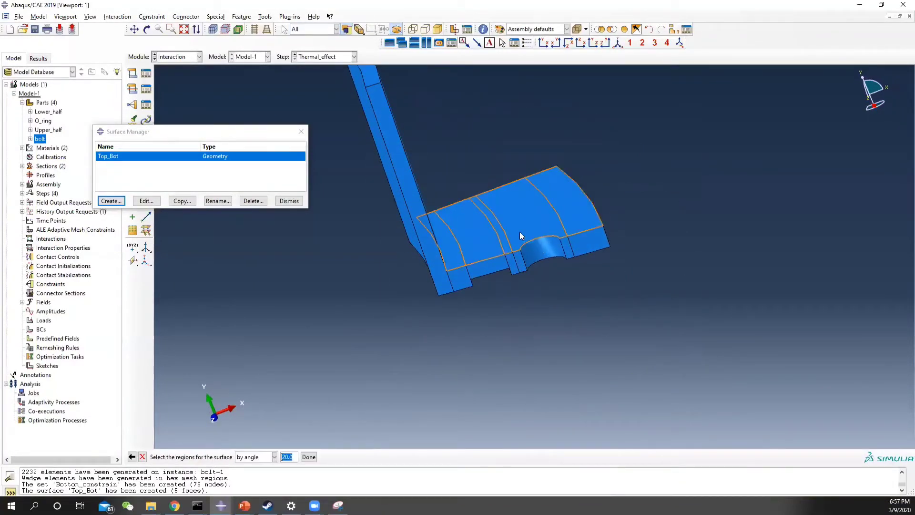
click(274, 457)
click(250, 476)
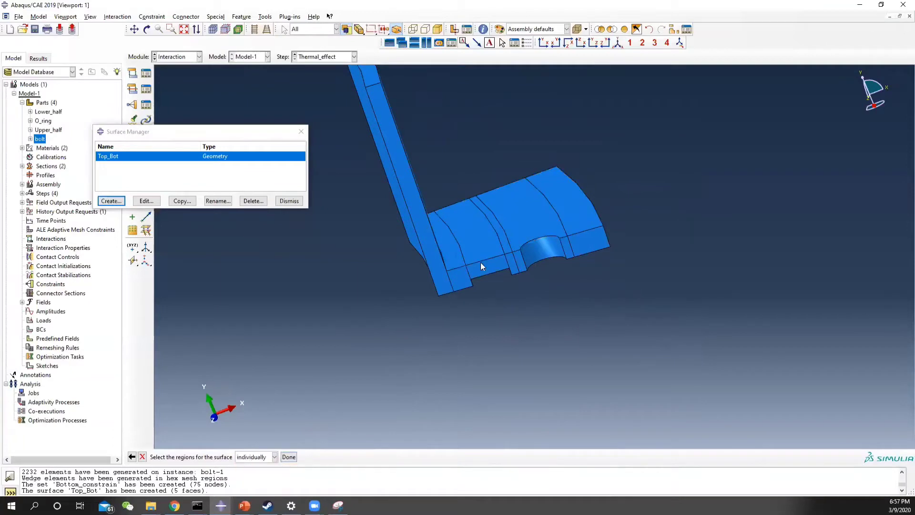
click(519, 236)
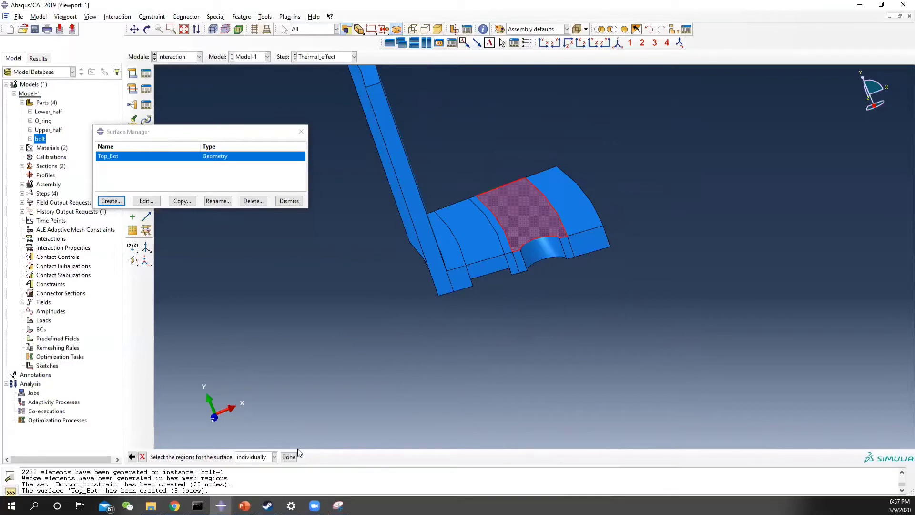
click(288, 458)
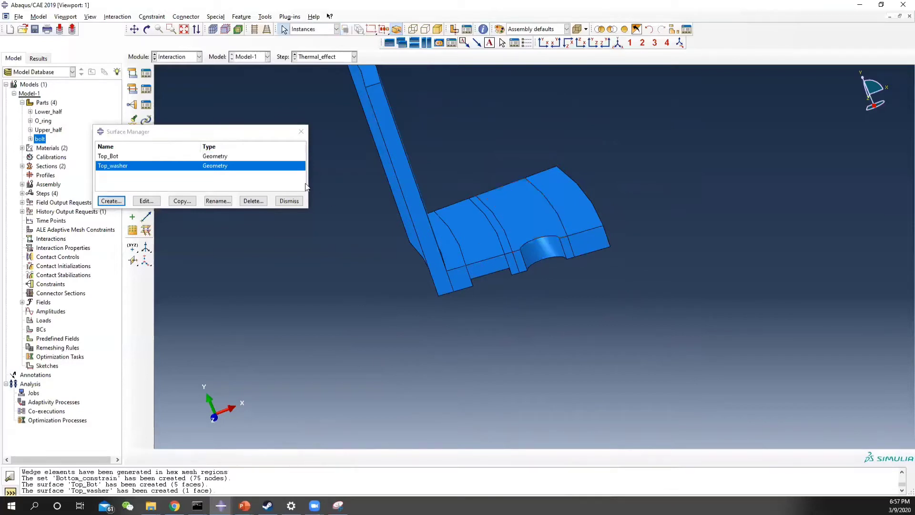
Create a geometry surface named Structure_bolt from the curved bolt-hole face of the upper half
click(111, 202)
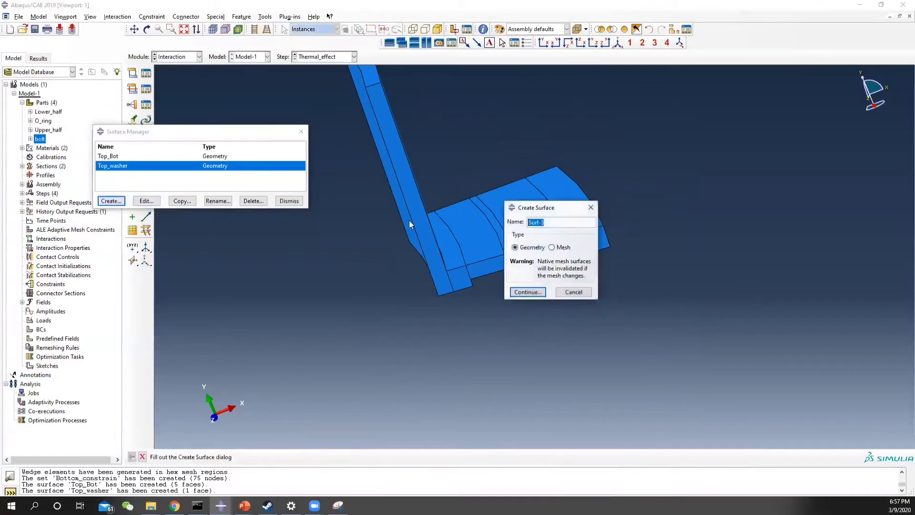
key(BackSpace)
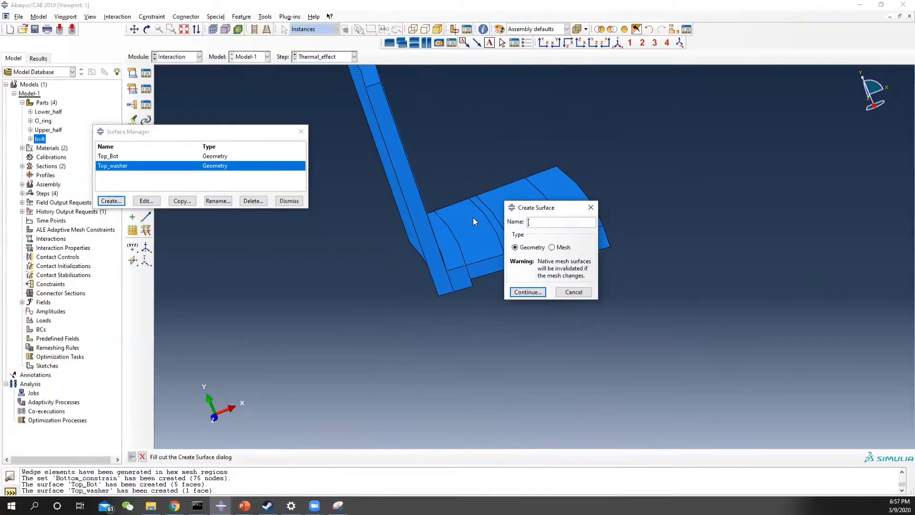
text(Structure_bolt)
key(BackSpace)
key(BackSpace)
key(BackSpace)
text(bolt)
click(527, 291)
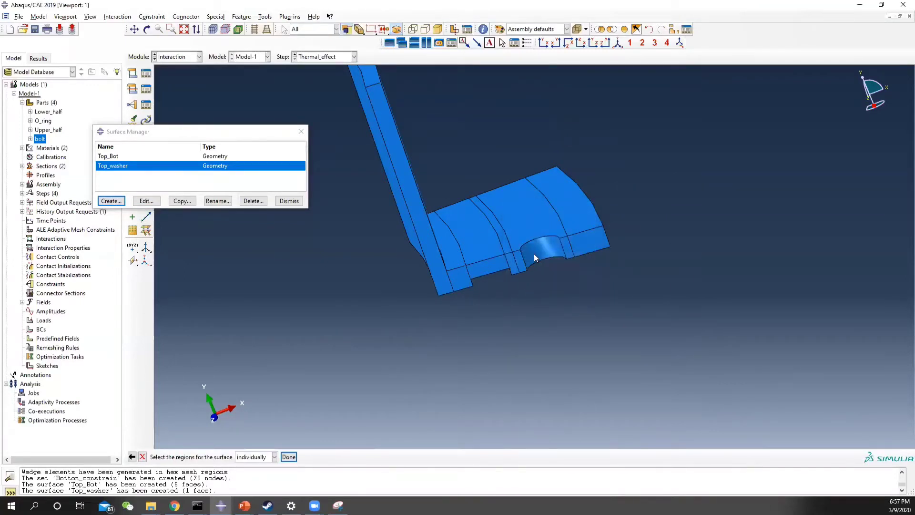
click(534, 257)
click(287, 457)
Start a geometry surface named Structure_oring and expose the underside groove of the upper half for face selection
click(110, 200)
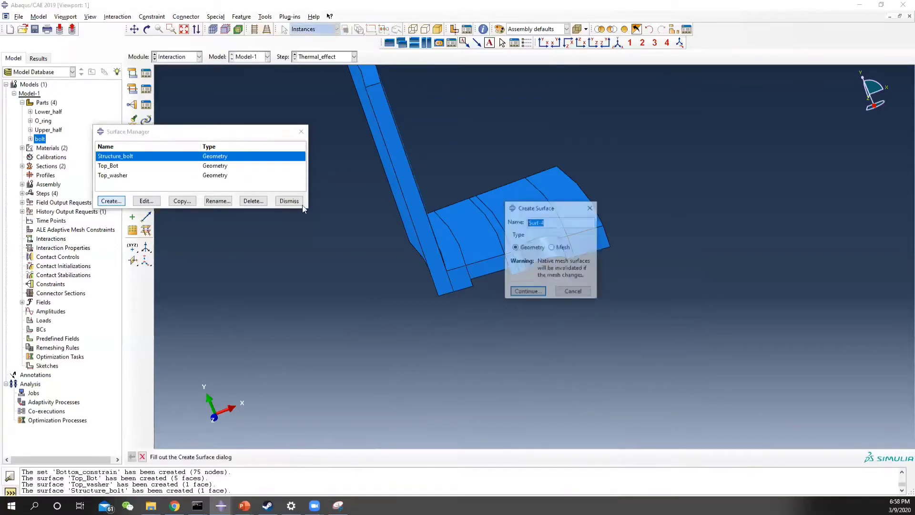
text(Structure_oring)
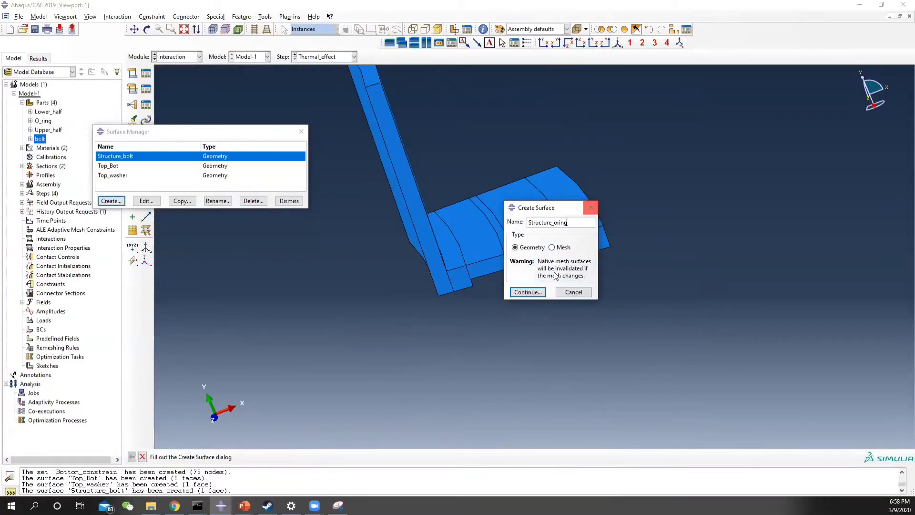
click(527, 291)
ctrl+alt+drag(520, 284, 419, 218)
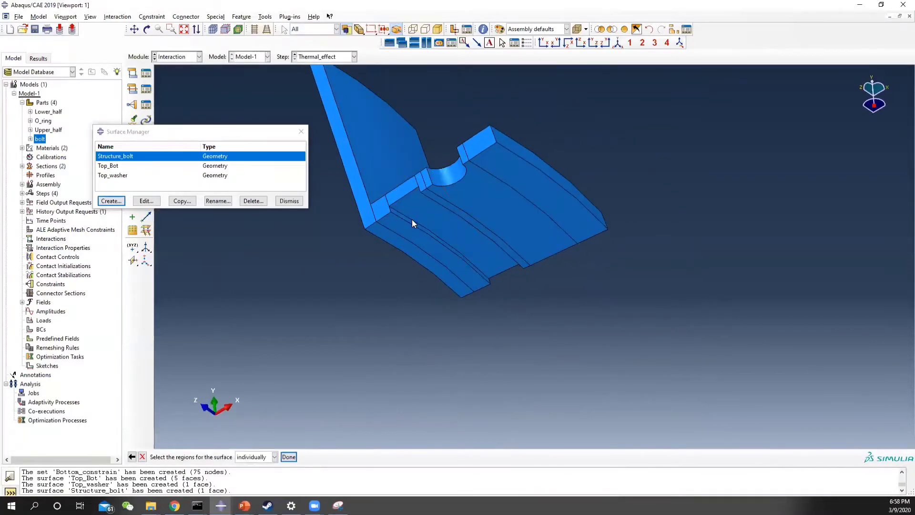
Select the O-ring groove faces on the upper half's flange and finish the Structure_oring surface
click(429, 209)
ctrl+alt+drag(493, 198, 619, 203)
click(289, 457)
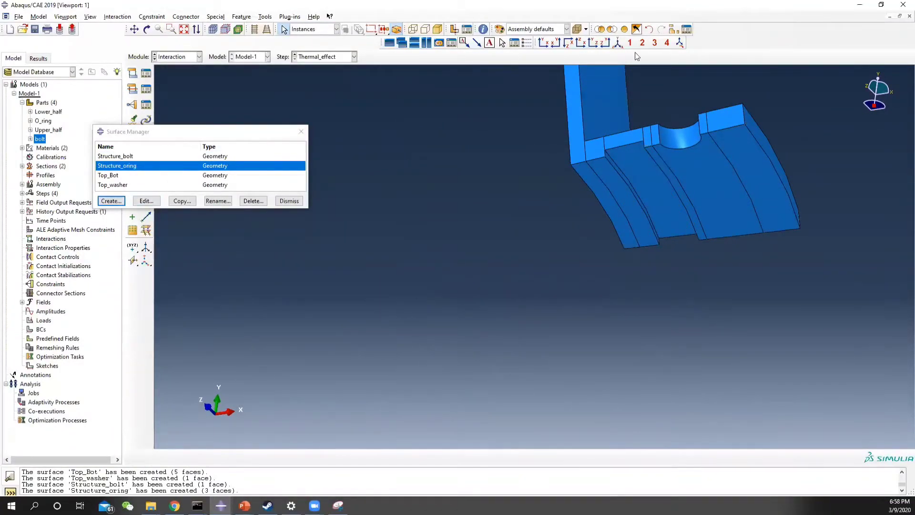
Restore the full assembly and display only the lower half, oriented to expose its upper flange faces
click(648, 30)
click(589, 184)
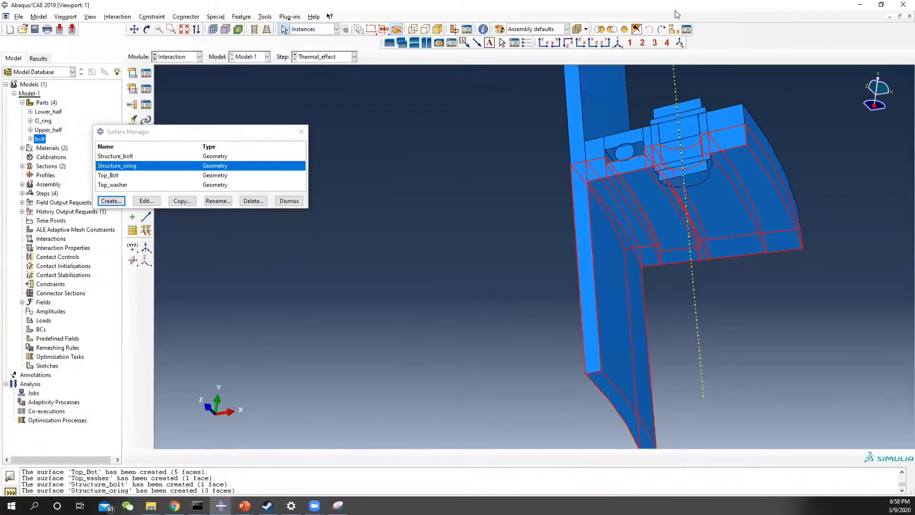
ctrl+alt+drag(634, 242, 549, 227)
Create a geometry surface named Bot_Top from the lower half's upper mating faces on both sides of the groove, selected by angle
click(111, 201)
text(Bot_Top)
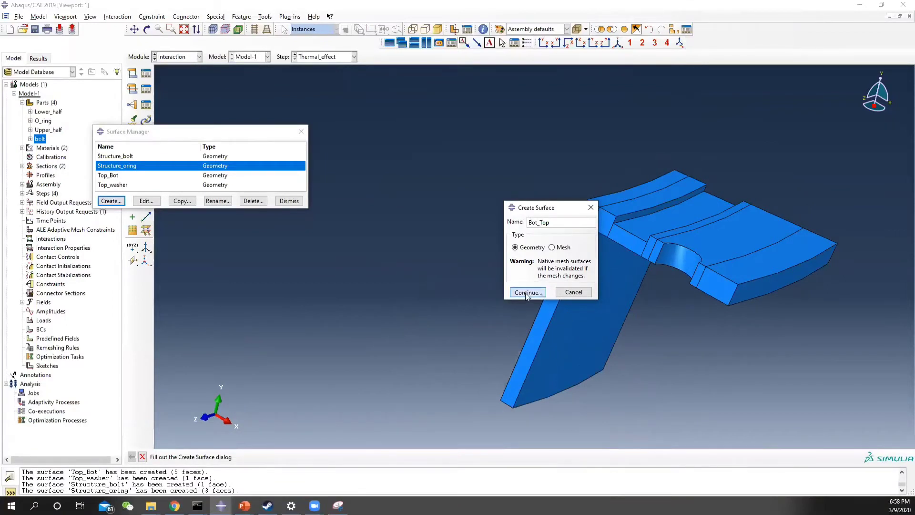
click(527, 291)
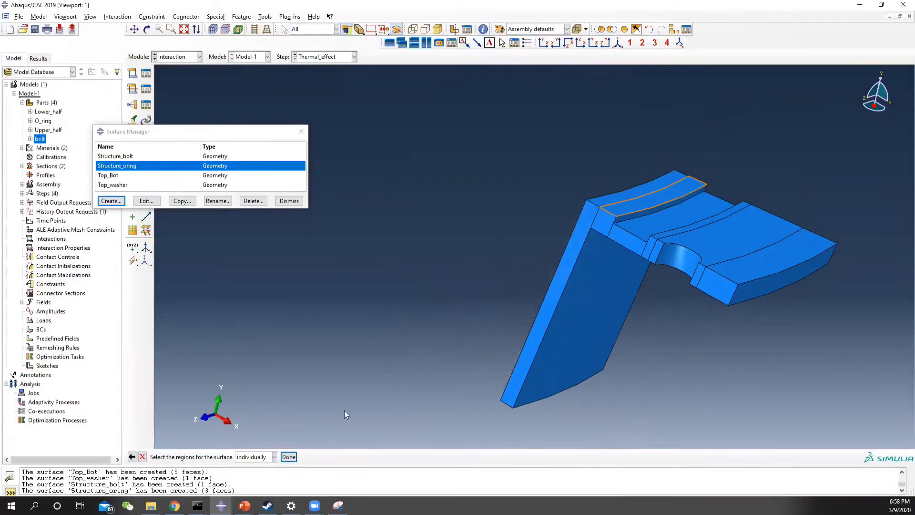
click(274, 456)
click(247, 476)
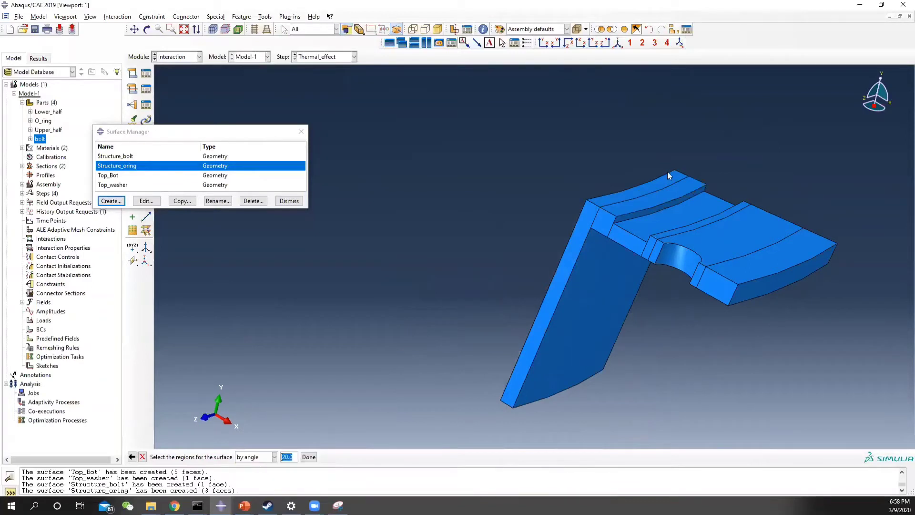
click(647, 192)
shift+click(768, 234)
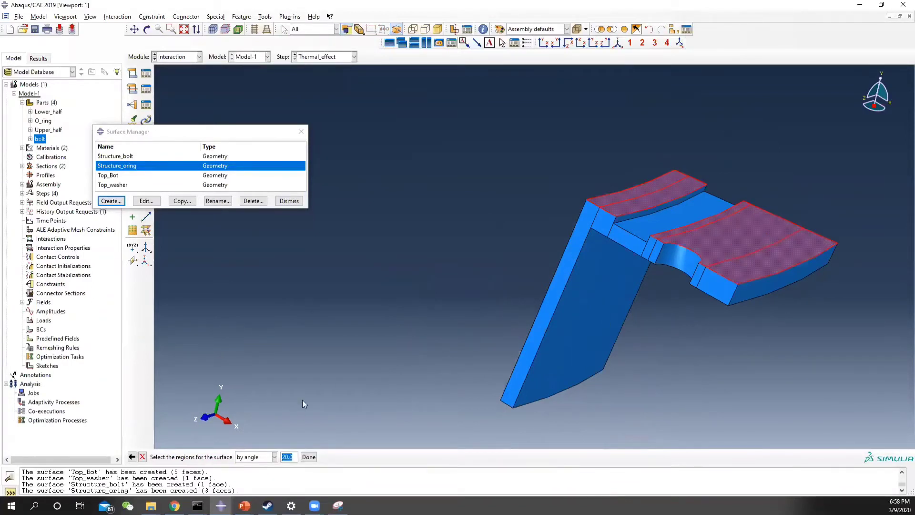
click(309, 456)
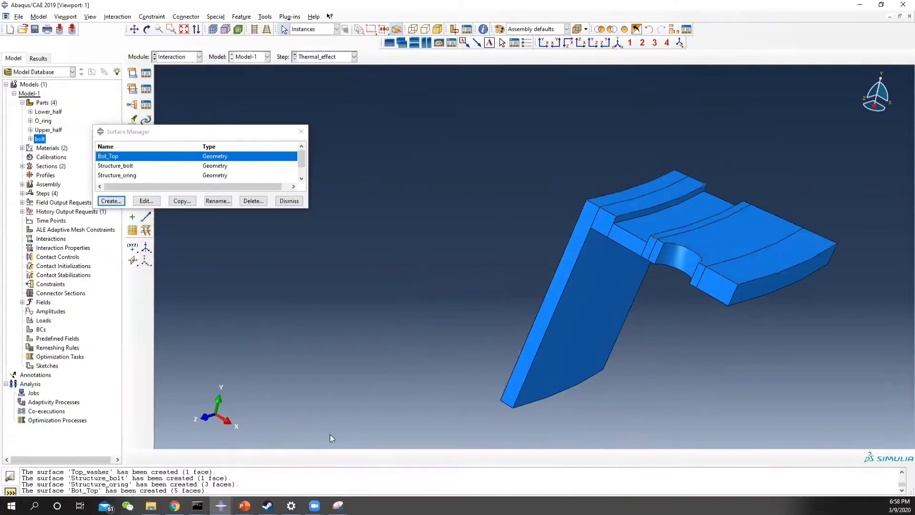
Create a geometry surface named Bot_washer from the washer contact face on the underside of the lower half's flange, selected individually
scroll(128, 176, down, 1)
scroll(128, 176, up, 1)
scroll(129, 177, down, 1)
scroll(128, 178, down, 1)
click(111, 200)
text(Bot_washer)
click(521, 291)
mouse_move(713, 246)
ctrl+alt+mouse_down()
mouse_move(645, 172)
mouse_move(701, 235)
ctrl+alt+mouse_up()
ctrl+alt+drag(662, 262, 412, 157)
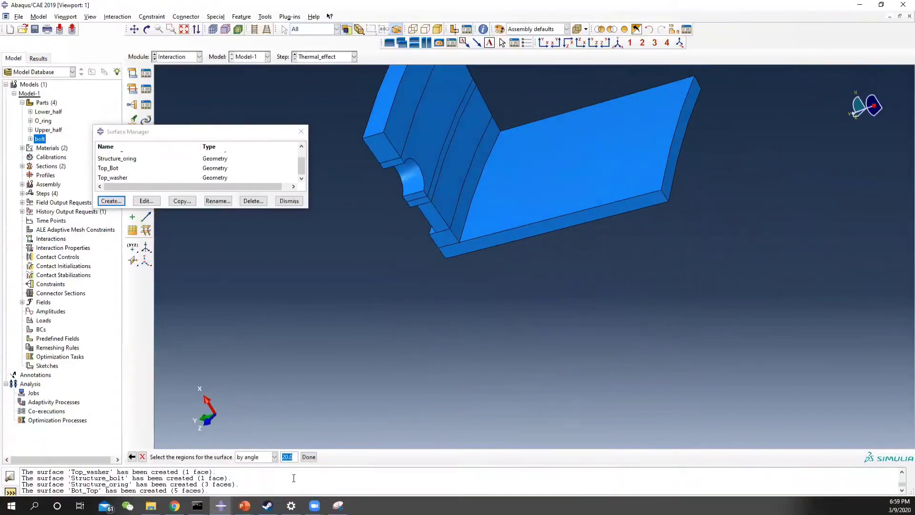
click(275, 457)
click(251, 467)
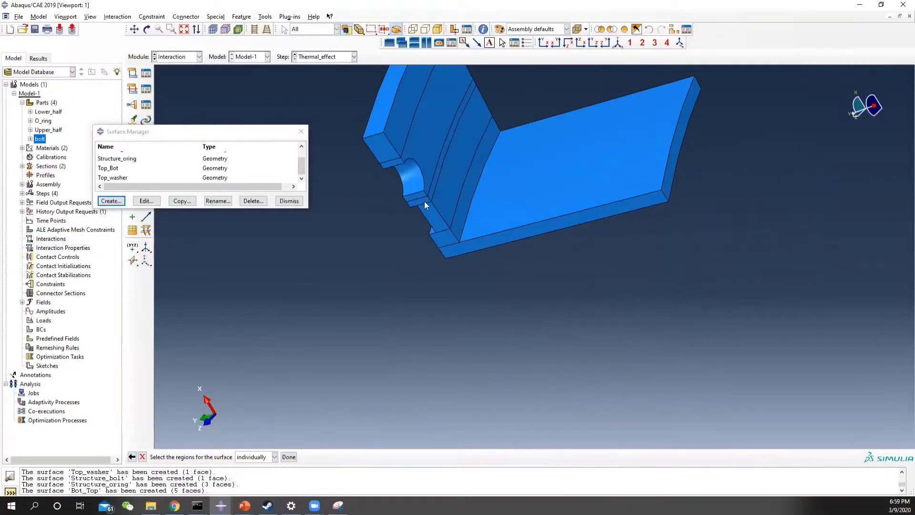
click(417, 136)
click(288, 457)
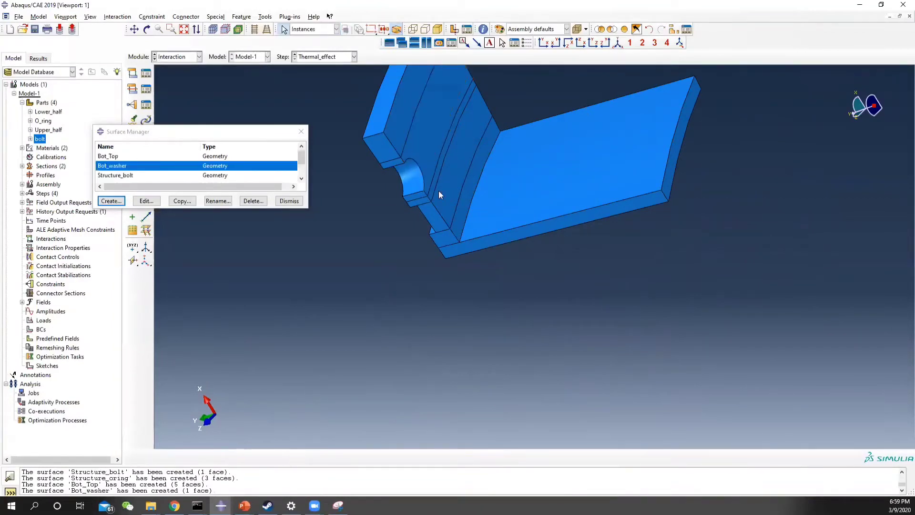
Edit the Structure_bolt surface to add the curved bolt-hole face of the lower half
ctrl+alt+drag(421, 117, 648, 186)
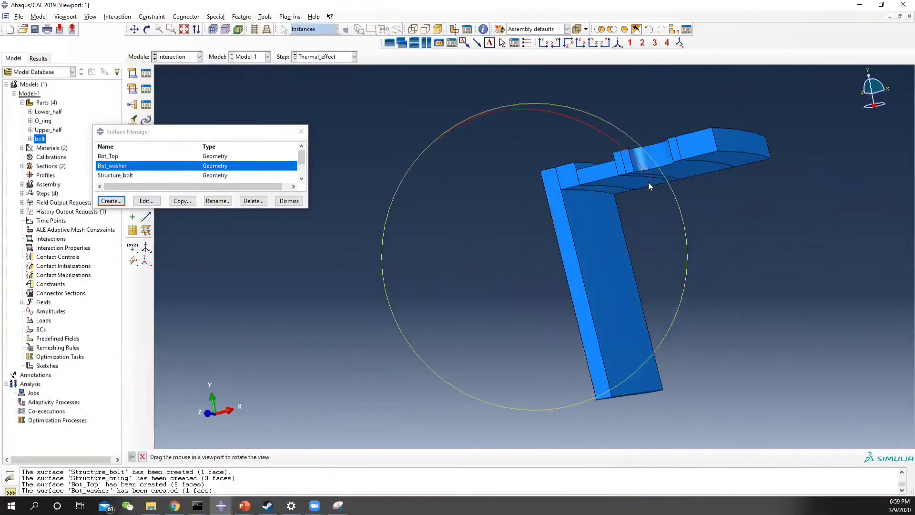
scroll(128, 172, down, 3)
scroll(128, 171, up, 2)
click(127, 169)
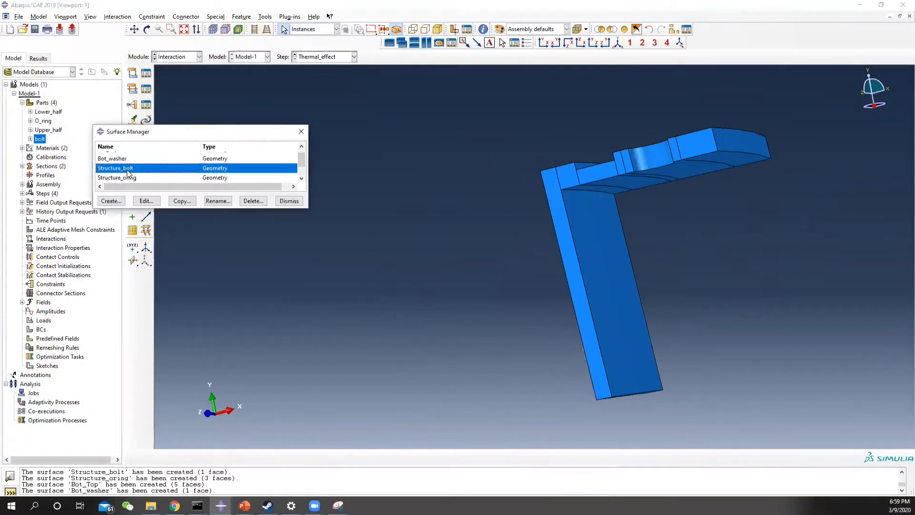
click(146, 201)
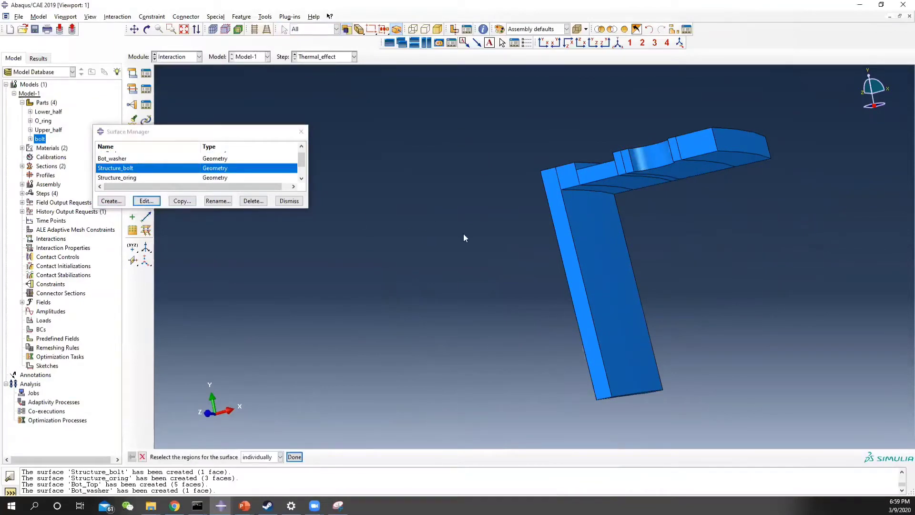
click(653, 156)
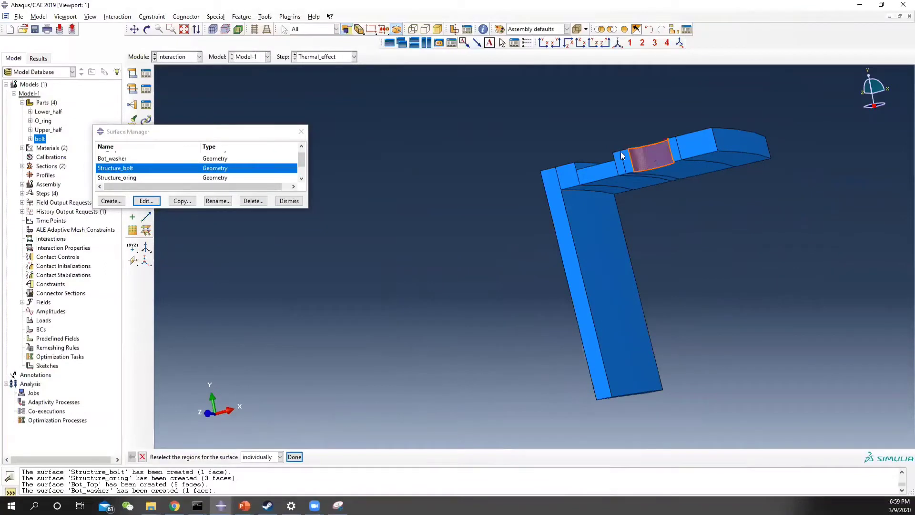
click(295, 457)
scroll(130, 177, down, 1)
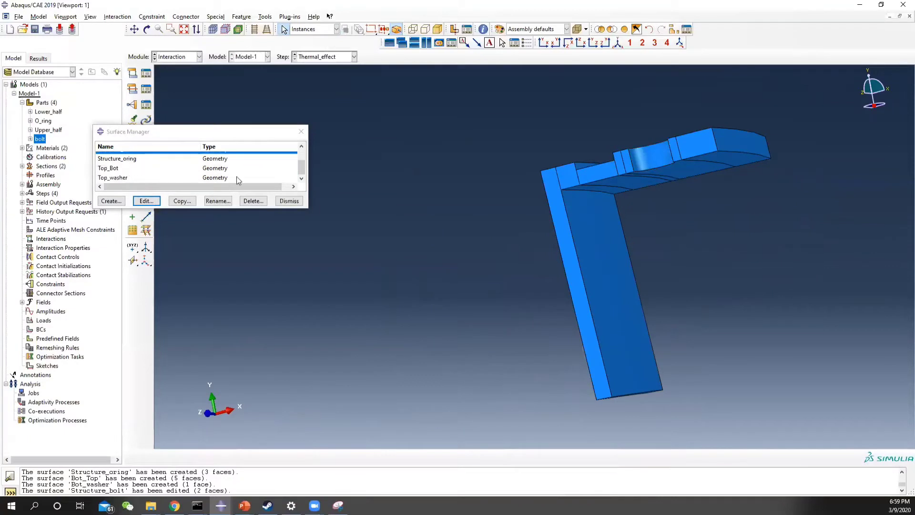
Edit the Structure_oring surface to add the two side walls and floor of the lower half's O-ring groove
ctrl+alt+drag(613, 222, 605, 334)
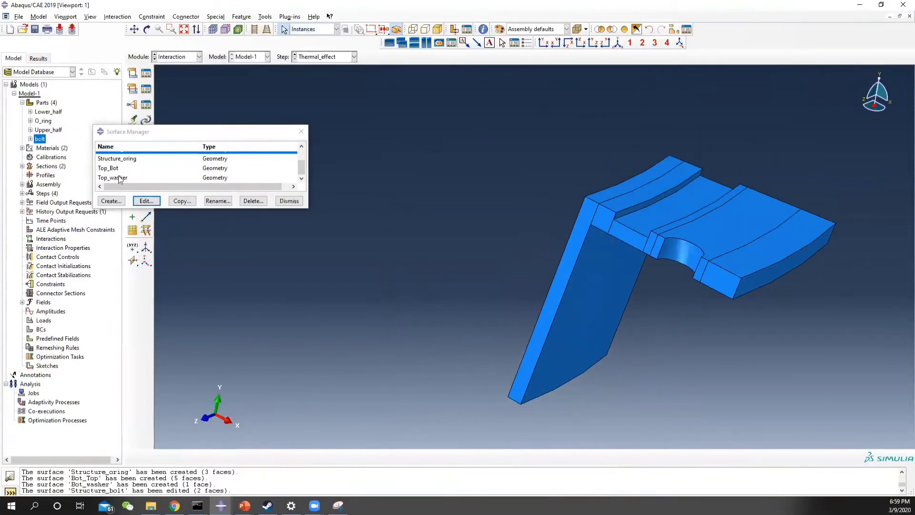
click(130, 160)
click(147, 200)
ctrl+alt+drag(773, 273, 620, 202)
click(615, 199)
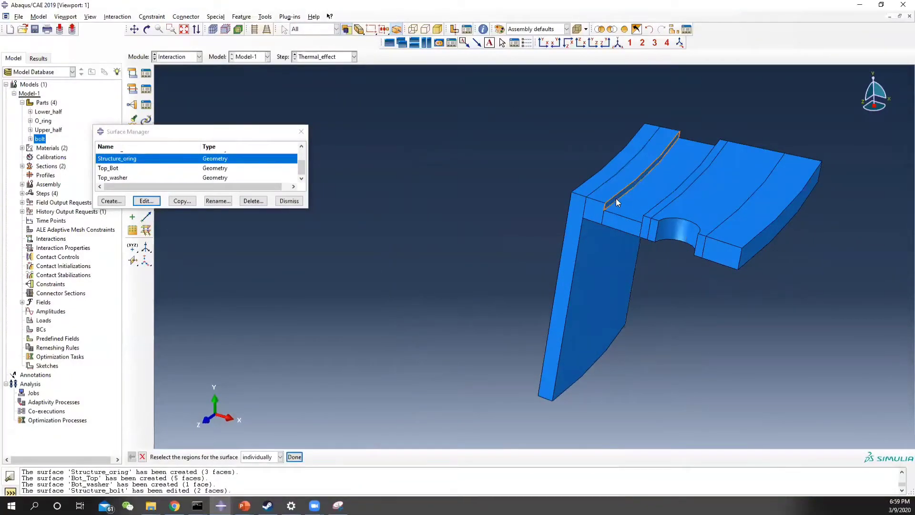
ctrl+alt+drag(735, 237, 724, 212)
ctrl+alt+drag(548, 221, 660, 222)
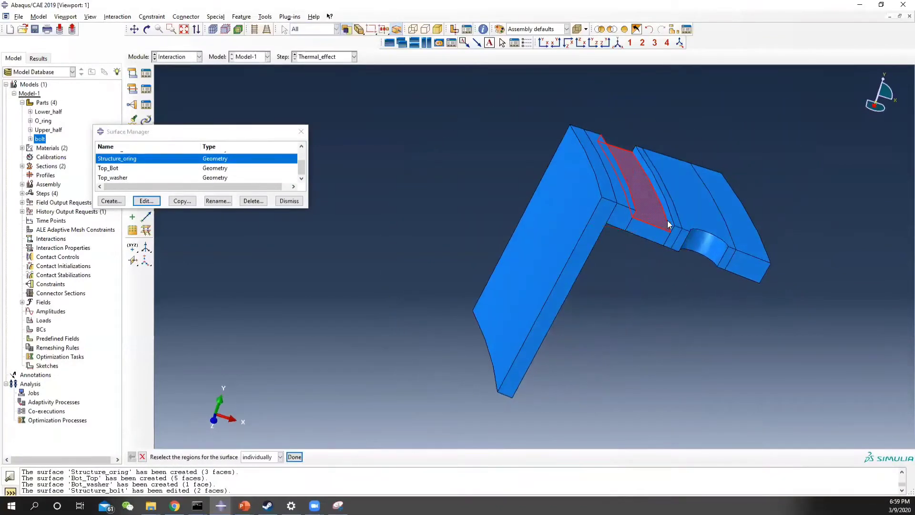
click(294, 457)
Restore the full assembly and display only the upper and lower halves, without the bolt and O-ring
ctrl+alt+drag(632, 244, 562, 181)
click(650, 29)
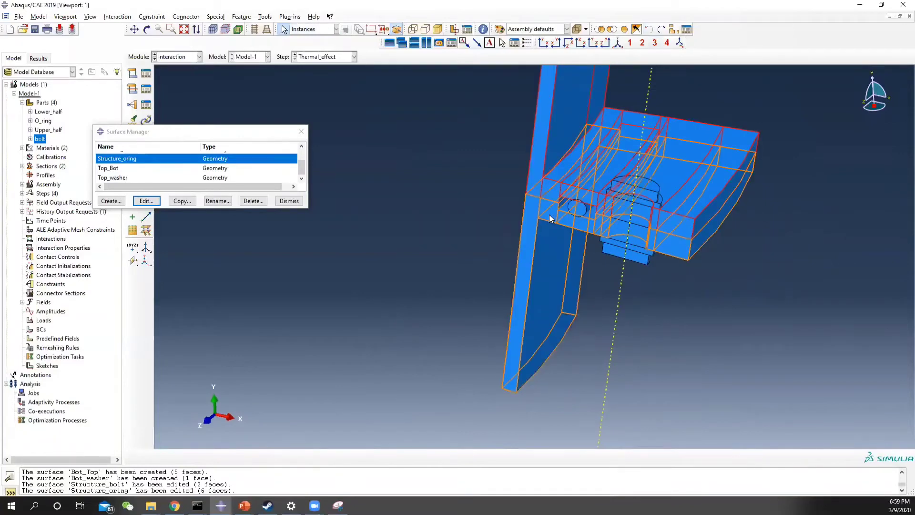
click(599, 29)
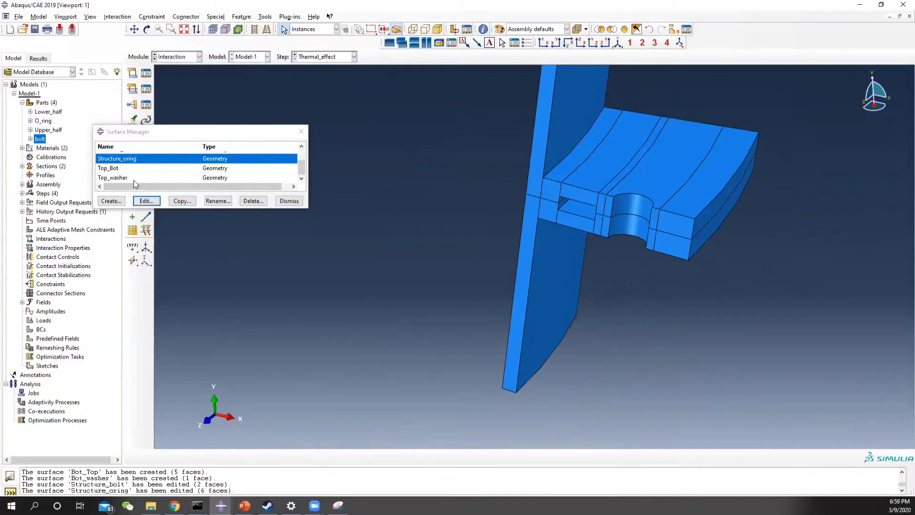
Check the faces assigned to the Structure_oring, Top_Bot, Bot_Top, Bot_washer, Top_washer and Structure_bolt surfaces, then close the surface manager
click(146, 201)
mouse_move(596, 231)
ctrl+alt+mouse_down()
mouse_move(601, 132)
mouse_move(499, 373)
ctrl+alt+mouse_up()
click(123, 168)
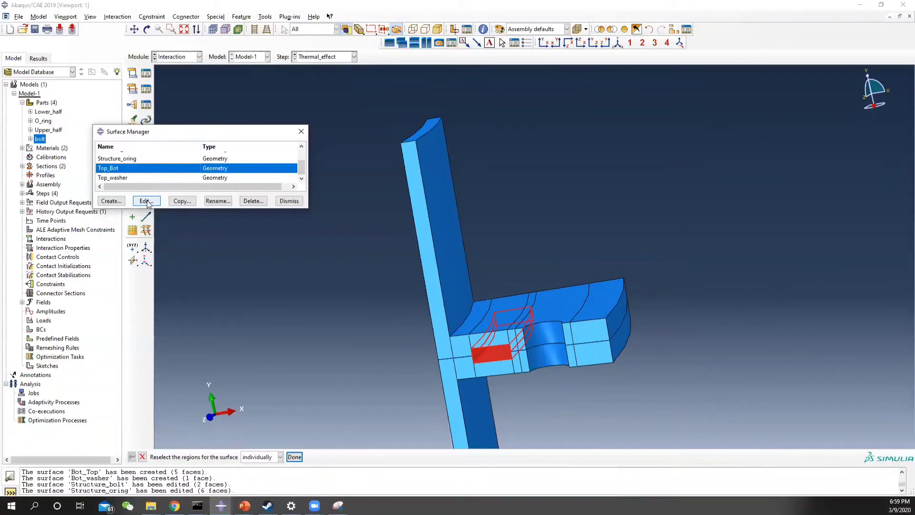
click(147, 201)
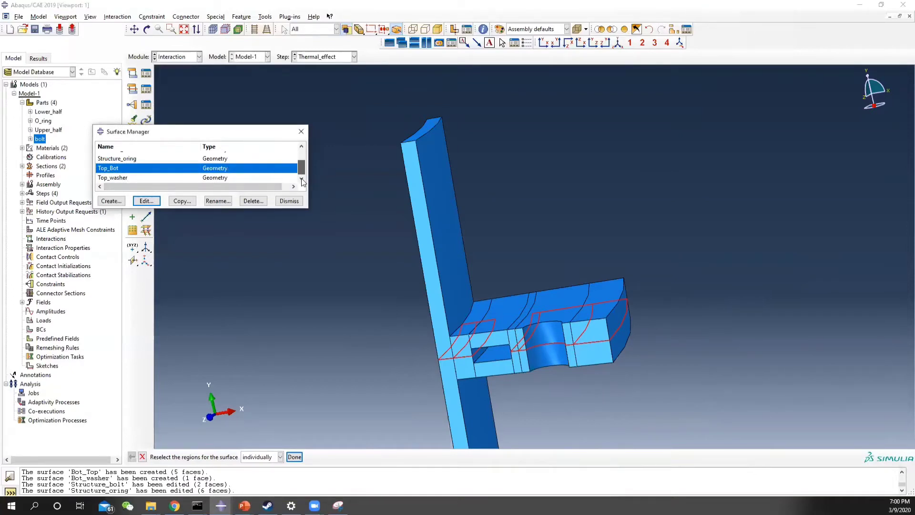
scroll(301, 164, up, 1)
click(124, 157)
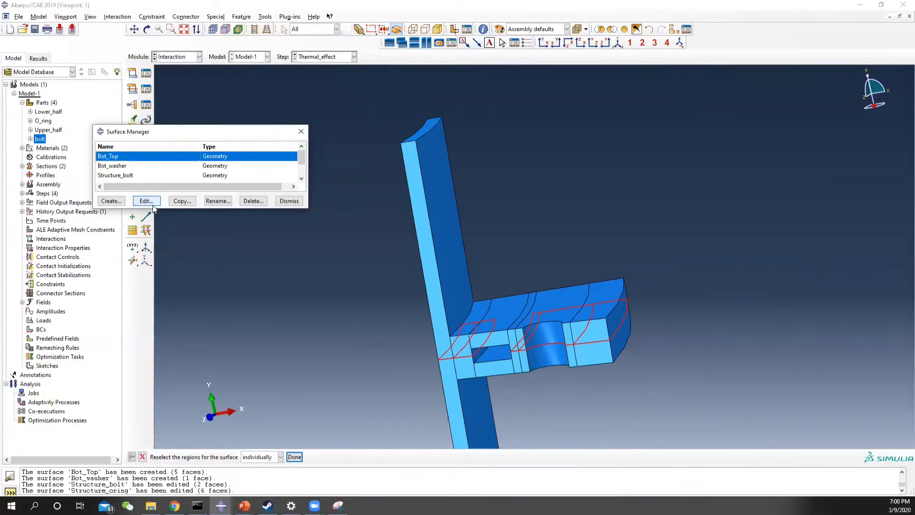
click(126, 166)
click(145, 201)
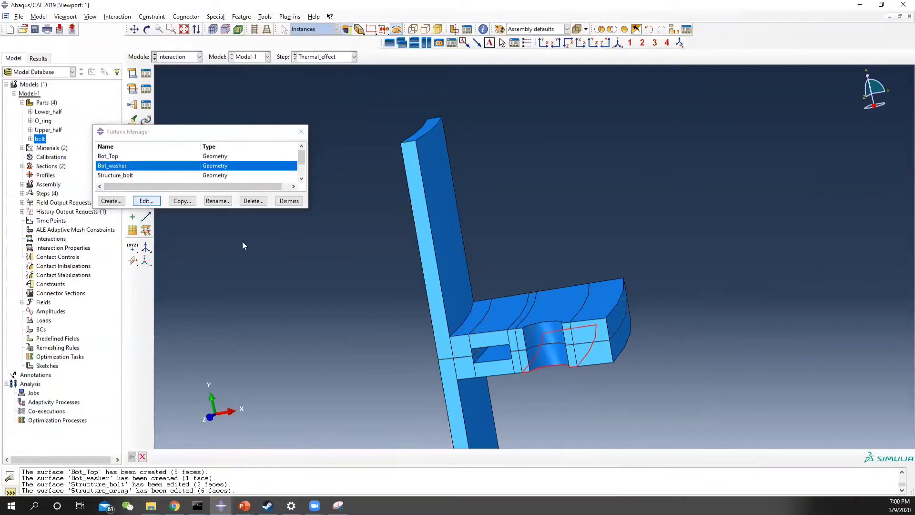
scroll(174, 170, down, 1)
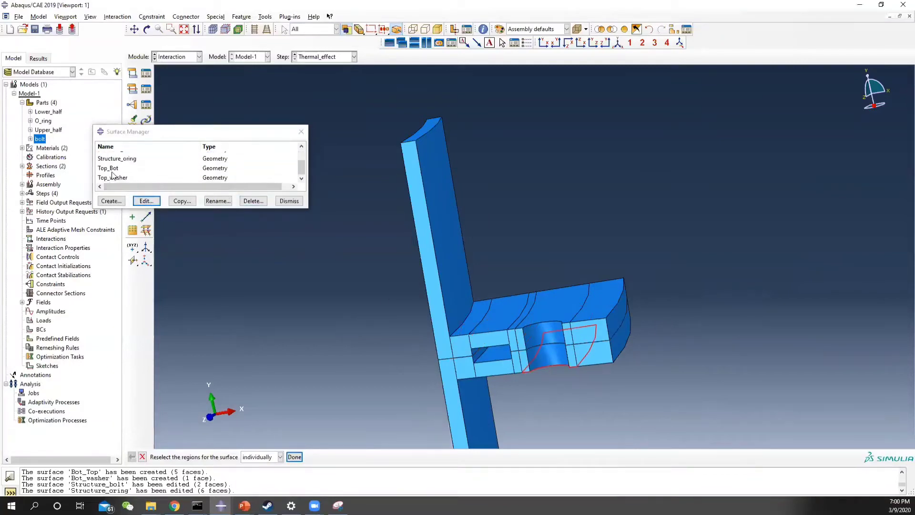
click(115, 177)
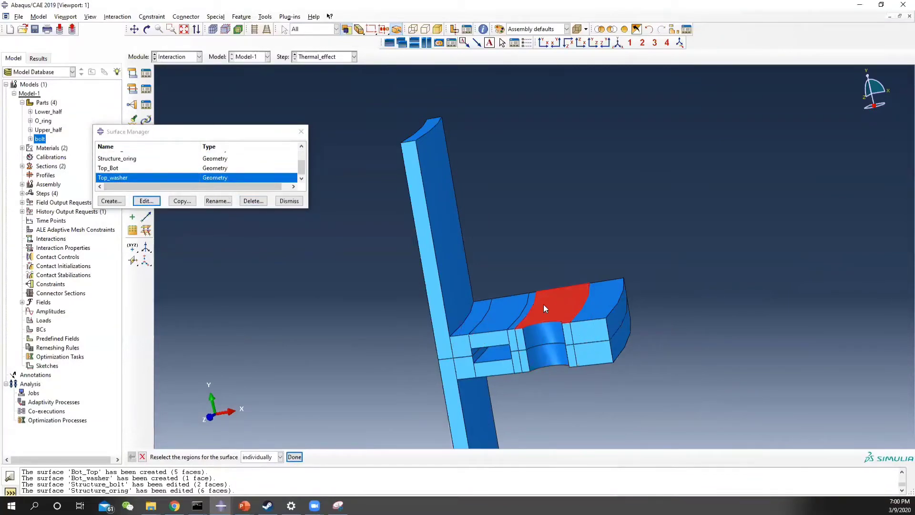
scroll(143, 169, up, 2)
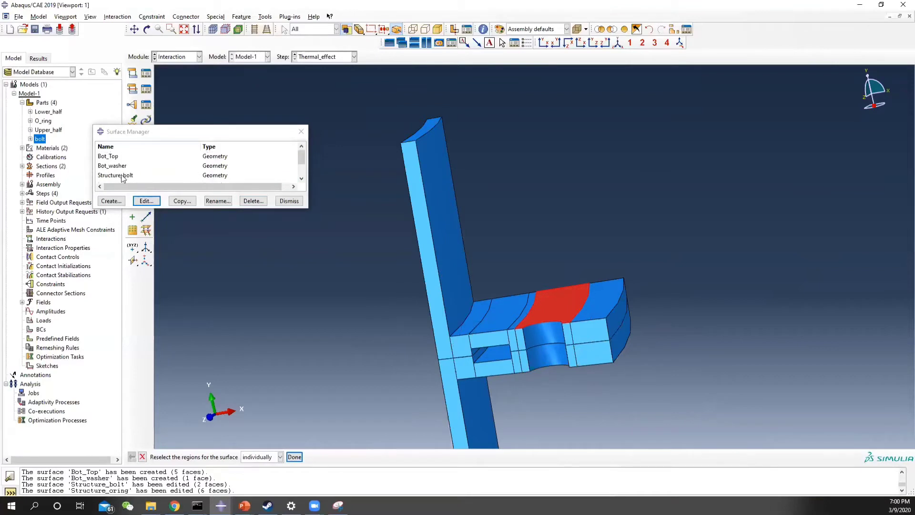
click(125, 175)
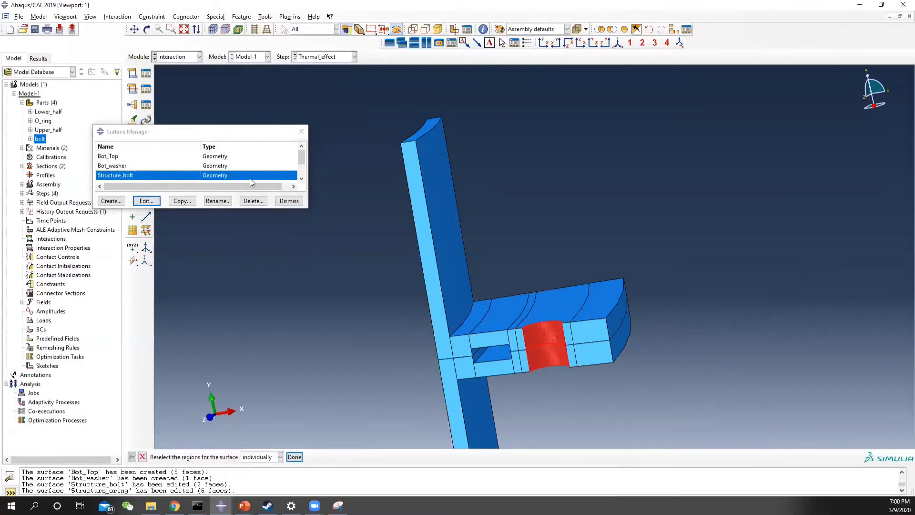
click(142, 457)
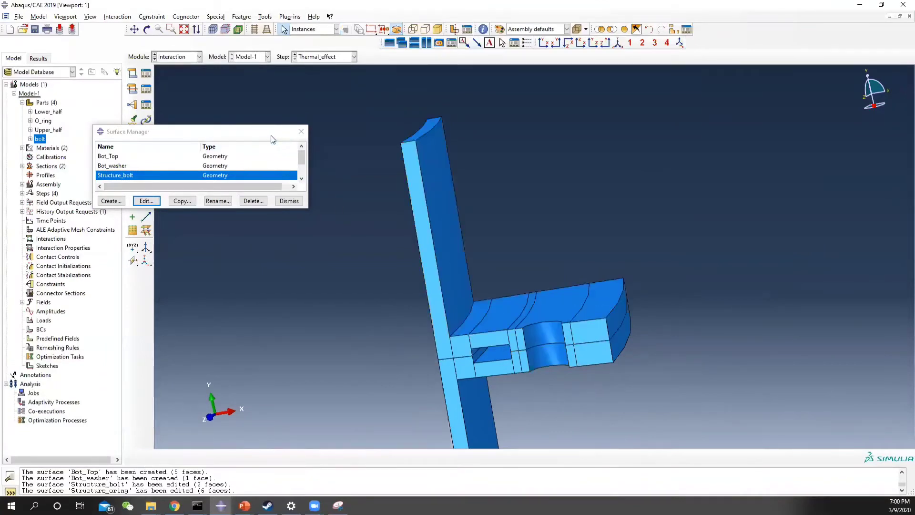
click(301, 131)
Restore the full assembly and display only the bolt
scroll(563, 328, down, 2)
ctrl+alt+middle_drag(482, 305, 468, 219)
click(636, 28)
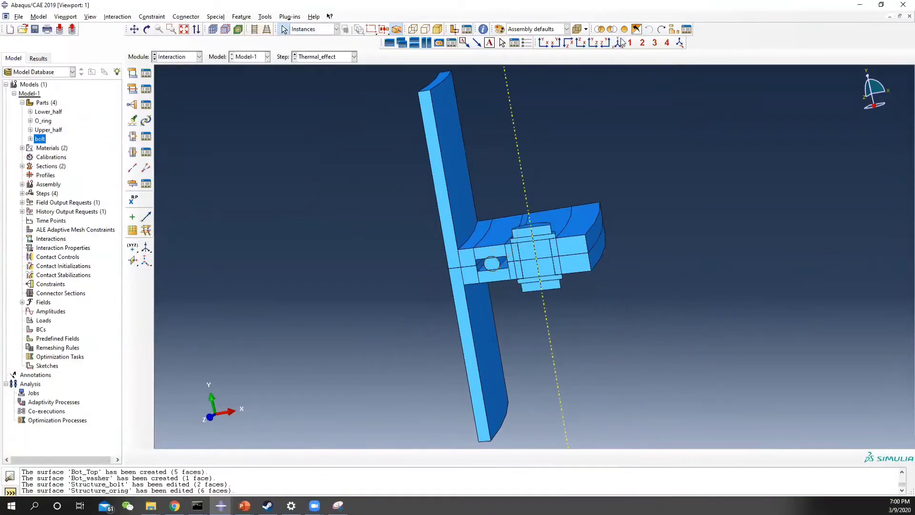
click(531, 234)
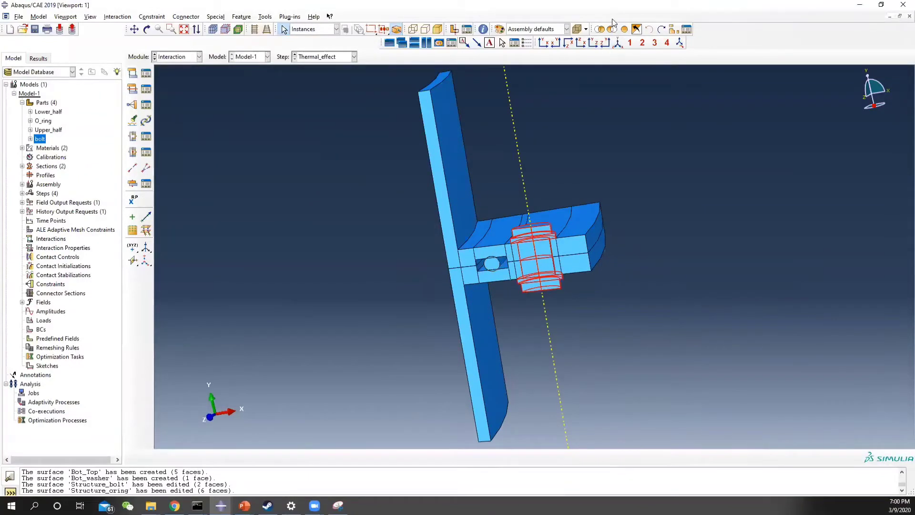
click(599, 29)
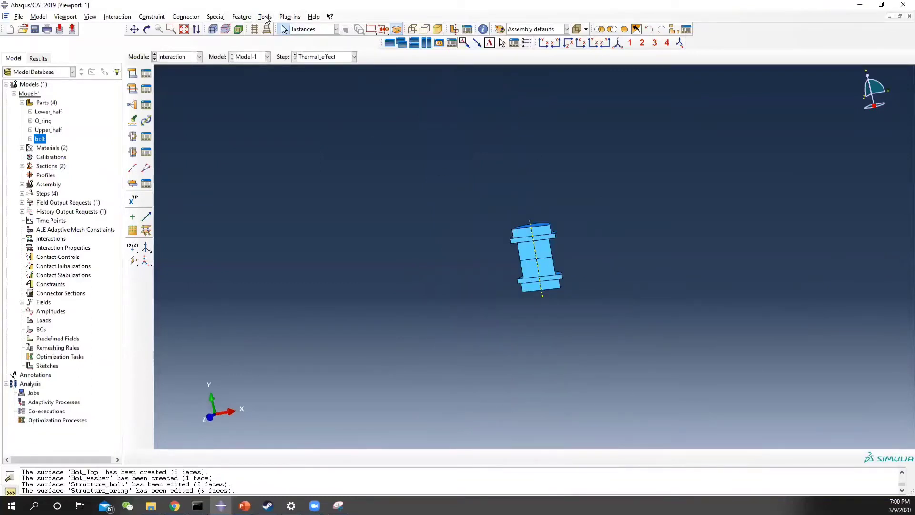
Create a geometry surface named bolt_top from the underside face of the bolt's upper washer
click(265, 18)
mouse_move(286, 63)
click(336, 73)
click(124, 200)
text(bot)
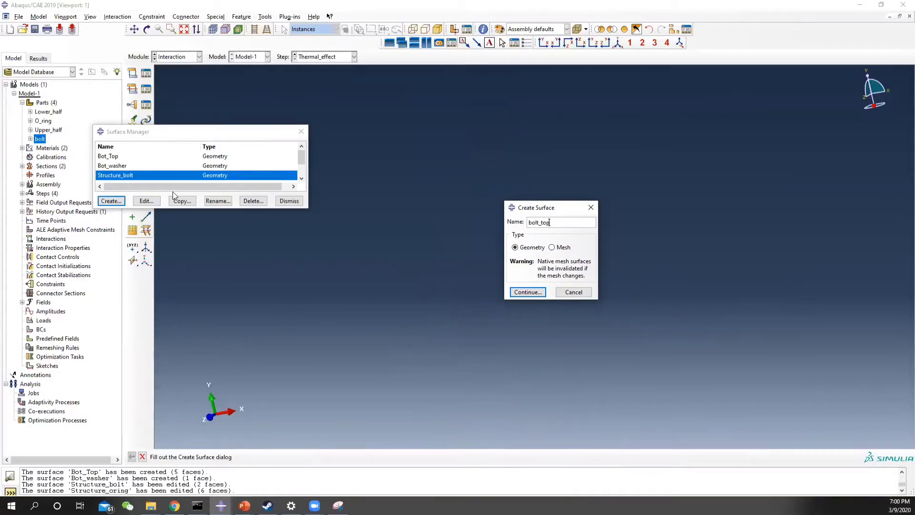
click(528, 292)
ctrl+alt+drag(561, 266, 468, 202)
scroll(555, 237, up, 5)
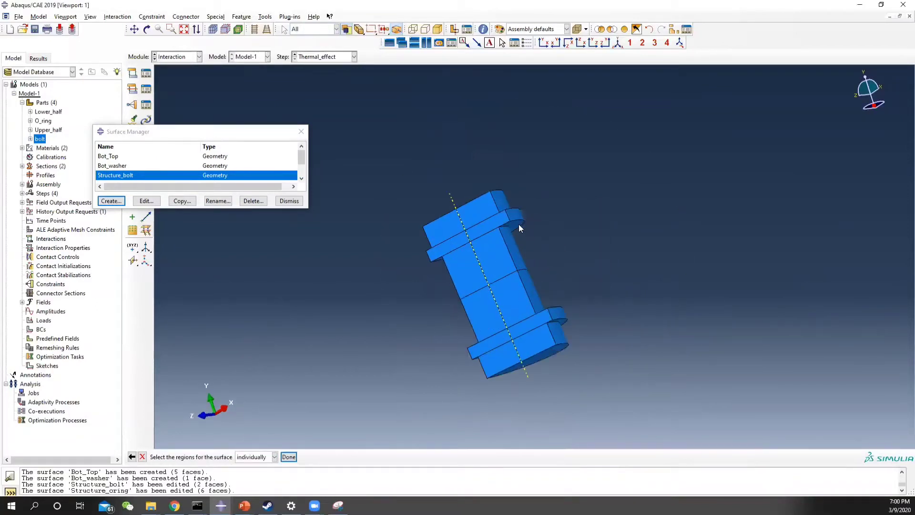
click(519, 225)
click(289, 457)
Create a geometry surface named bolt_bot from the upward-facing face of the bolt's lower washer
click(111, 201)
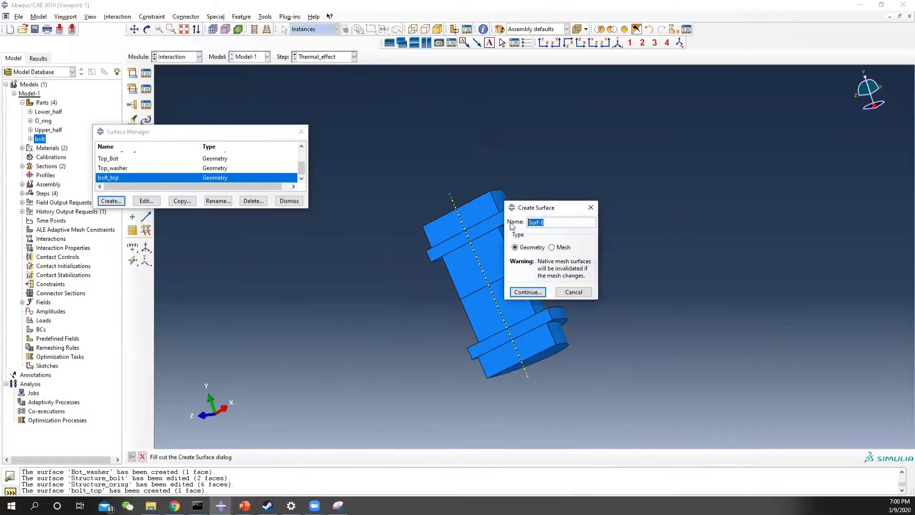
key(BackSpace)
click(524, 292)
ctrl+alt+drag(549, 330, 552, 379)
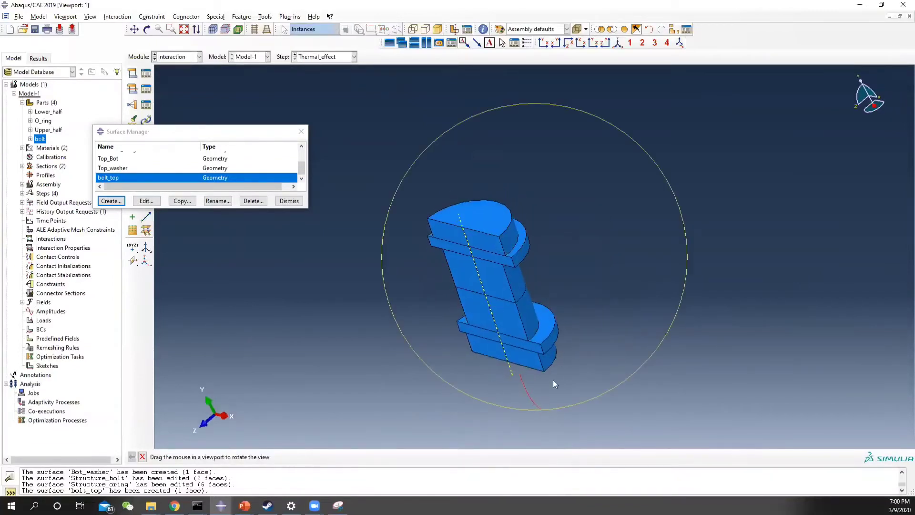
click(540, 326)
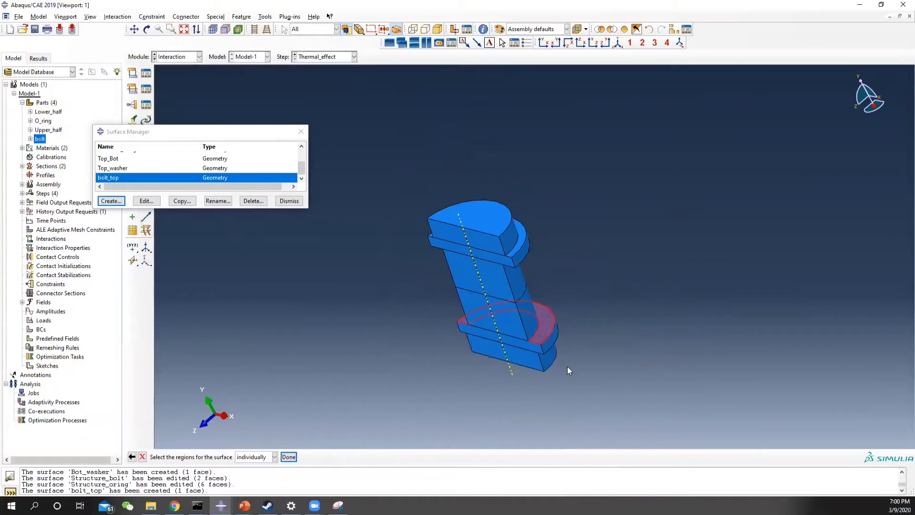
click(288, 456)
Create a geometry surface named bolt from the two curved faces of the bolt shank, then close the surface manager
click(111, 201)
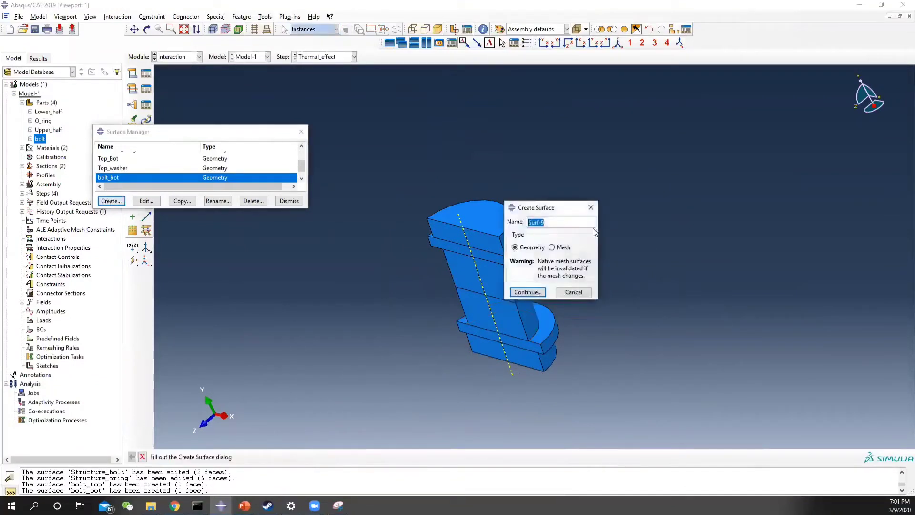
text(bolt)
click(533, 292)
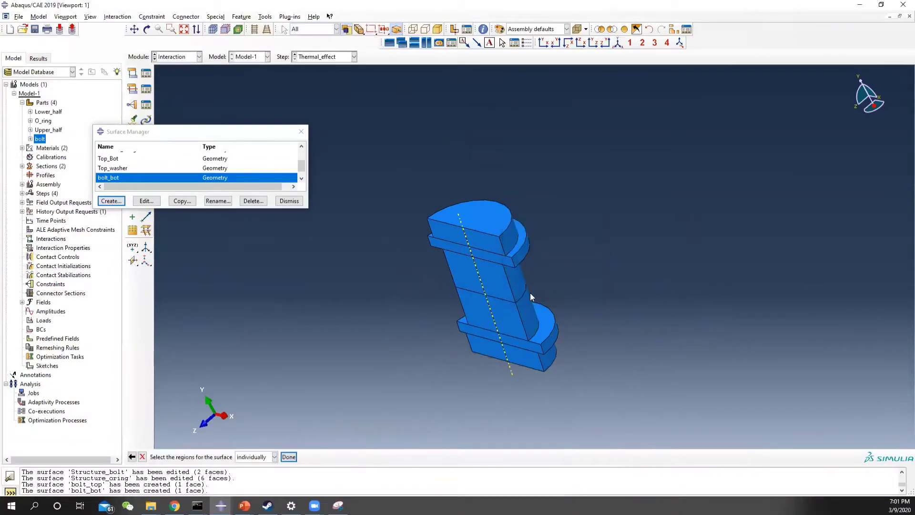
click(519, 281)
shift+click(530, 307)
click(288, 456)
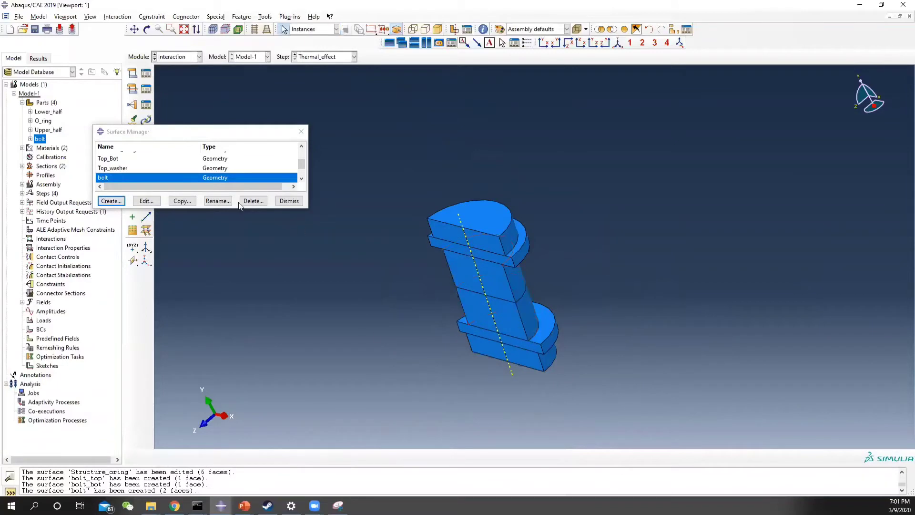
click(300, 133)
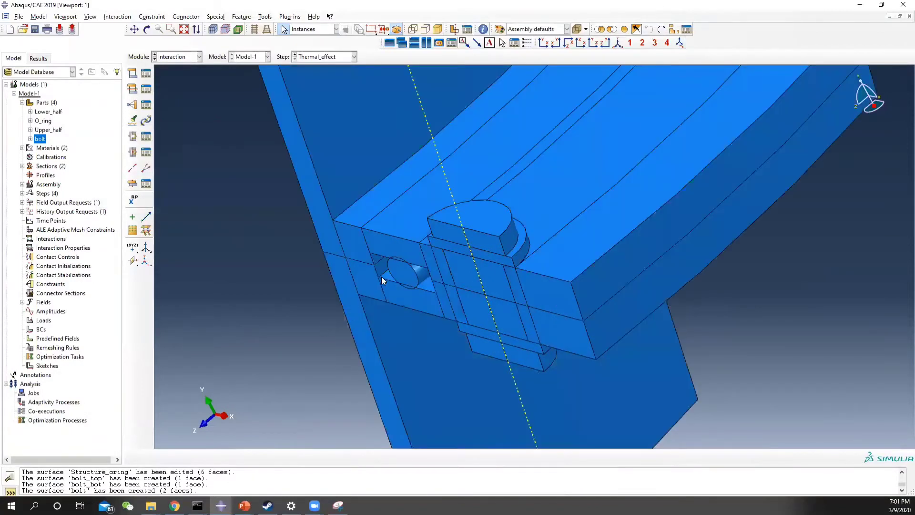
Display only the O-ring from the full assembly and create a geometry surface named O_ring from its outer face
click(405, 270)
click(601, 29)
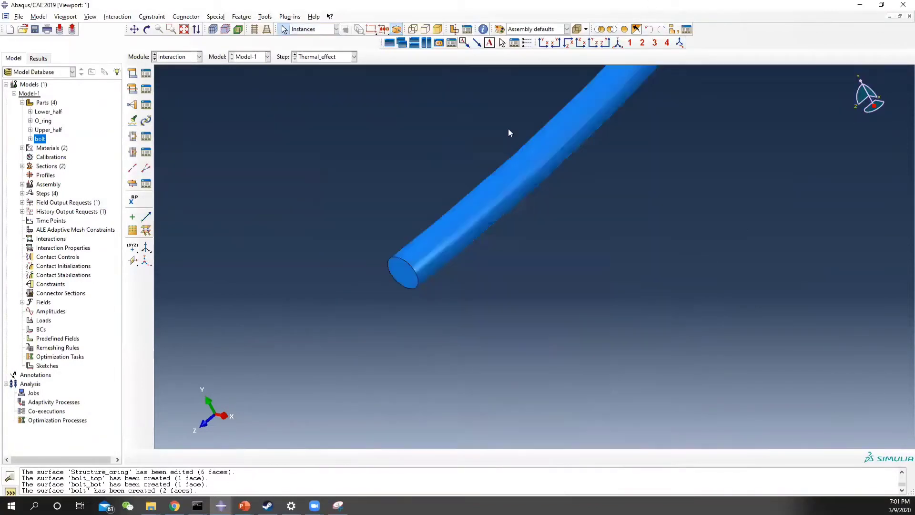
click(264, 17)
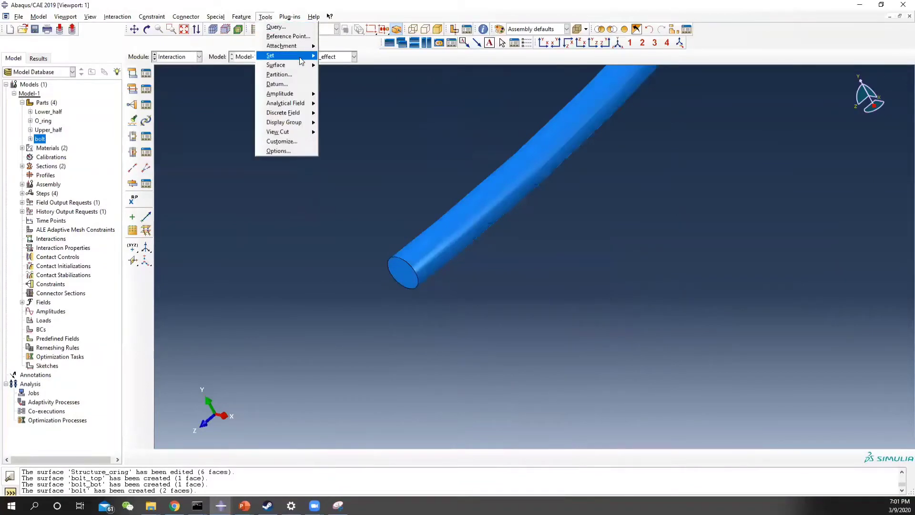
mouse_move(300, 56)
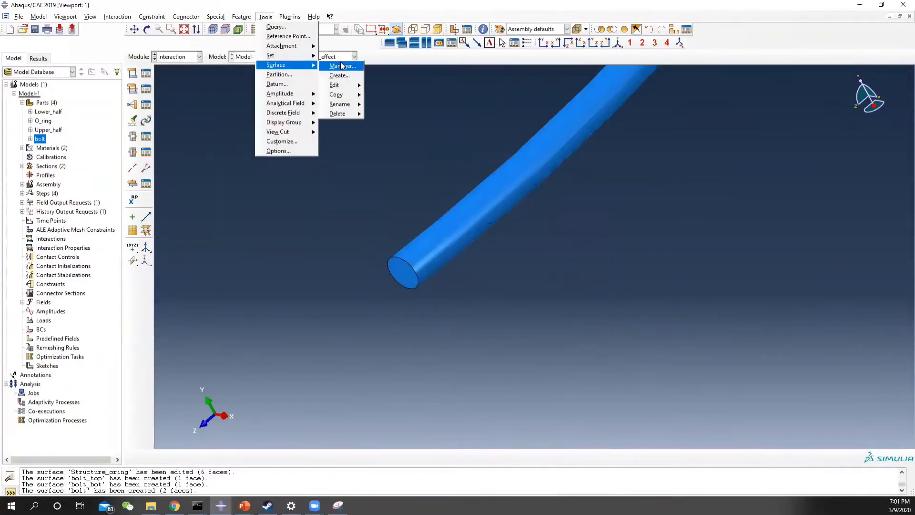
click(342, 64)
click(110, 201)
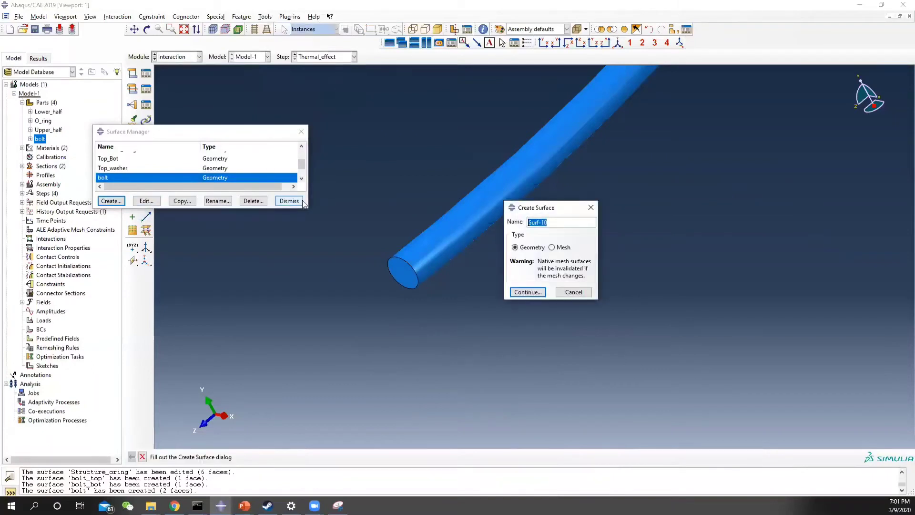
text(C)
click(528, 292)
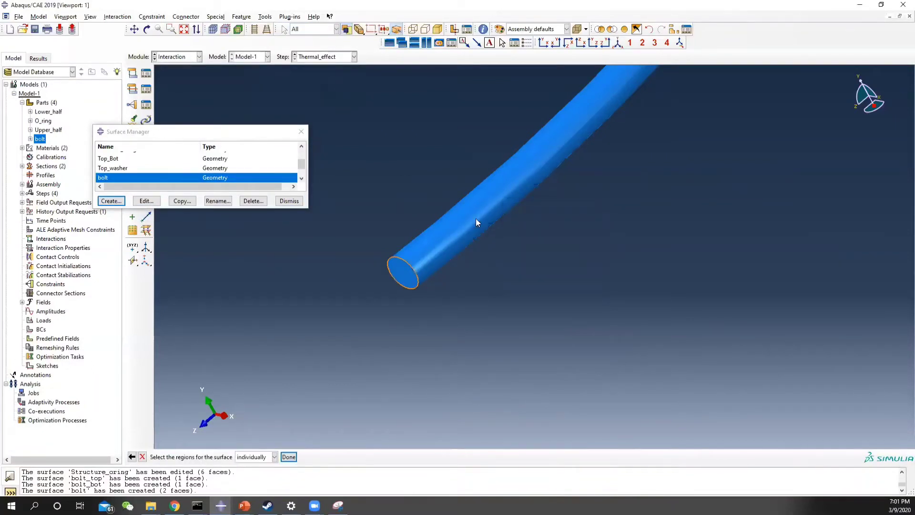
click(476, 218)
click(295, 457)
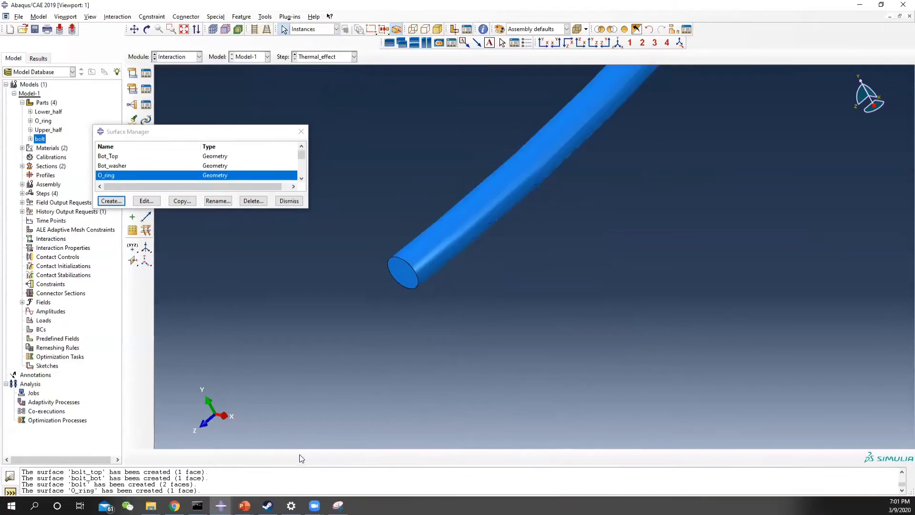
click(300, 131)
Restore the full assembly display and create a contact interaction property named Steel_Steel
click(173, 57)
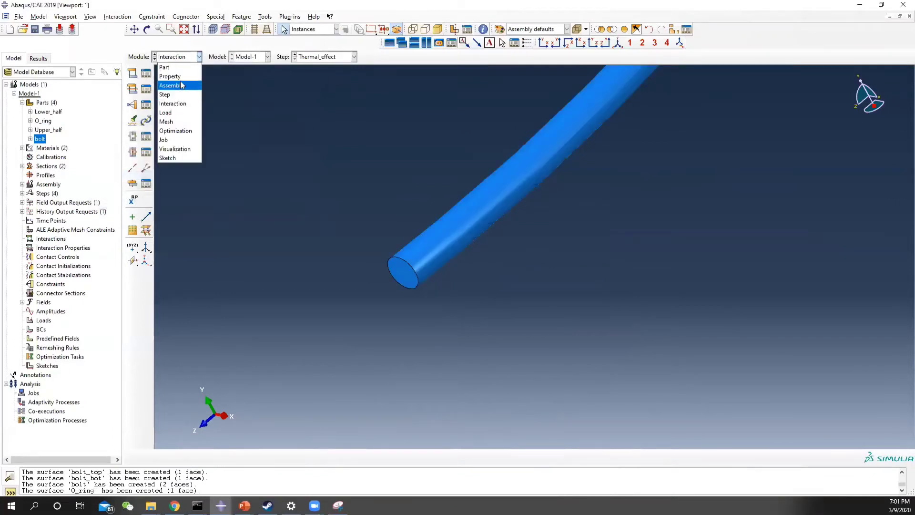
click(146, 89)
click(146, 89)
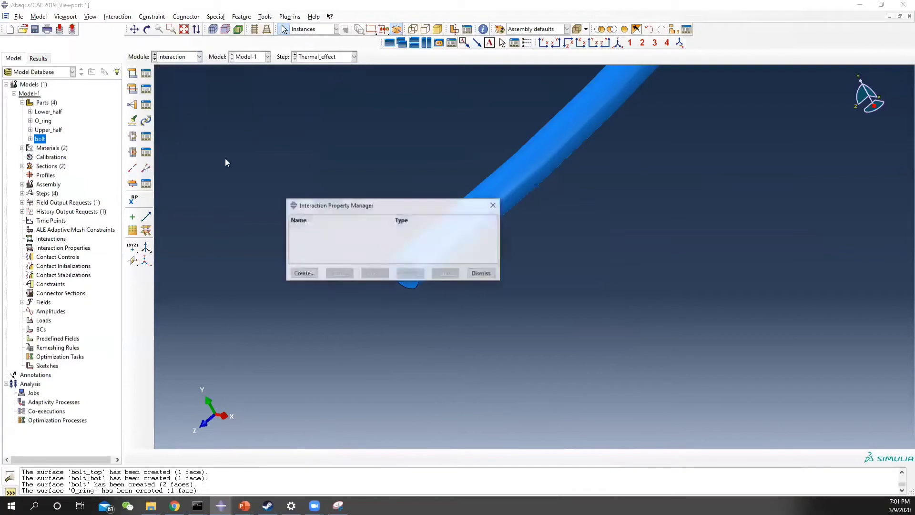
click(648, 30)
click(303, 273)
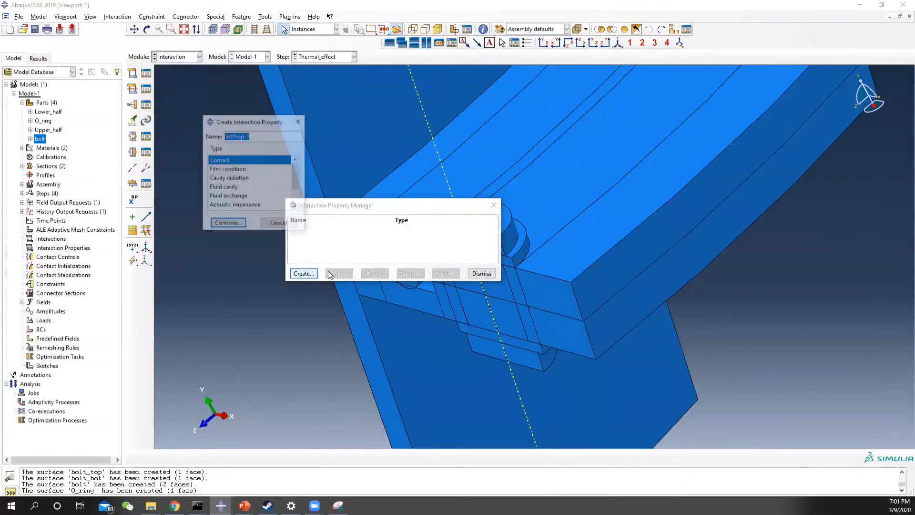
text(Steel_Steel)
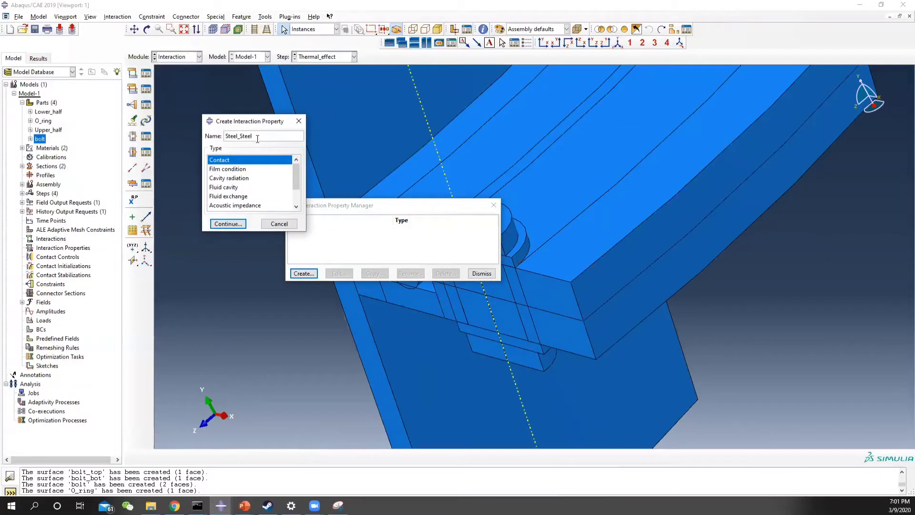
click(228, 223)
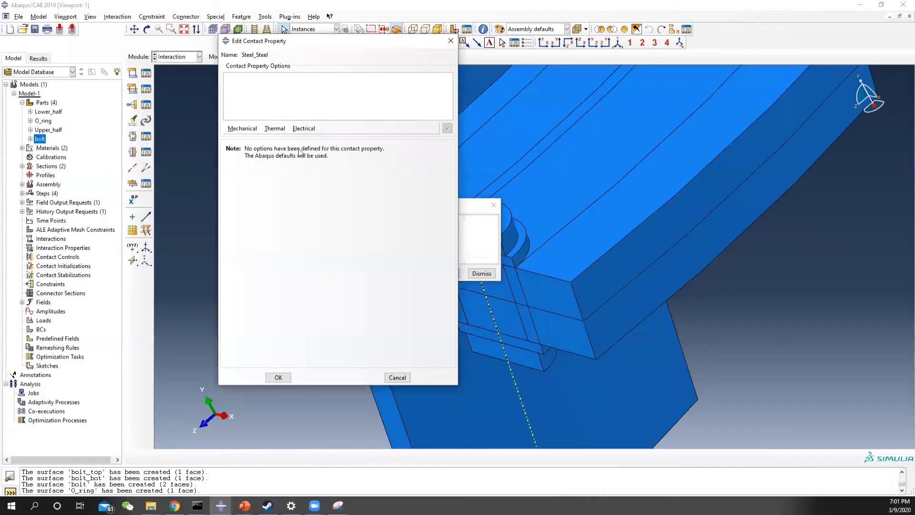
Add tangential behavior to Steel_Steel with the Penalty friction formulation and a friction coefficient of 0.2
click(243, 128)
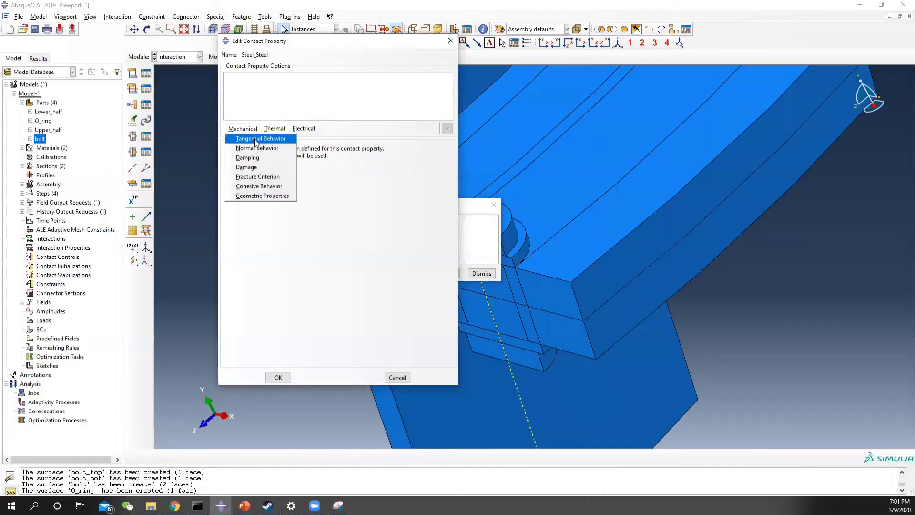
click(281, 142)
click(356, 158)
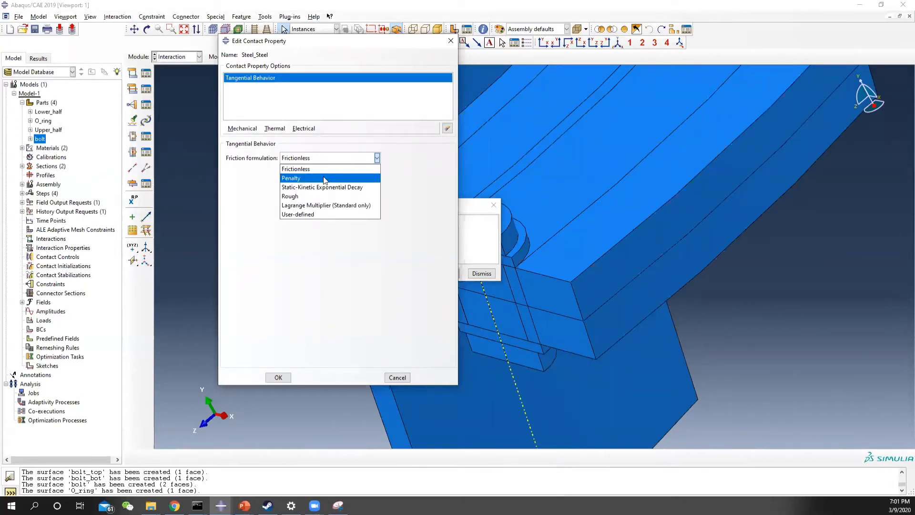
click(295, 176)
click(254, 256)
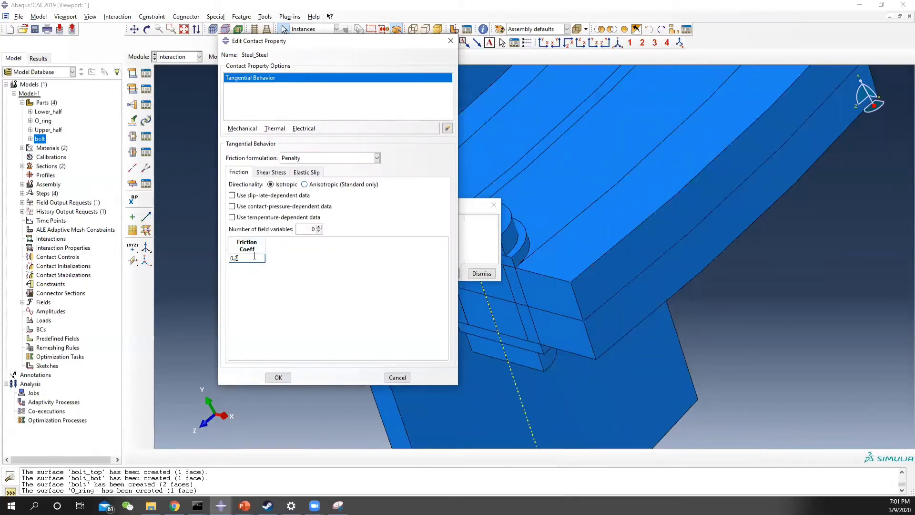
Add normal behavior with "Hard" contact and separation allowed to Steel_Steel, and save the property
click(242, 128)
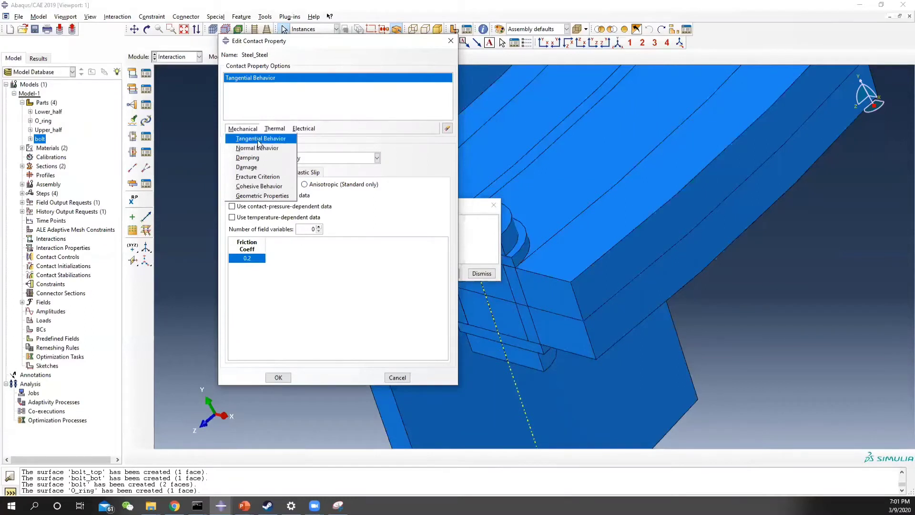
click(260, 150)
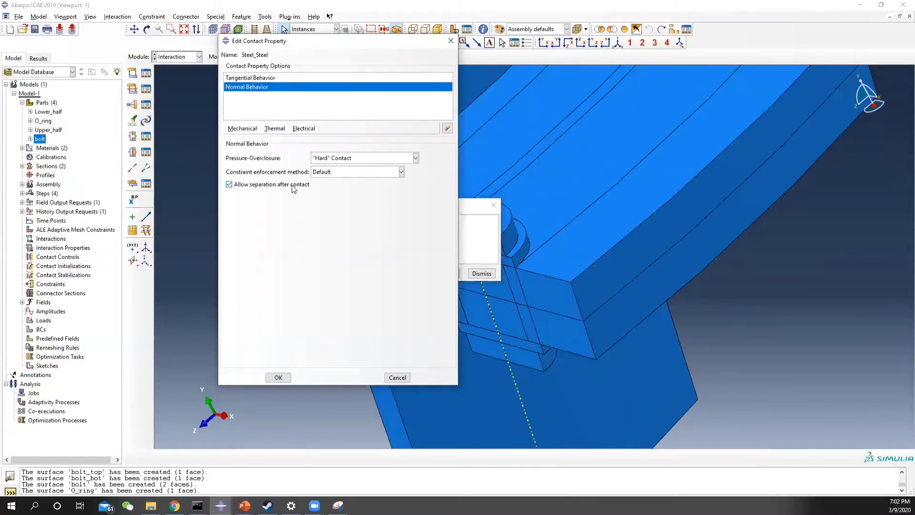
click(251, 79)
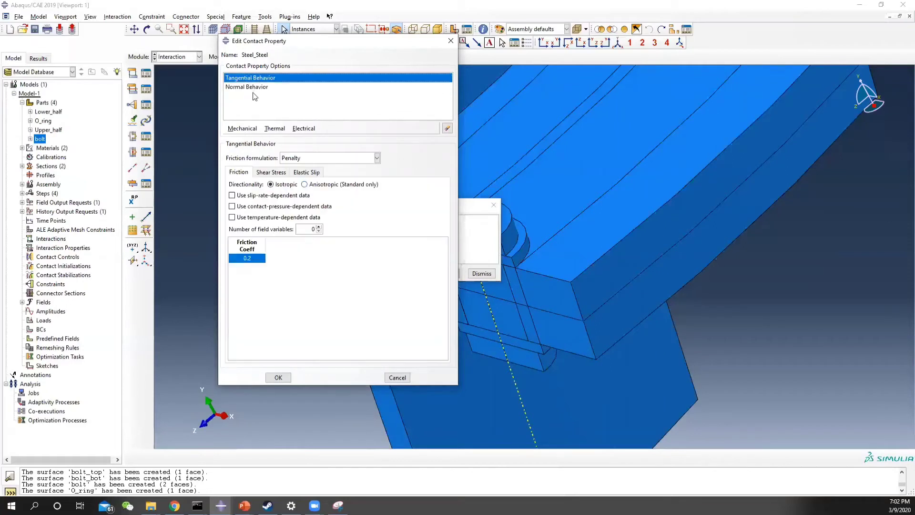
click(282, 379)
Create a second contact interaction property named Steel_Rubber
click(305, 274)
text(Steel_)
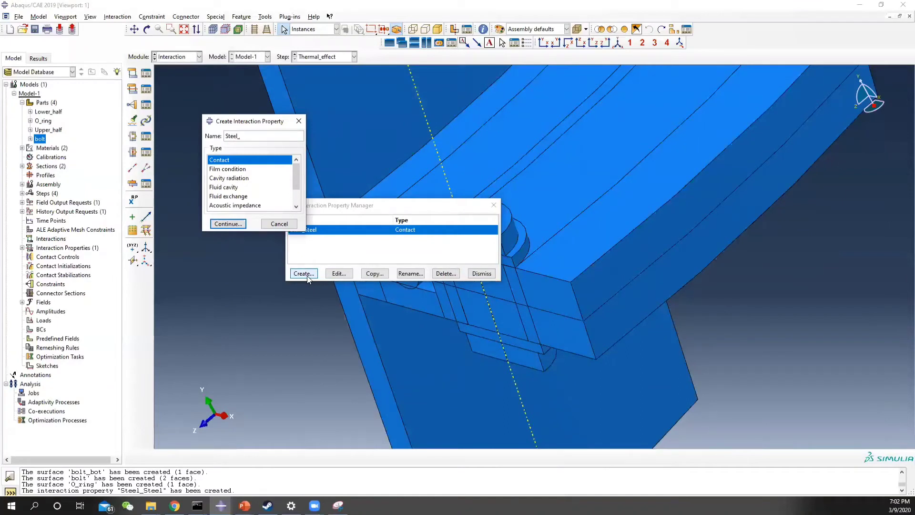
text(Rubber)
click(239, 227)
Add tangential behavior to Steel_Rubber with the Penalty friction formulation and enter its friction coefficient
click(242, 129)
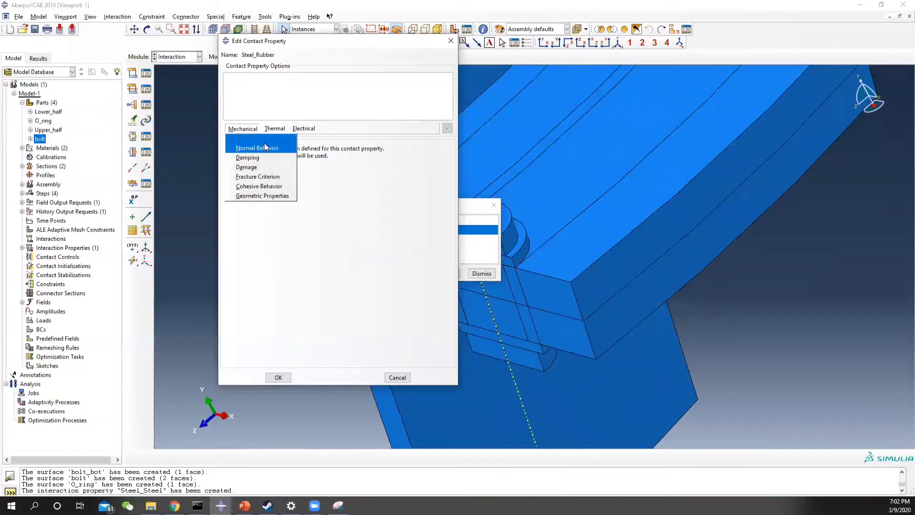
click(264, 139)
click(331, 159)
click(330, 173)
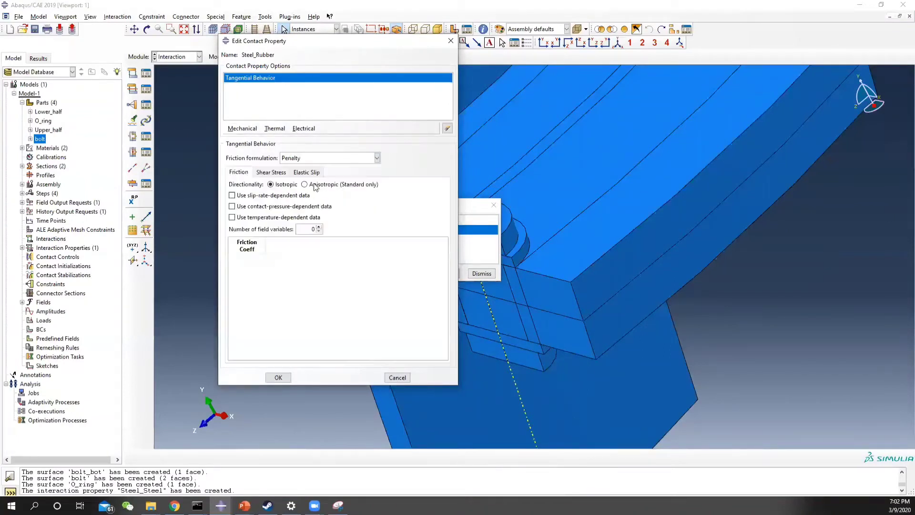
click(253, 257)
Add "Hard" contact normal behavior with separation allowed to Steel_Rubber, save it and close the interaction property manager
click(242, 128)
click(255, 148)
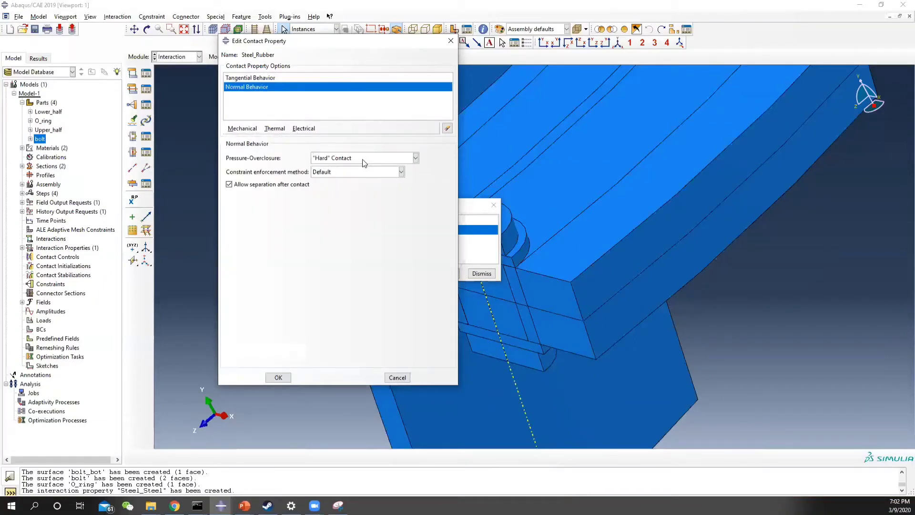
click(279, 377)
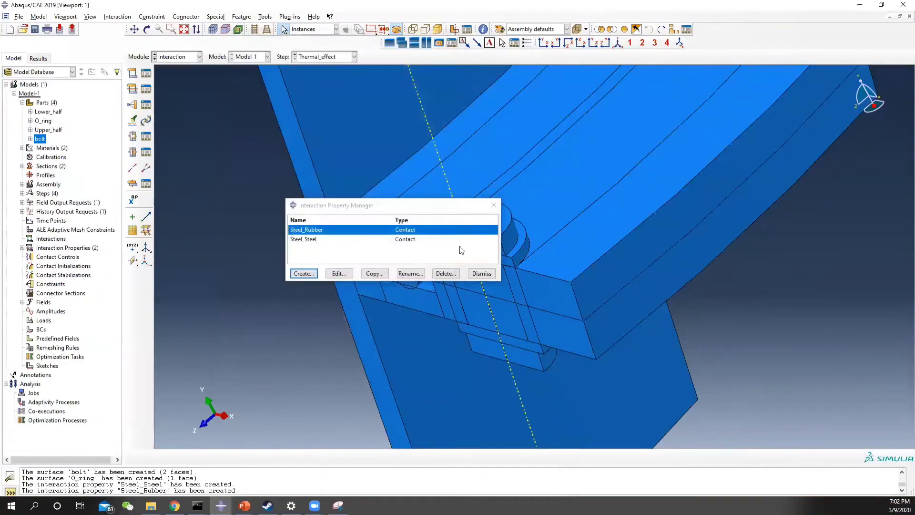
click(494, 204)
Create a surface-to-surface contact (Standard) interaction named Top_Bot_contact in the Initial step
click(138, 73)
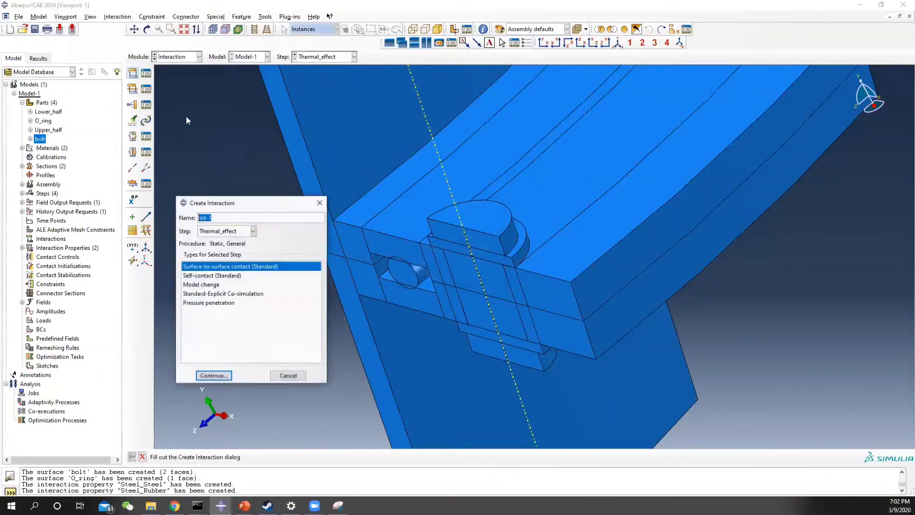
text(Top)
text(_Bol)
text(_contact)
click(244, 231)
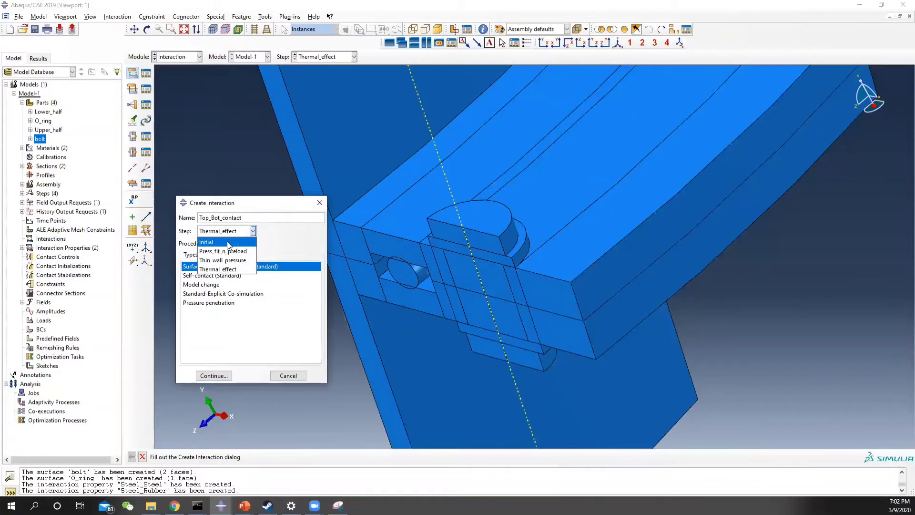
click(228, 244)
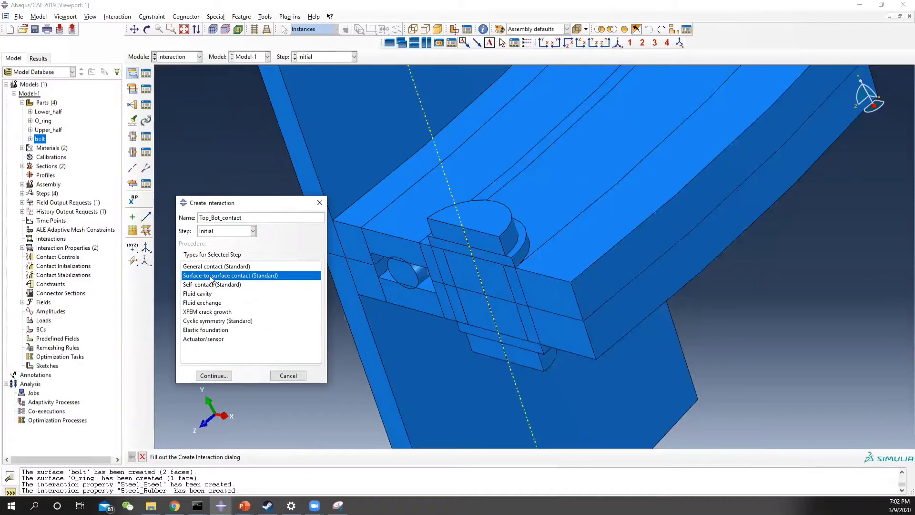
click(214, 375)
Choose the existing surface Top_Bot as the master surface of the Top_Bot_contact interaction
click(335, 456)
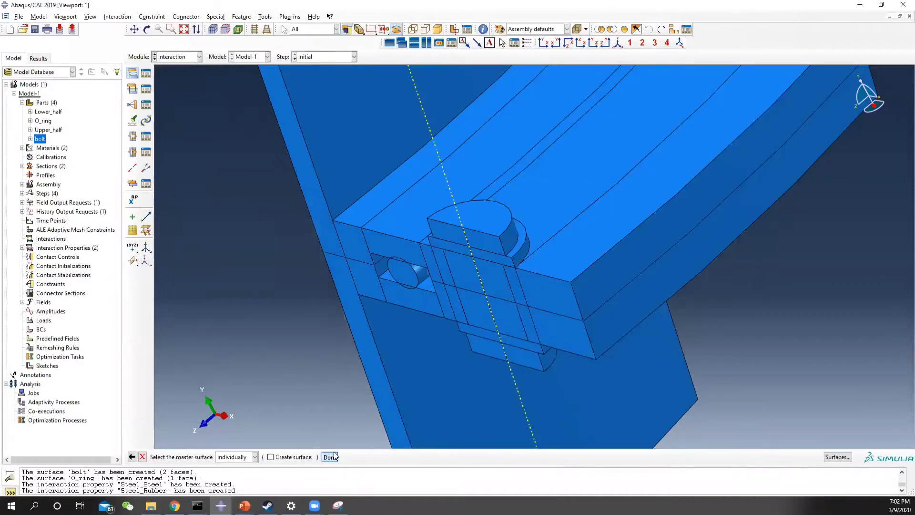
click(837, 457)
scroll(214, 271, down, 3)
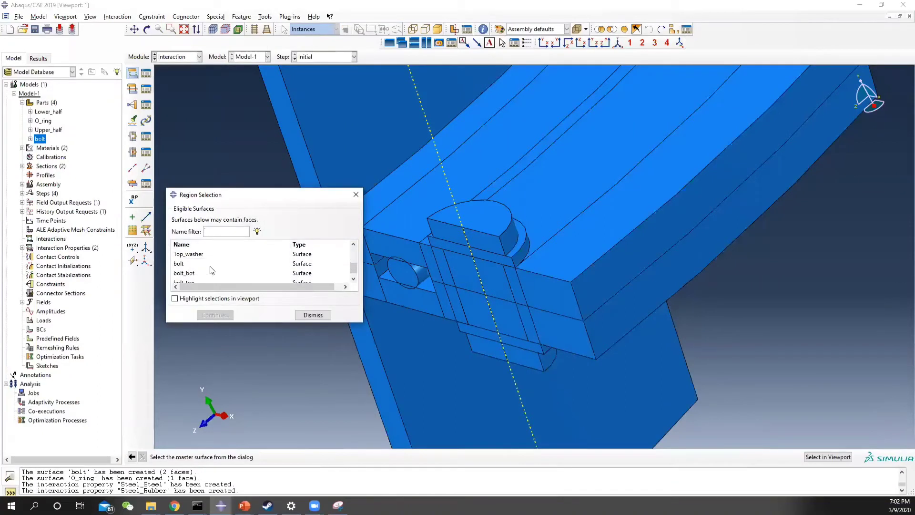
scroll(200, 267, down, 1)
scroll(195, 269, up, 6)
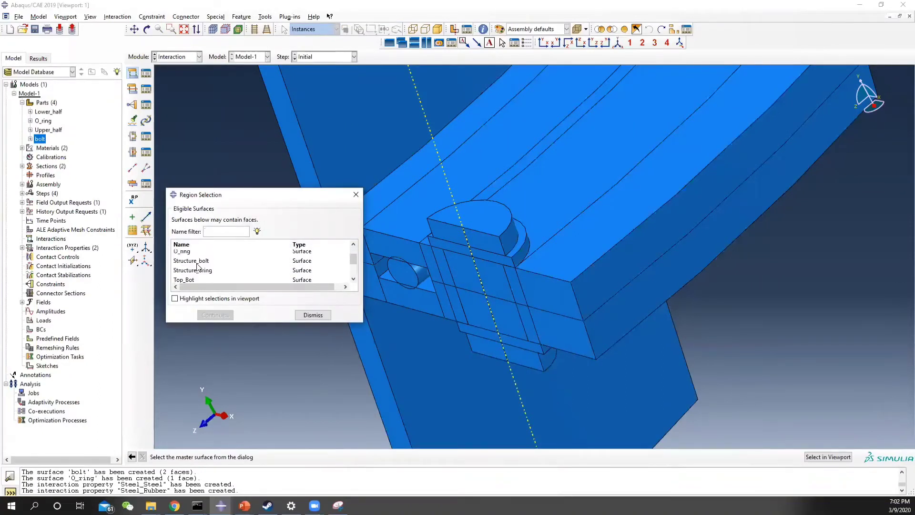
scroll(191, 271, down, 3)
click(190, 264)
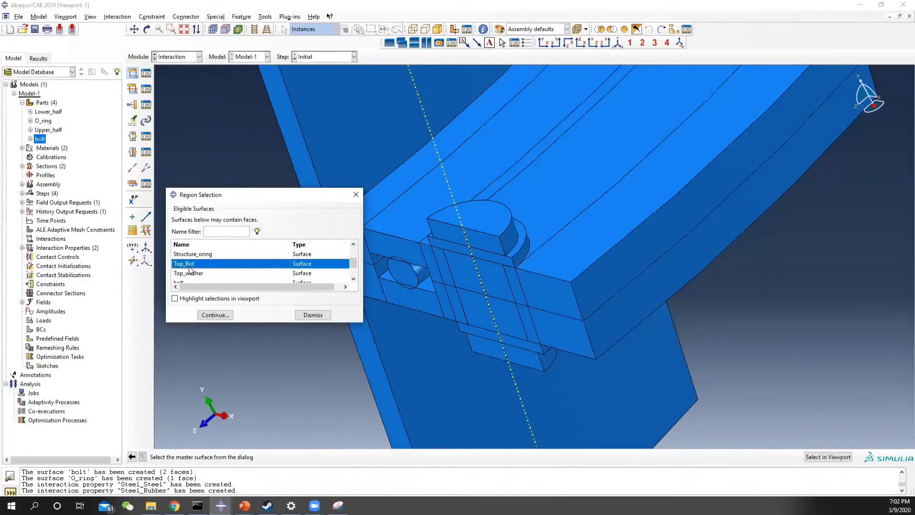
click(215, 314)
Choose Bot_Top as the slave surface of Top_Bot_contact, assign the Steel_Steel contact property and save the interaction
click(227, 456)
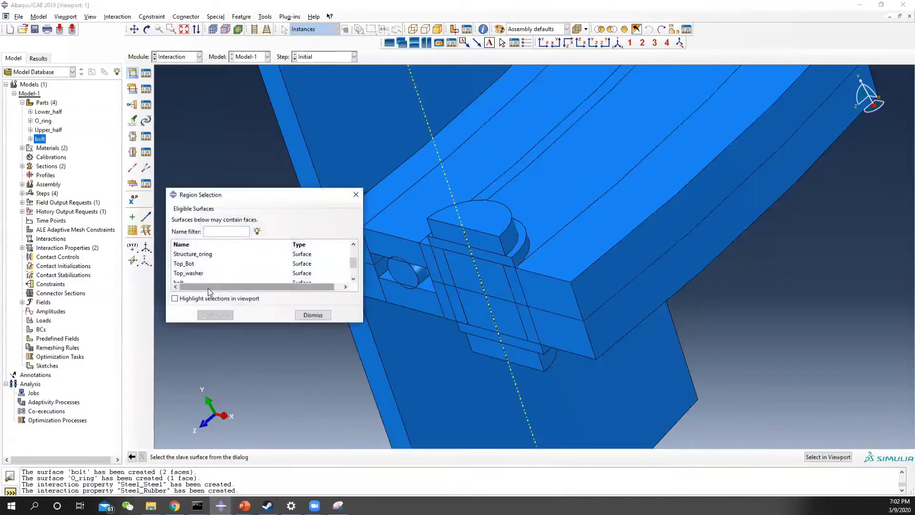
scroll(191, 270, down, 3)
scroll(191, 271, down, 1)
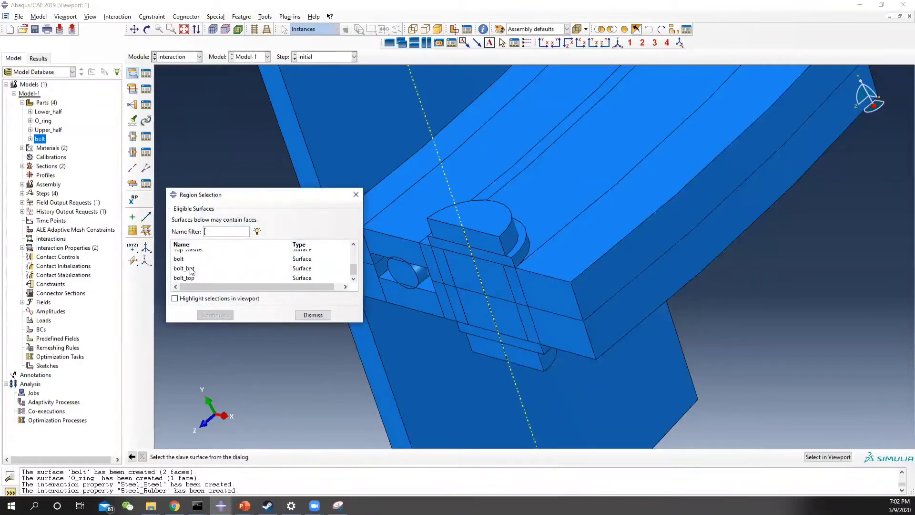
scroll(191, 271, up, 5)
click(189, 256)
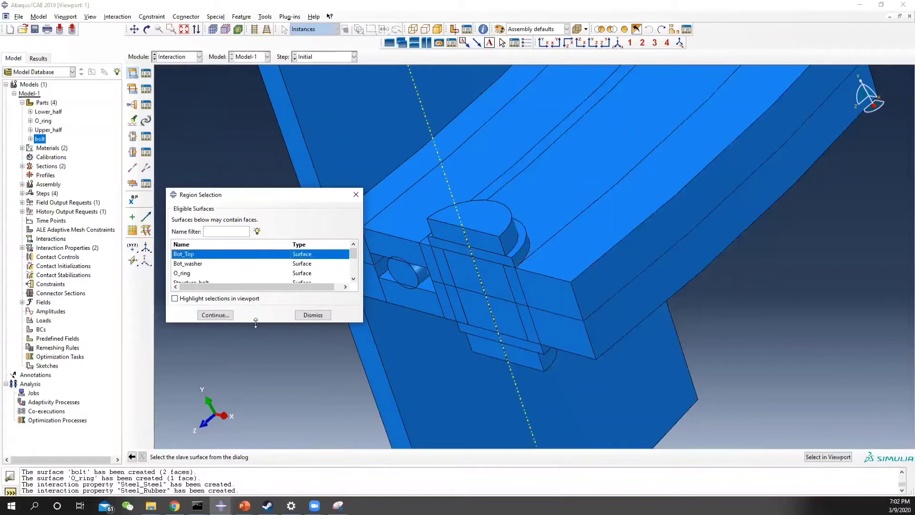
click(215, 315)
click(167, 341)
click(136, 360)
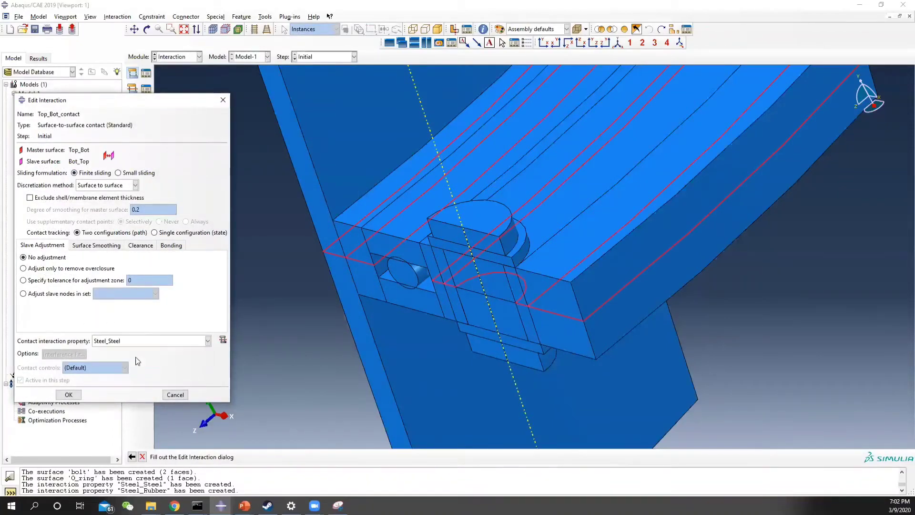
click(69, 394)
Create another surface-to-surface contact (Standard) interaction named Top_washer in the Initial step
click(146, 73)
click(62, 319)
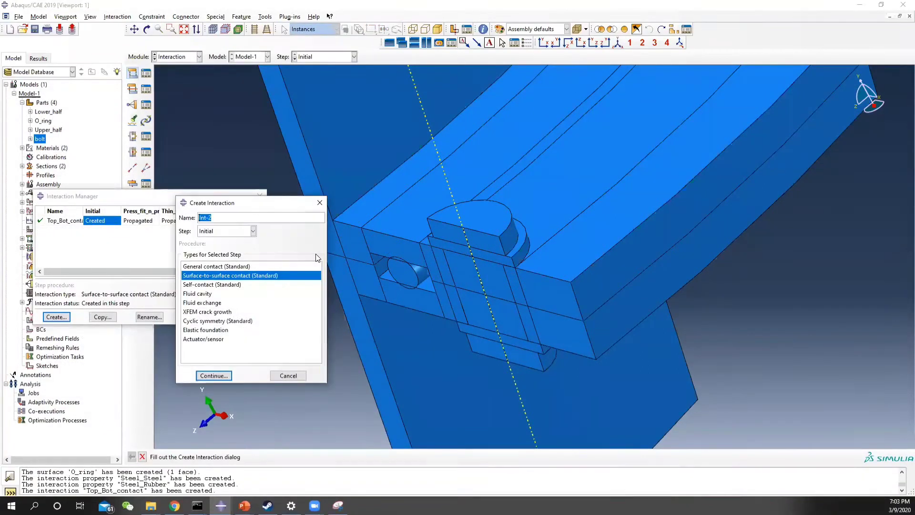
key(BackSpace)
text(Top )
text(washer)
click(218, 378)
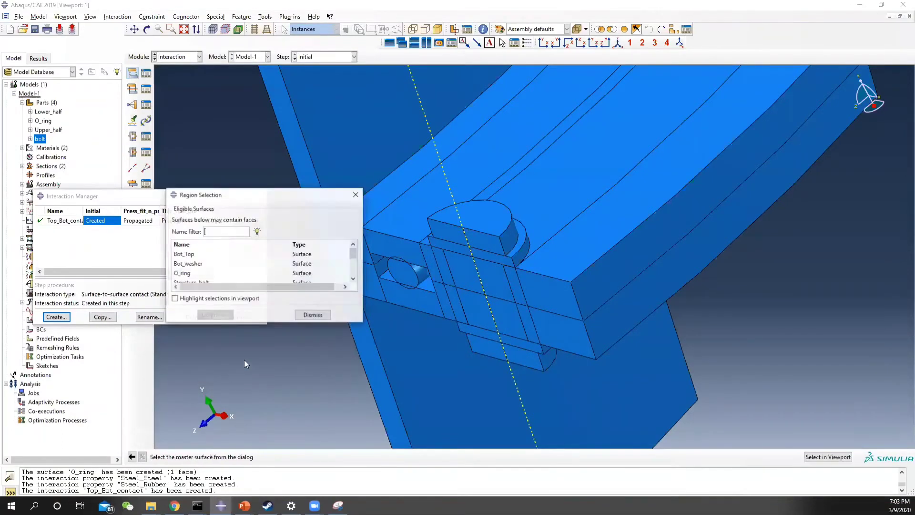
Choose the existing surface Top_washer as the master surface of the Top_washer interaction
scroll(193, 268, down, 2)
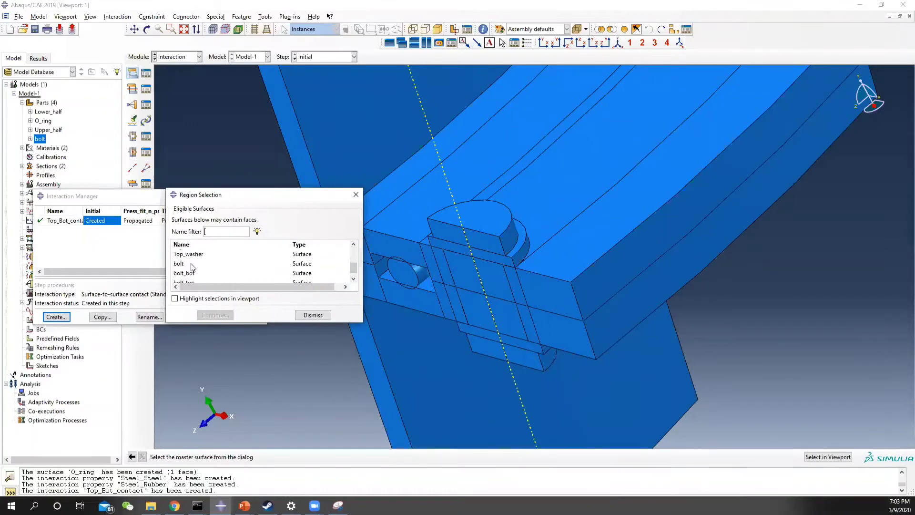
scroll(193, 269, up, 3)
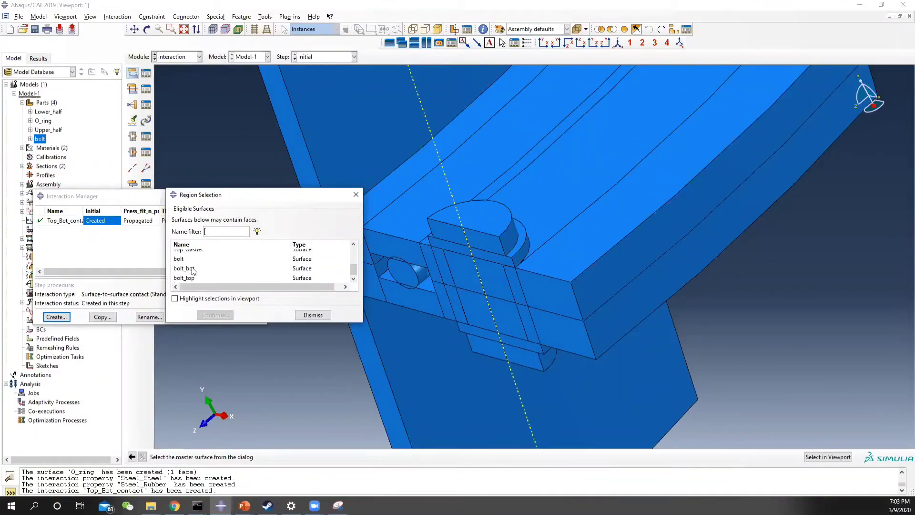
scroll(193, 271, up, 3)
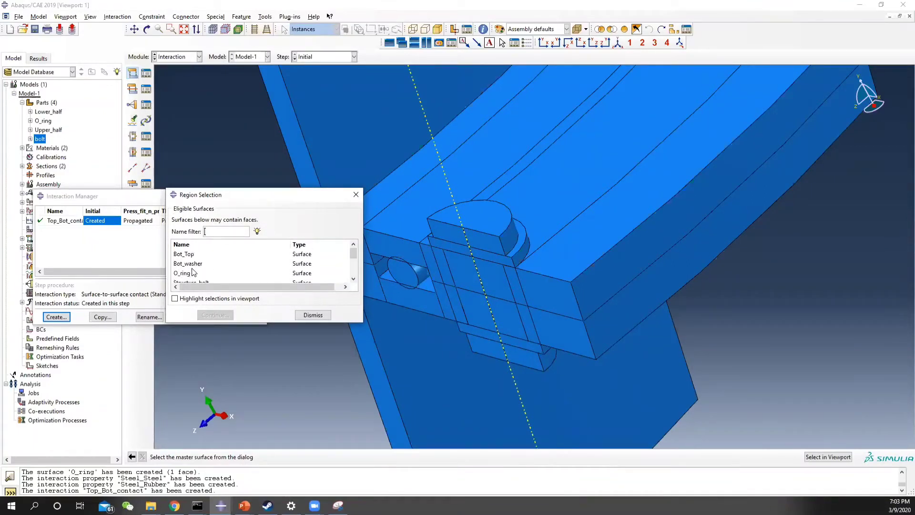
scroll(191, 262, down, 2)
scroll(194, 275, down, 2)
click(196, 255)
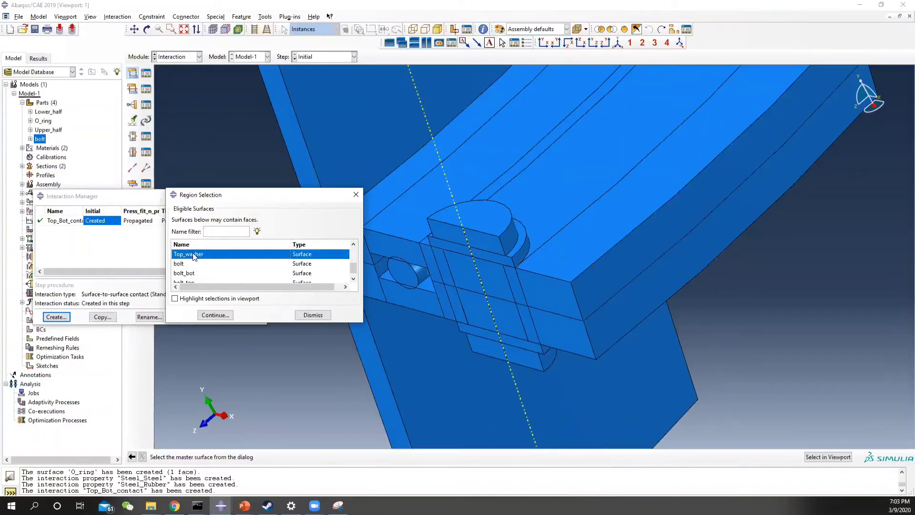
click(214, 316)
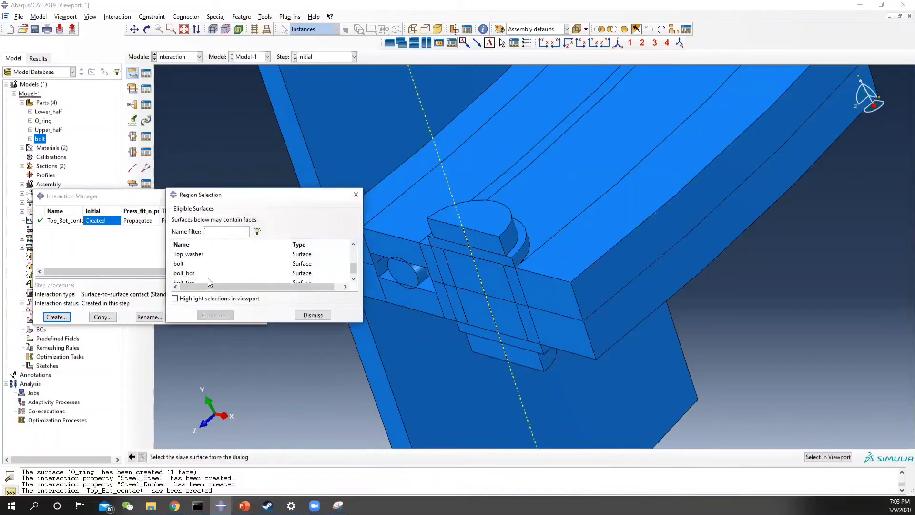
Choose bolt_top as the slave surface of the Top_washer interaction, assign the Steel_Steel contact property and save it
scroll(205, 275, up, 4)
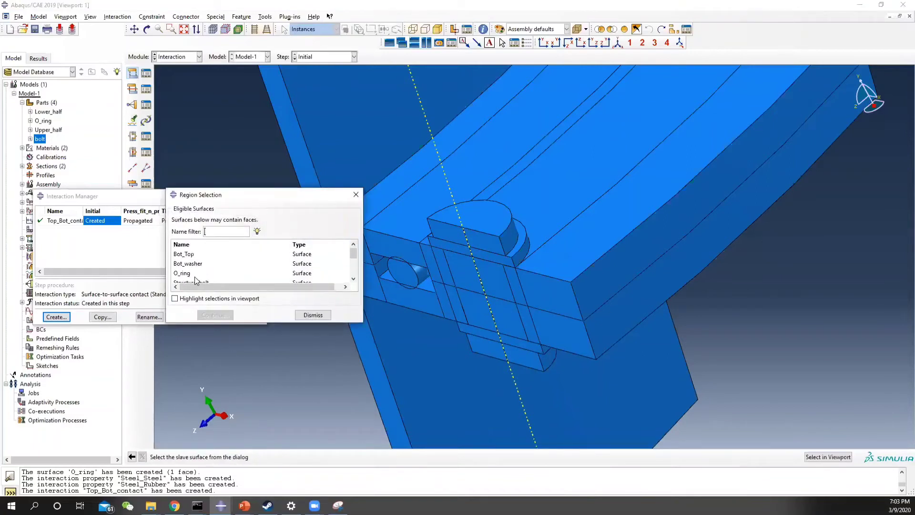
scroll(189, 275, down, 2)
scroll(189, 276, up, 2)
scroll(189, 275, down, 2)
scroll(189, 275, down, 3)
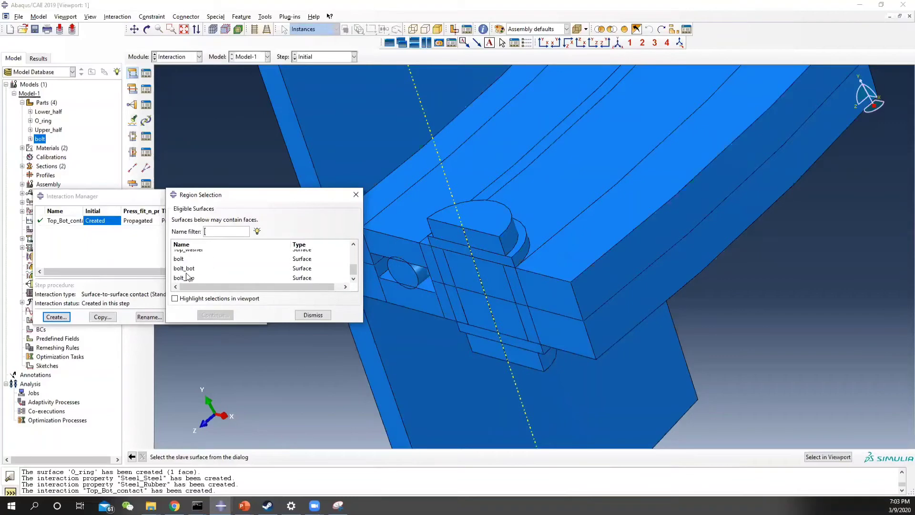
click(185, 277)
click(215, 314)
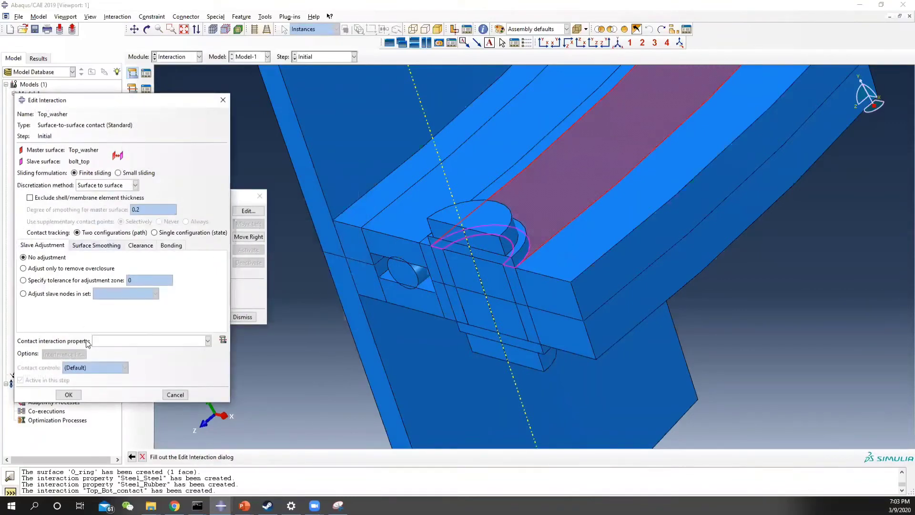
click(123, 341)
click(127, 359)
click(70, 395)
Create a surface-to-surface contact interaction named Bot_washer in the Initial step, with the surface Bot_washer as master
click(56, 317)
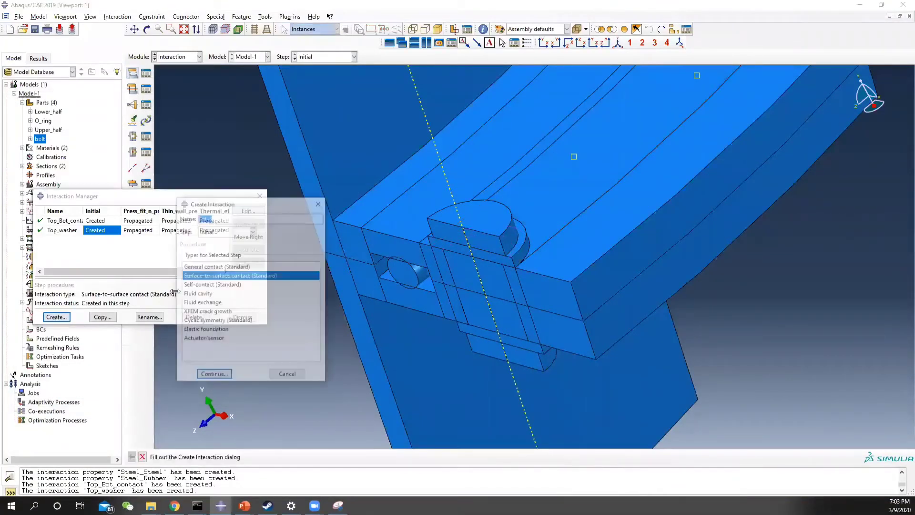
text(Bot_washer)
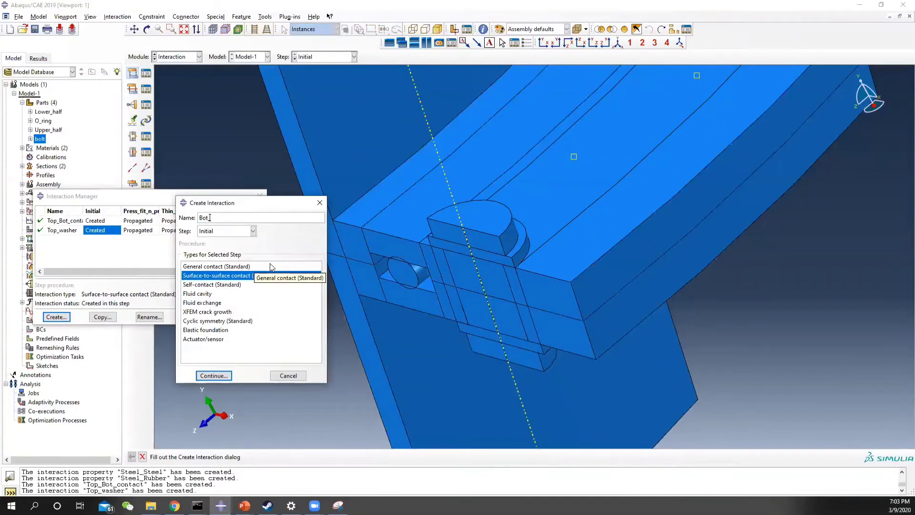
click(213, 376)
scroll(206, 272, up, 3)
click(195, 257)
click(197, 264)
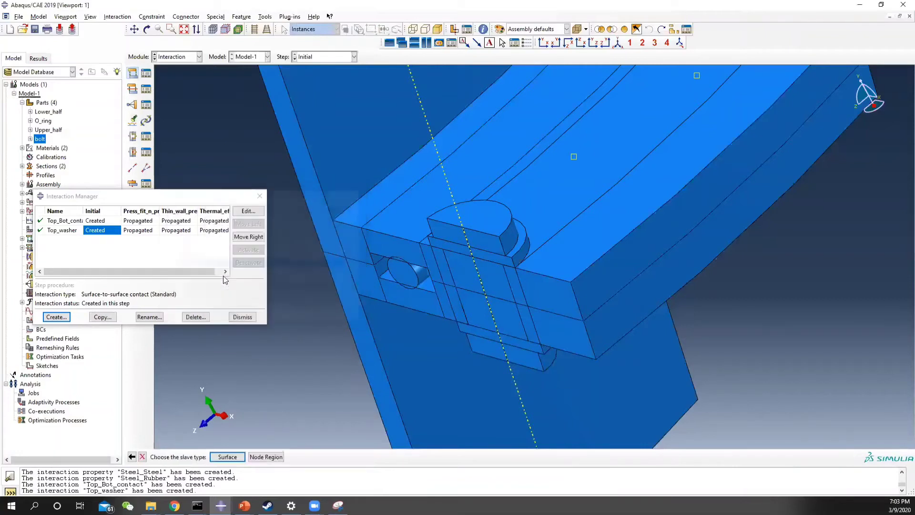
Choose bolt_bot as the slave surface of the Bot_washer interaction, assign the Steel_Steel contact property and save it
click(227, 456)
click(189, 280)
click(194, 269)
click(214, 314)
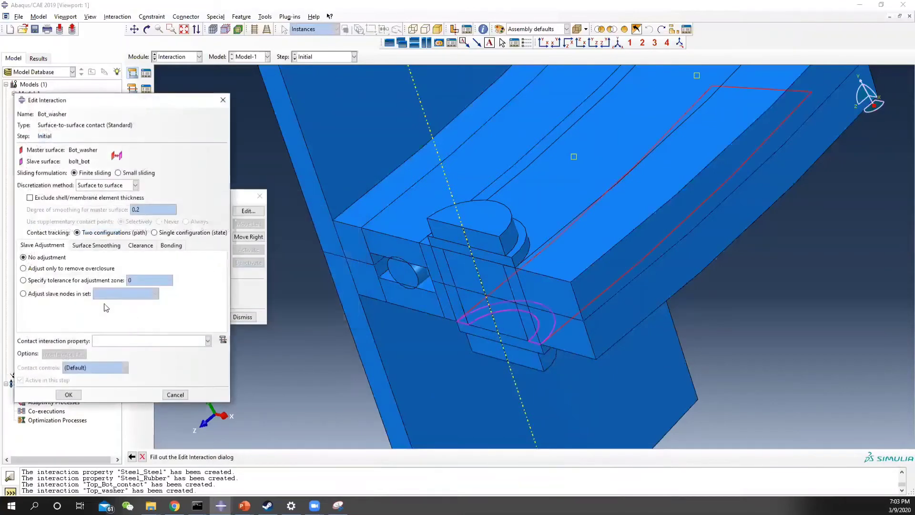
click(138, 342)
click(137, 352)
click(137, 341)
click(135, 360)
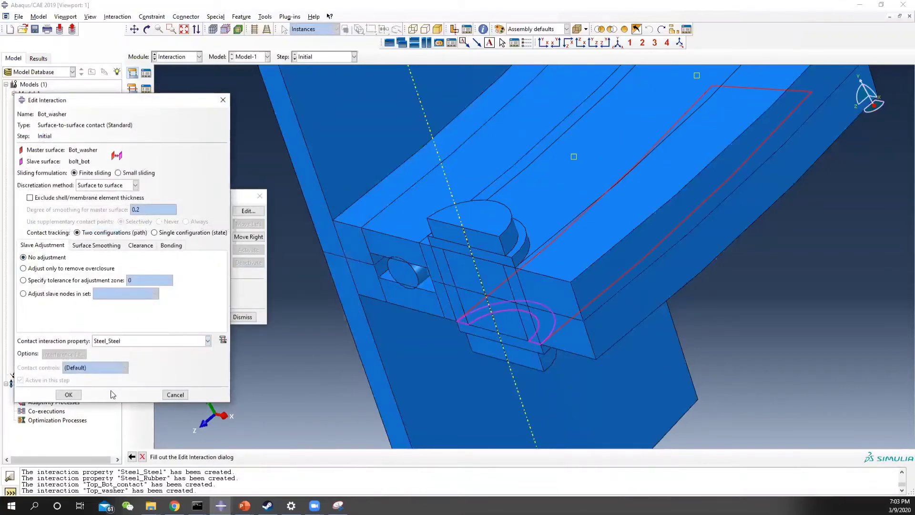
click(69, 394)
Create a surface-to-surface contact interaction named Structure_bolt in the Initial step, with the surface Structure_bolt as master
click(59, 318)
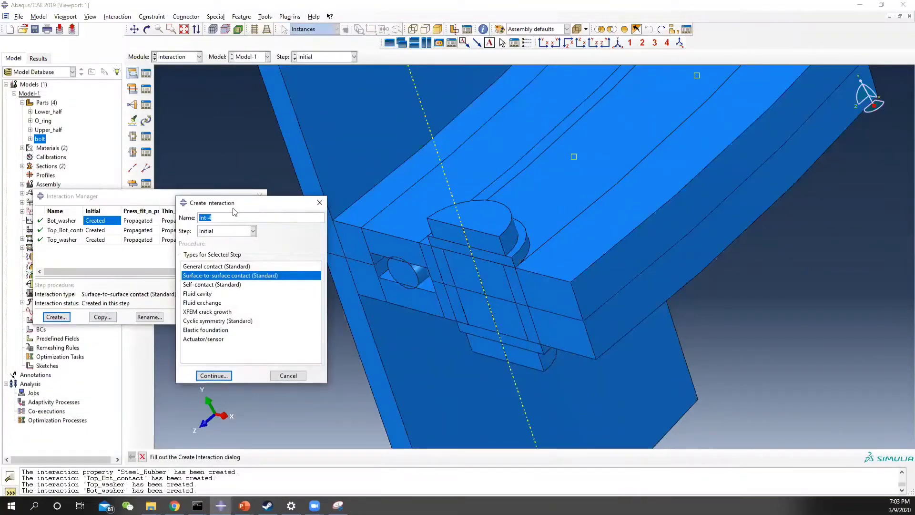
text(Structure_bolt)
click(213, 375)
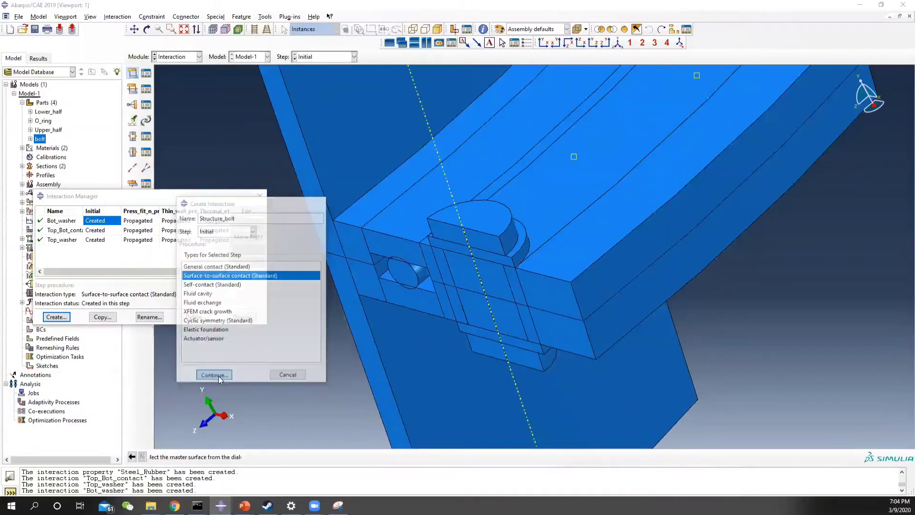
scroll(196, 267, up, 4)
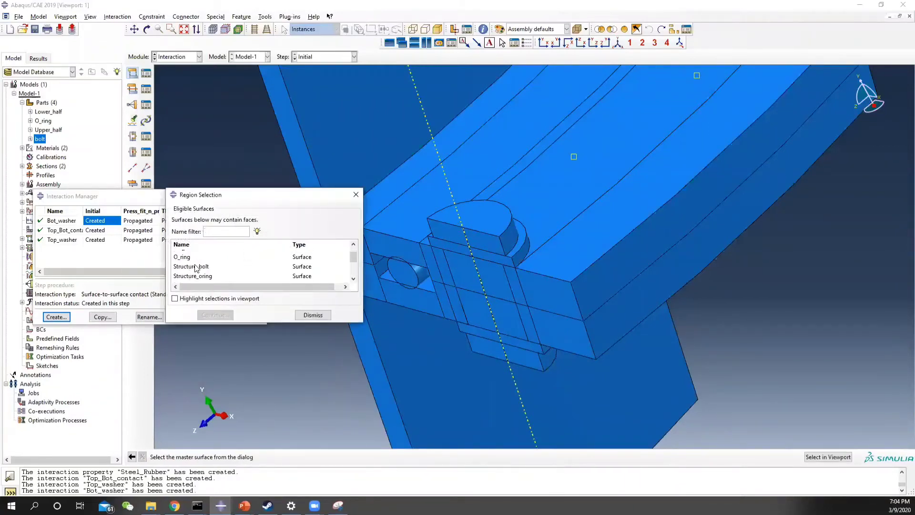
scroll(193, 267, up, 2)
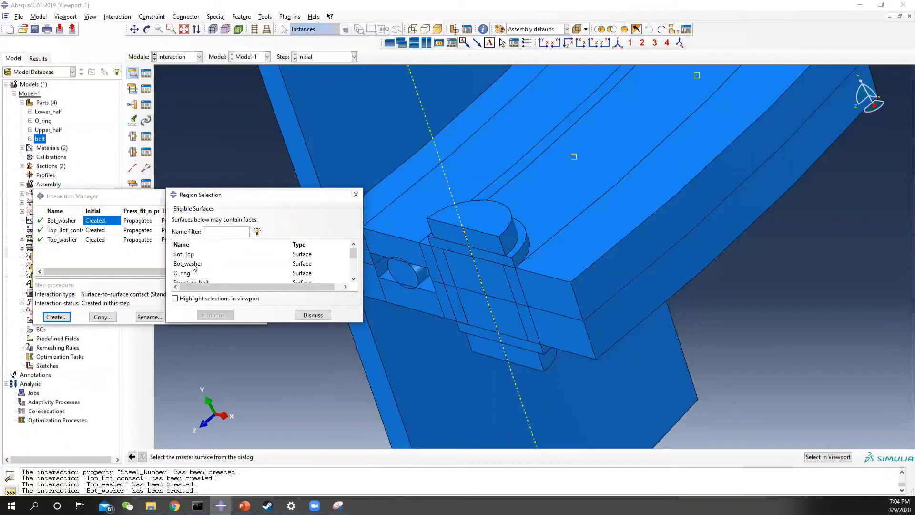
scroll(194, 275, down, 2)
click(190, 263)
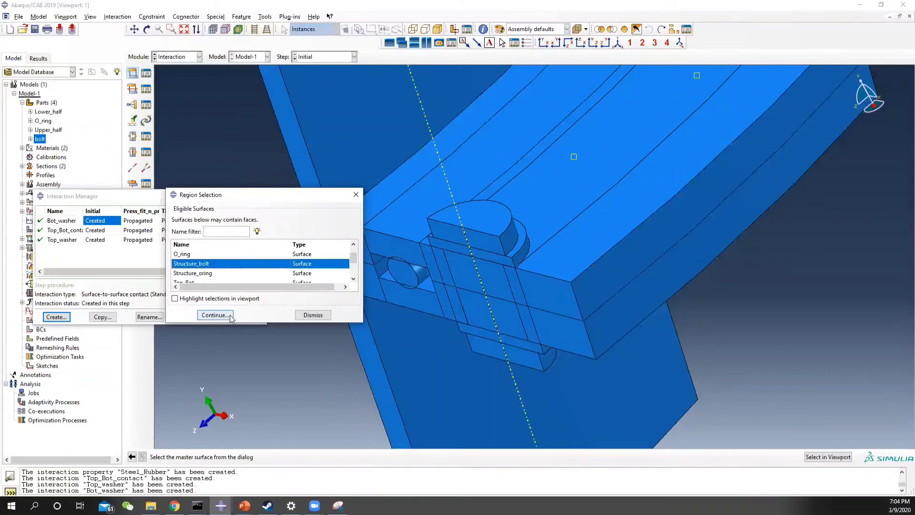
click(215, 314)
Choose bolt as the slave surface of the Structure_bolt interaction, assign the Steel_Steel contact property and save it
click(227, 456)
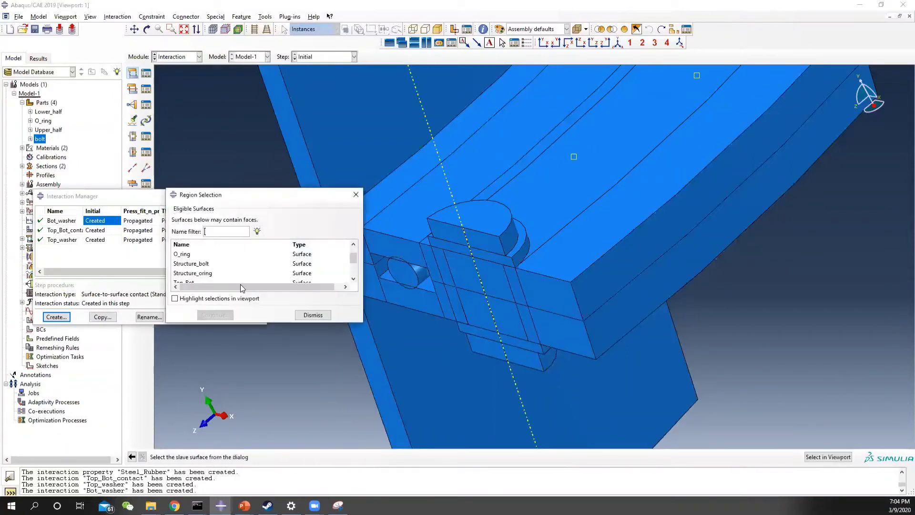
scroll(214, 268, down, 4)
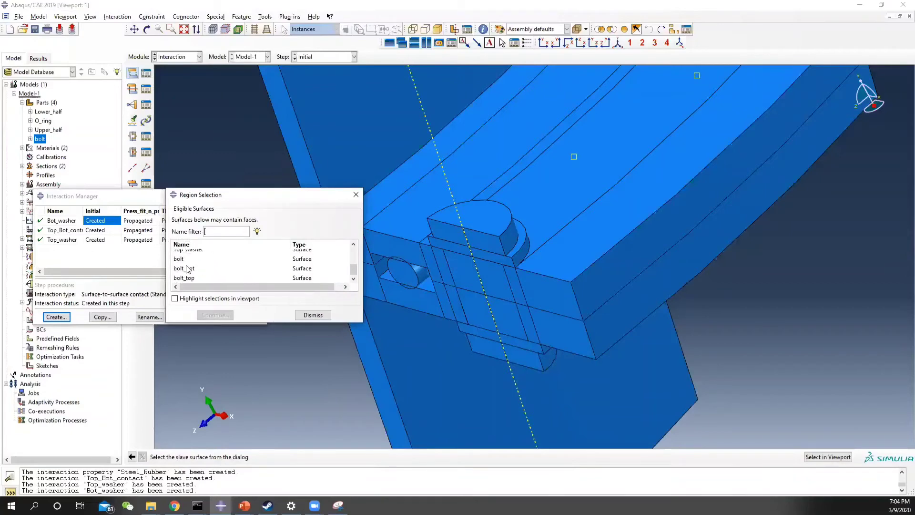
click(183, 260)
click(215, 315)
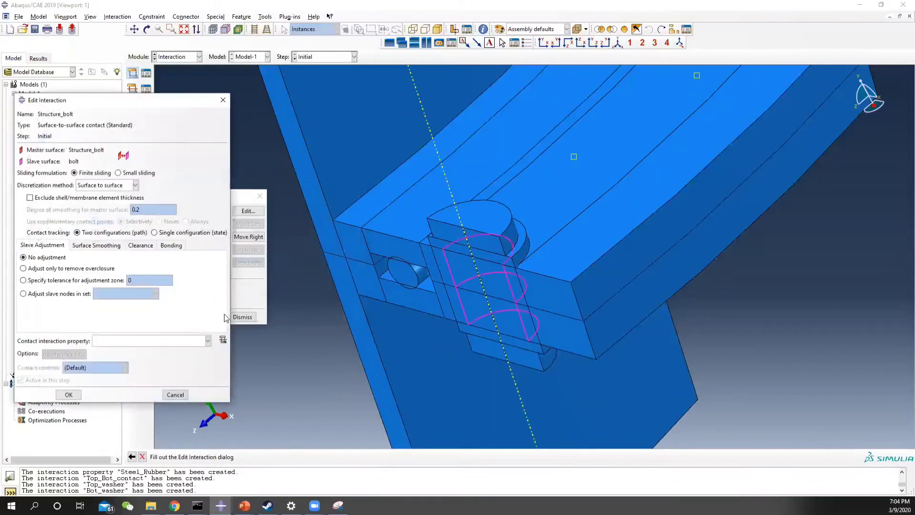
click(150, 340)
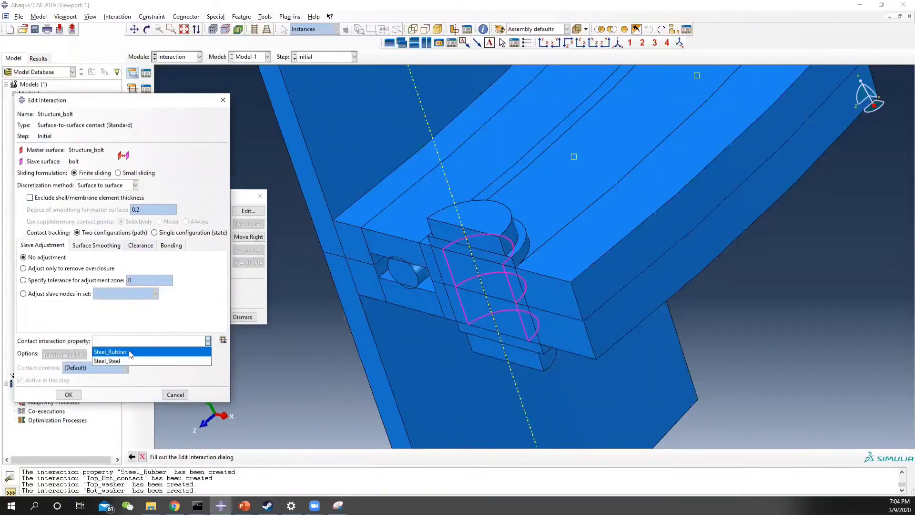
click(128, 360)
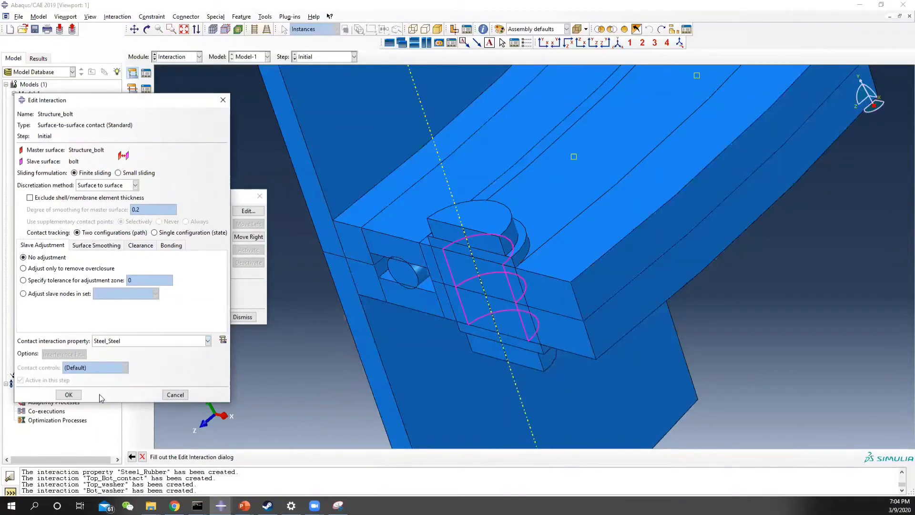
click(69, 394)
Create a surface-to-surface contact interaction named Structure_Oring in the Initial step, with the surface Structure_oring as master
click(56, 317)
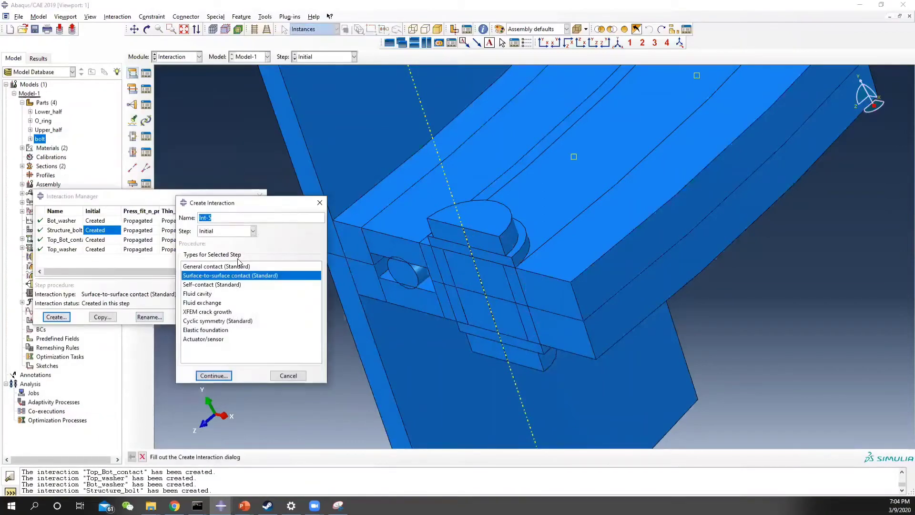
text(Structure_Oring)
key(Return)
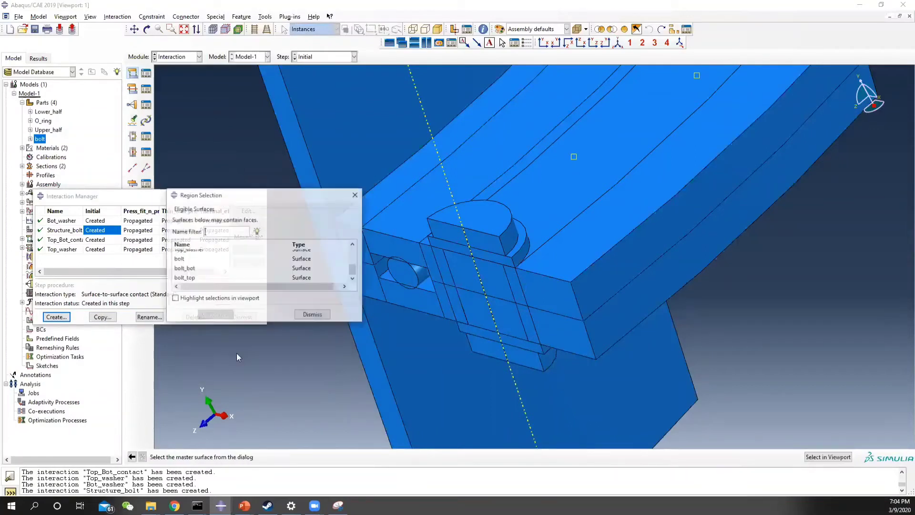
scroll(191, 274, up, 3)
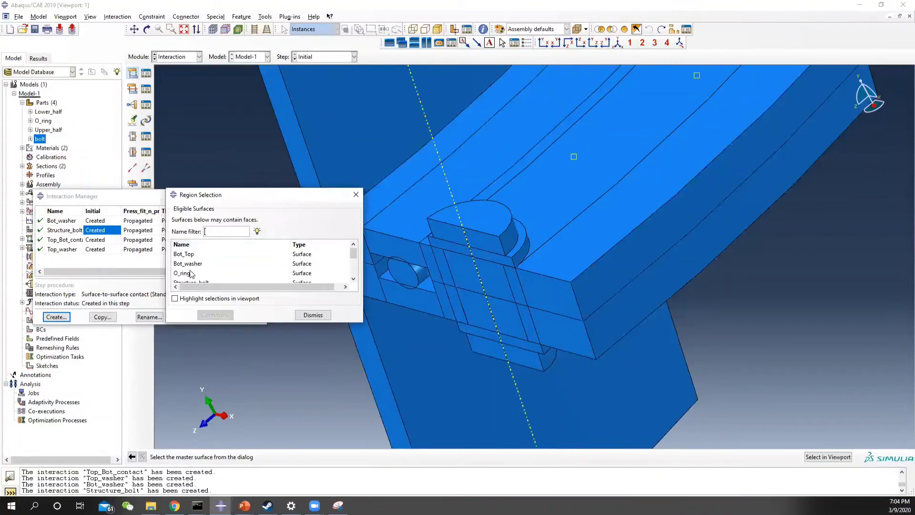
scroll(193, 276, down, 2)
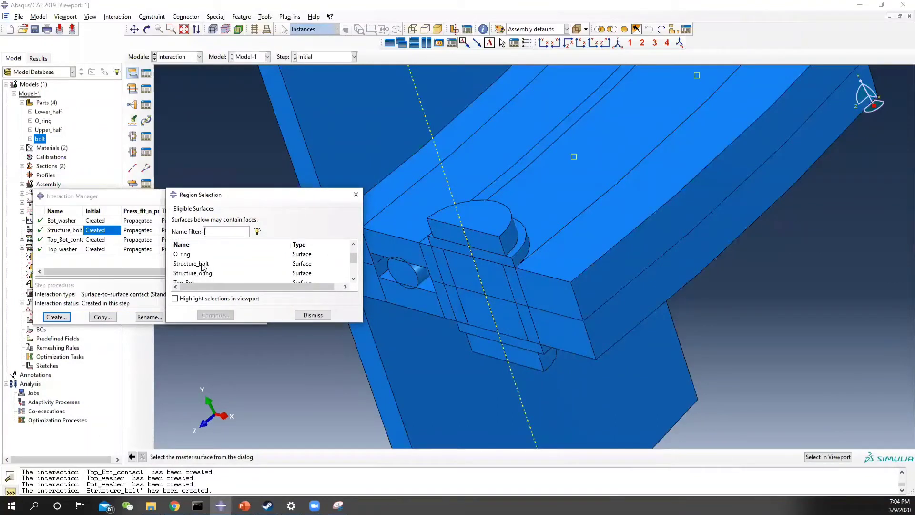
scroll(200, 277, down, 1)
scroll(201, 277, down, 1)
scroll(200, 275, up, 2)
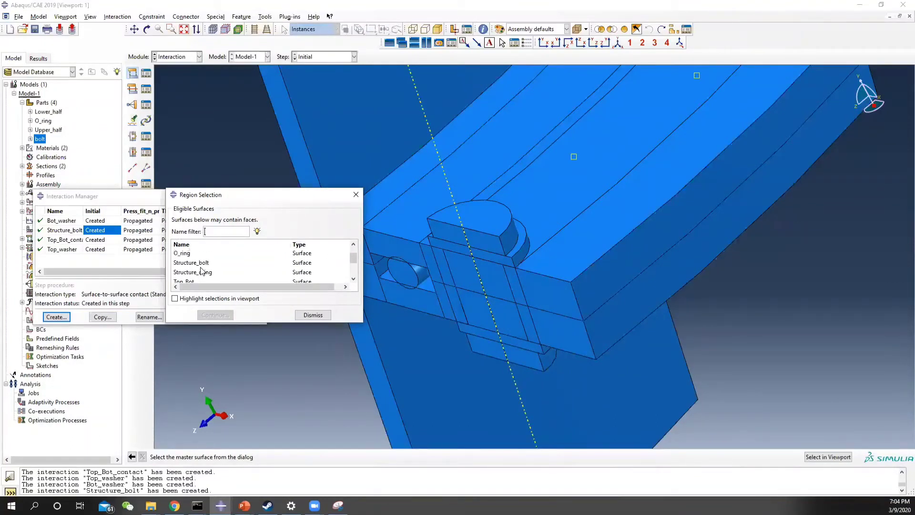
click(200, 273)
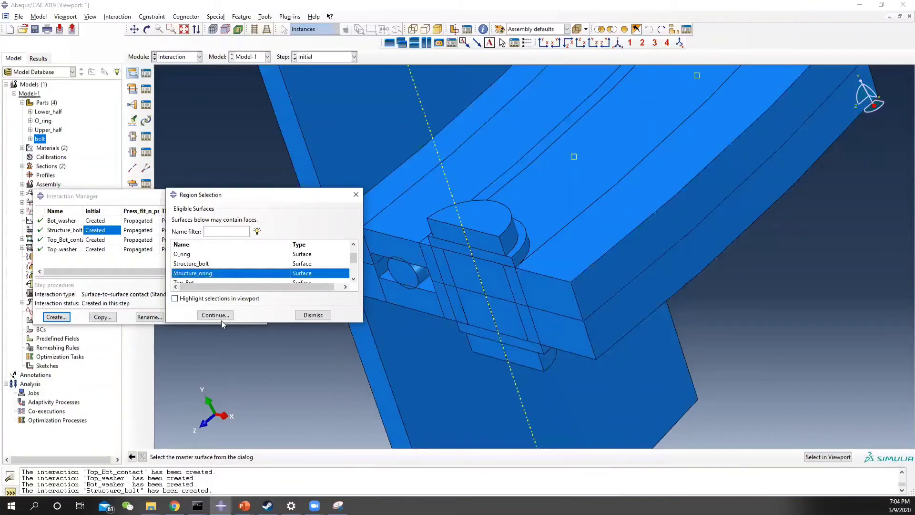
click(216, 314)
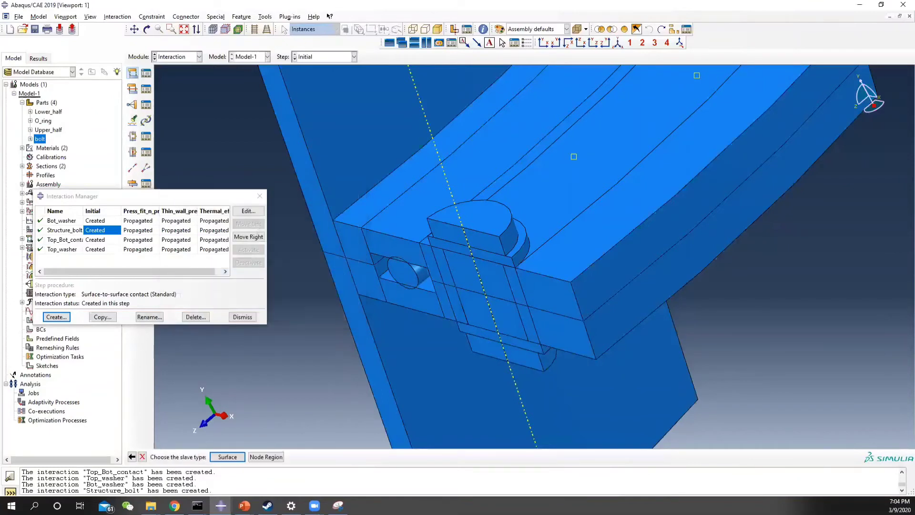
Choose O_ring as the slave surface of the Structure_Oring interaction, assign the Steel_Rubber contact property and save it
click(227, 457)
click(191, 255)
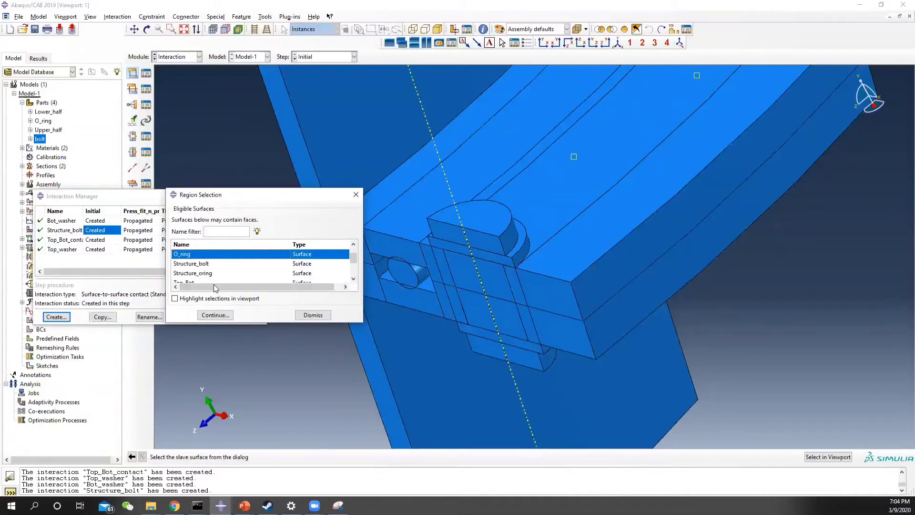
click(216, 315)
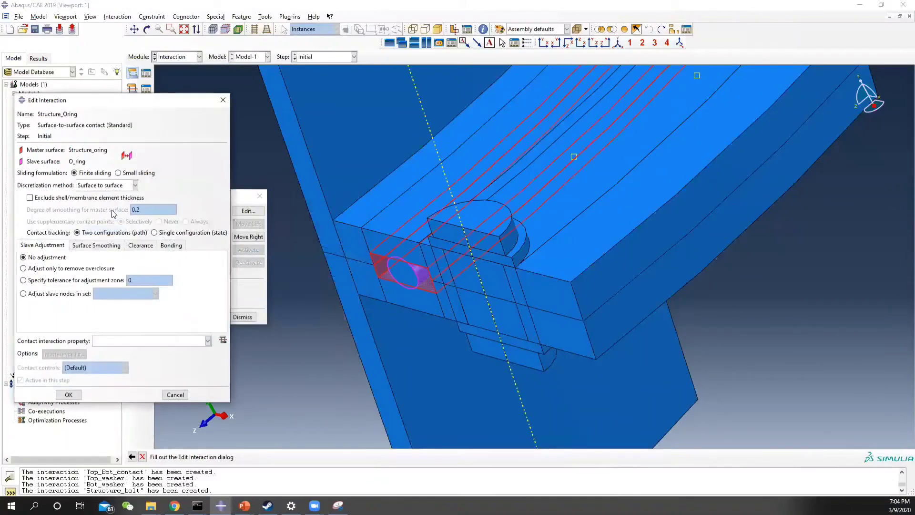
click(123, 341)
click(110, 351)
click(69, 395)
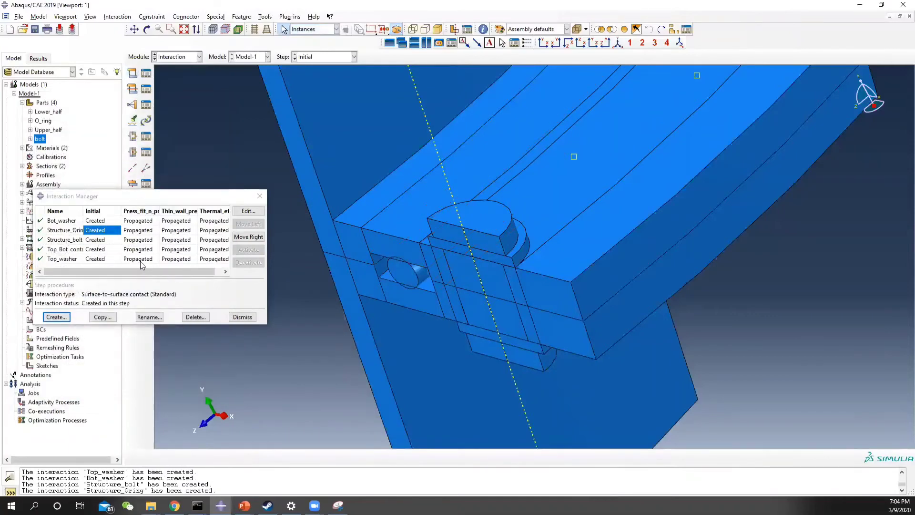
Review each contact interaction listed in the Interaction Manager and close the manager
click(63, 222)
click(63, 232)
click(67, 240)
click(69, 250)
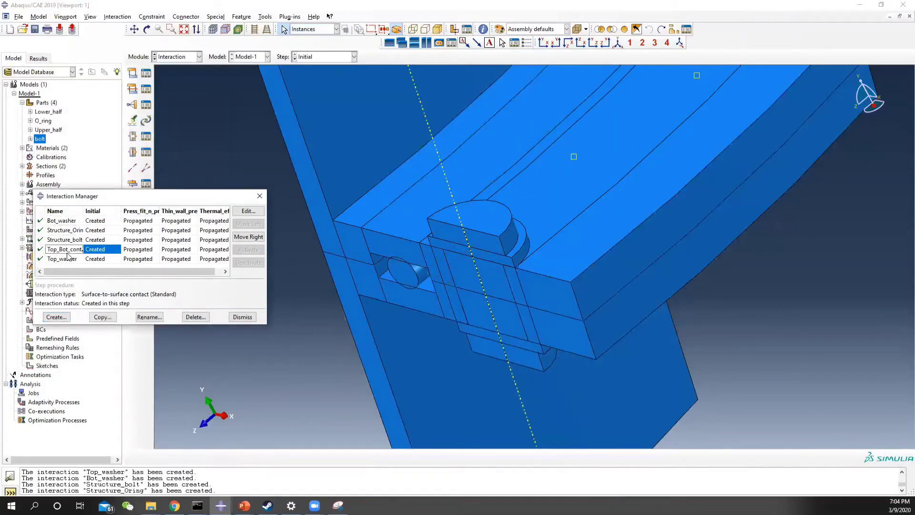
click(71, 259)
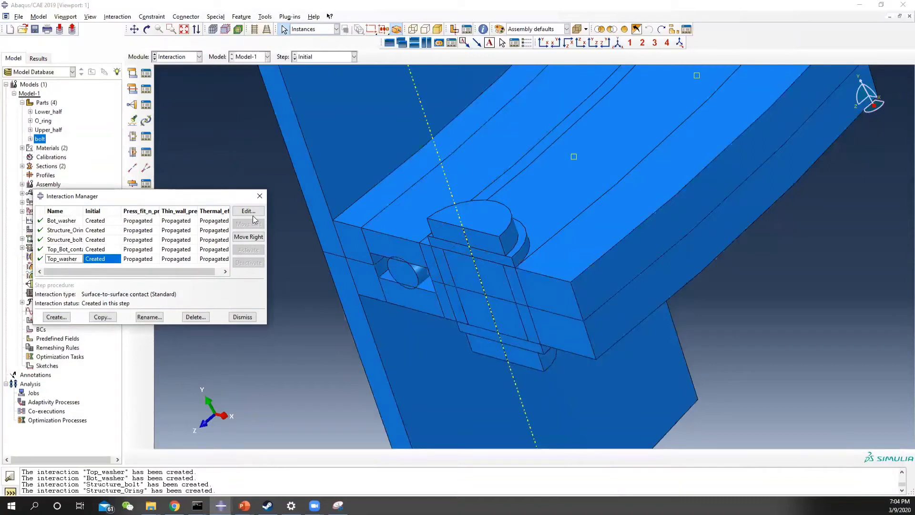
click(260, 197)
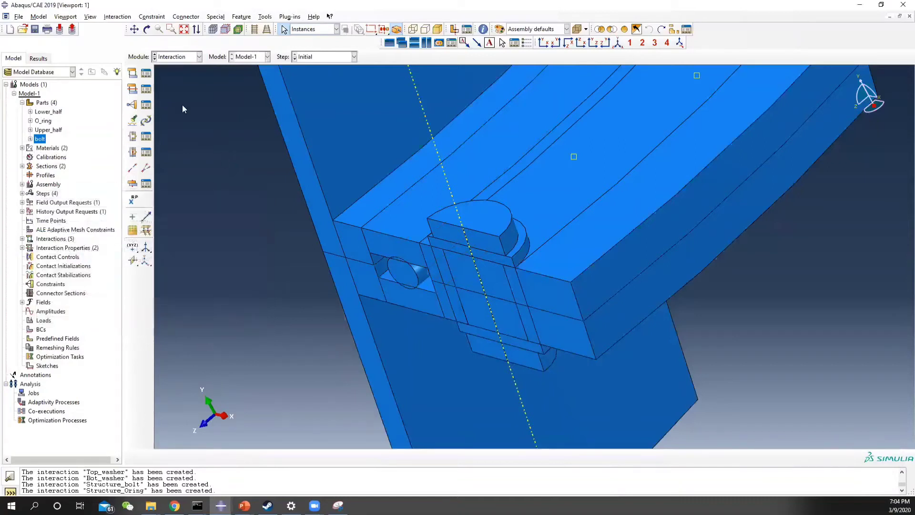
click(180, 58)
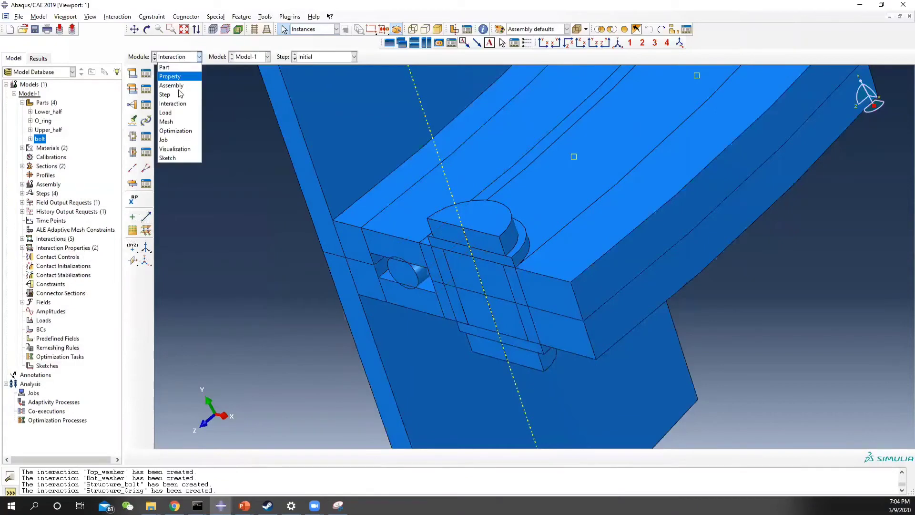
click(182, 113)
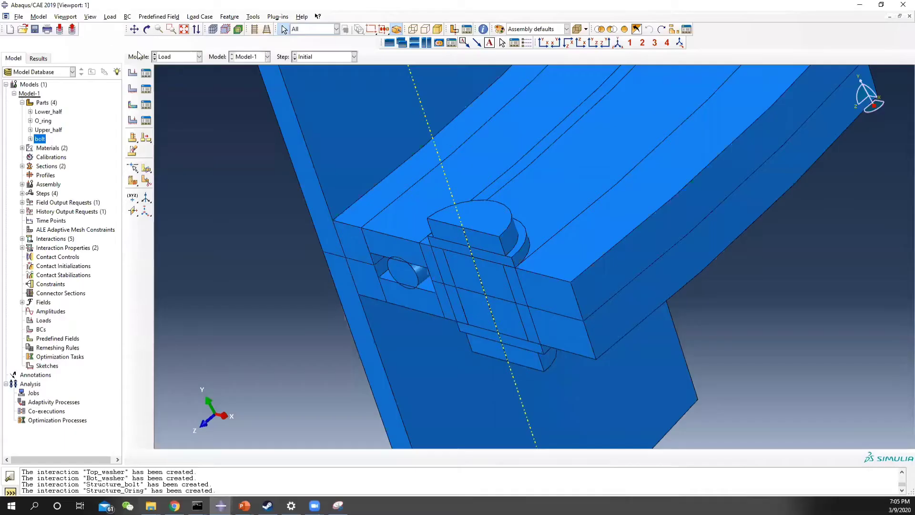
click(178, 57)
click(175, 105)
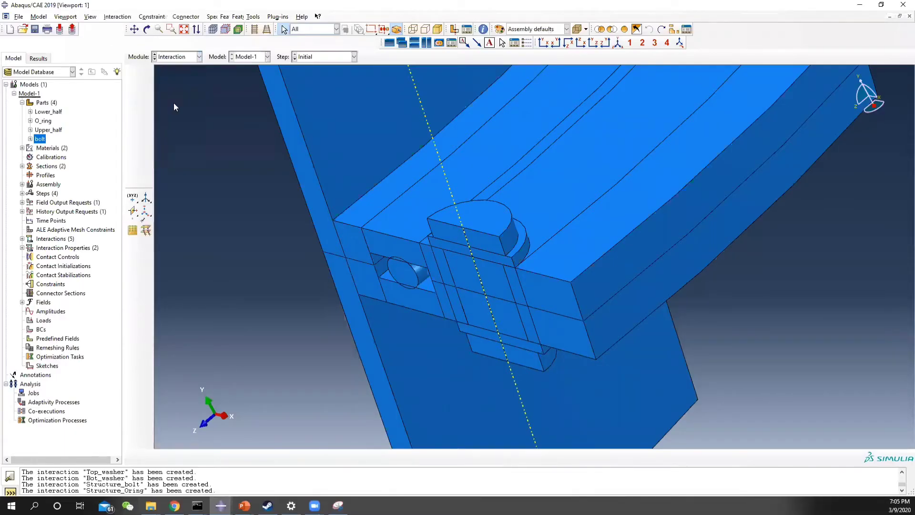
click(145, 105)
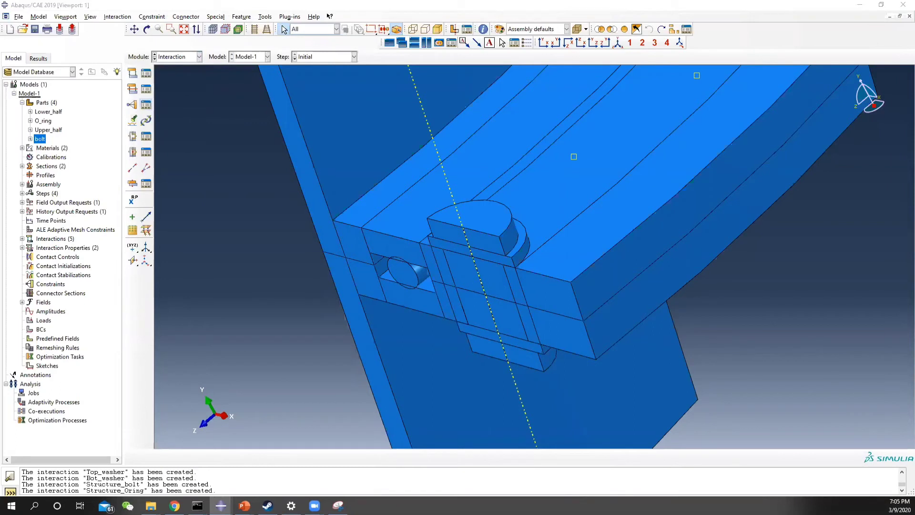
click(132, 105)
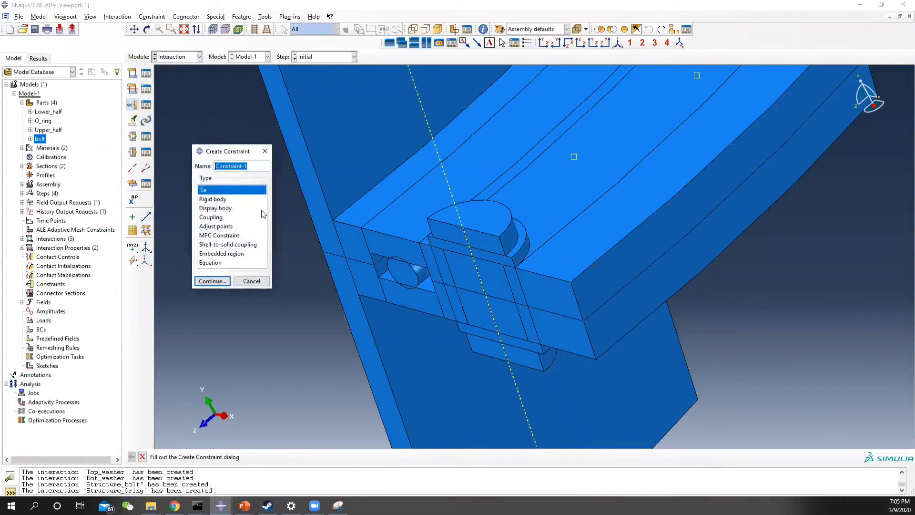
click(269, 151)
click(132, 73)
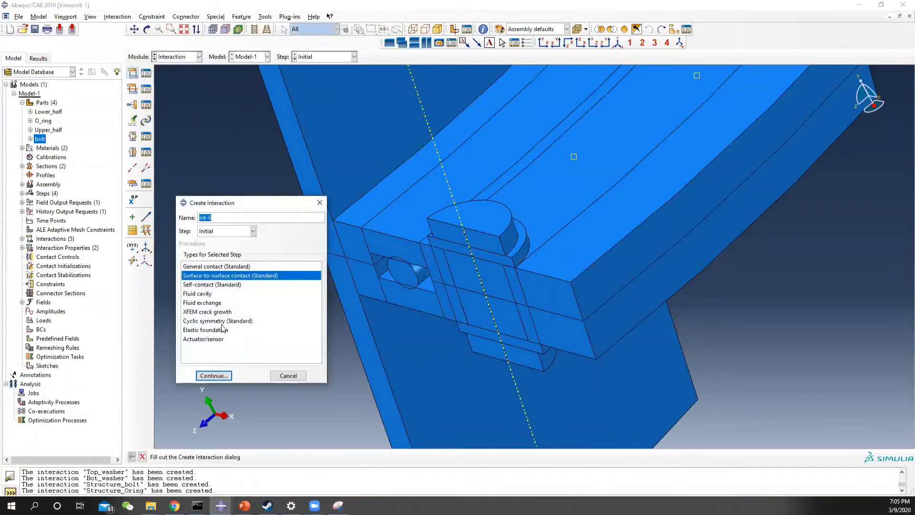
click(205, 321)
click(287, 375)
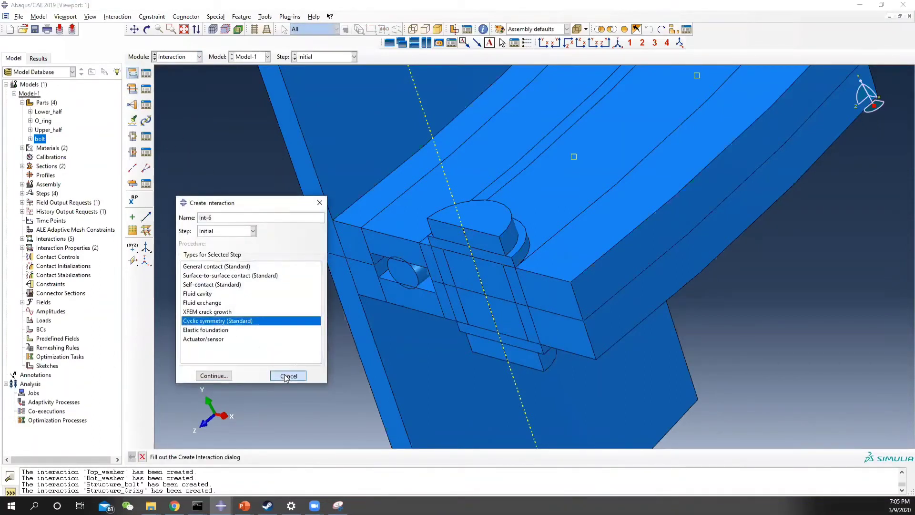
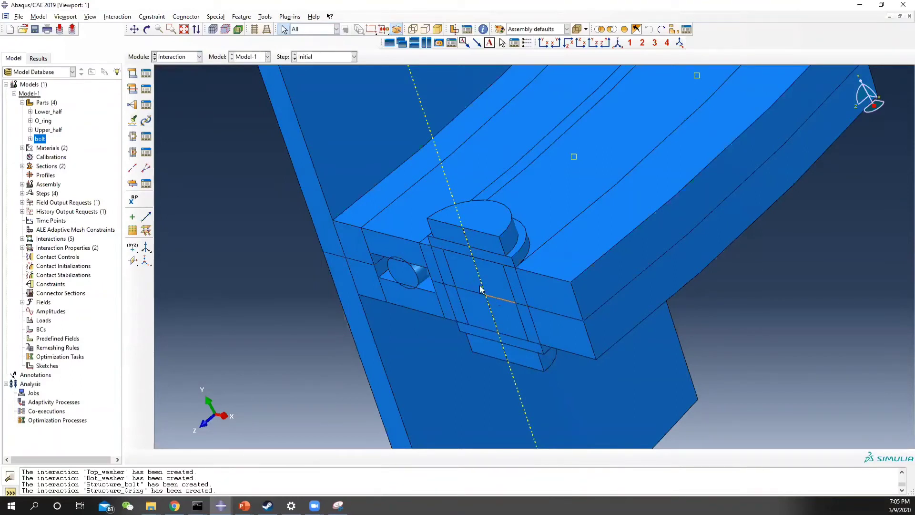
Switch to the Load module and open the Boundary Condition Manager
click(168, 59)
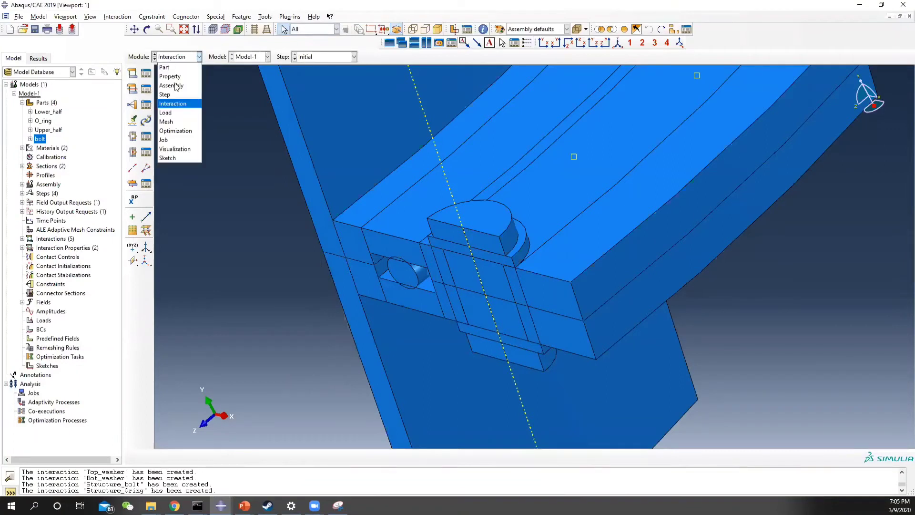
click(184, 114)
ctrl+alt+drag(496, 216, 452, 247)
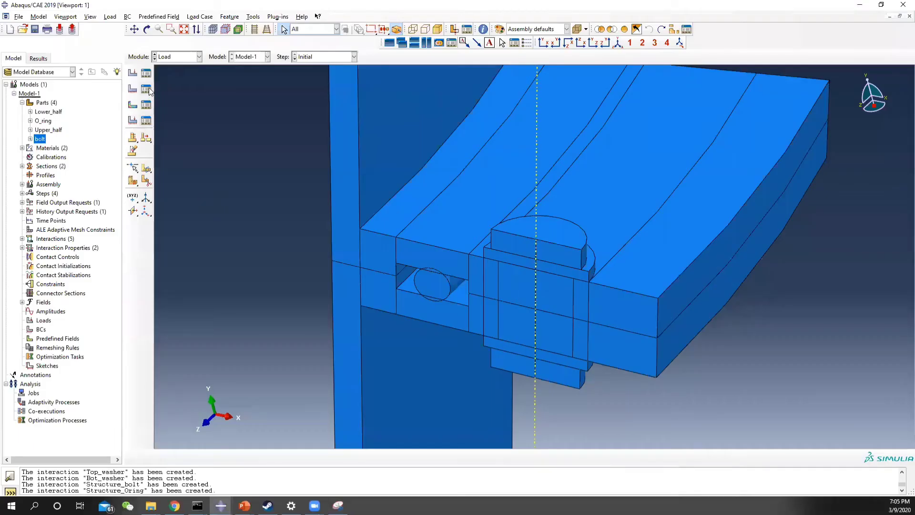
click(147, 89)
click(378, 267)
click(146, 89)
Create a rectangular datum coordinate system named Front_surf at the front flange-to-wall corner, with X along the flange joint line and Y up the wall
click(146, 210)
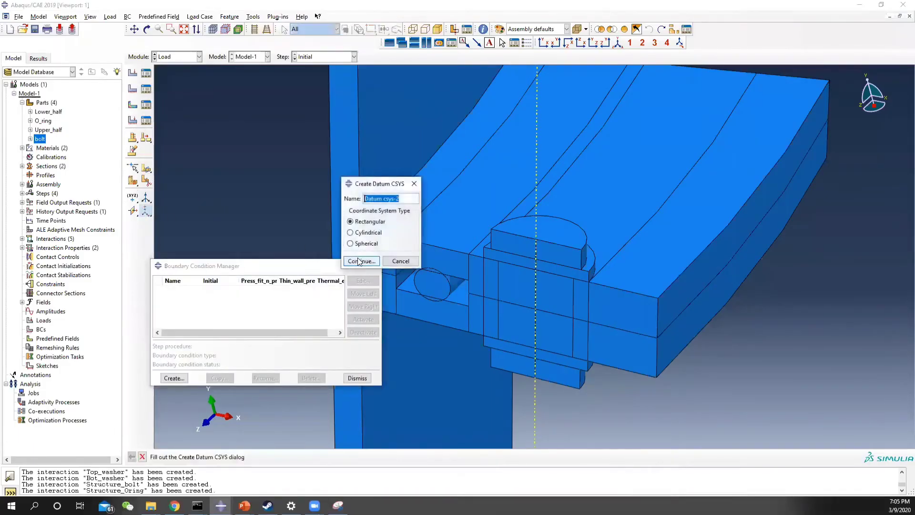
text(Front_surf)
click(362, 260)
ctrl+alt+middle_drag(533, 340, 672, 342)
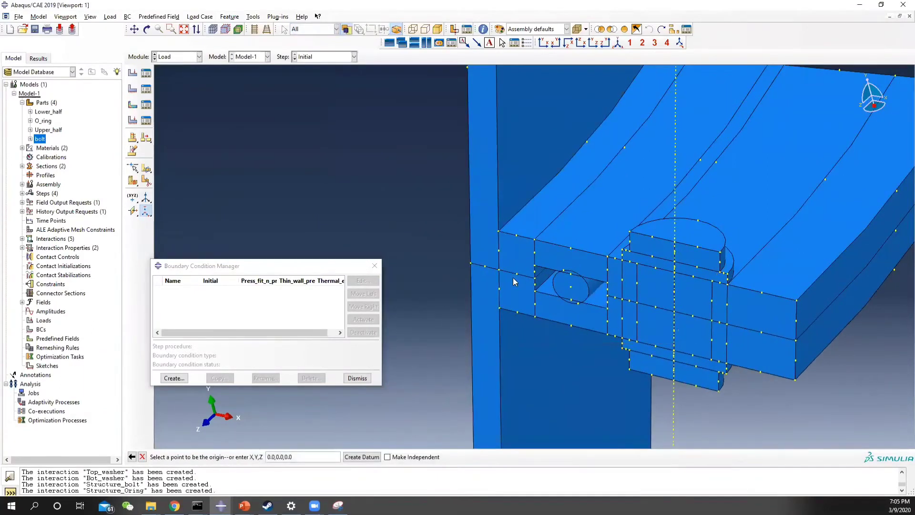
click(499, 271)
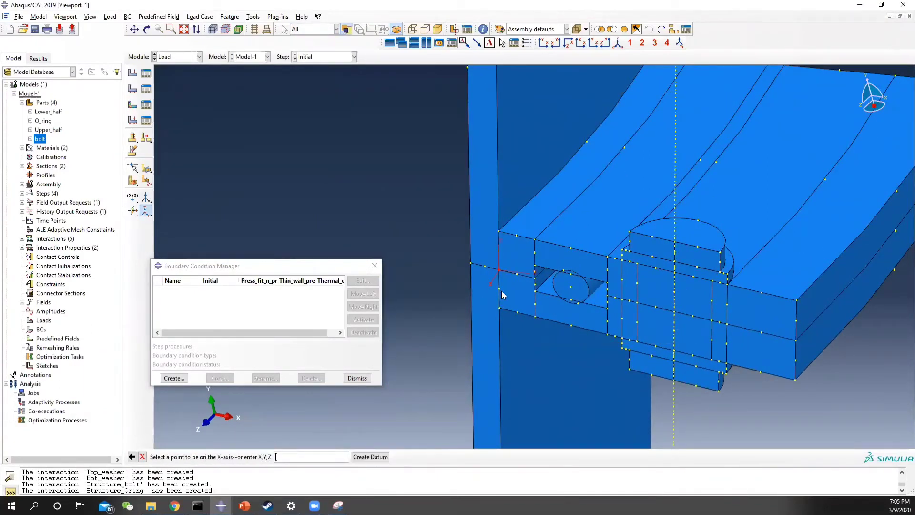
click(533, 275)
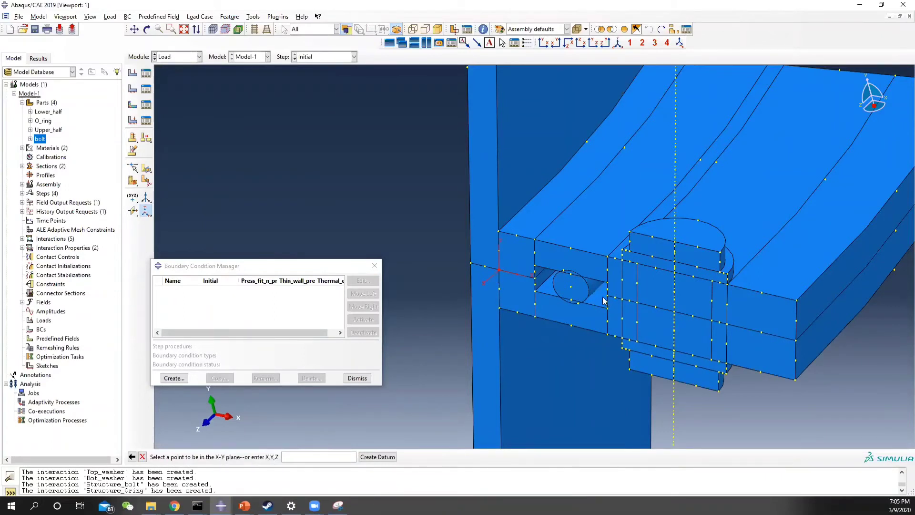
click(499, 252)
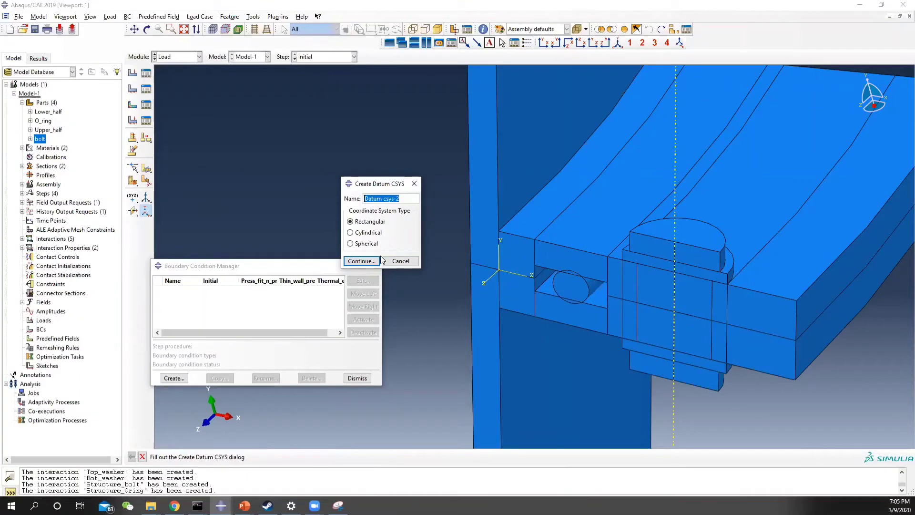
Create a rectangular datum coordinate system named Back_pl at the back flange-to-wall corner, with X through the wall thickness and Y up the wall
text(Bo)
key(BackSpace)
key(BackSpace)
text(Back_pl)
click(359, 261)
ctrl+alt+drag(860, 205, 465, 304)
ctrl+alt+middle_drag(432, 152, 609, 331)
ctrl+alt+drag(547, 178, 414, 212)
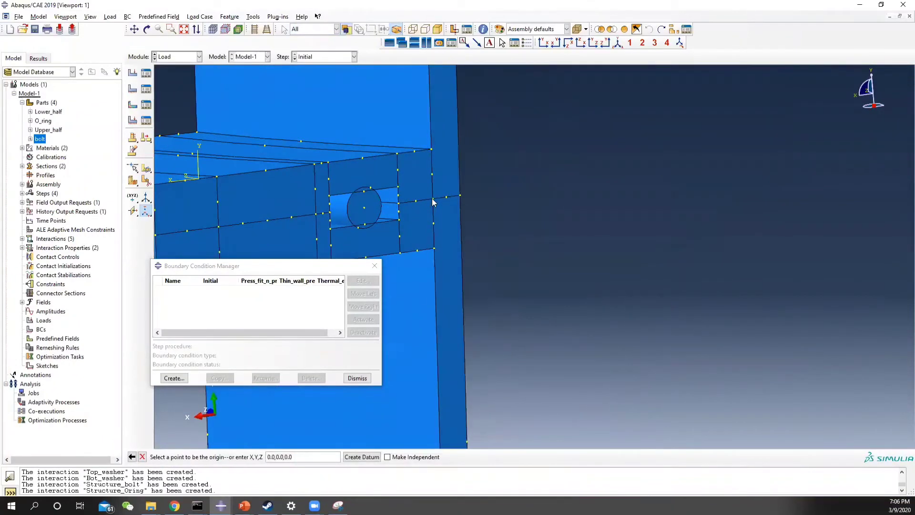
click(432, 198)
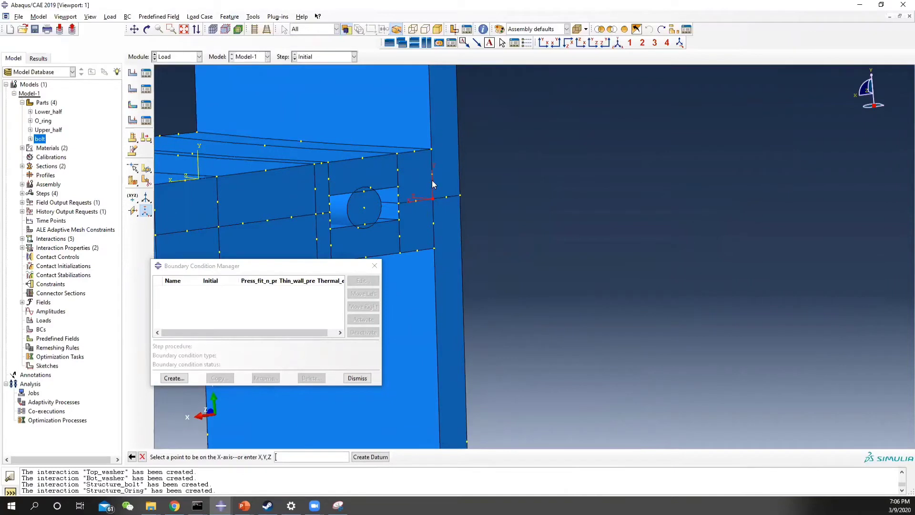
click(448, 200)
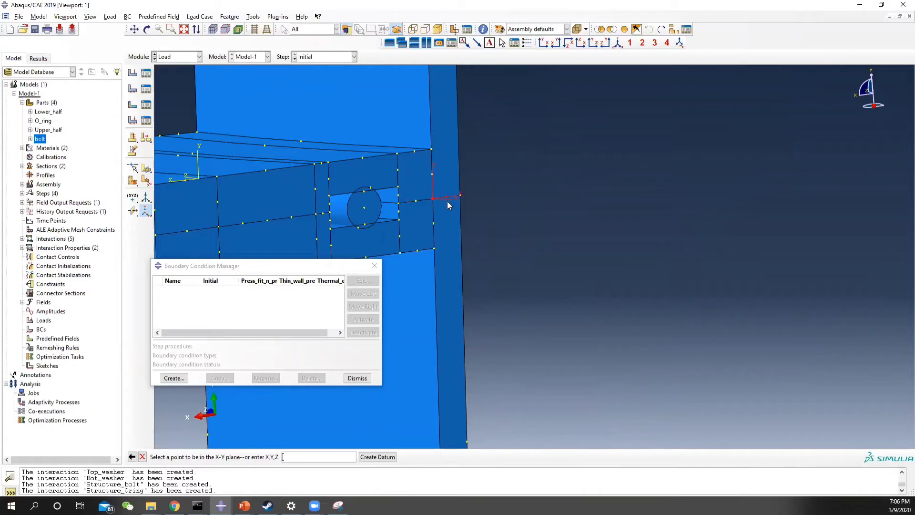
click(432, 175)
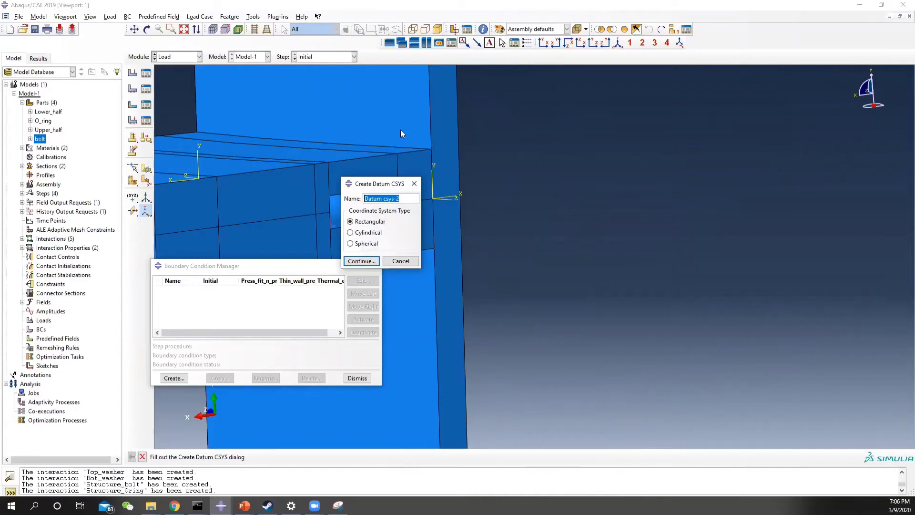
click(361, 261)
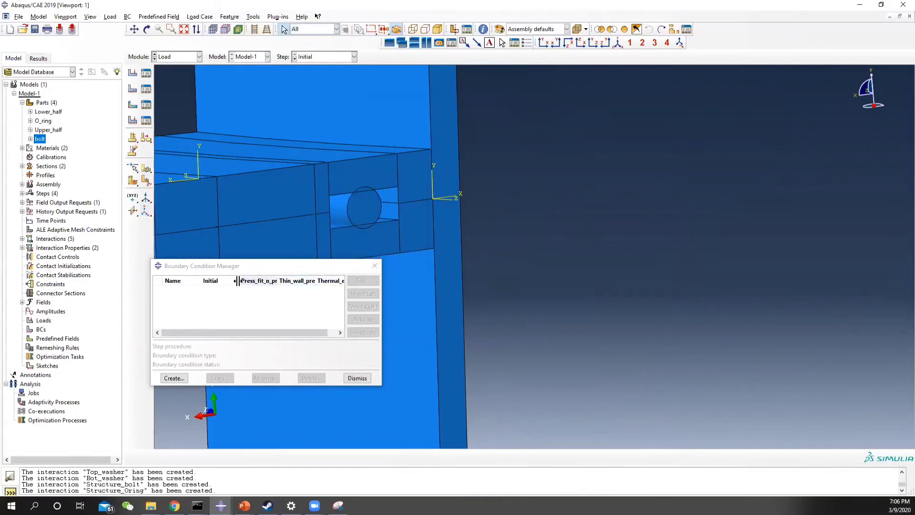
Start a Symmetry/Antisymmetry/Encastre boundary condition named Front_sym in the Initial step, with its region picked directly on the model
click(173, 377)
click(186, 163)
click(187, 174)
double_click(187, 149)
text(Front_sym)
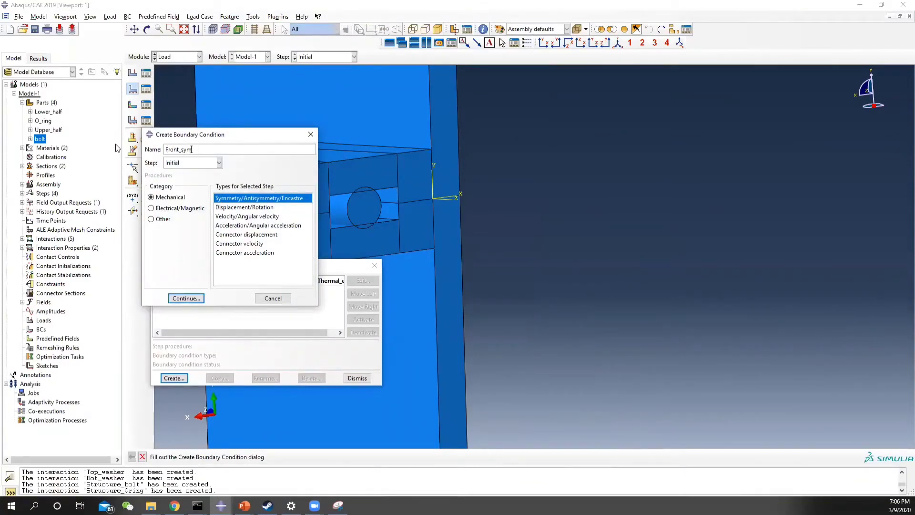
ctrl+alt+drag(430, 274, 714, 268)
ctrl+alt+middle_drag(839, 246, 267, 185)
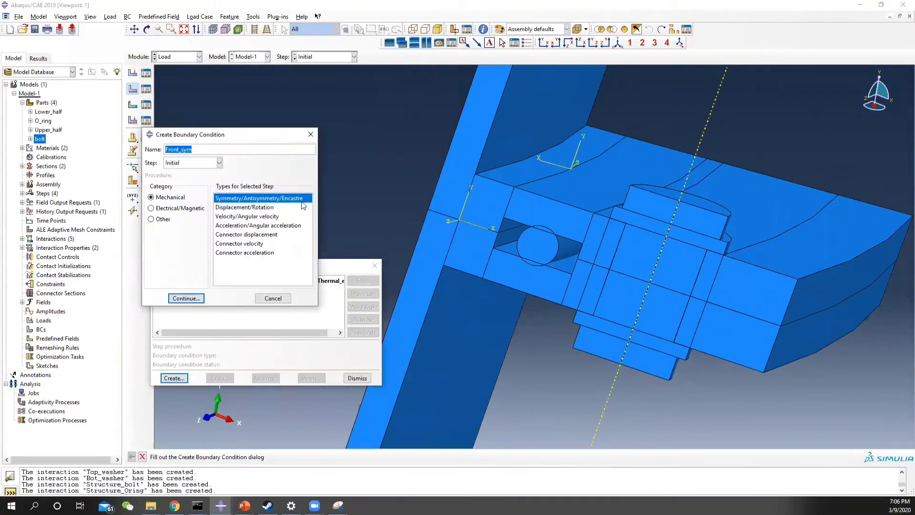
click(200, 299)
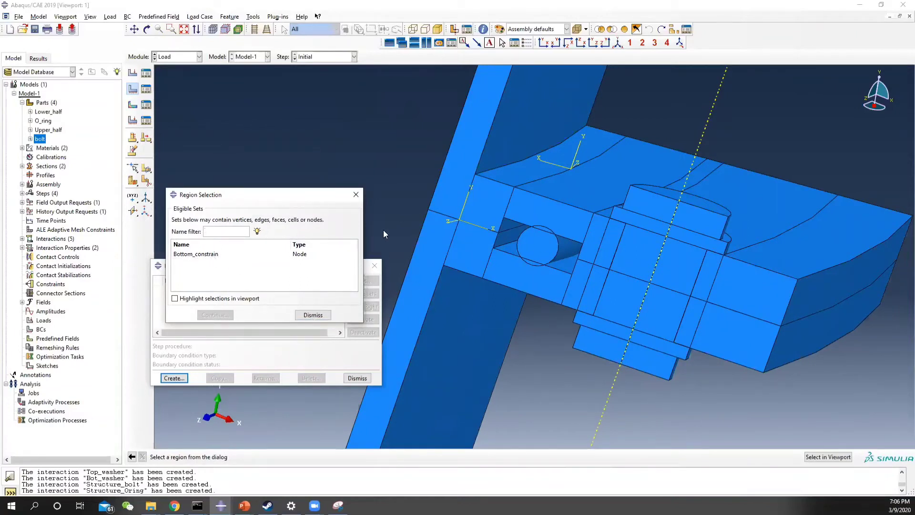
click(356, 195)
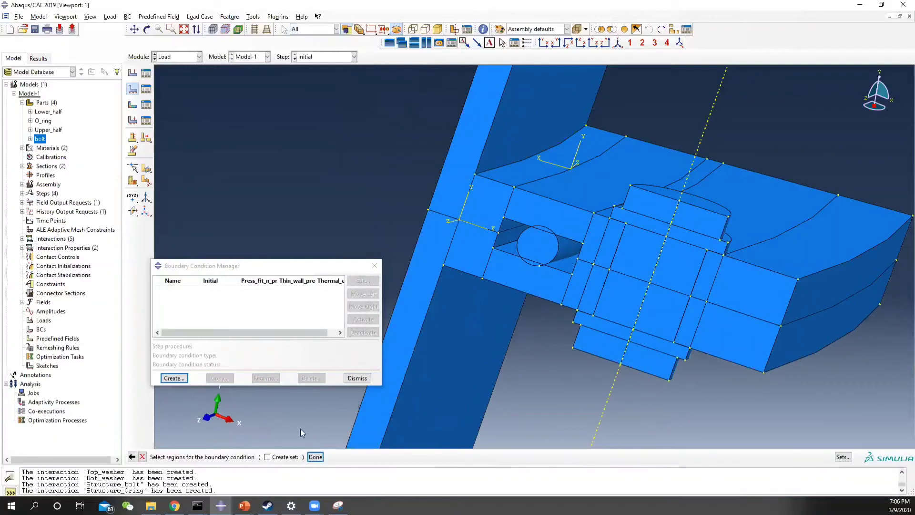
Assign all front cut-plane faces of the wall, flanges, O-ring, washers and bolt as the region of Front_sym
click(476, 153)
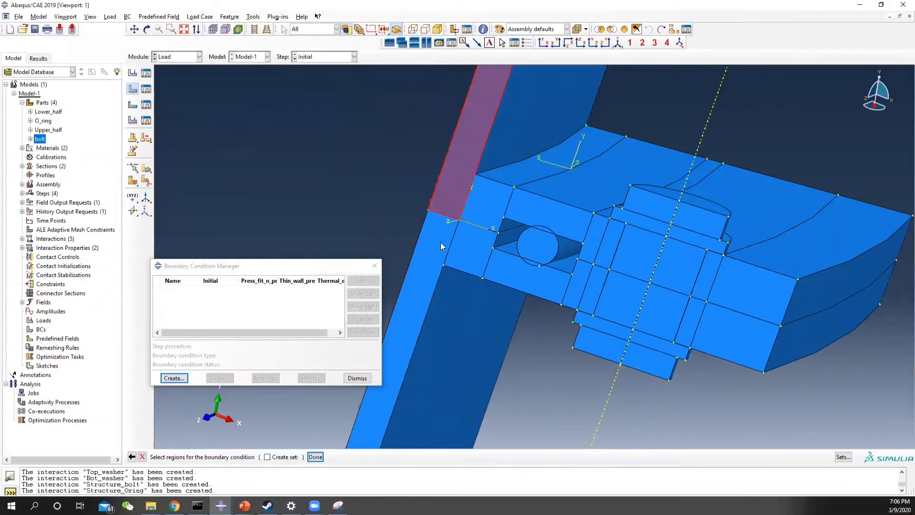
shift+click(442, 240)
shift+click(478, 208)
shift+click(528, 275)
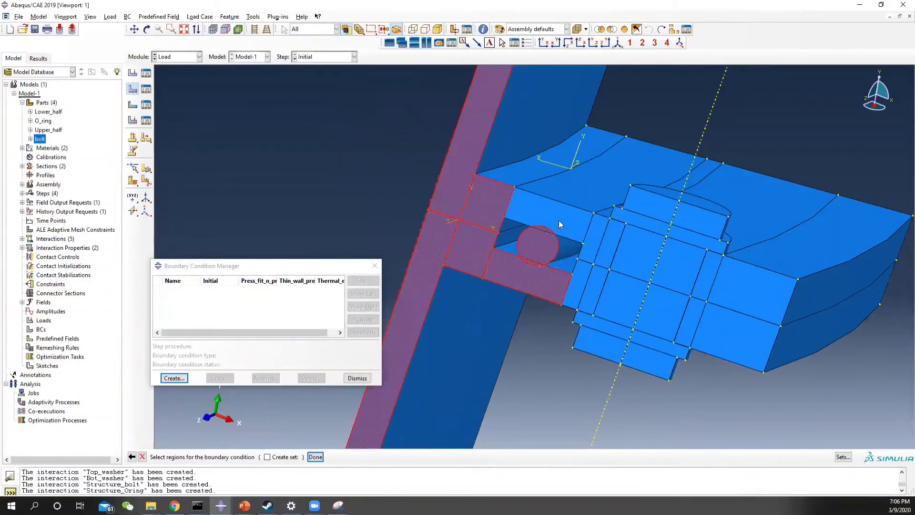
shift+click(558, 220)
shift+click(594, 242)
shift+click(586, 281)
shift+click(609, 253)
shift+click(603, 281)
shift+click(634, 250)
shift+click(637, 299)
shift+click(682, 275)
shift+click(665, 312)
shift+click(706, 299)
shift+click(697, 324)
shift+click(730, 298)
shift+click(724, 333)
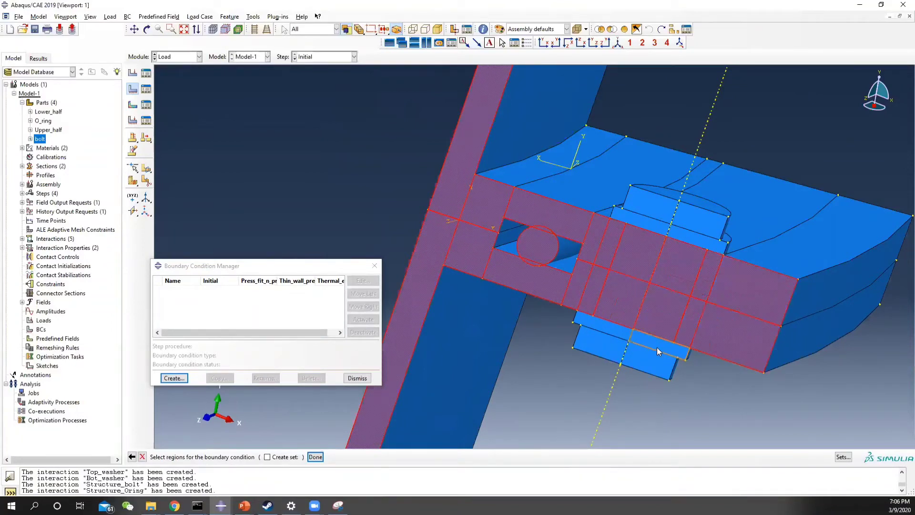
shift+click(656, 345)
shift+click(653, 362)
shift+click(604, 337)
shift+click(606, 329)
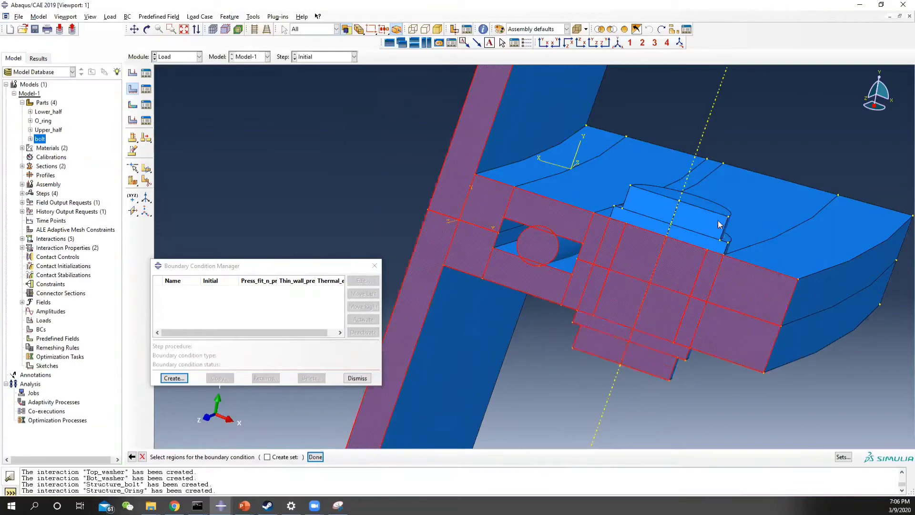
shift+click(688, 224)
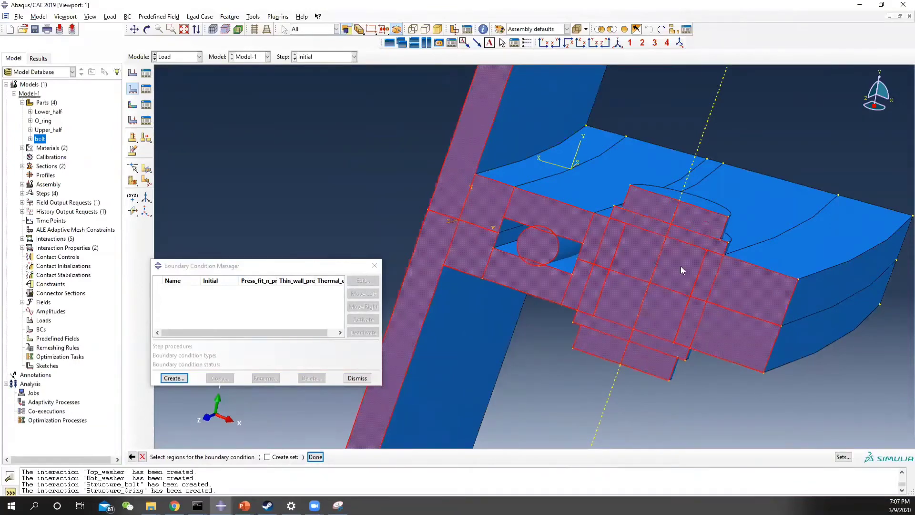
click(315, 457)
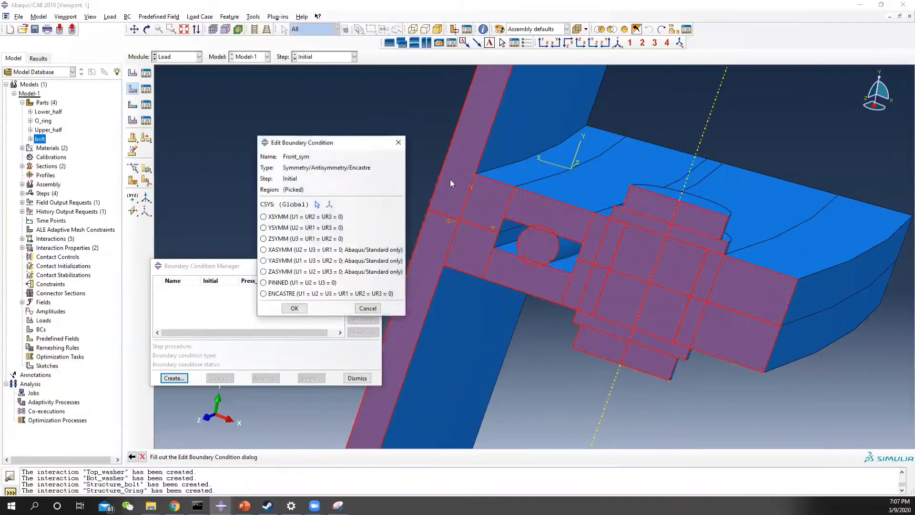
Define Front_sym as ZSYMM (U3 = UR1 = UR2 = 0) in the Front_surf coordinate system
click(264, 239)
click(316, 204)
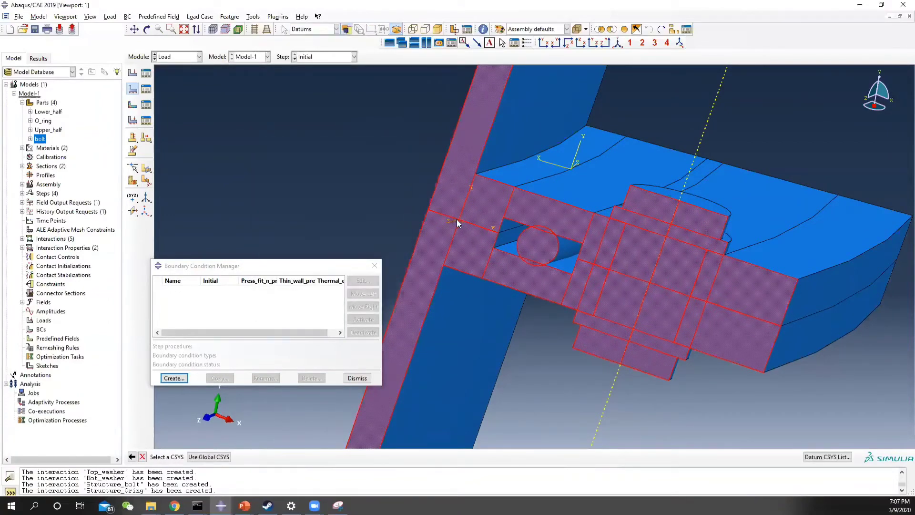
click(457, 223)
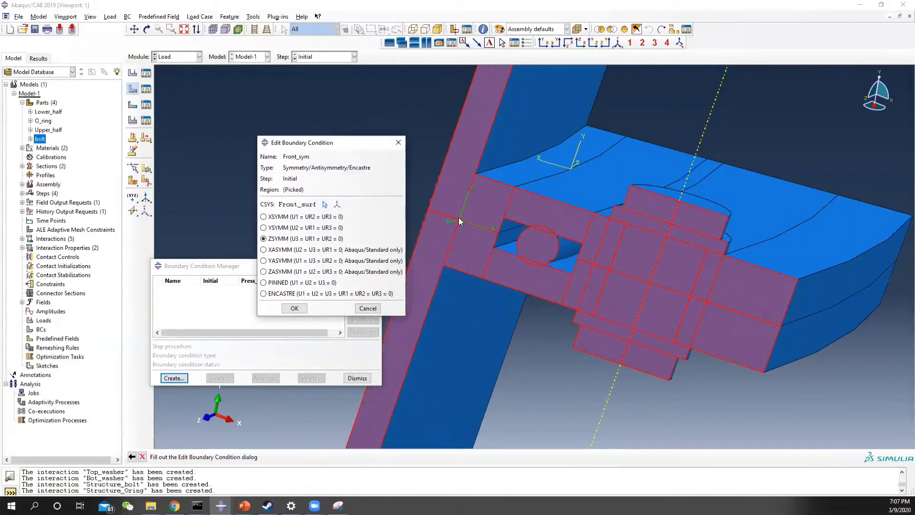
click(304, 308)
Start a Symmetry/Antisymmetry/Encastre boundary condition named Back_sym in the Initial step
ctrl+alt+drag(813, 274, 572, 243)
ctrl+alt+drag(454, 219, 684, 230)
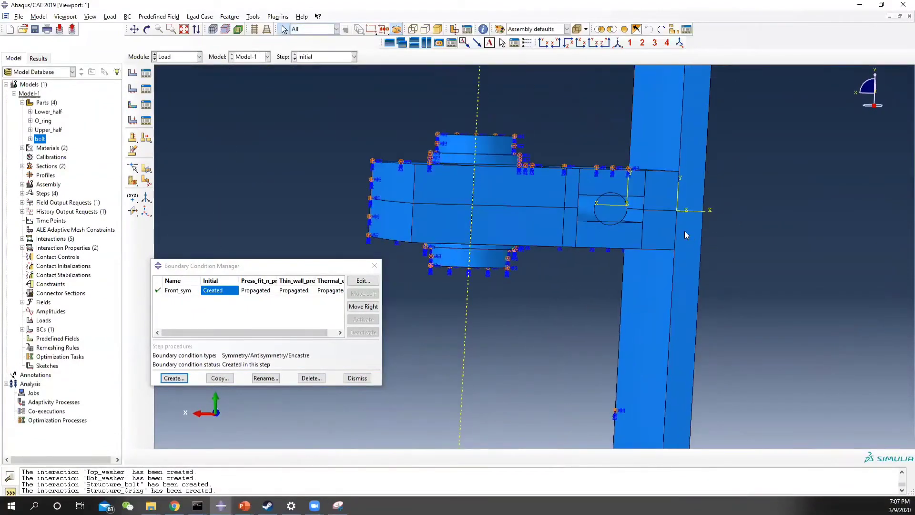
click(174, 377)
text(Back_sym)
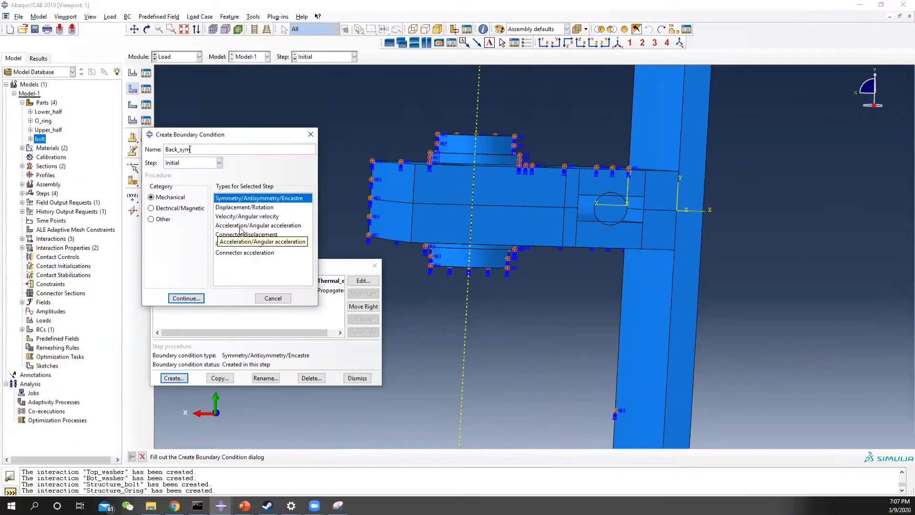
click(197, 299)
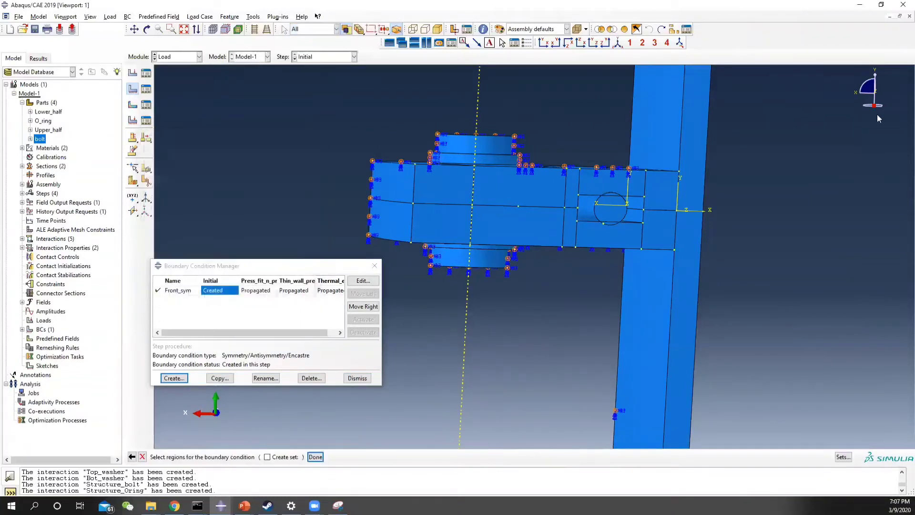
Assign the back cut-plane faces of the wall, flanges and O-ring as the region of Back_sym
click(694, 181)
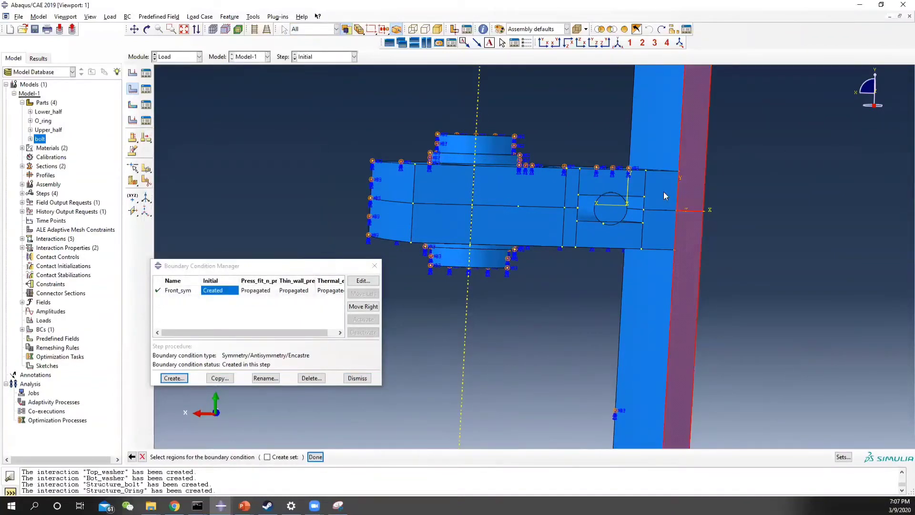
shift+click(612, 215)
shift+click(618, 181)
shift+click(572, 194)
shift+click(571, 227)
shift+click(538, 203)
shift+click(503, 226)
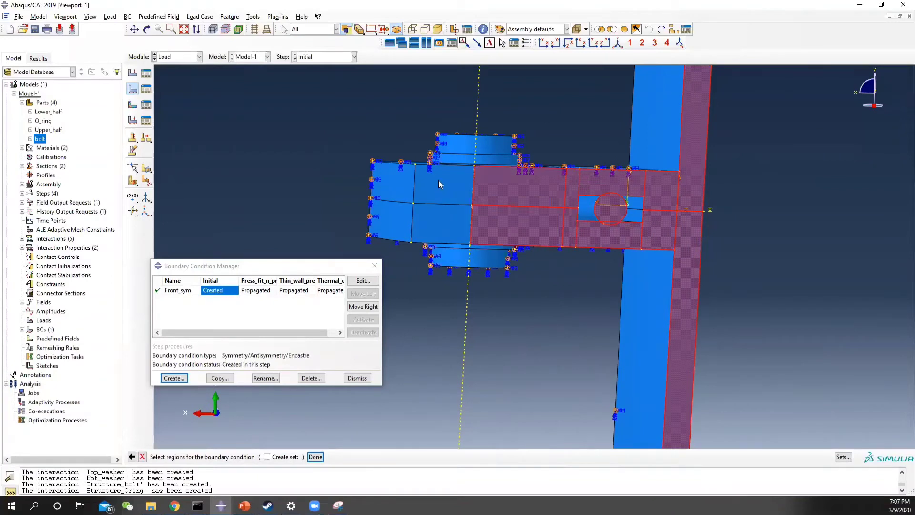
click(315, 457)
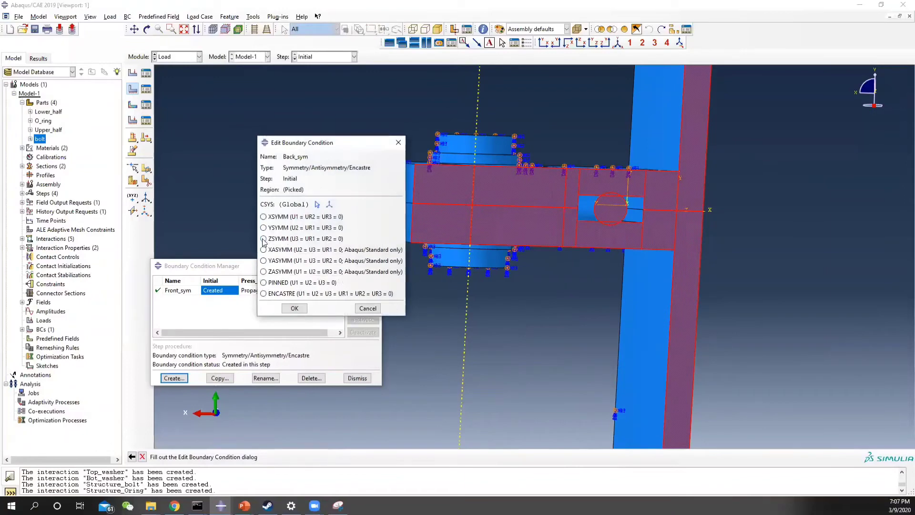
Define Back_sym as ZSYMM (U3 = UR1 = UR2 = 0) in the Back_surf coordinate system and close the manager
click(316, 204)
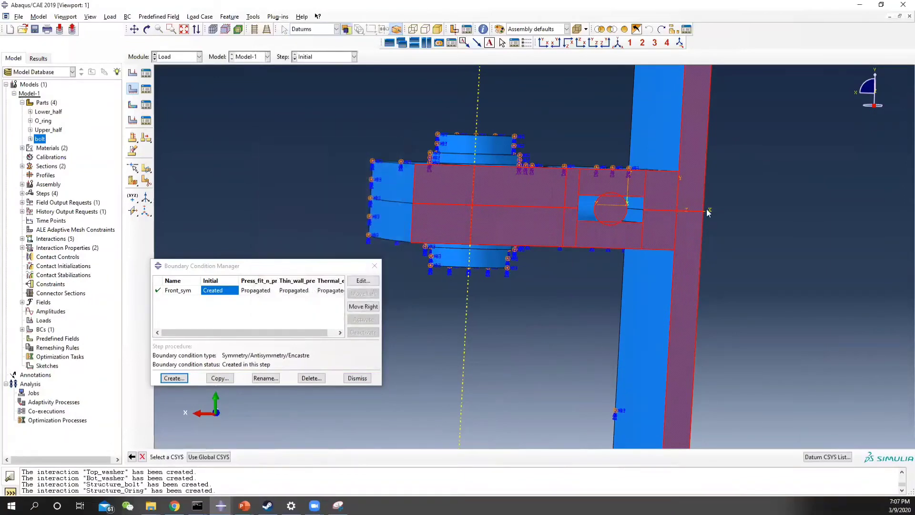
click(678, 214)
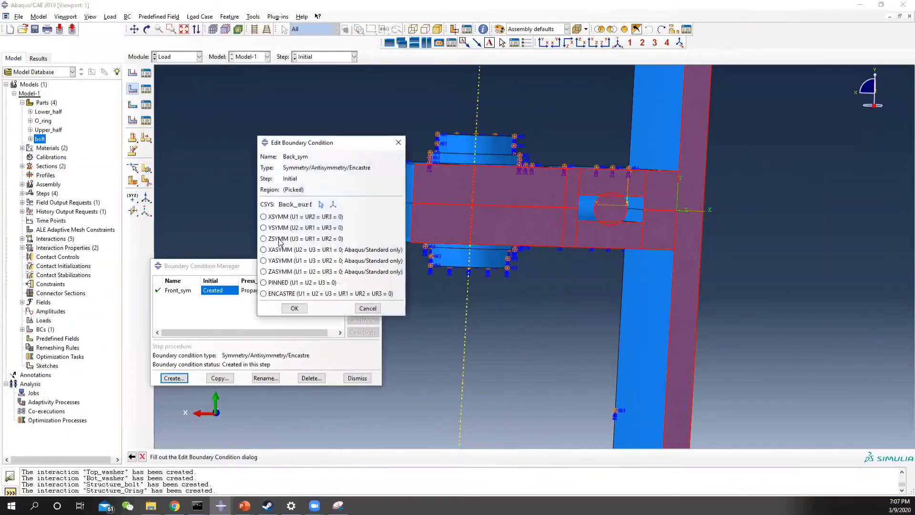
click(264, 239)
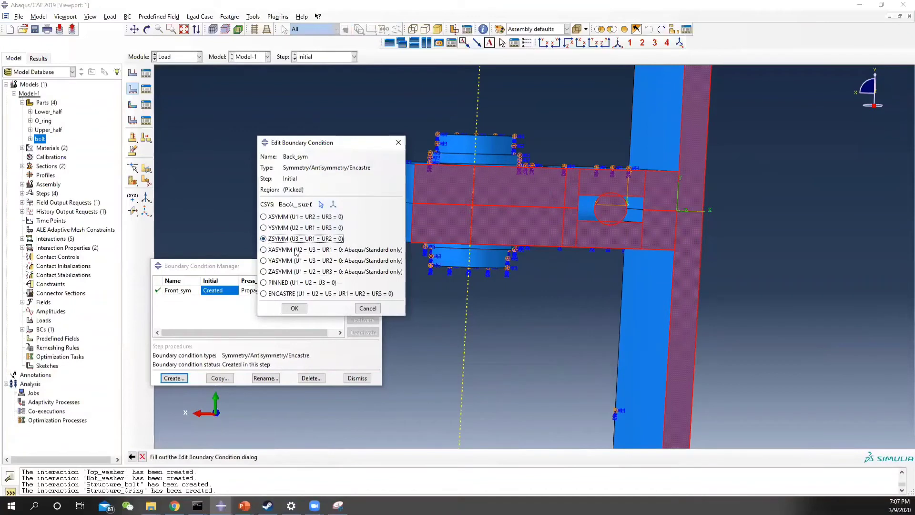
click(295, 309)
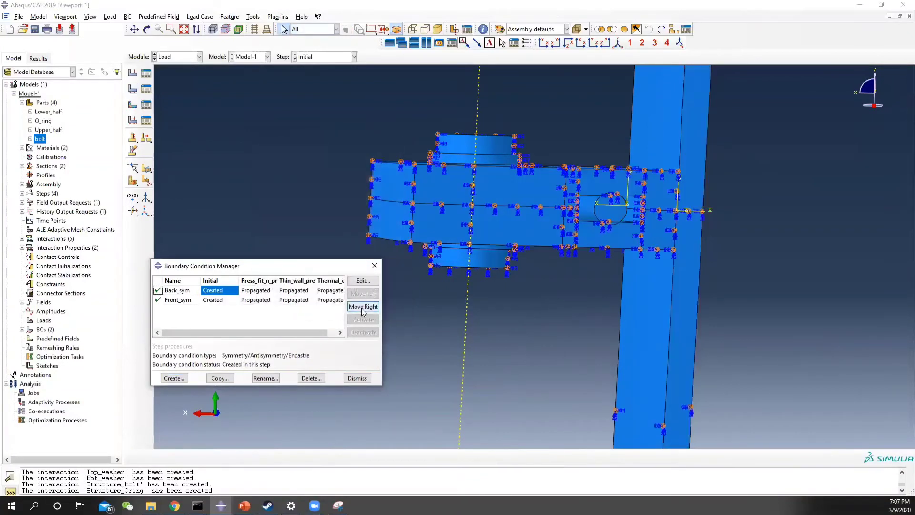
click(375, 266)
Examine the symmetry conditions on both cut planes and the lower end face of the wall
ctrl+alt+drag(679, 347, 691, 374)
ctrl+alt+middle_drag(708, 368, 622, 261)
ctrl+alt+drag(643, 407, 533, 264)
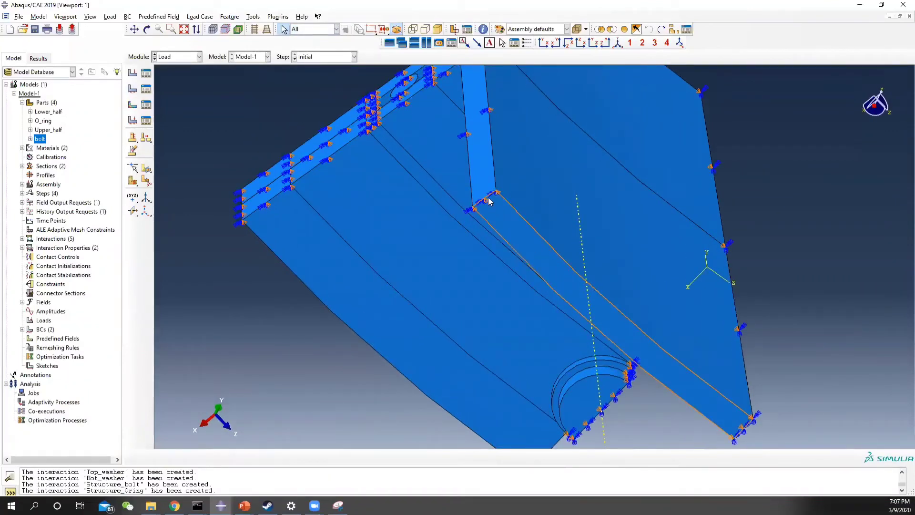
scroll(800, 408, up, 1)
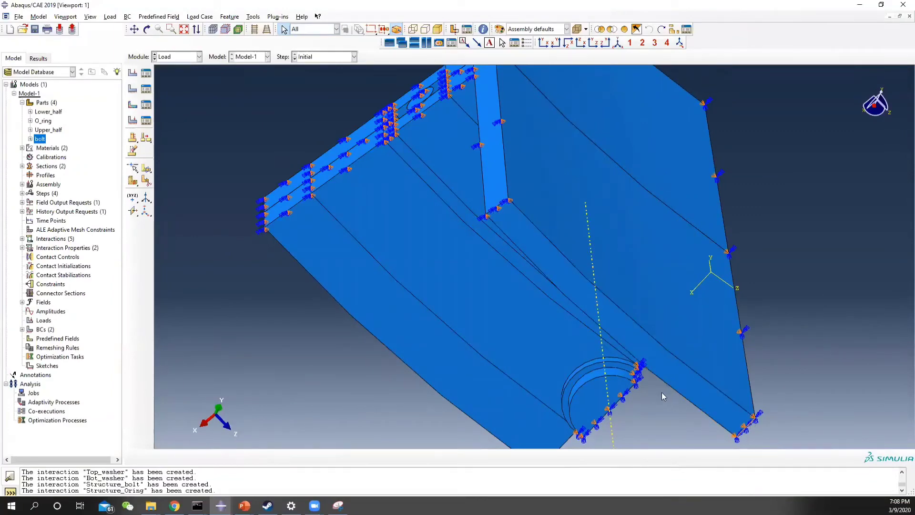
ctrl+alt+drag(701, 397, 494, 272)
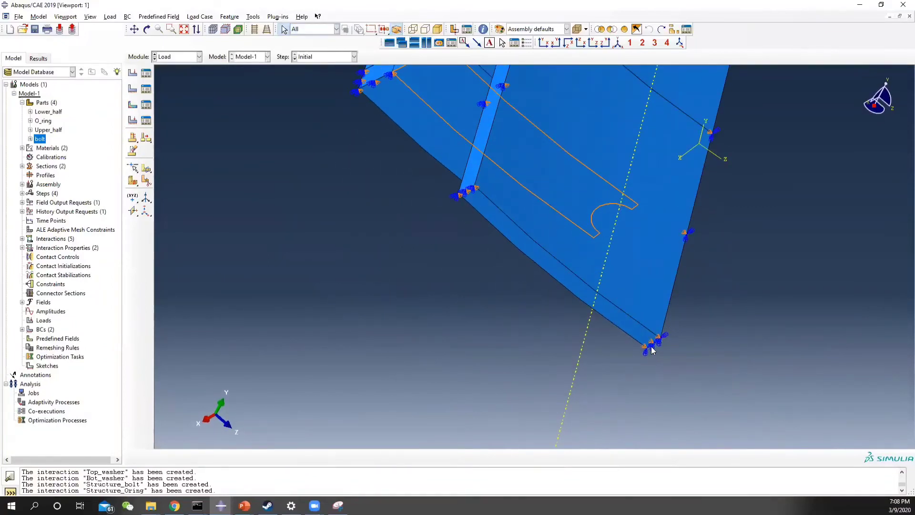
ctrl+alt+drag(558, 234, 569, 209)
ctrl+alt+middle_drag(609, 153, 576, 336)
ctrl+alt+drag(577, 337, 431, 238)
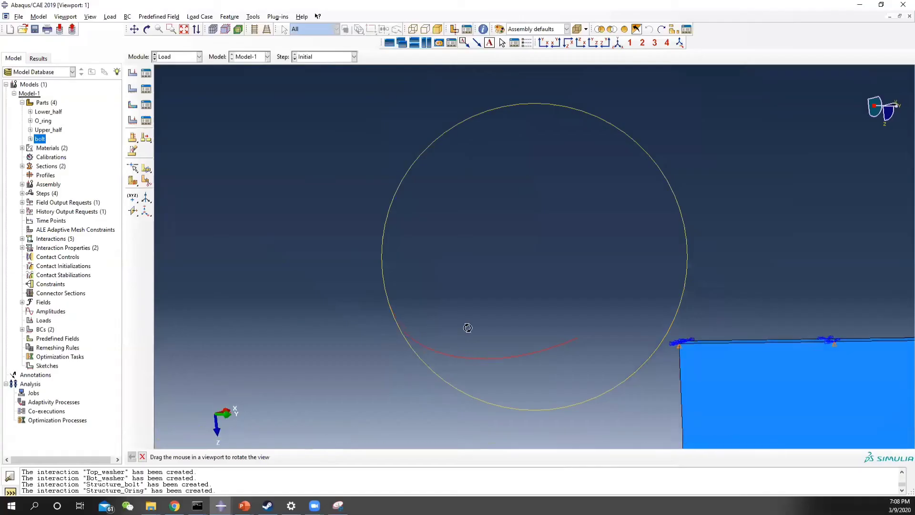
ctrl+alt+drag(468, 327, 561, 337)
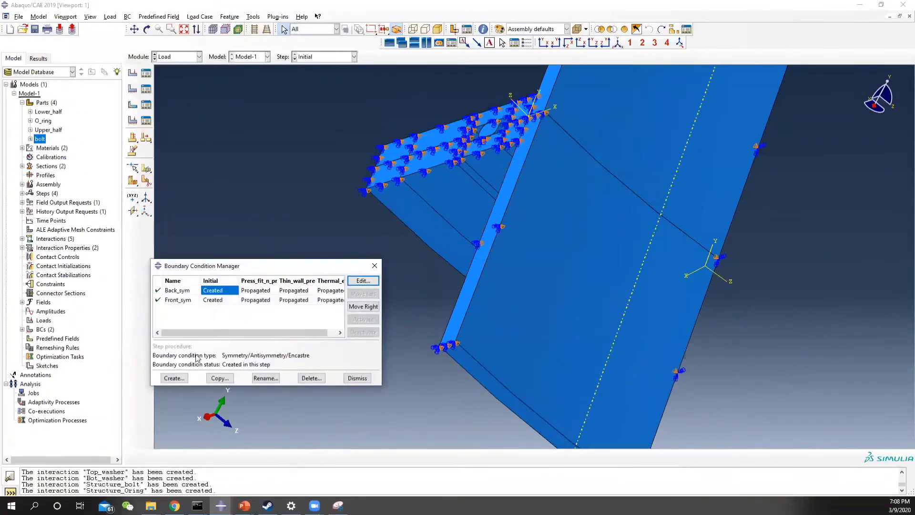
Start a Displacement/Rotation boundary condition named y_constrain in the Initial step, applied to the Bottom_constrain set
click(174, 378)
text(y_constrain)
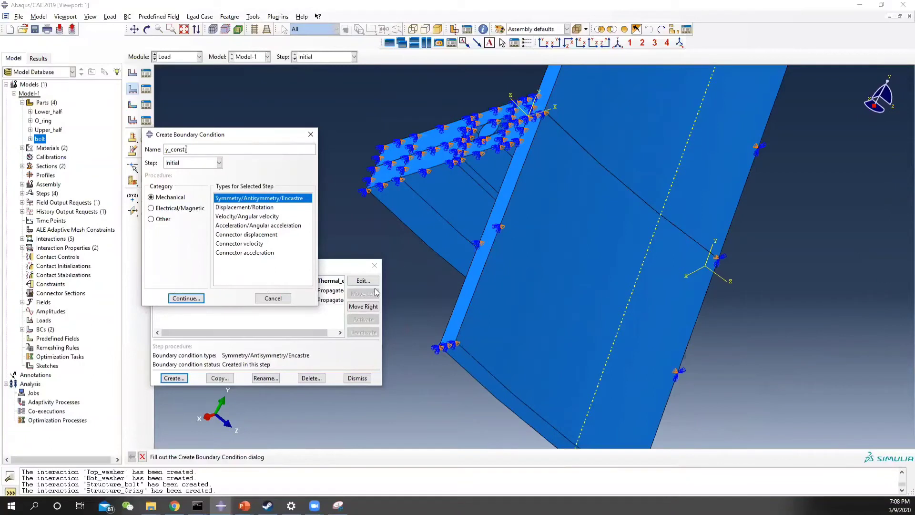
click(240, 208)
click(186, 299)
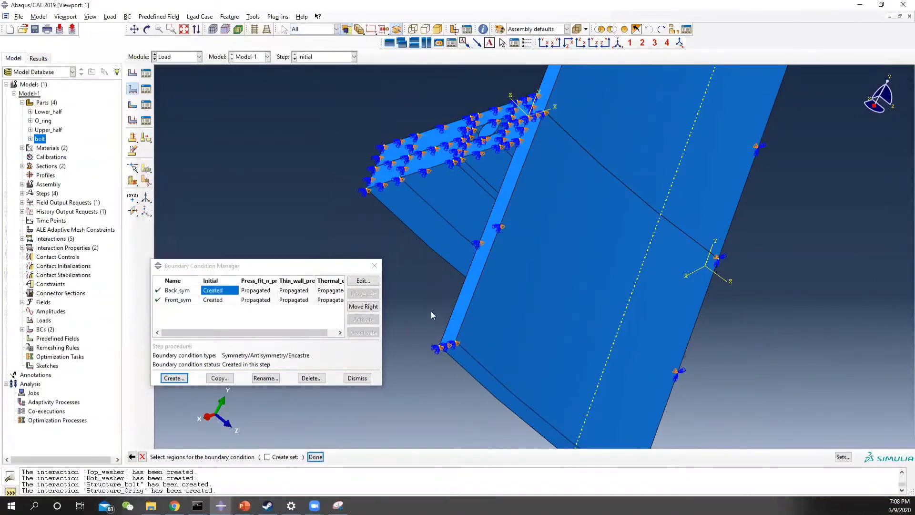
click(843, 457)
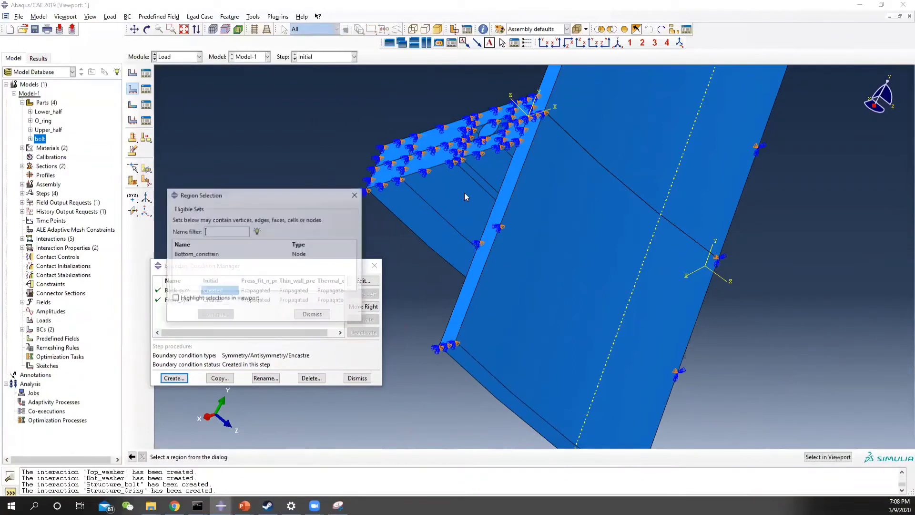
click(196, 254)
click(216, 314)
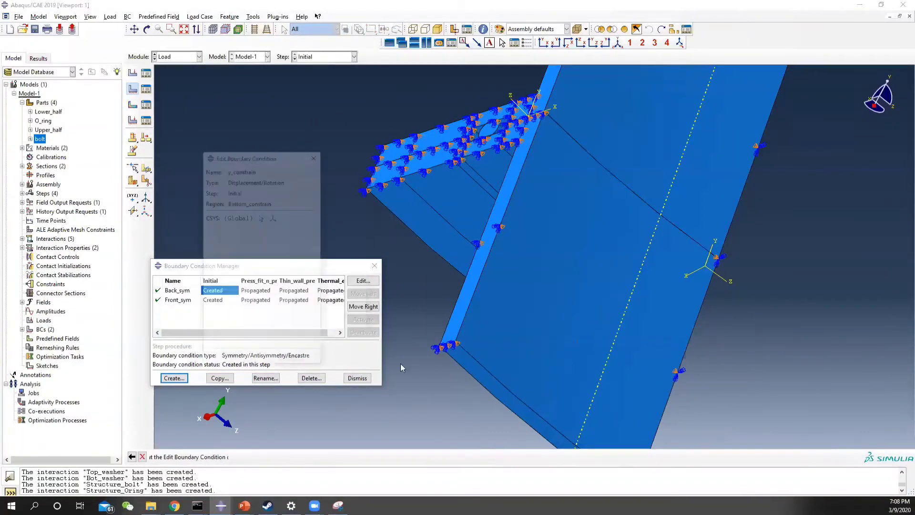
Fix the vertical displacement U2 for y_constrain, check it on the wall's bottom face and close the manager
click(208, 240)
click(232, 360)
scroll(479, 371, up, 2)
ctrl+alt+drag(522, 347, 599, 266)
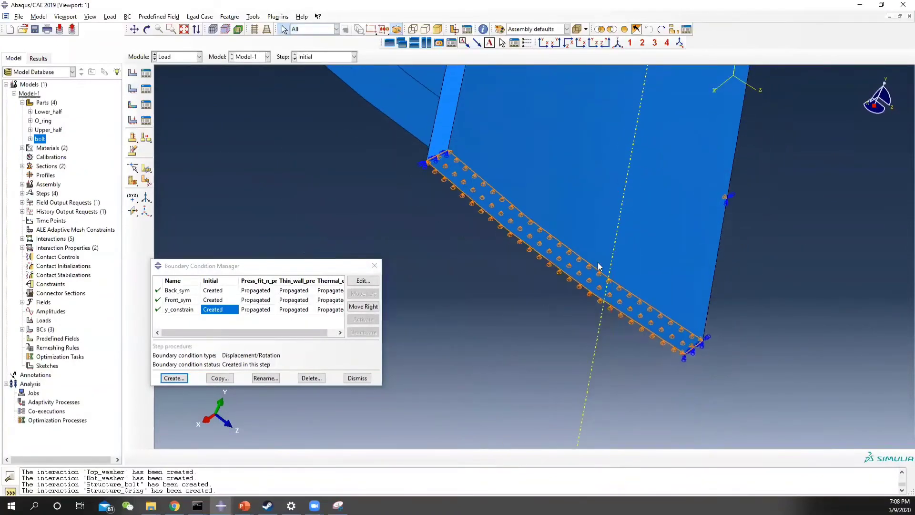
click(374, 265)
Inspect the constrained assembly and consult the Problem Statement slide for the conditions and loads of each analysis step
ctrl+alt+drag(578, 159, 572, 119)
ctrl+alt+drag(451, 341, 430, 317)
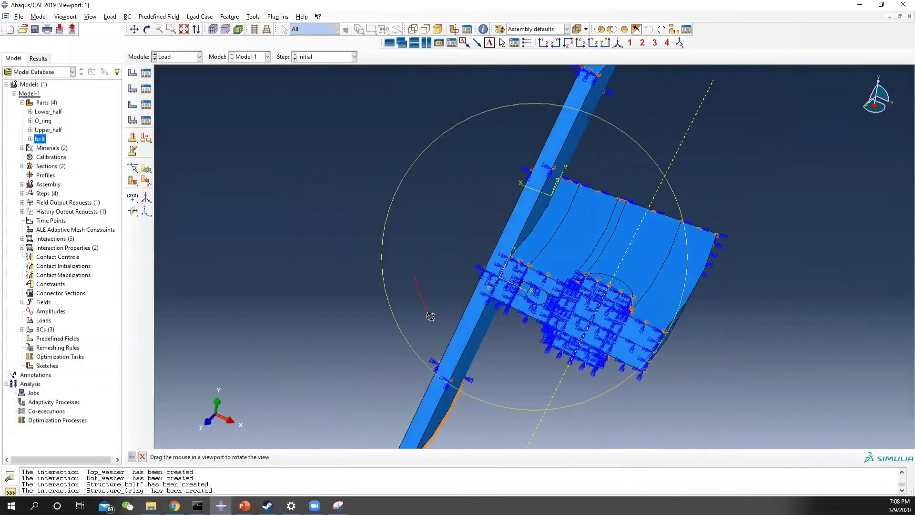
key(alt+Tab)
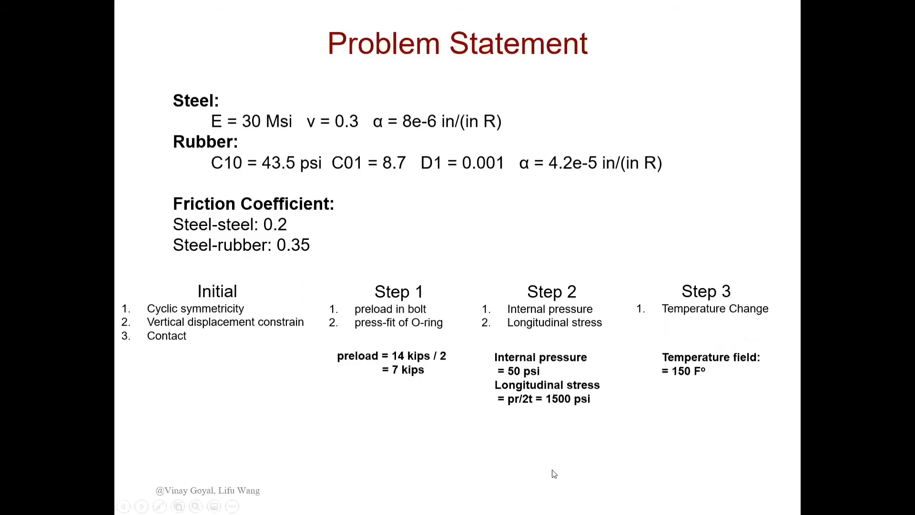
key(alt+Tab)
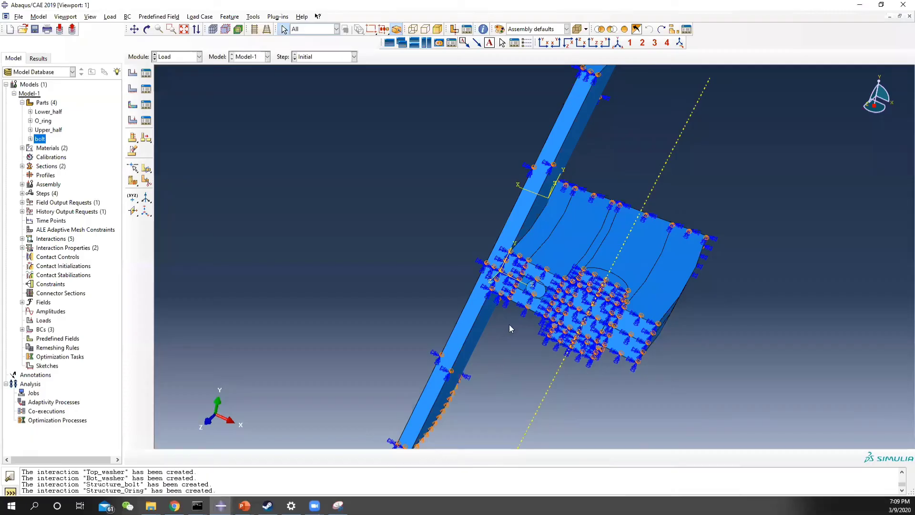
Start a mechanical Bolt load named preload in the Press_fit_n_preload step
click(145, 76)
click(316, 292)
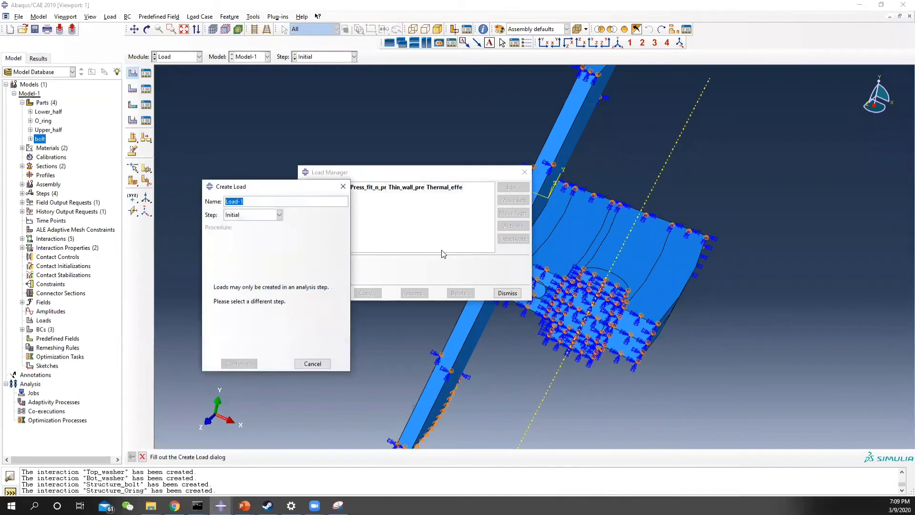
text(prelo)
click(278, 214)
click(257, 232)
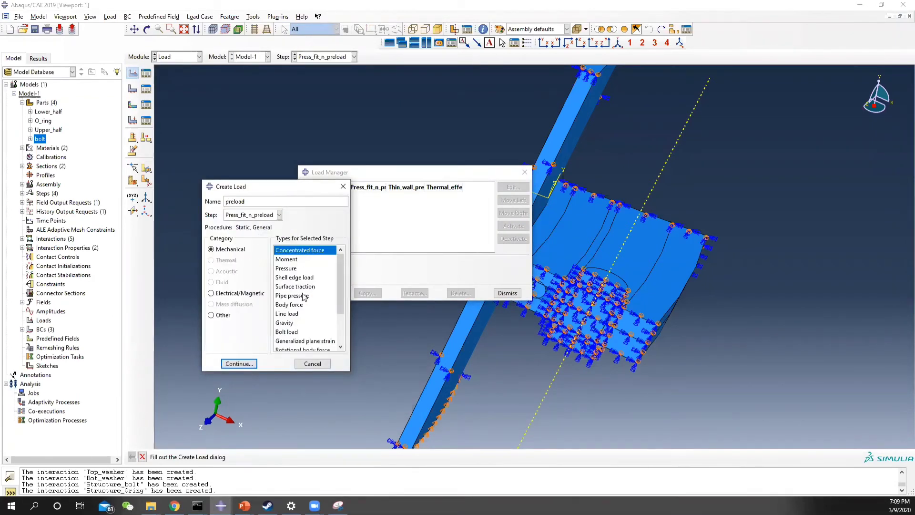
click(292, 332)
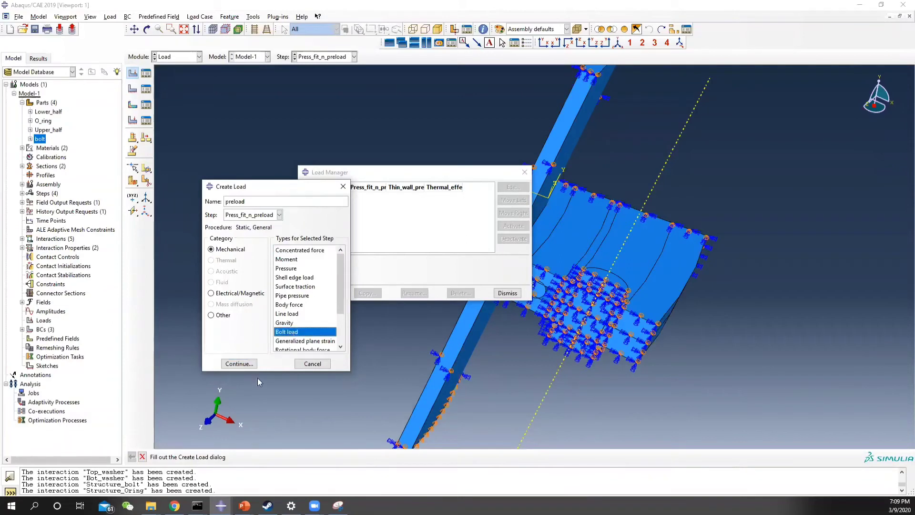
click(238, 364)
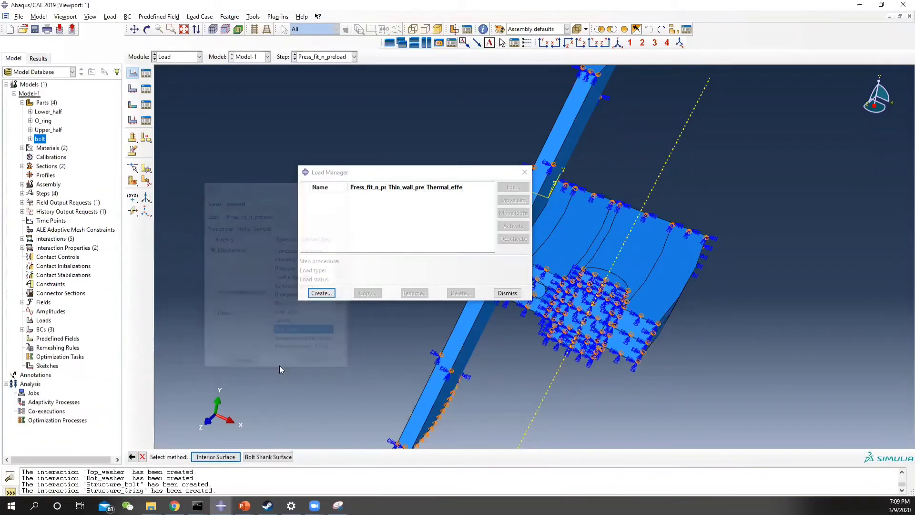
Assign the bolt load to the interior cross-section face at the middle of the bolt shank, using its purple side
click(216, 457)
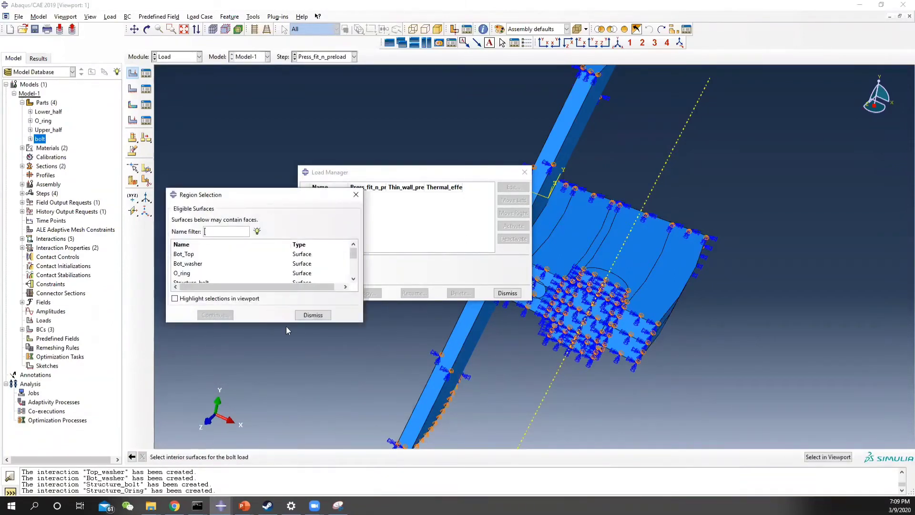
click(313, 315)
scroll(599, 318, up, 5)
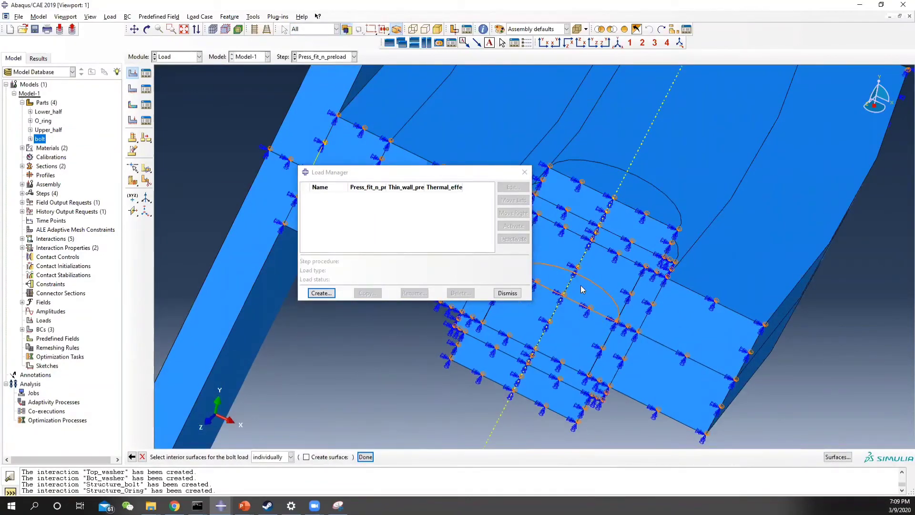
scroll(573, 308, down, 2)
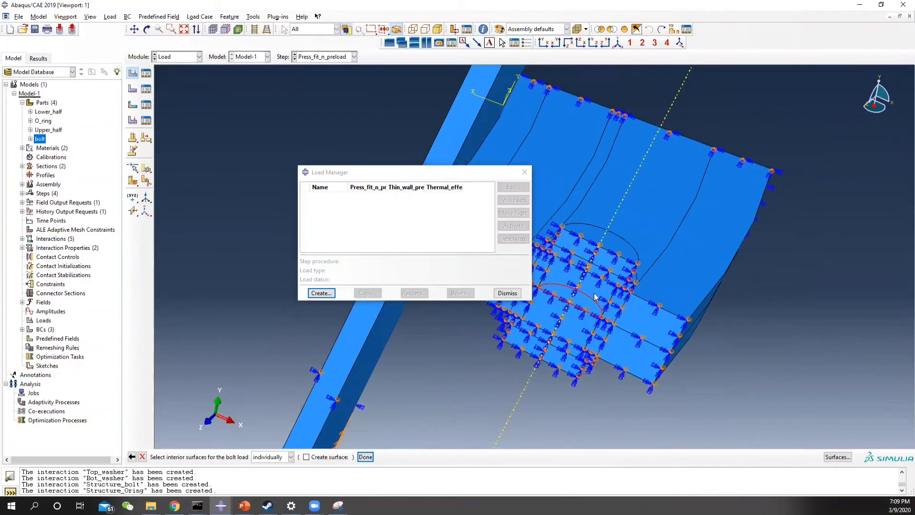
click(365, 456)
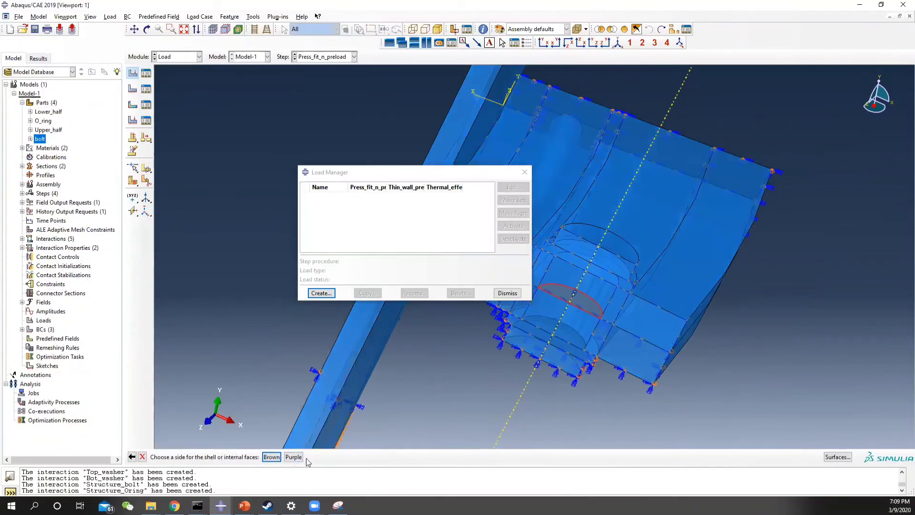
click(293, 457)
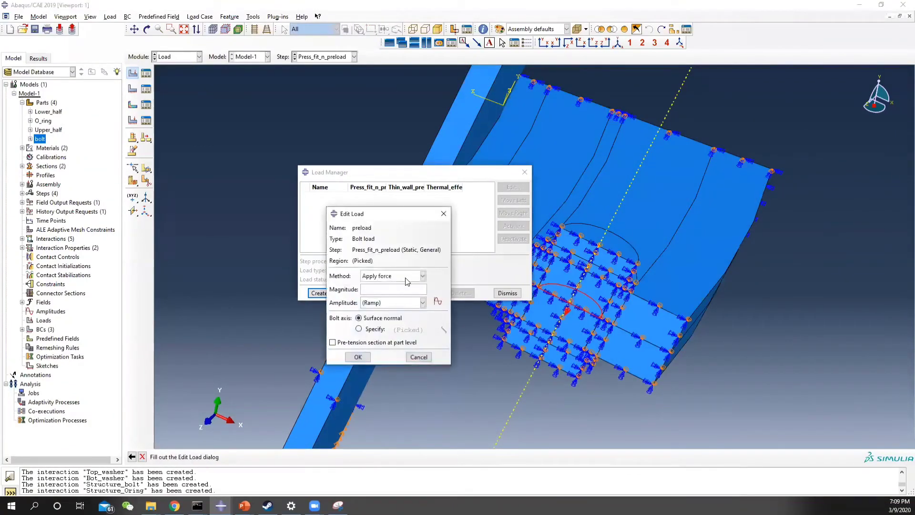
Consult the Problem Statement slide for the bolt preload and apply a force magnitude of 7e3 along the surface normal
key(alt+Tab)
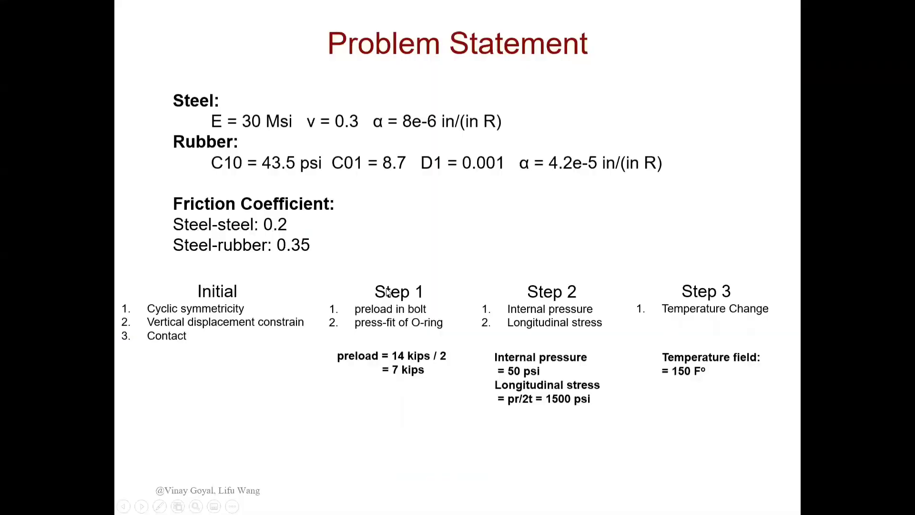
key(alt+Tab)
text(7e)
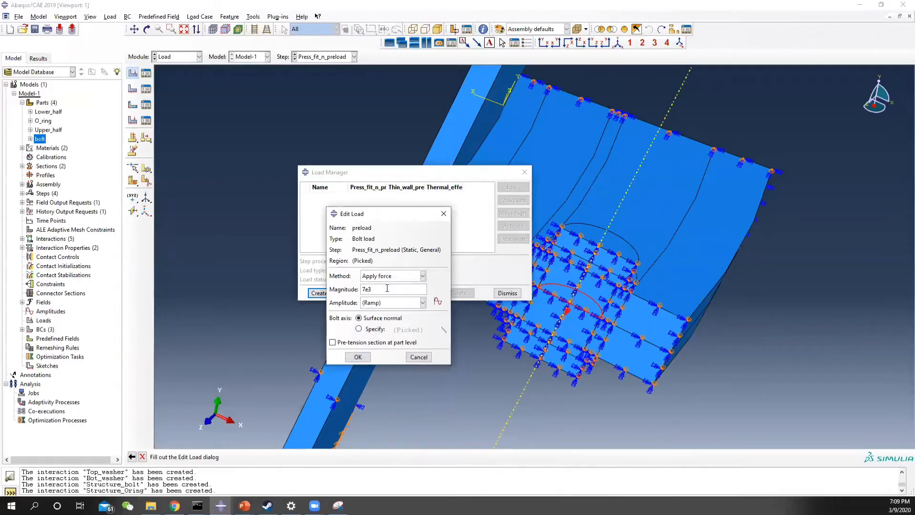
click(357, 356)
scroll(562, 309, down, 1)
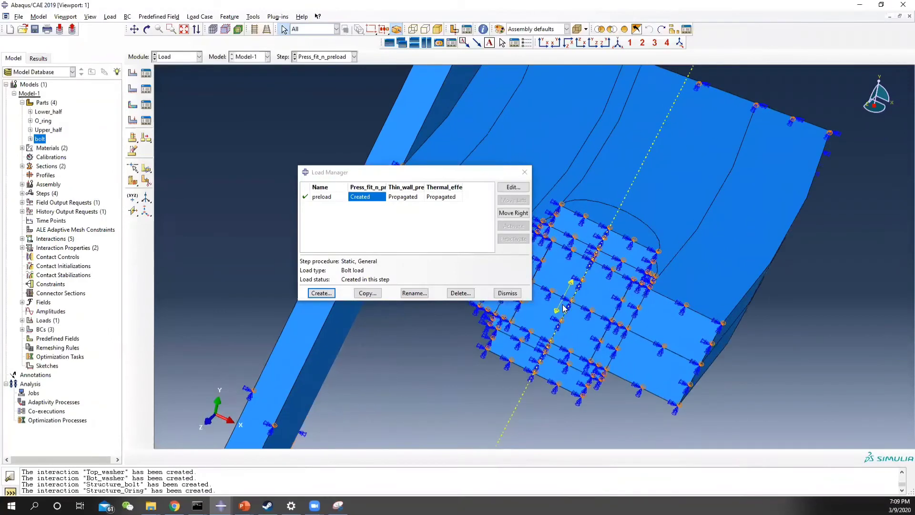
Review the preload definition and its load arrows on the bolt, and close the load manager
click(513, 187)
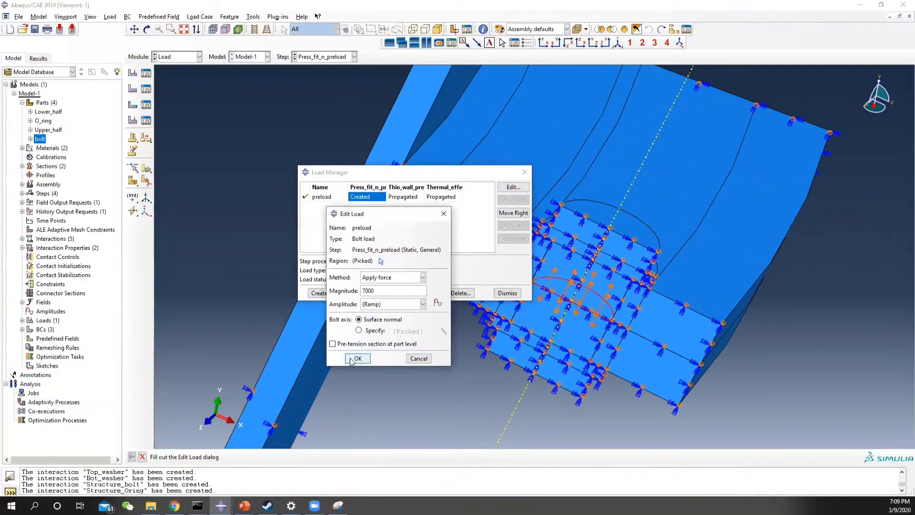
click(355, 358)
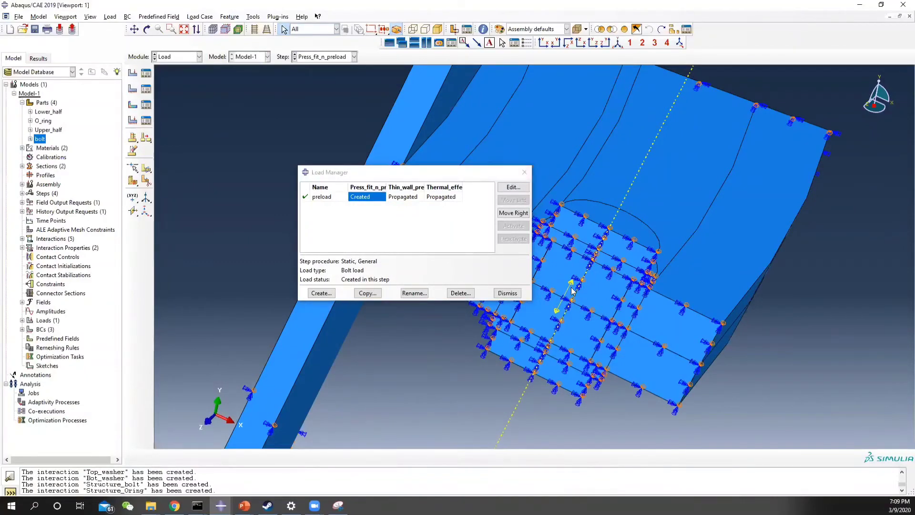
scroll(572, 291, down, 2)
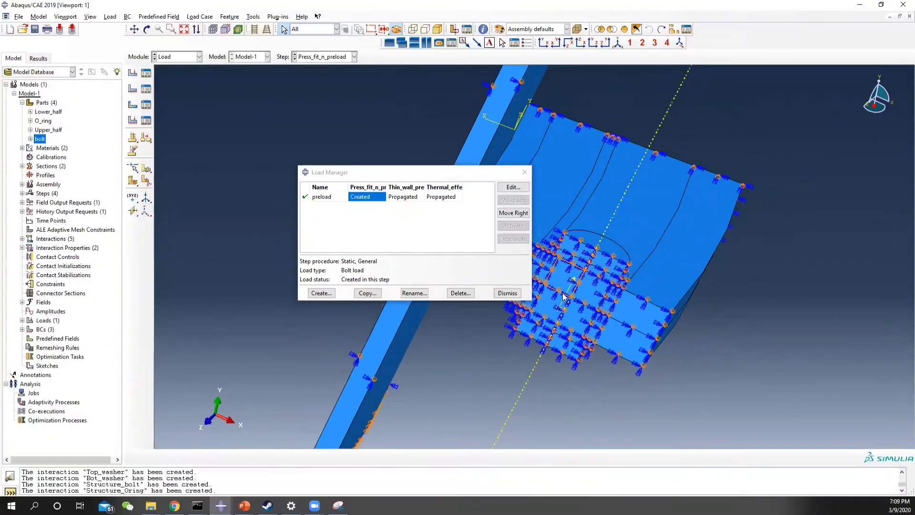
scroll(565, 296, up, 2)
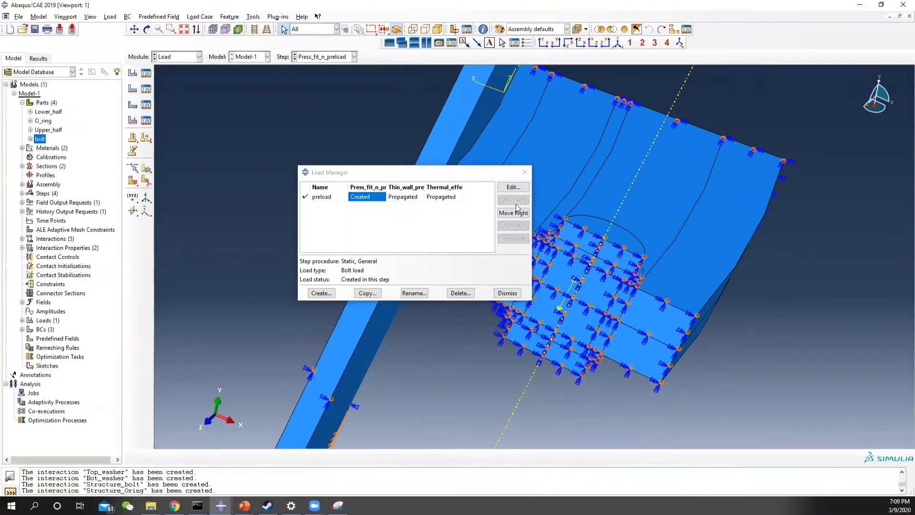
click(523, 172)
Switch to the Interaction module and open the Structure_Oring interaction for editing in the Press_fit_n_preload step
click(199, 57)
click(189, 110)
click(146, 72)
drag(183, 197, 270, 175)
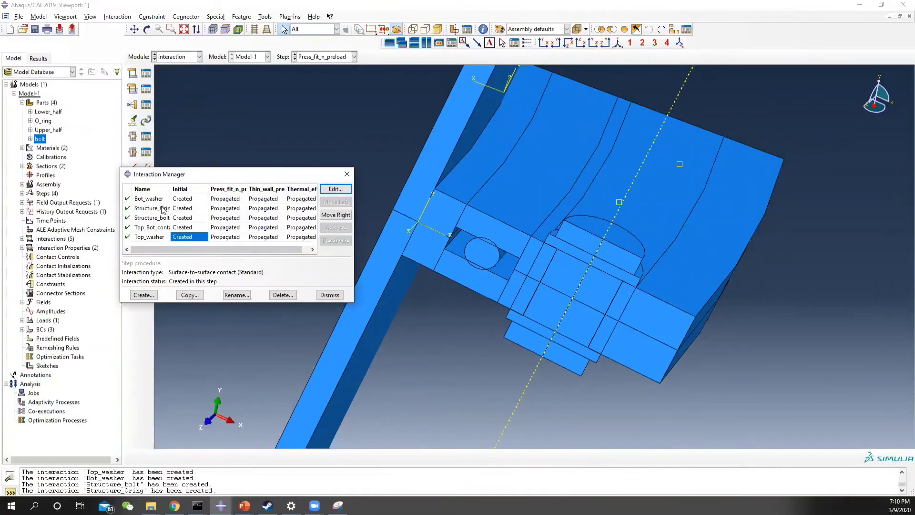
click(224, 208)
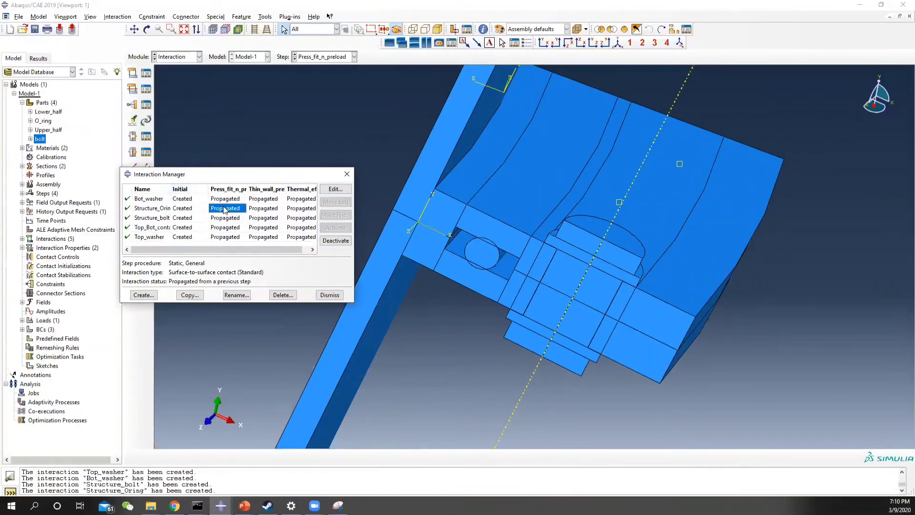
click(335, 189)
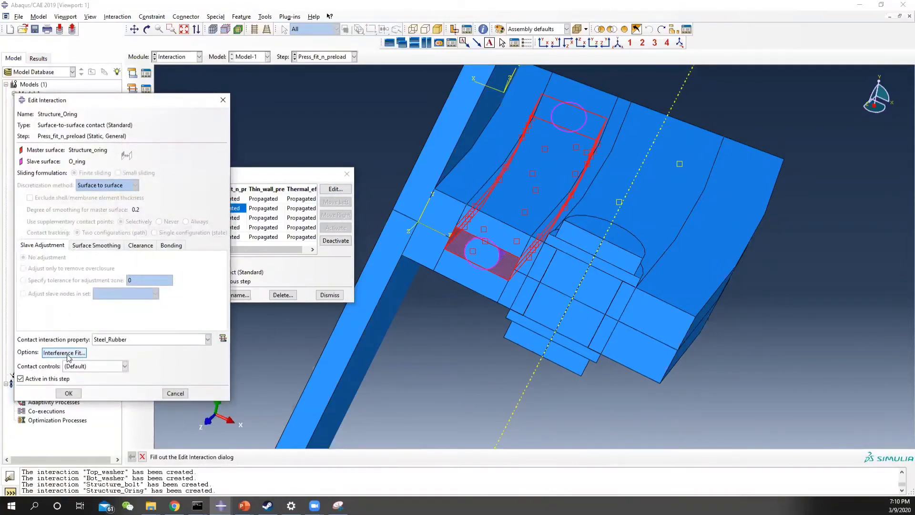
Set the Structure_Oring interference fit to gradually remove slave node overclosure with automatic shrink fit, and save the interaction changes
click(66, 352)
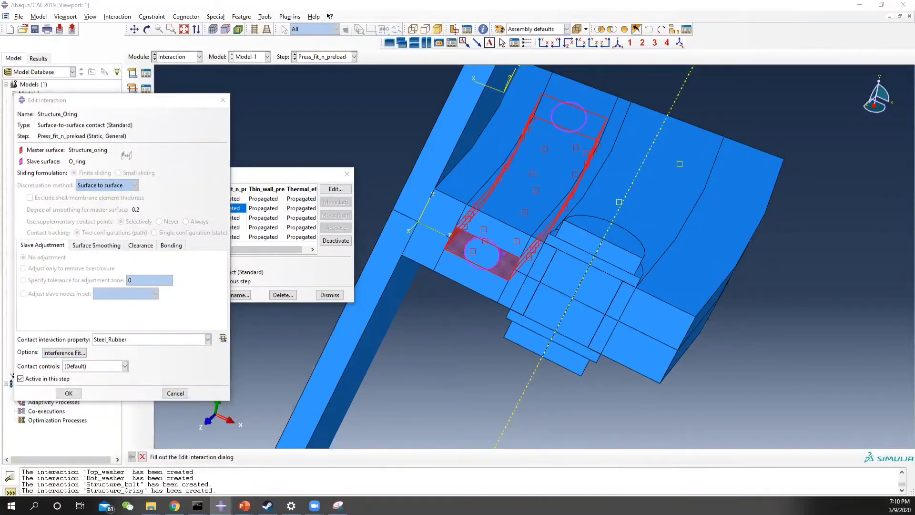
click(261, 121)
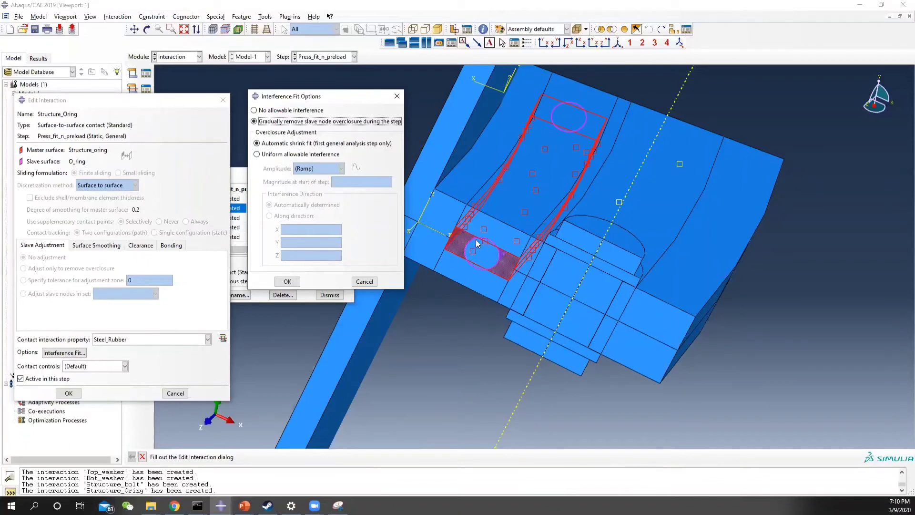
click(287, 281)
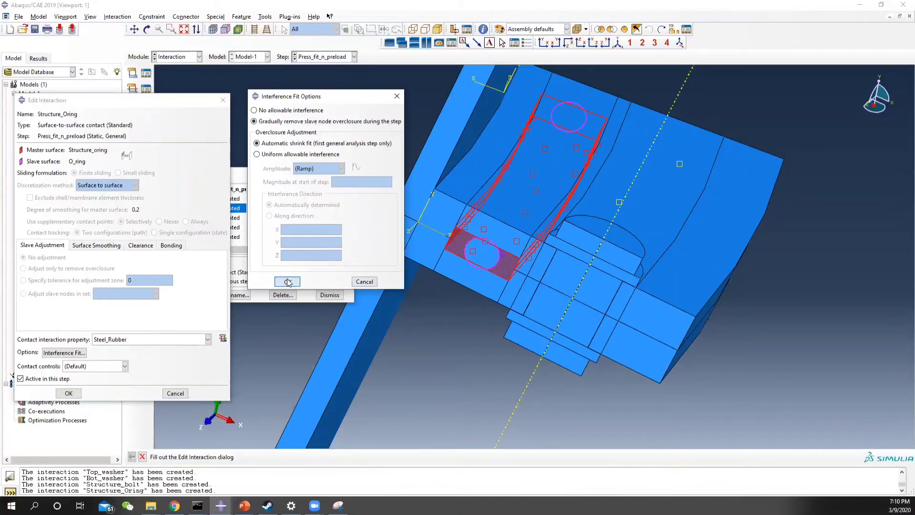
click(223, 100)
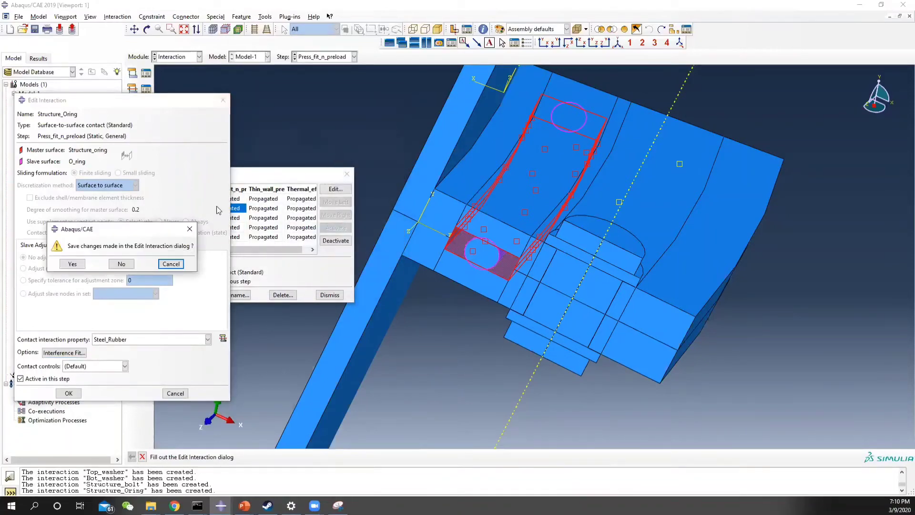
click(84, 265)
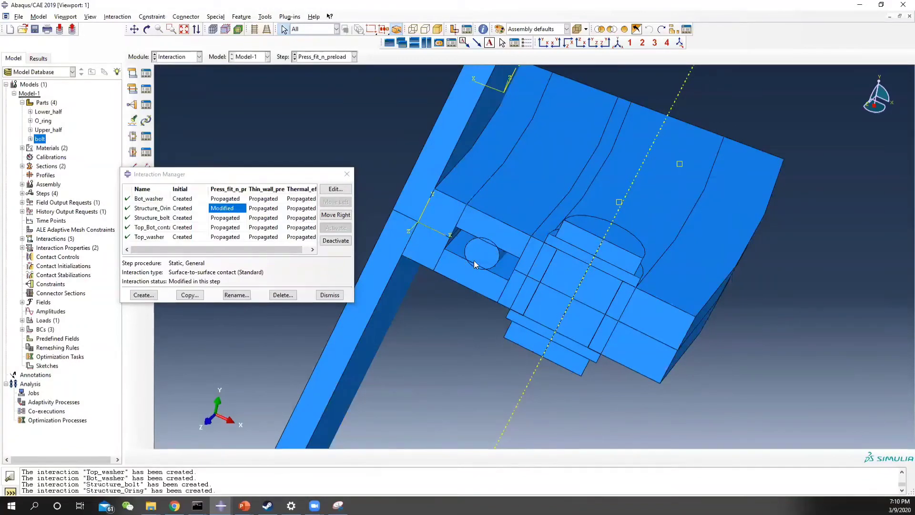
click(347, 174)
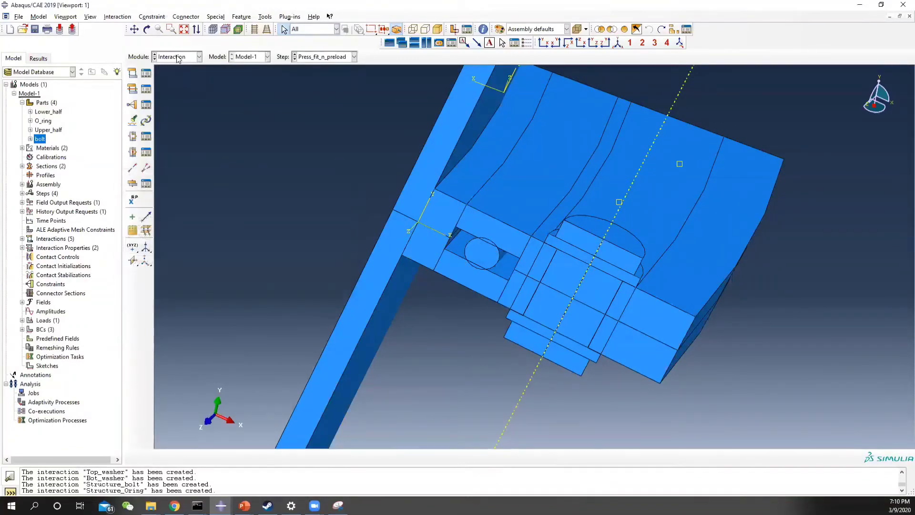
Return to the Load module and give the longitudinal_stress pressure in the Thin_wall_pressure step a uniform magnitude of -1500, per the Problem Statement slide
click(177, 57)
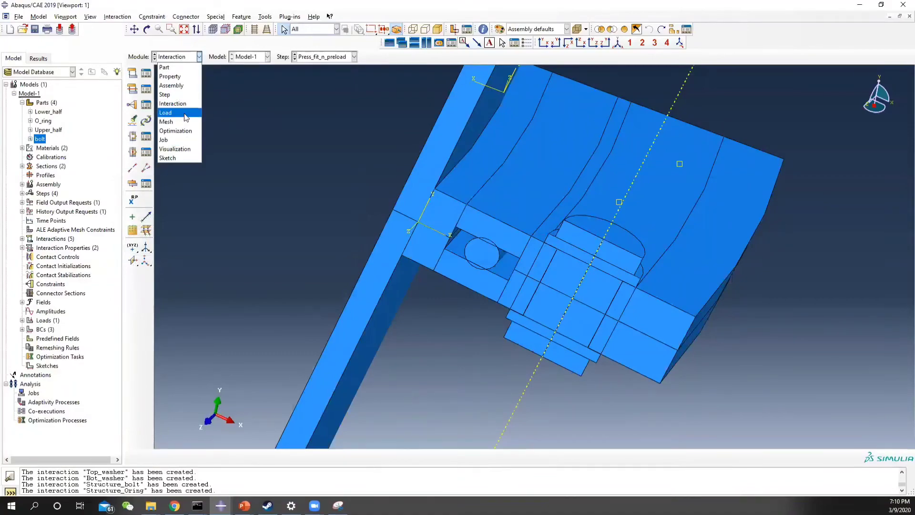
click(166, 113)
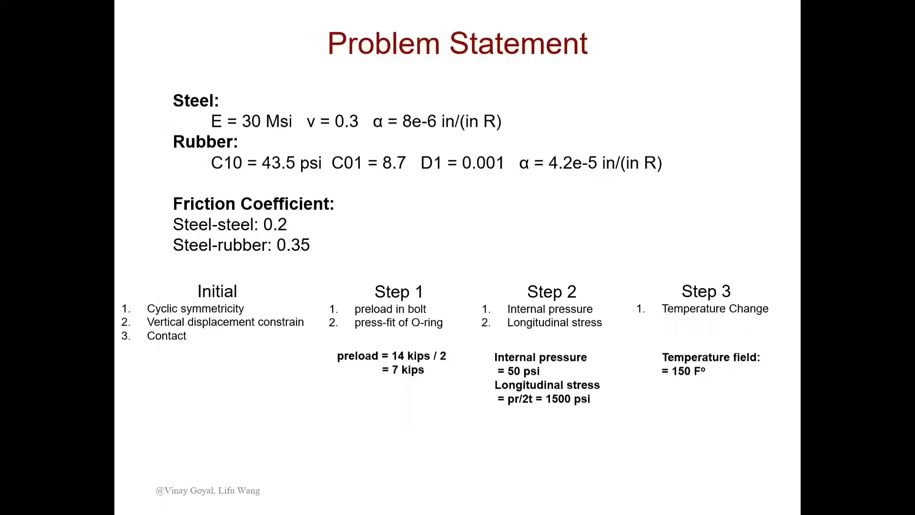
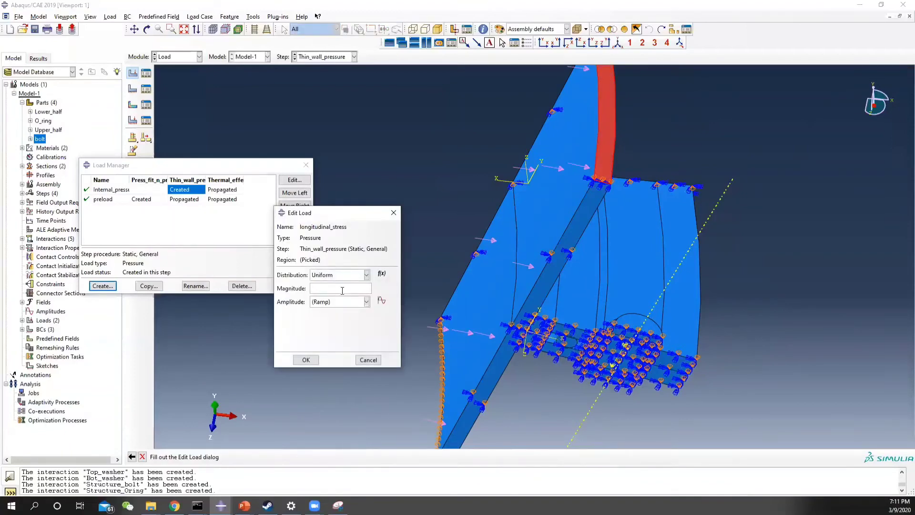
key(alt+Tab)
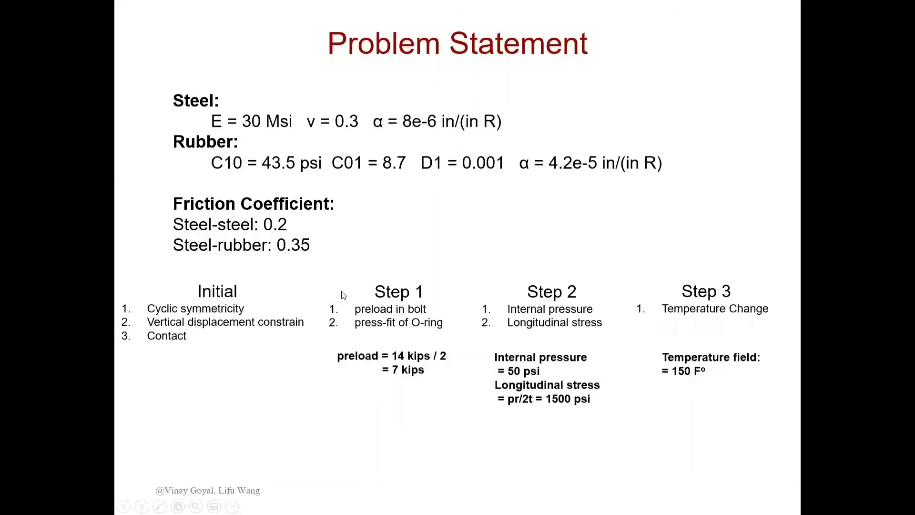
key(alt+Tab)
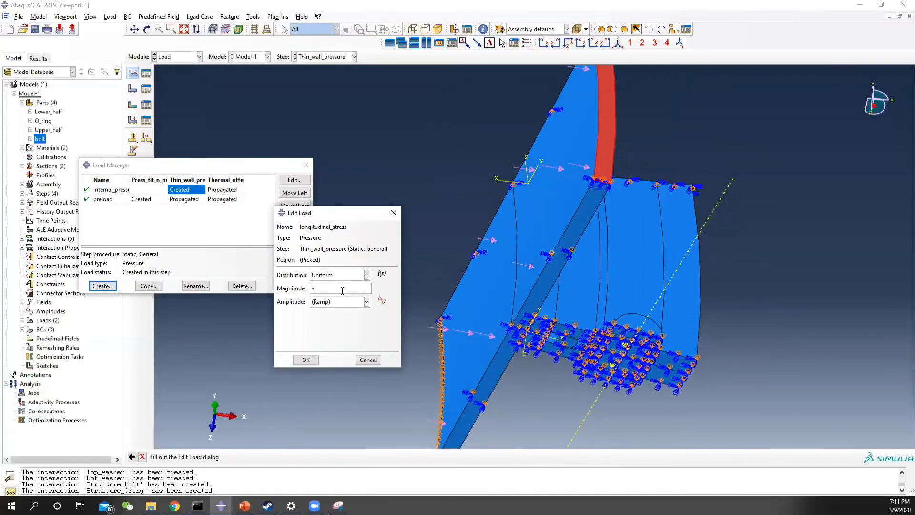
text(-1500)
click(306, 360)
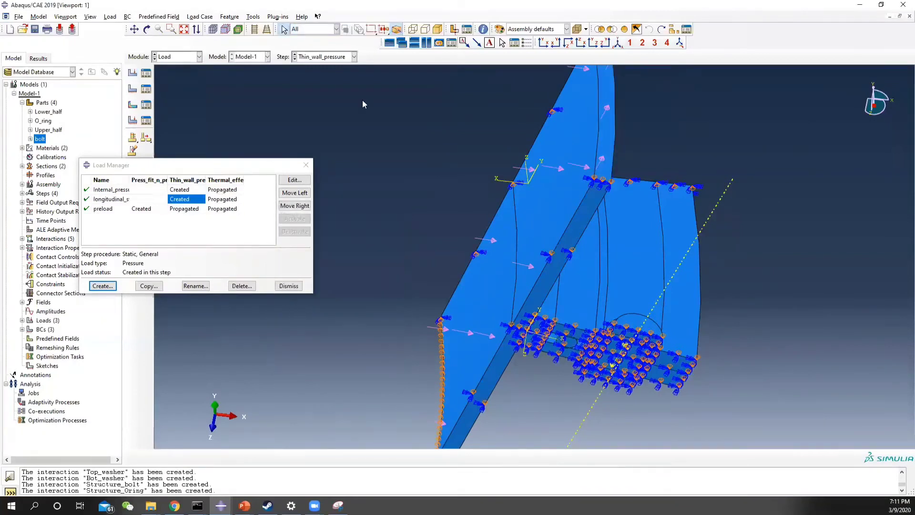
click(305, 164)
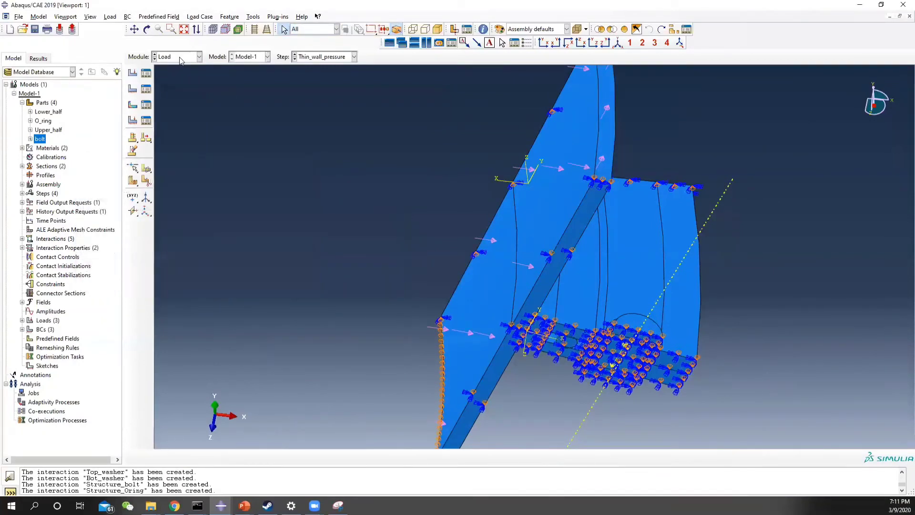
Examine the procedures and Nlgeom settings of the analysis steps in the Step Manager
click(180, 56)
click(162, 81)
click(146, 73)
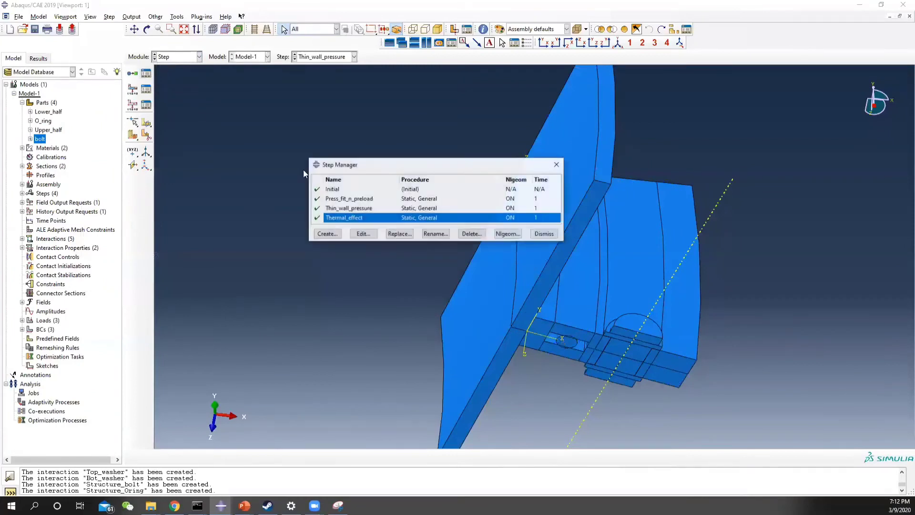
click(450, 199)
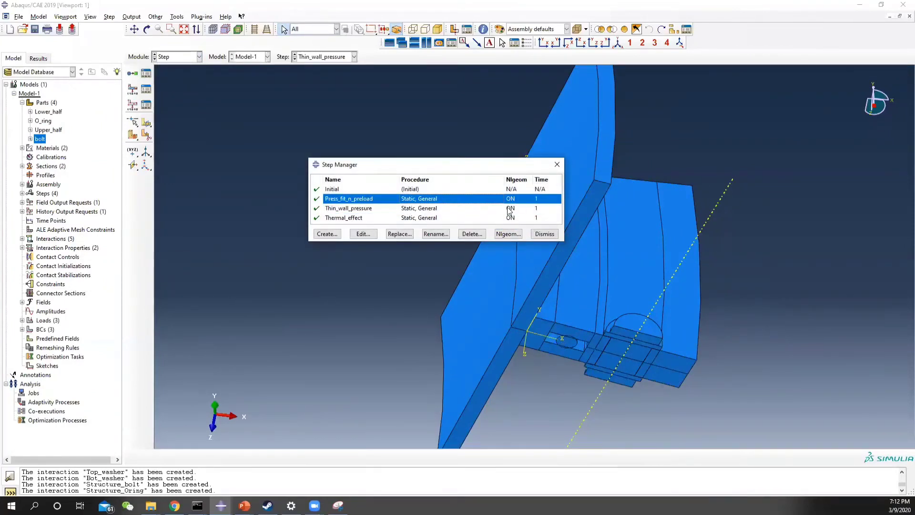
click(557, 164)
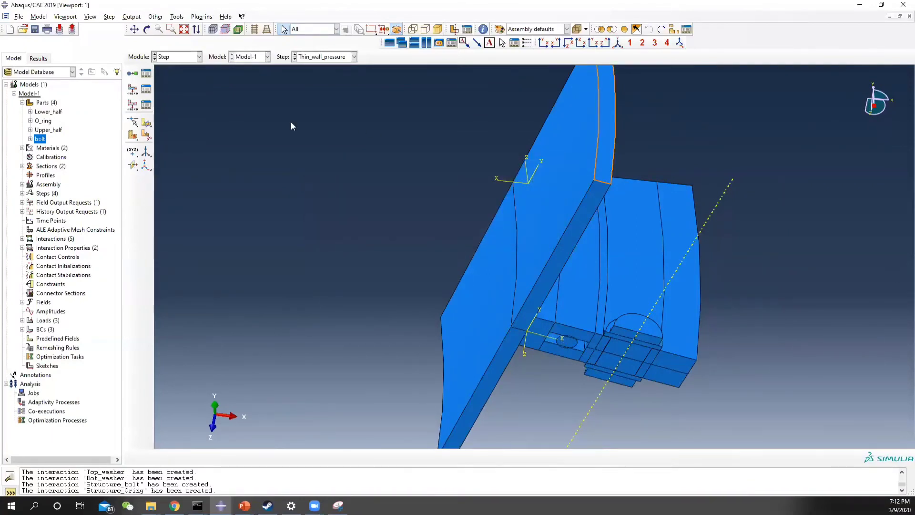
Reopen the Step Manager and check the geometric nonlinearity settings of the analysis steps
click(146, 73)
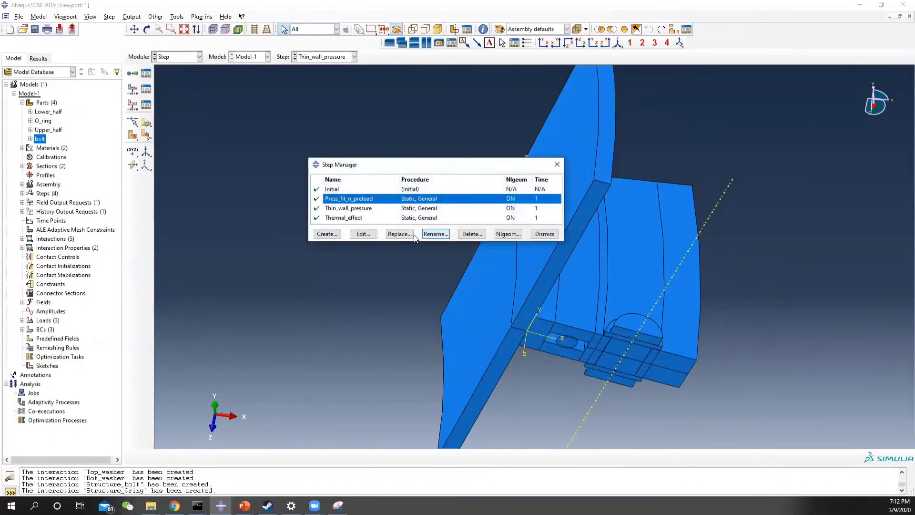
click(507, 237)
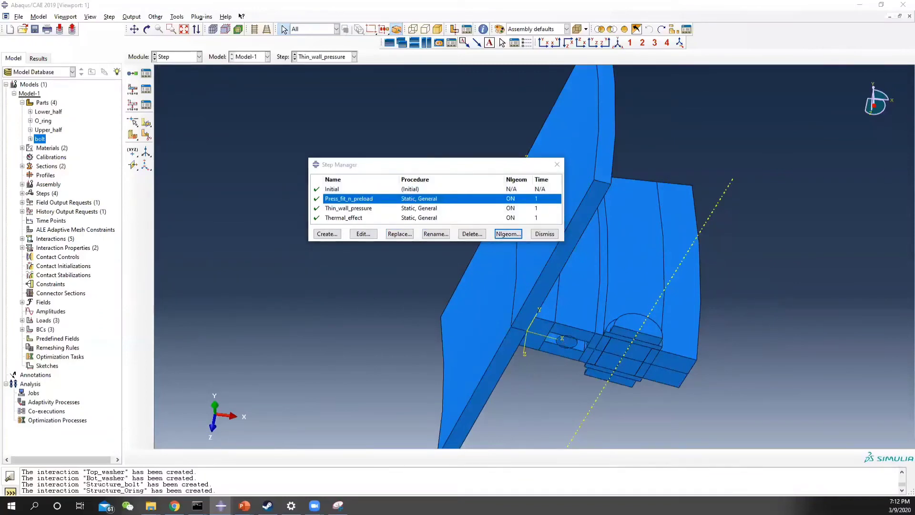
click(250, 147)
click(557, 165)
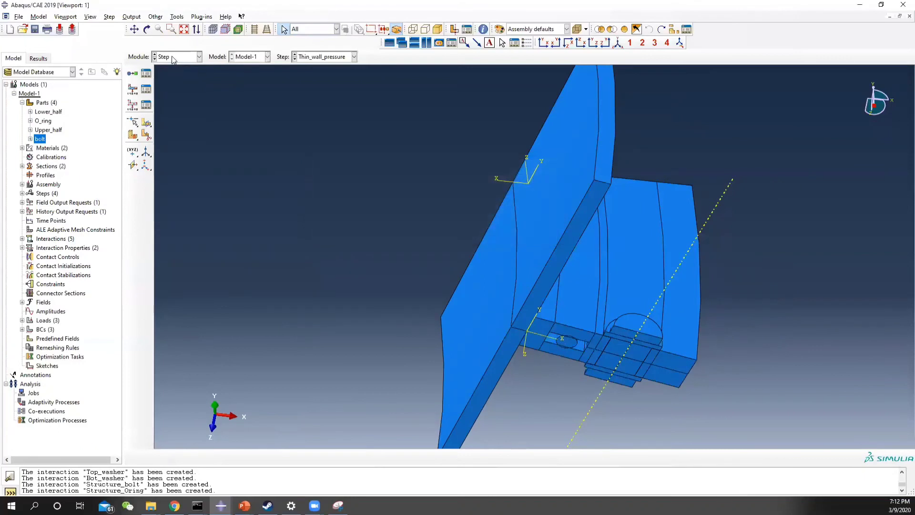
Switch to the Load module and start a Temperature predefined field named Temperature_field in the Thermal_effect step
click(176, 57)
click(176, 118)
click(180, 56)
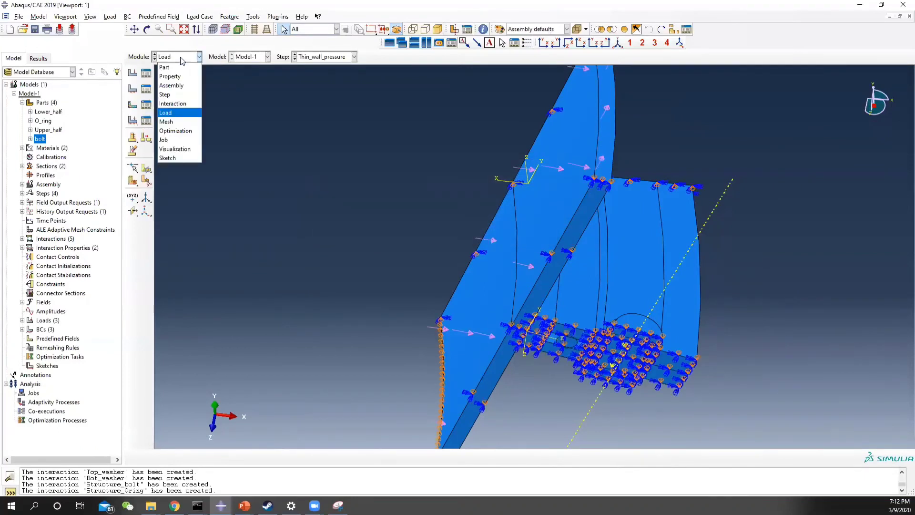
click(180, 56)
click(178, 54)
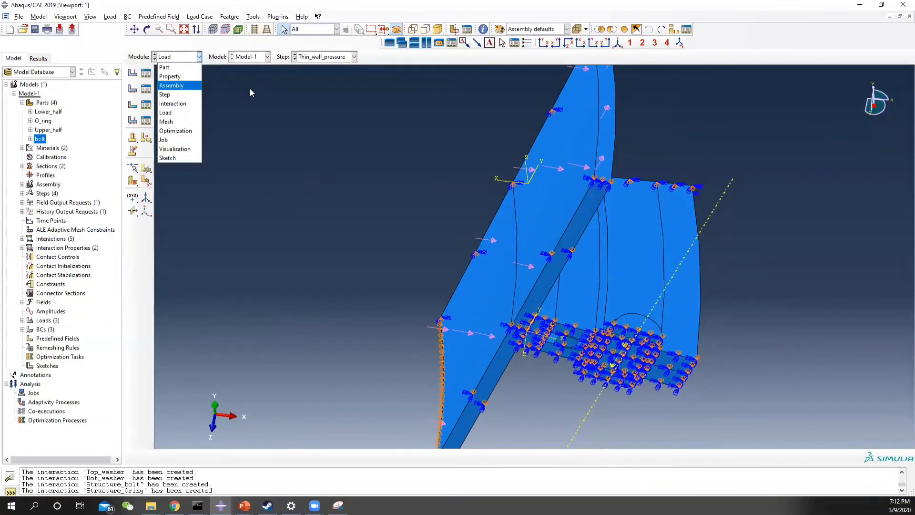
click(370, 144)
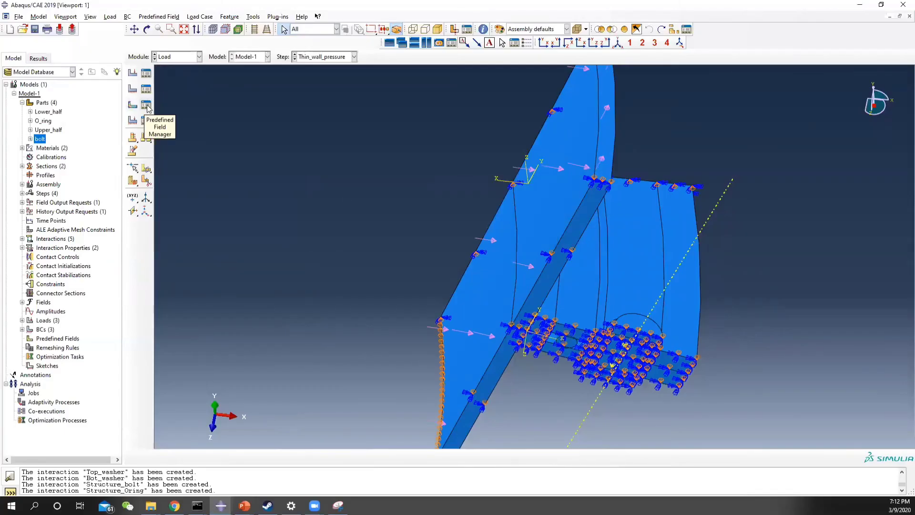
click(146, 106)
click(151, 253)
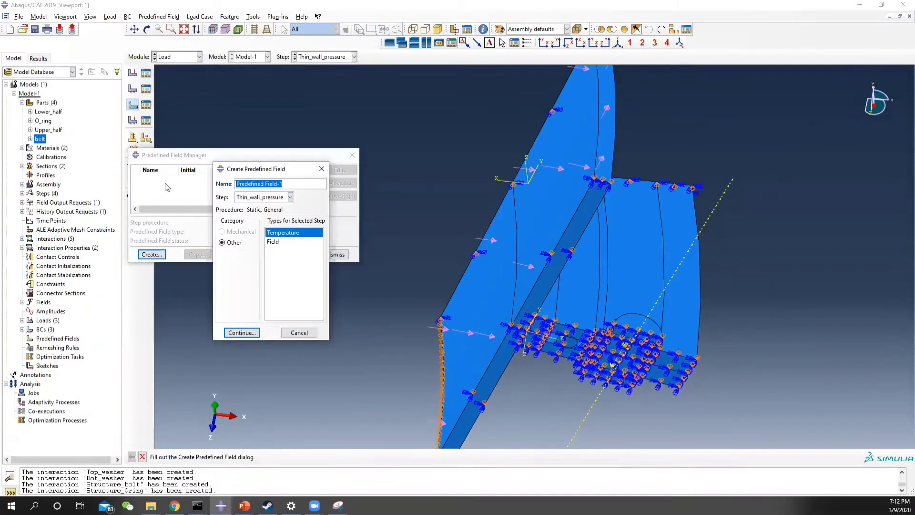
text(Temperature_field)
click(275, 199)
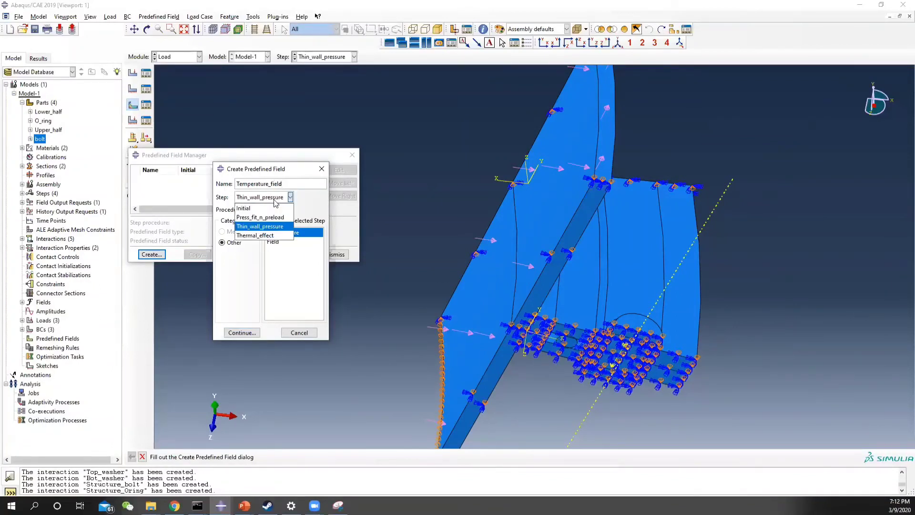
click(265, 236)
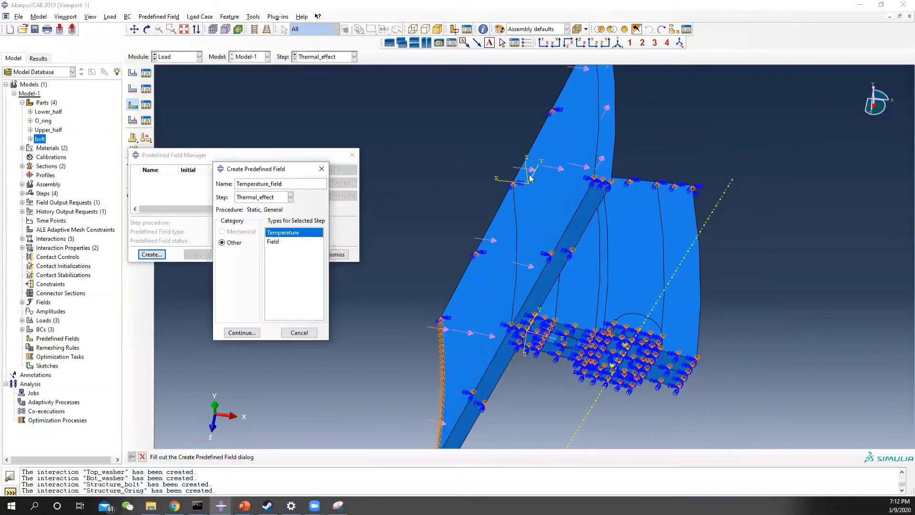
Apply the temperature field to the whole assembly with a magnitude of 150 and save it
click(241, 332)
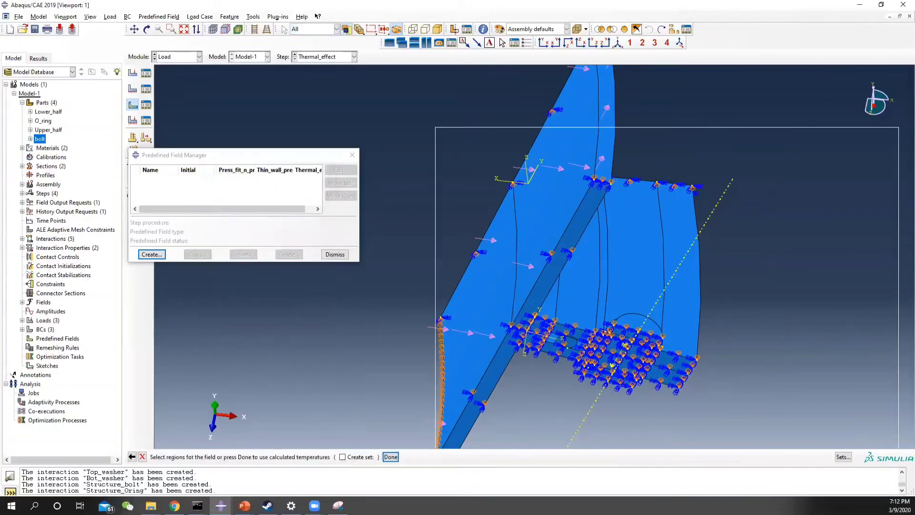
click(391, 457)
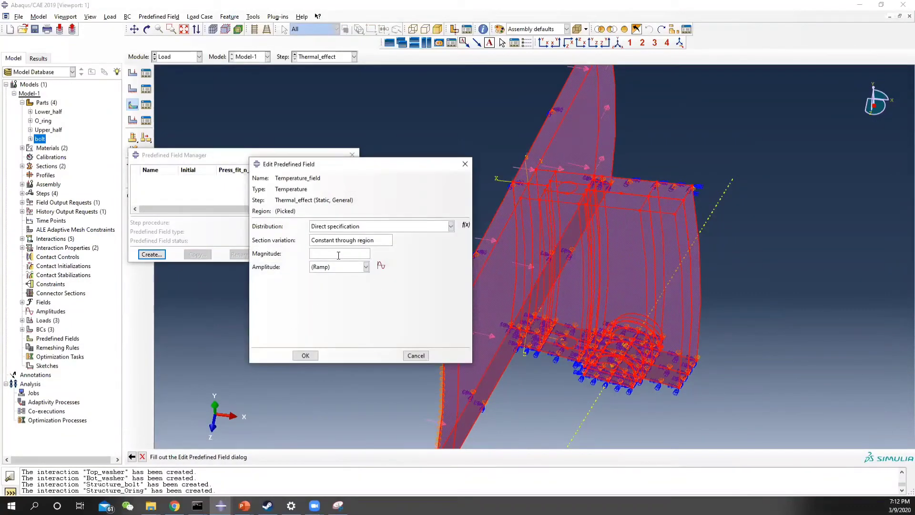
click(338, 253)
text(150)
click(305, 355)
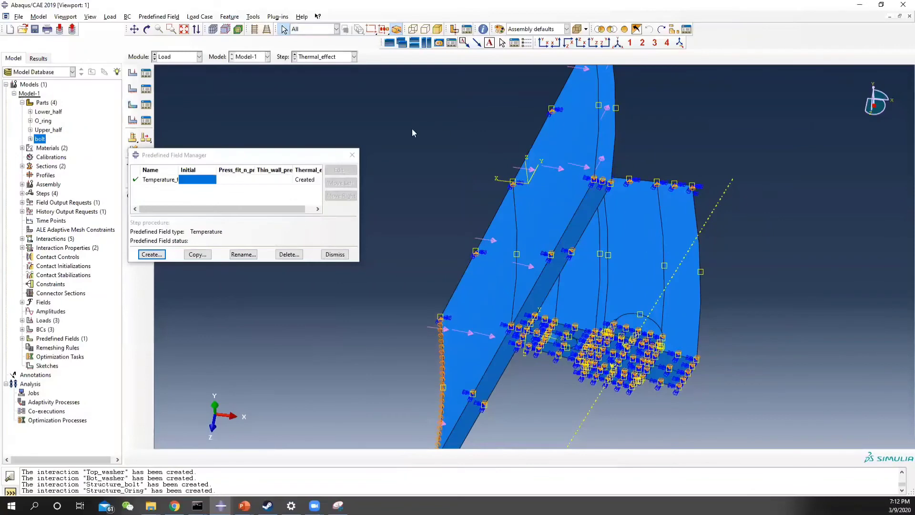
click(351, 155)
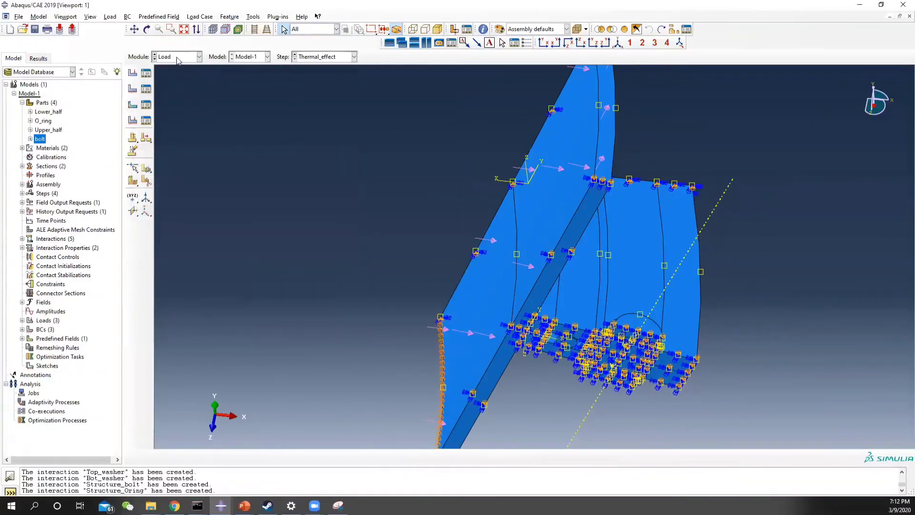
View the meshed assembly in the Mesh module, and switch to the Job module with the Job Manager open
click(179, 57)
click(181, 121)
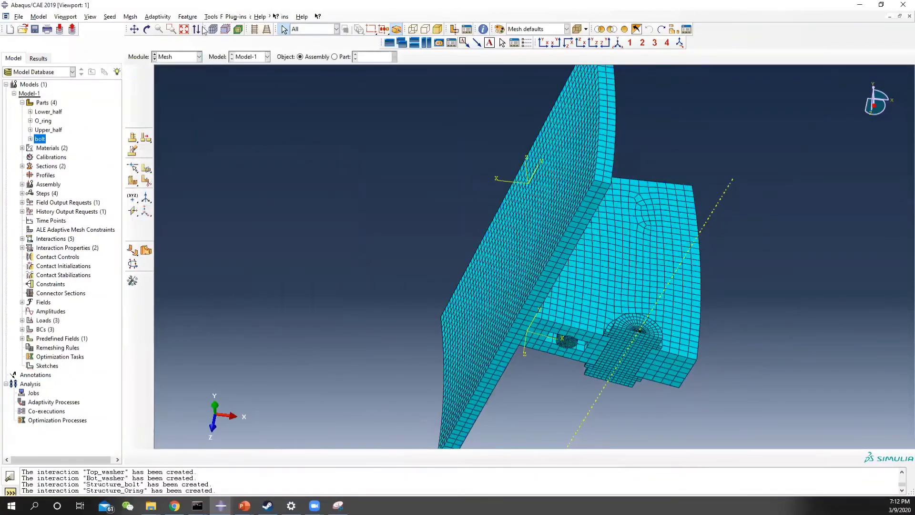
click(180, 57)
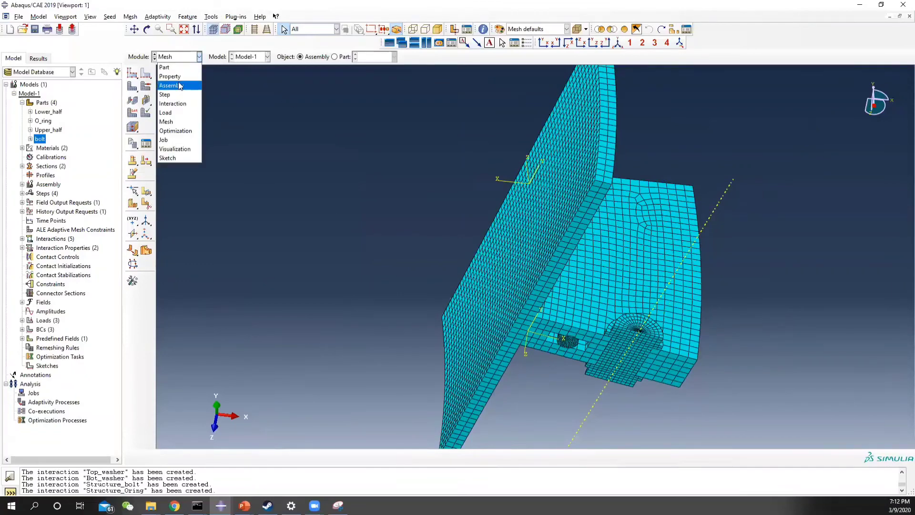
click(179, 140)
click(145, 74)
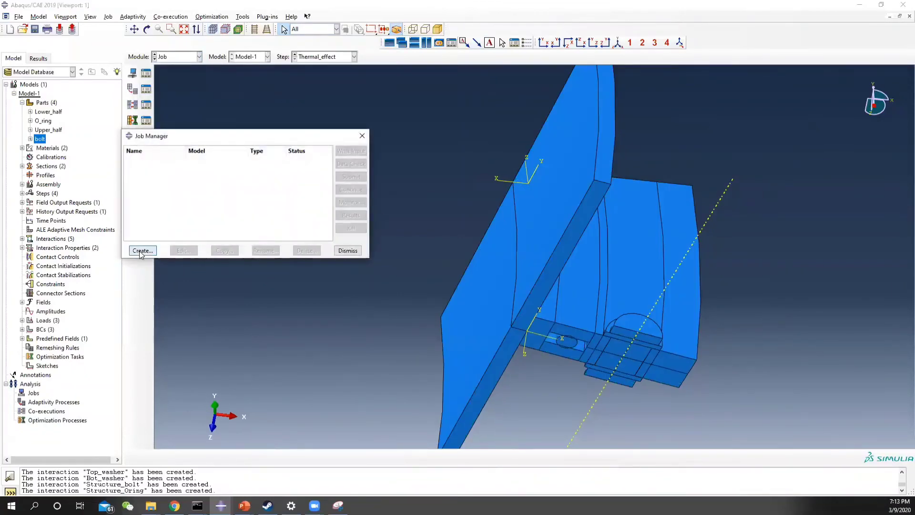
Create a job named Lap_joint_analysis from Model-1
click(142, 250)
key(BackSpace)
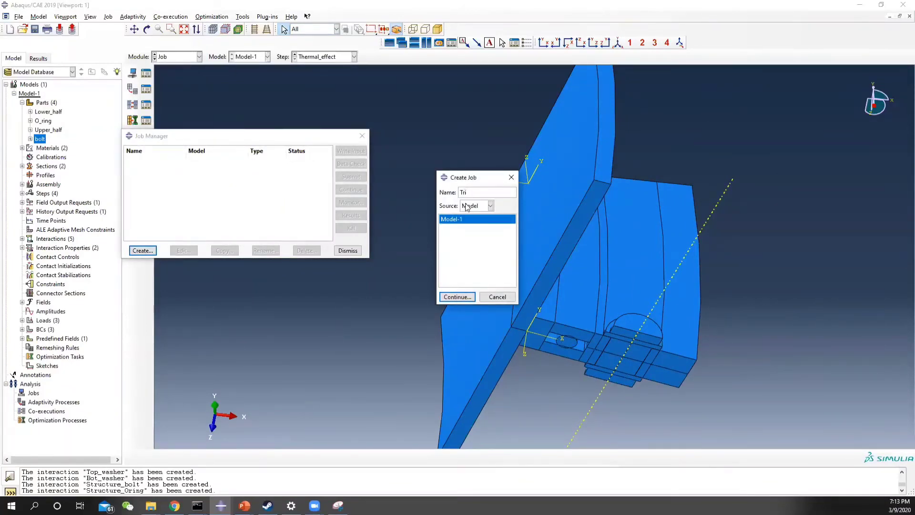
text(Tria)
key(BackSpace)
key(BackSpace)
key(BackSpace)
key(BackSpace)
key(BackSpace)
key(BackSpace)
key(BackSpace)
key(BackSpace)
text(Lap_joint_analysis)
click(462, 299)
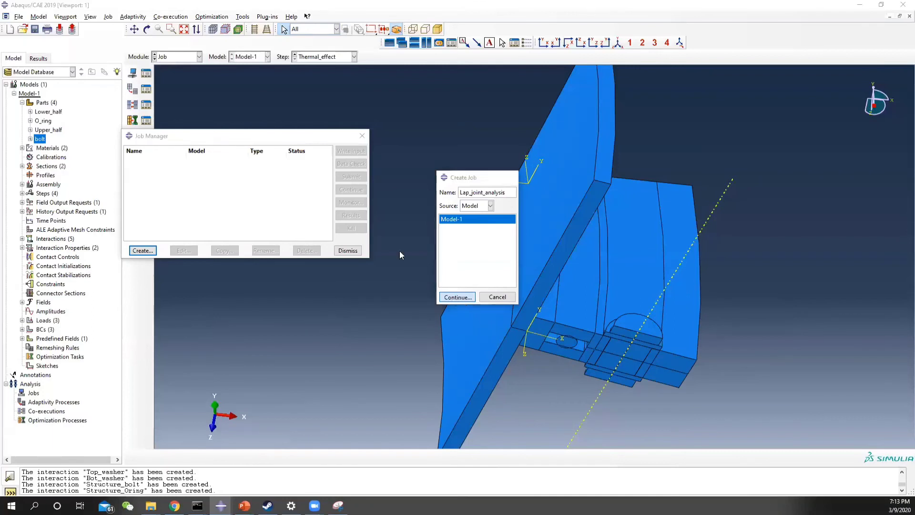
View the job's memory settings and look up the computer's core and logical processor counts in Task Manager
click(422, 199)
right_click(624, 505)
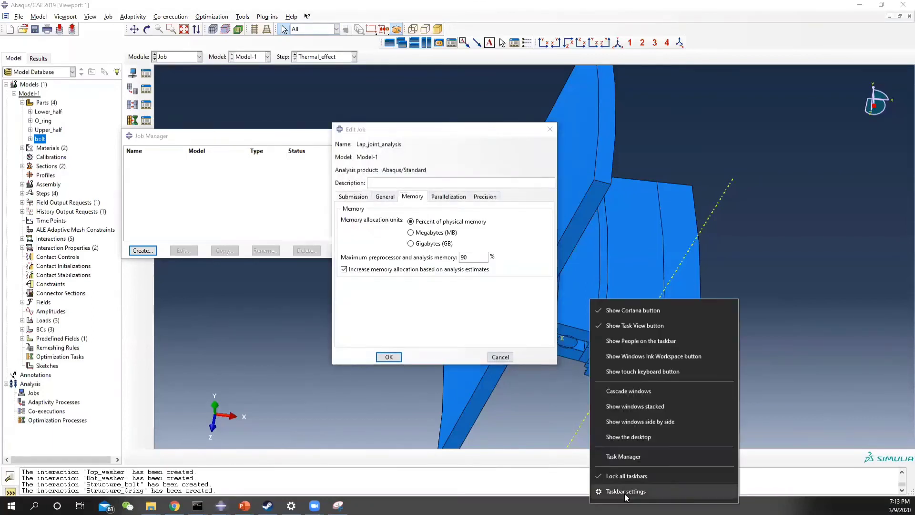
click(619, 456)
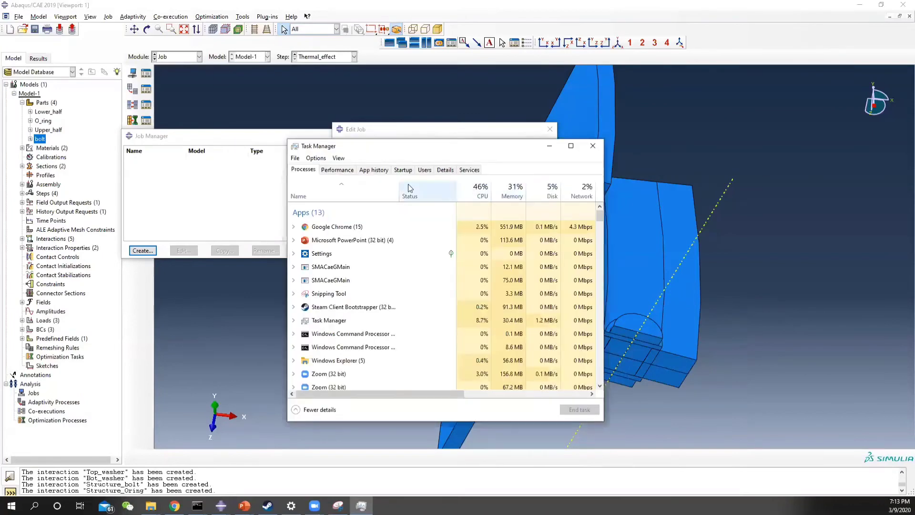
click(337, 169)
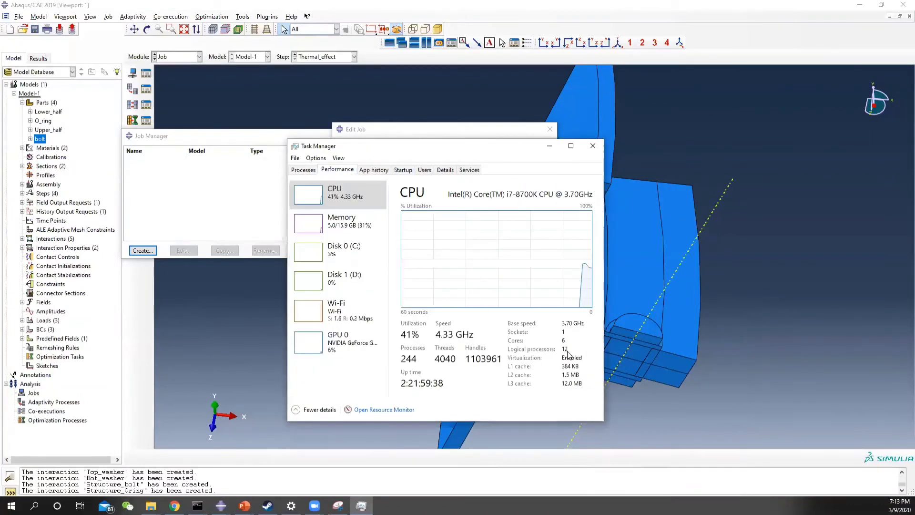
click(592, 146)
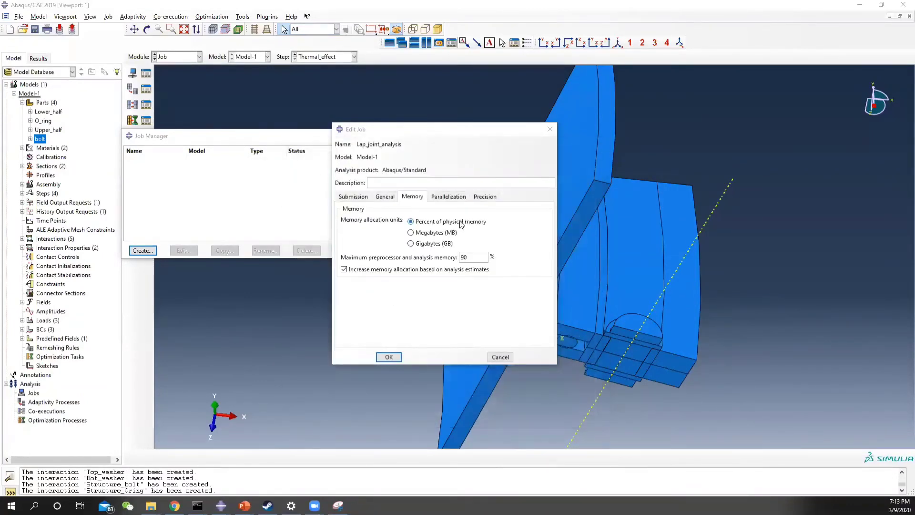
Set the job to use 10 processors with GPGPU acceleration enabled, and save the job
click(449, 197)
click(363, 210)
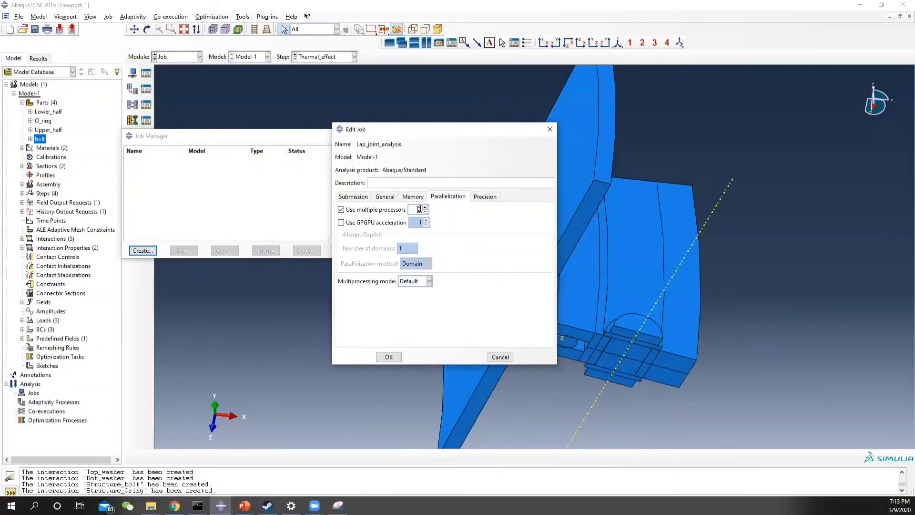
text(2)
drag(418, 210, 423, 211)
text(10)
click(341, 222)
click(388, 356)
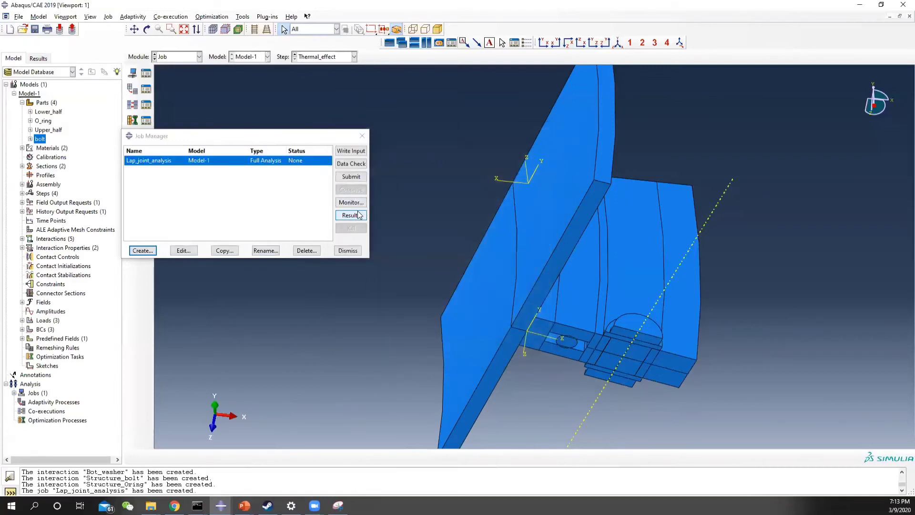
Run a data check on the Lap_joint_analysis job
click(355, 163)
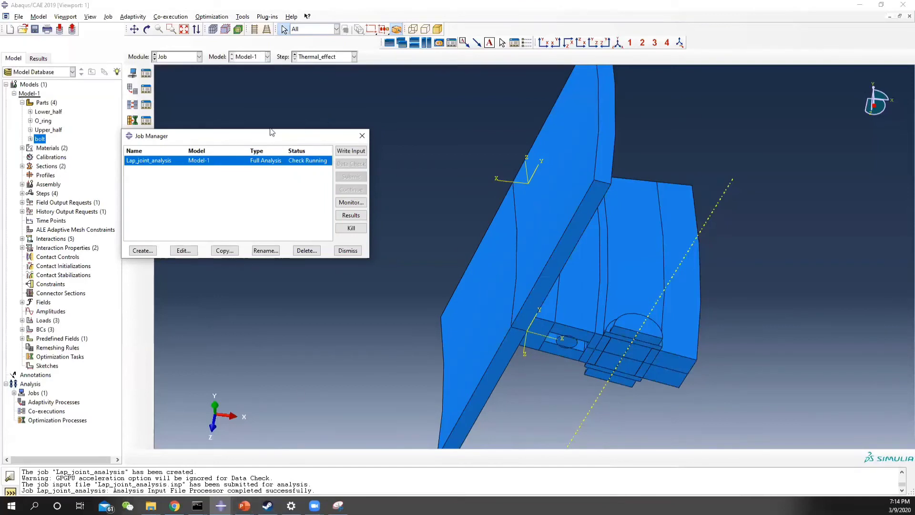
drag(257, 138, 423, 120)
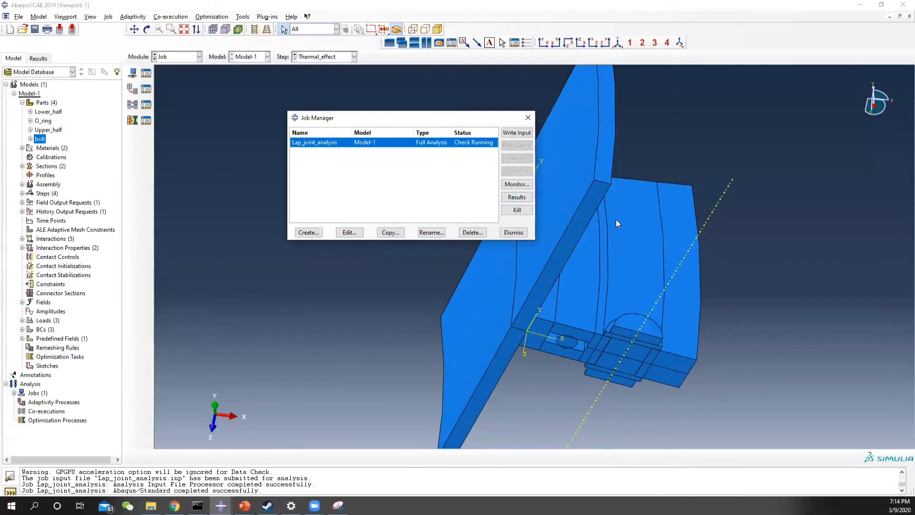
ctrl+alt+drag(620, 221, 592, 165)
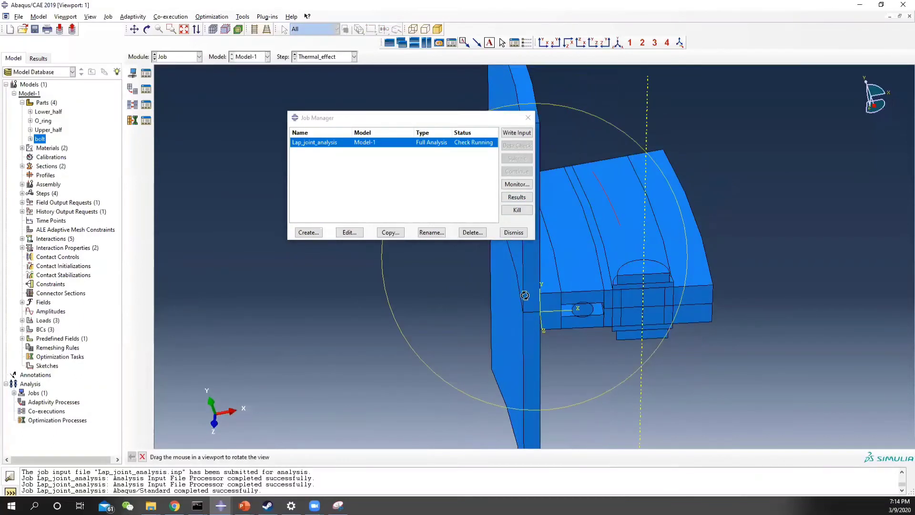
ctrl+alt+drag(503, 262, 586, 243)
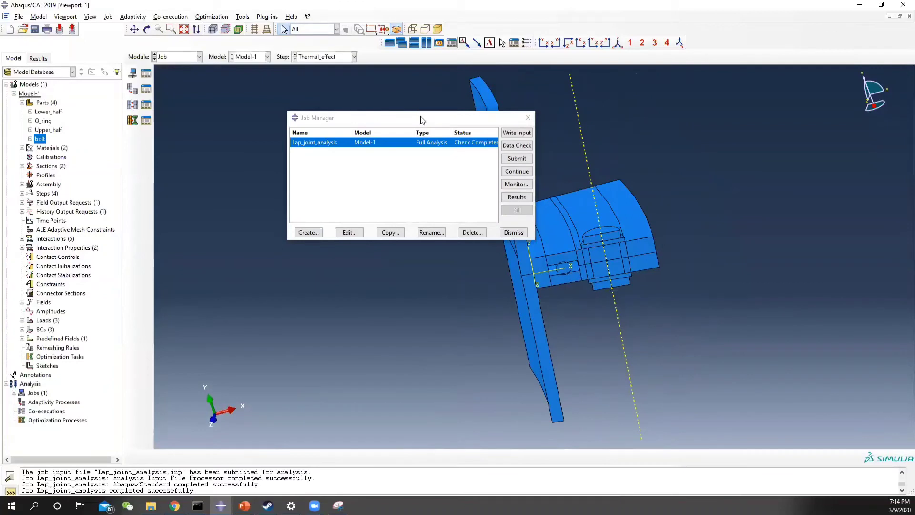
drag(421, 120, 343, 129)
Return to the Step module and review the incrementation settings of the Press_fit_n_preload step
click(176, 57)
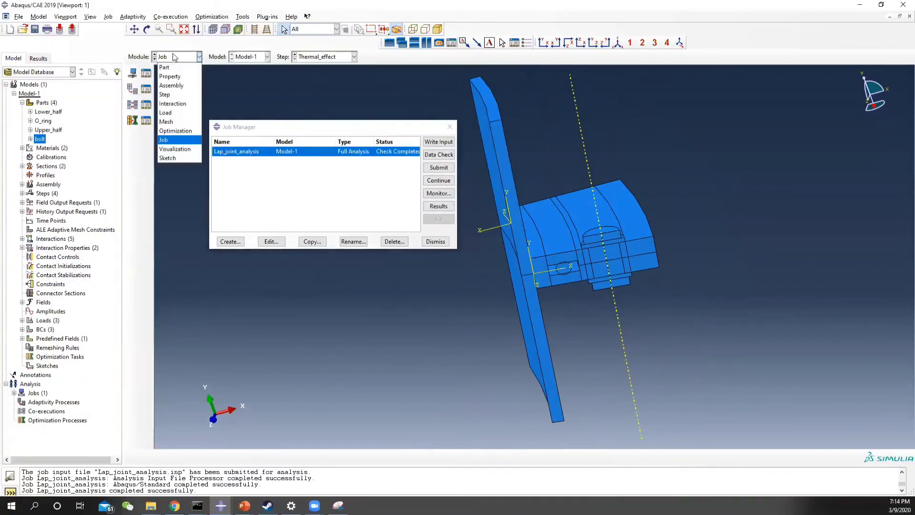
click(164, 87)
click(147, 72)
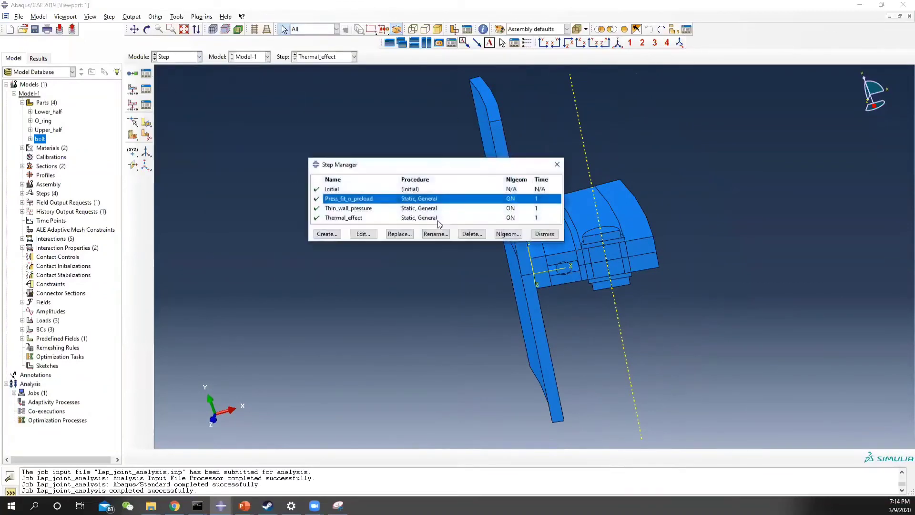
click(367, 233)
click(446, 129)
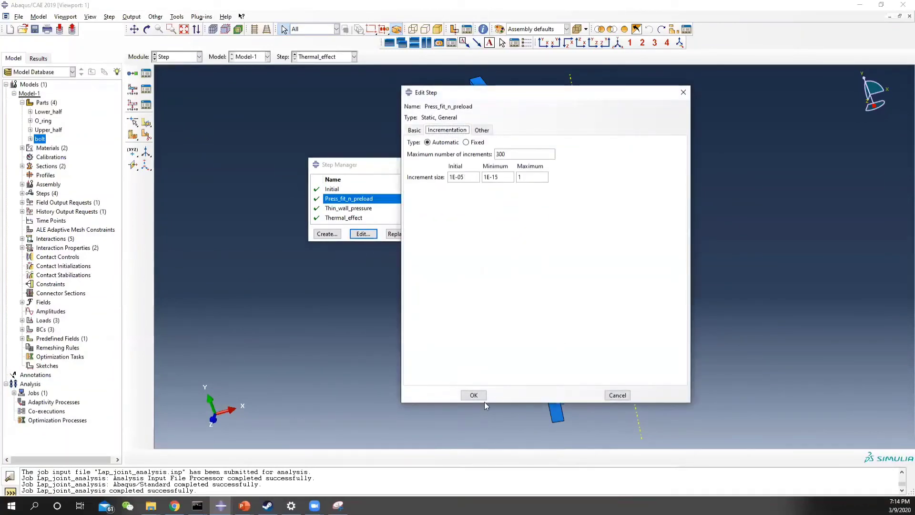
click(474, 395)
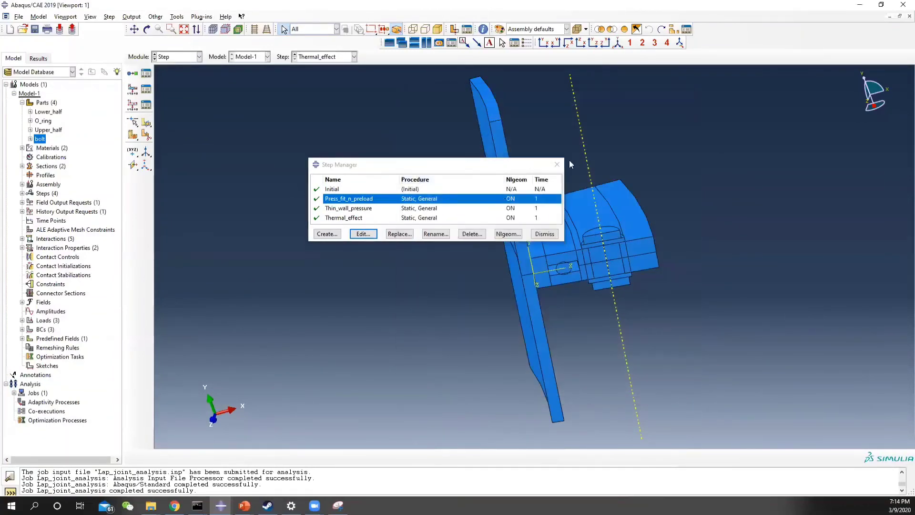
click(556, 164)
Close the step list and examine the assembly mesh around the O-ring groove and bolt in the Mesh module
scroll(524, 267, down, 3)
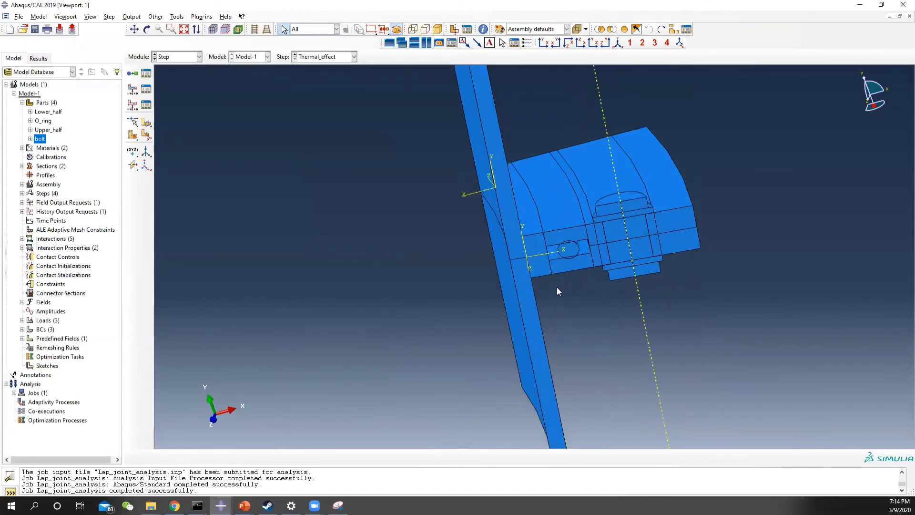
scroll(558, 291, up, 1)
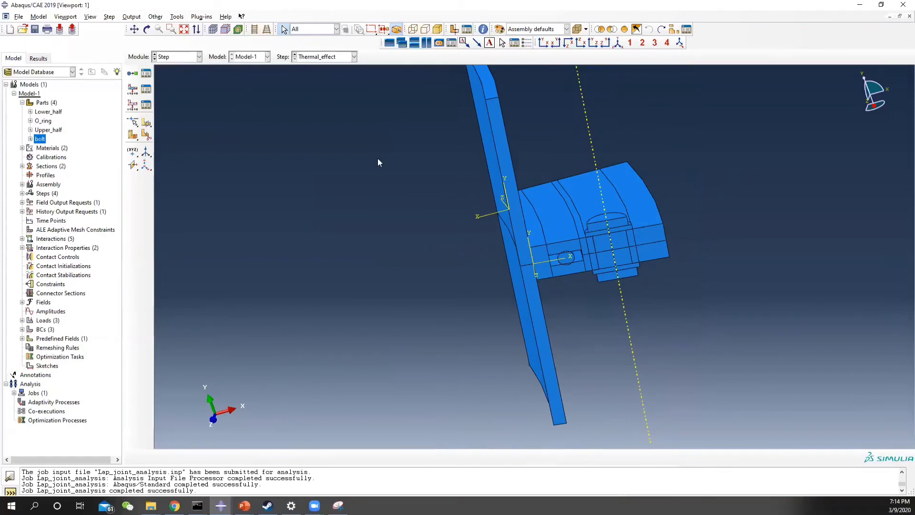
scroll(379, 163, down, 2)
click(179, 58)
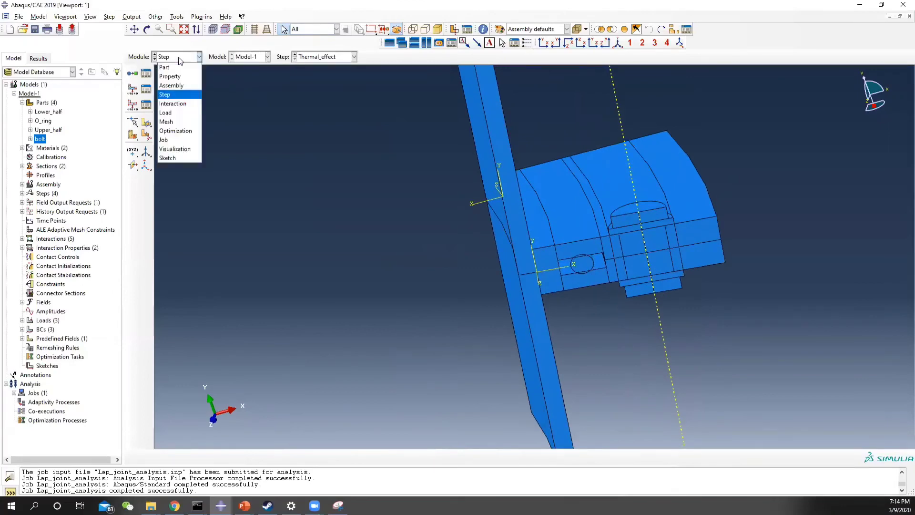
click(172, 121)
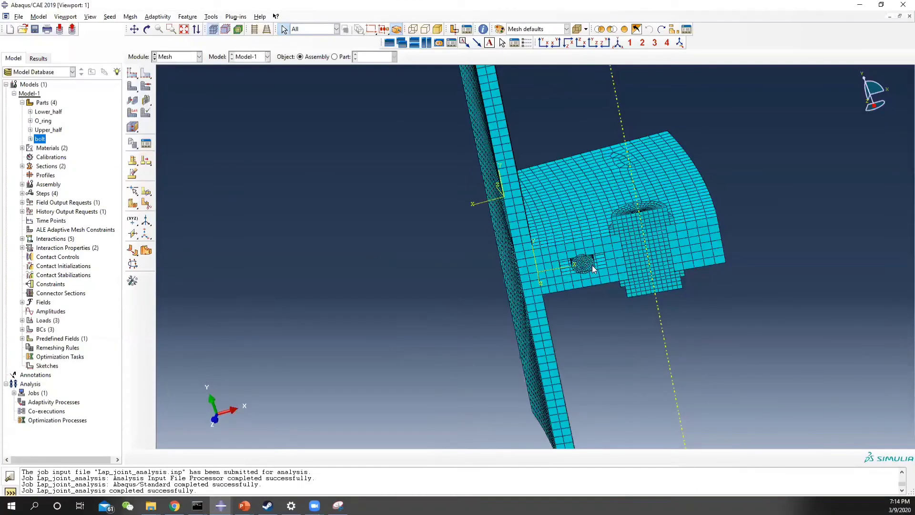
scroll(590, 263, down, 1)
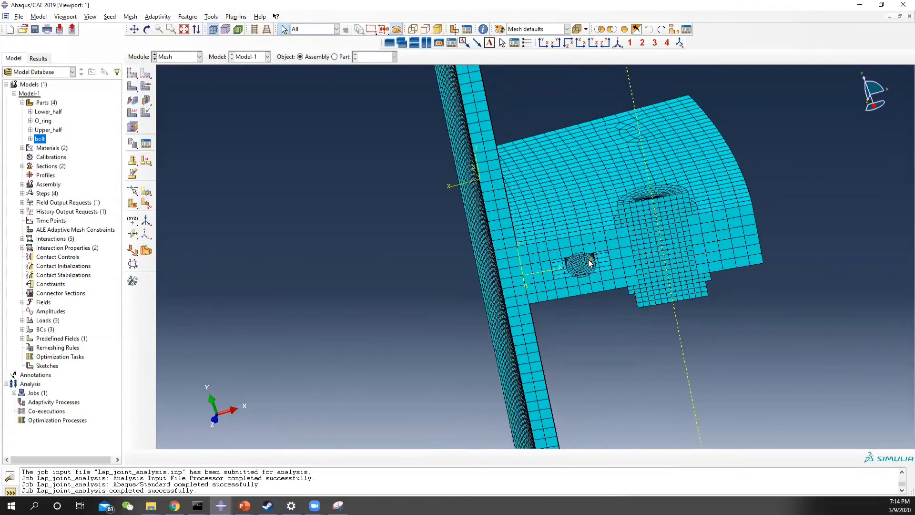
scroll(628, 253, up, 1)
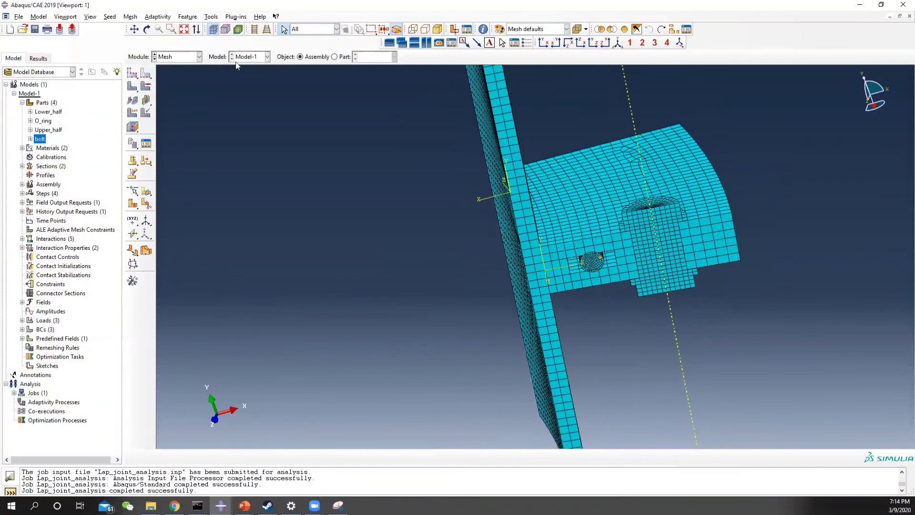
Return to the Job module and check the status of the Lap_joint_analysis job
click(172, 56)
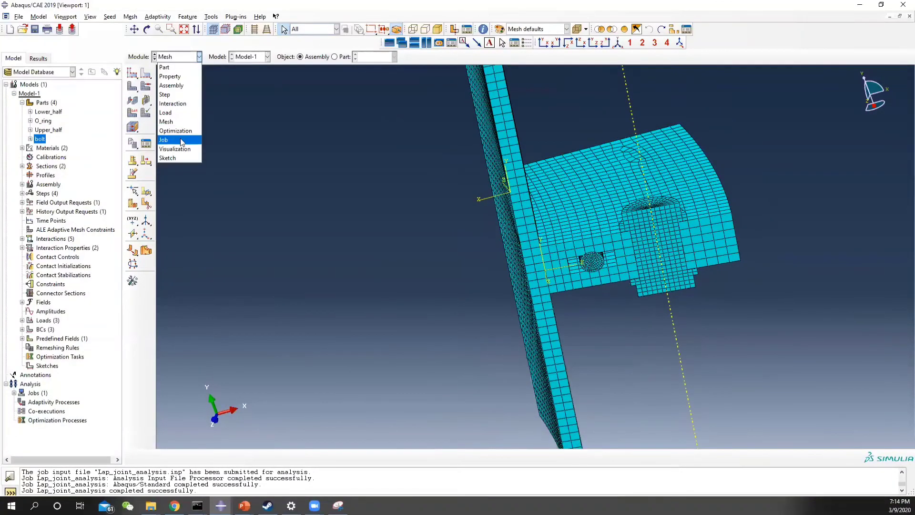
click(180, 139)
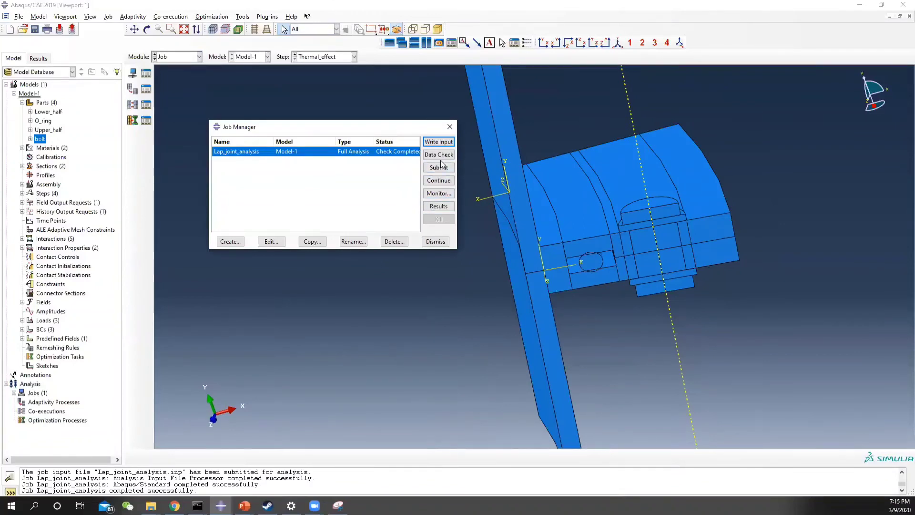
click(450, 126)
Open the Trial_1.odb output database from the BoltJoint folder in the results tree
click(38, 59)
right_click(36, 86)
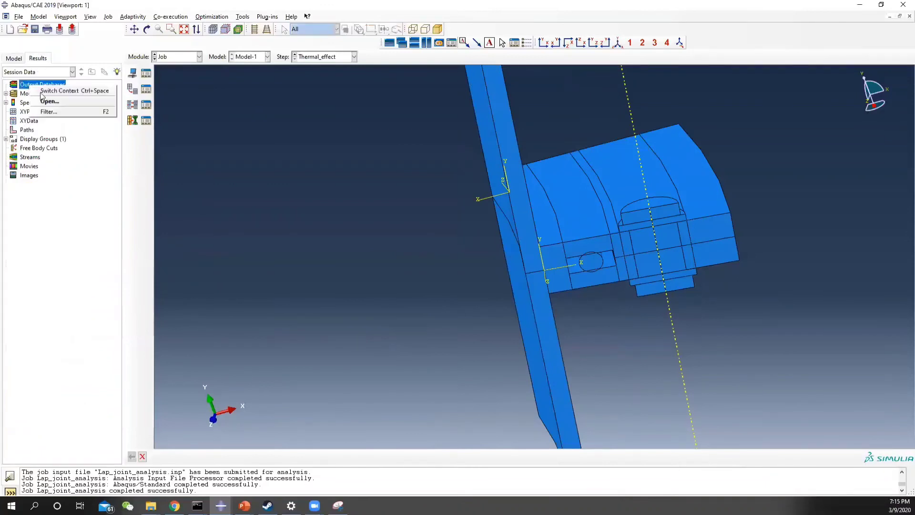
click(62, 102)
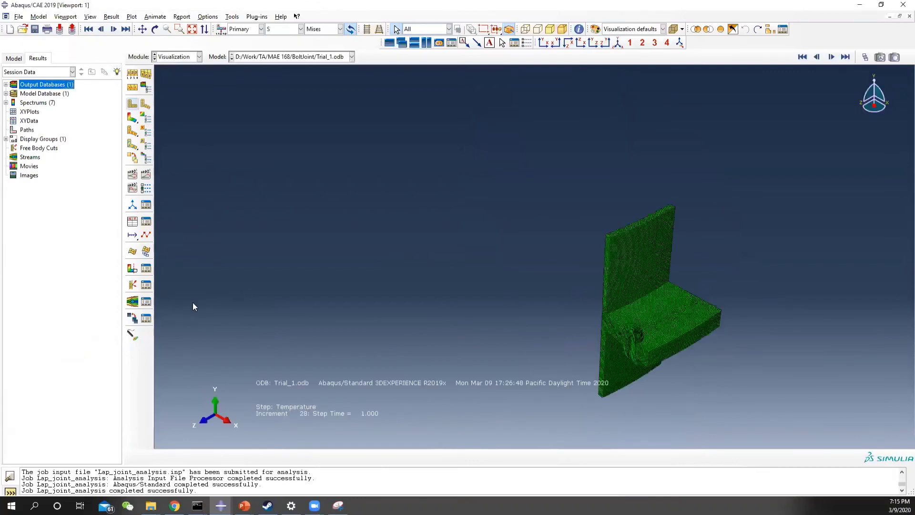
Examine the meshed Trial_1 model, including the wall plates, the O-ring groove and the bolt cross-section
ctrl+alt+drag(678, 330, 694, 329)
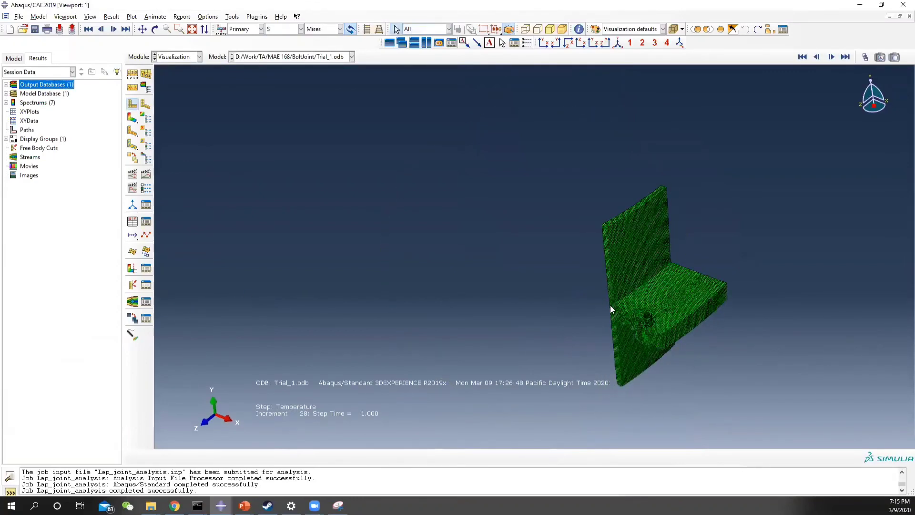
drag(537, 300, 525, 248)
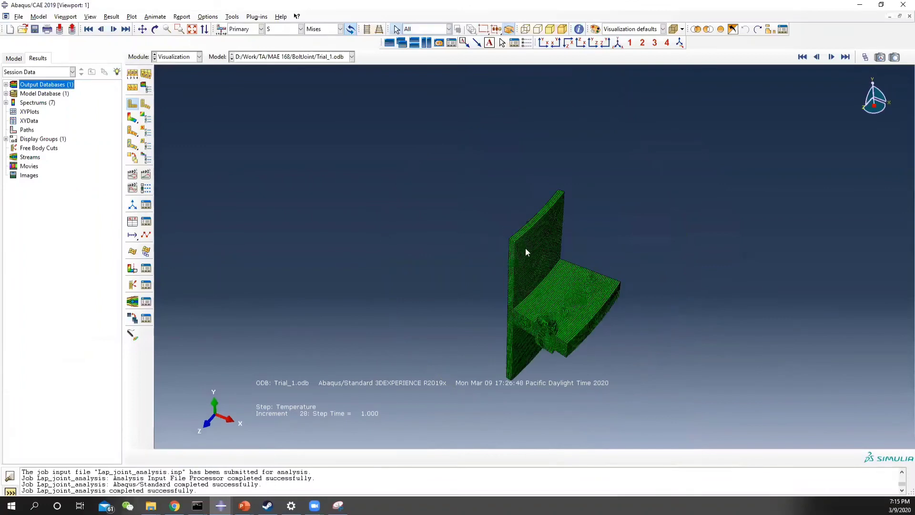
scroll(521, 242, down, 6)
scroll(498, 232, down, 1)
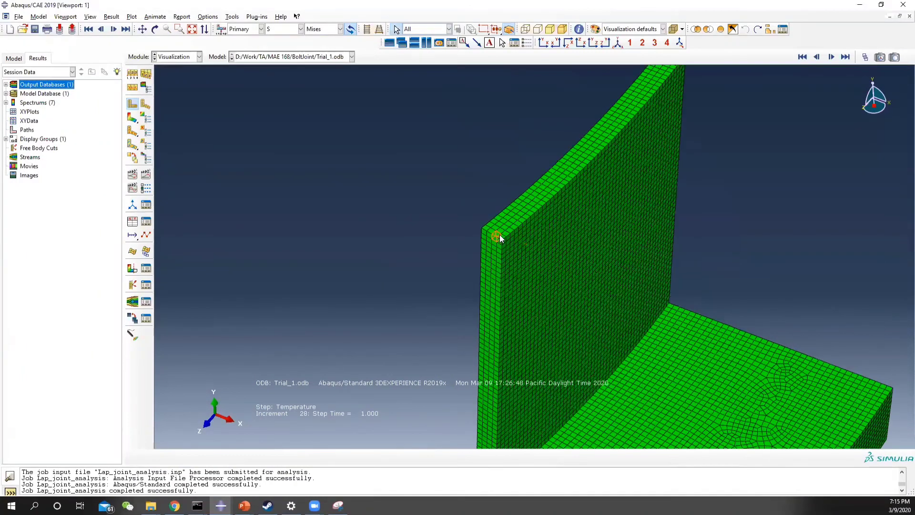
scroll(628, 315, up, 6)
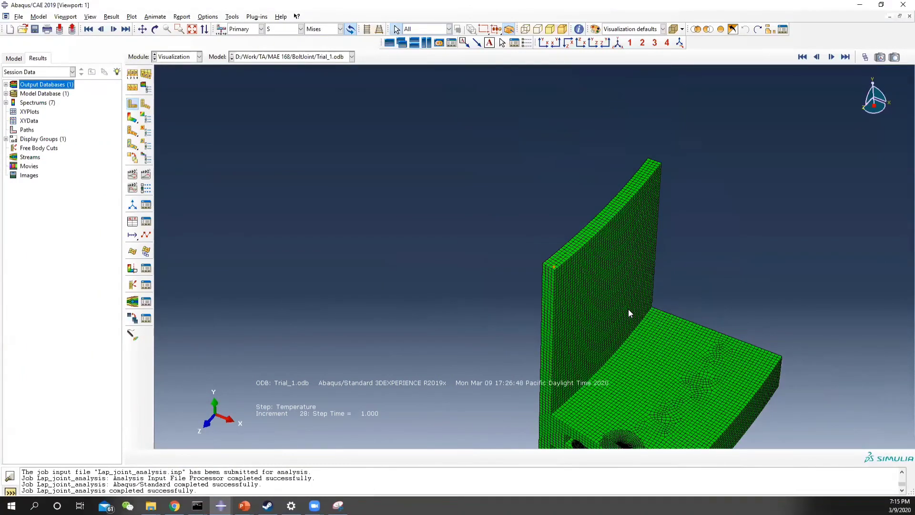
ctrl+alt+middle_drag(627, 314, 516, 253)
ctrl+alt+drag(542, 361, 599, 268)
scroll(599, 268, down, 5)
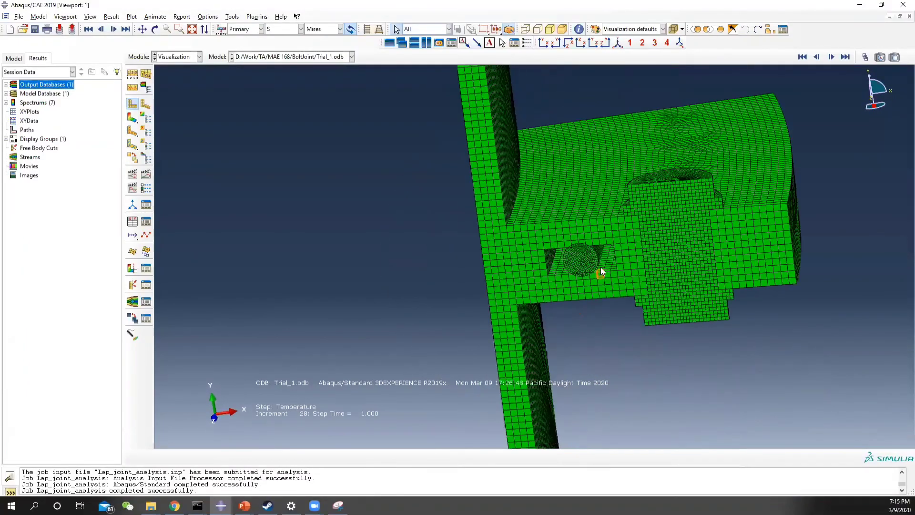
scroll(600, 265, up, 6)
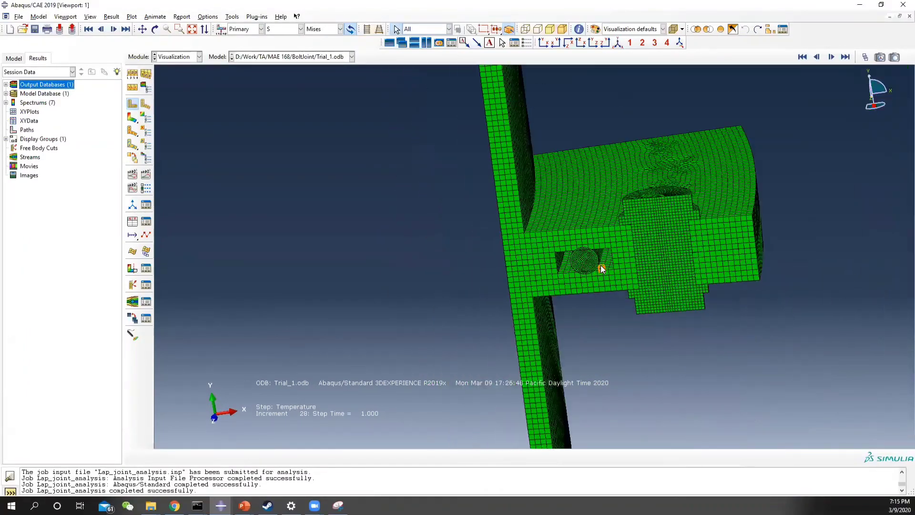
ctrl+alt+middle_drag(635, 275, 582, 329)
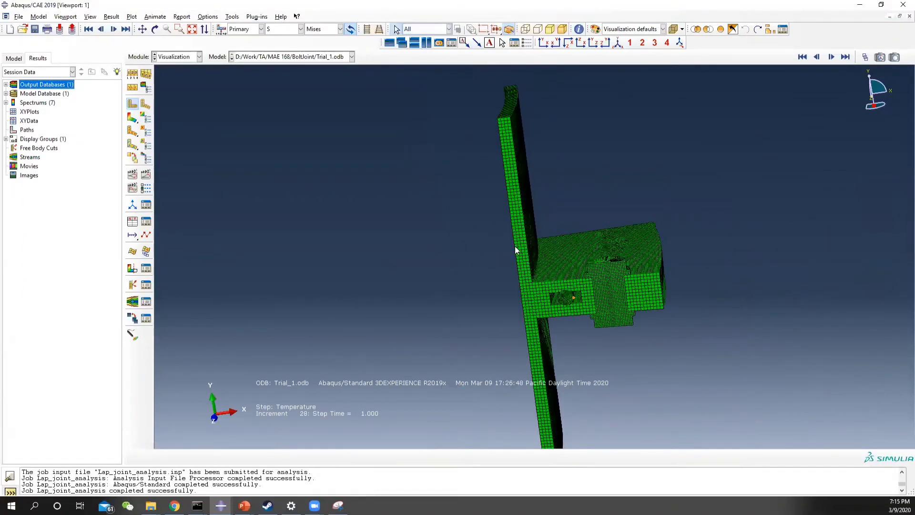
ctrl+alt+drag(514, 246, 522, 179)
ctrl+alt+drag(563, 358, 546, 336)
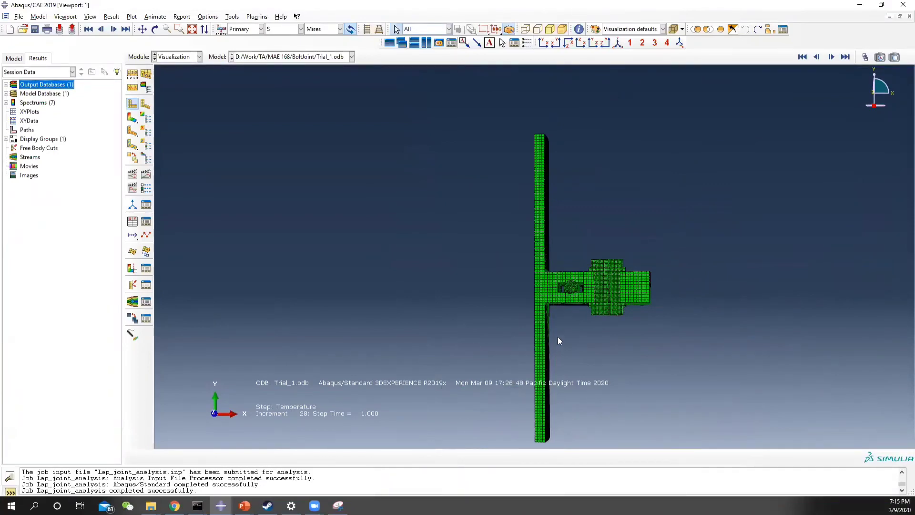
ctrl+alt+drag(561, 332, 527, 322)
Plot contours on the deformed shape and set the displayed field output to displacement U, component U2
click(132, 117)
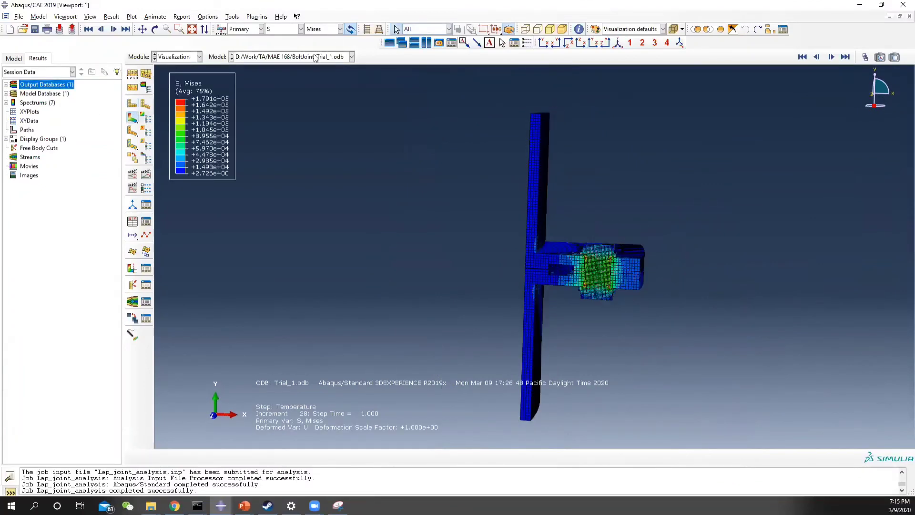
click(301, 29)
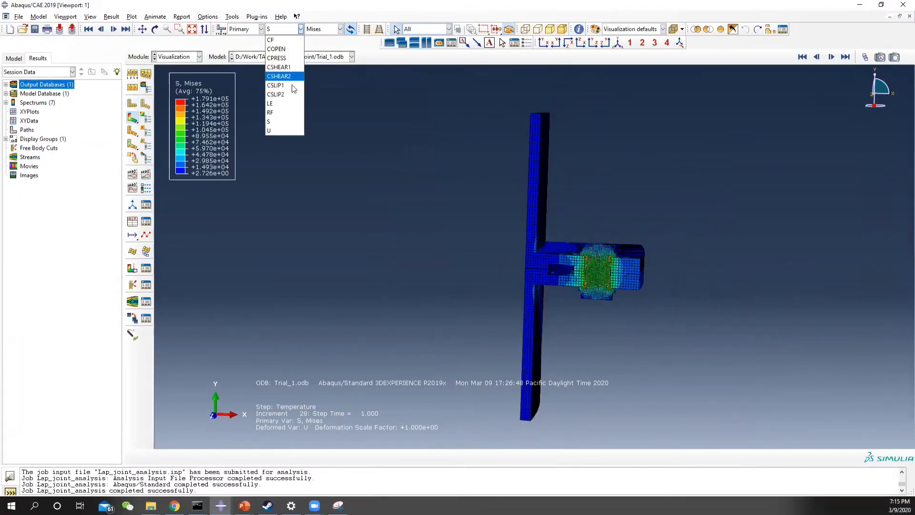
click(287, 131)
click(300, 29)
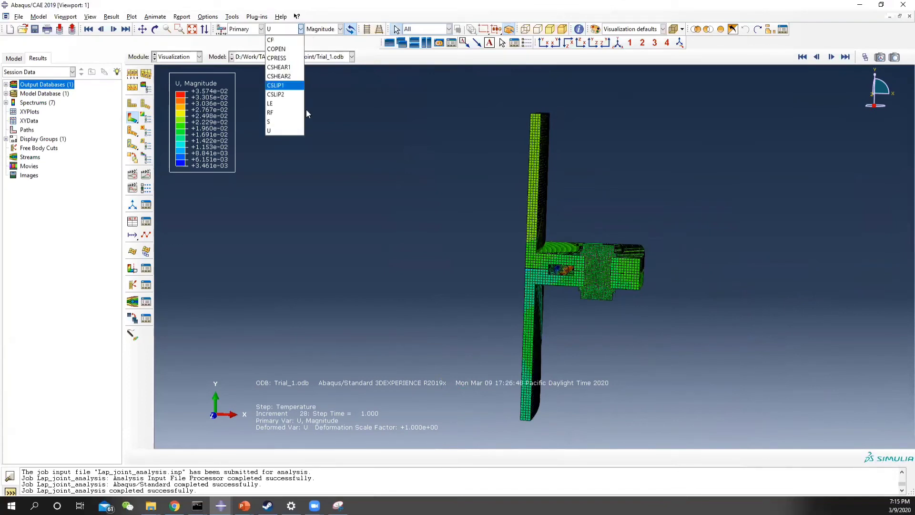
click(318, 29)
click(328, 29)
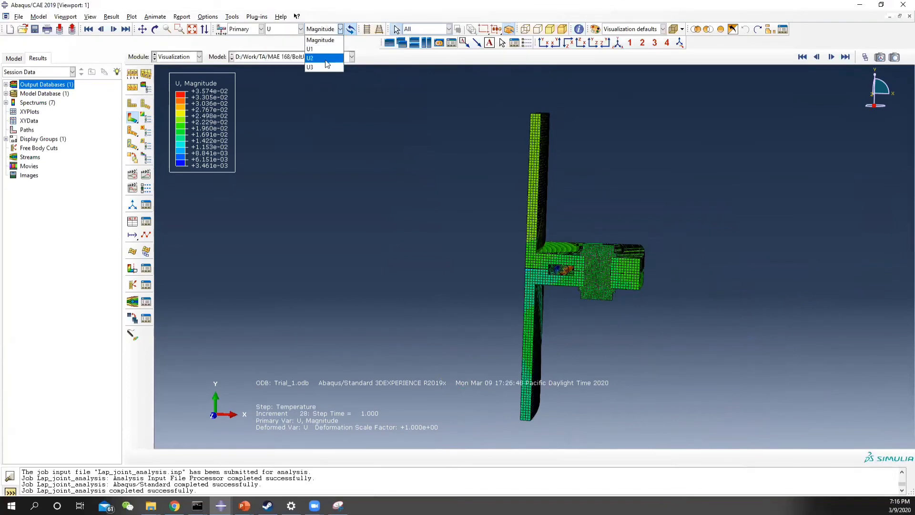
click(326, 59)
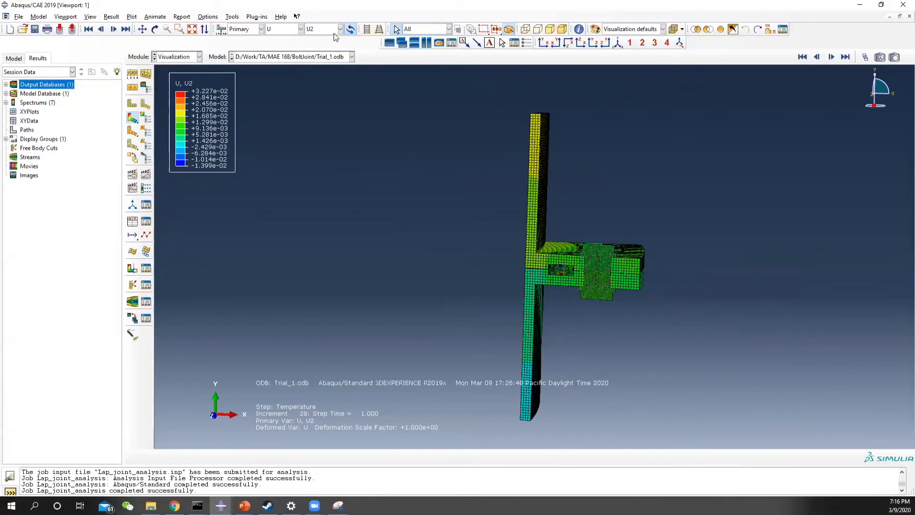
click(333, 29)
click(323, 61)
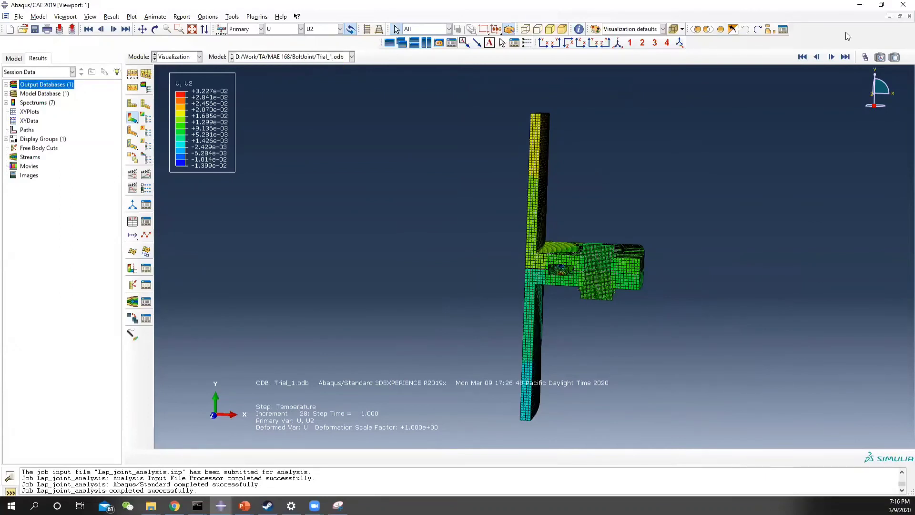
Use the frame selector to return to Press_fit frame 0, step forward to frame 7 and examine displacement around the bolt and O-ring
click(865, 57)
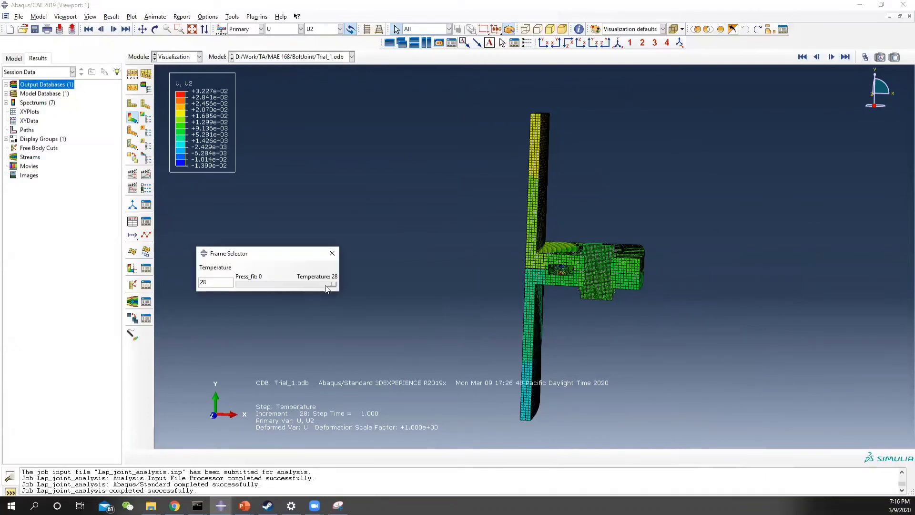
drag(327, 283, 260, 282)
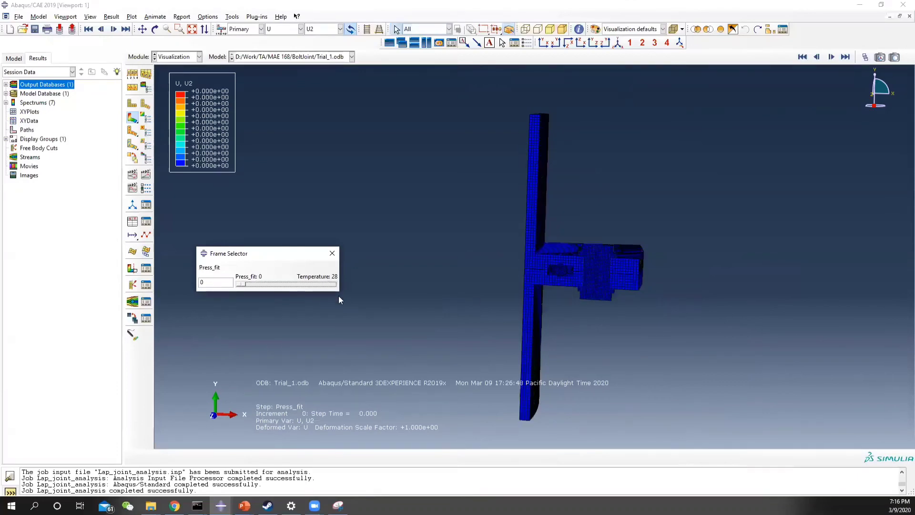
key(Right)
key(Right)
key(Right)
key(Right)
key(Right)
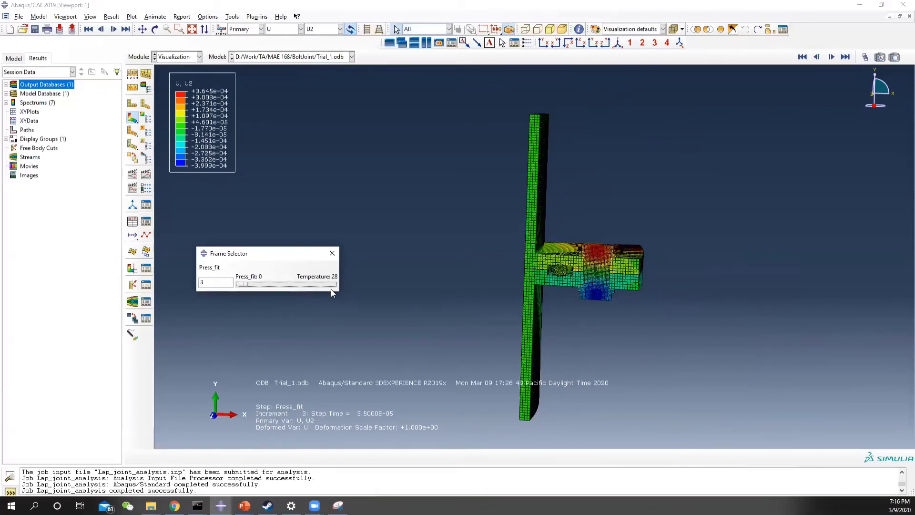
key(Right)
scroll(588, 293, up, 8)
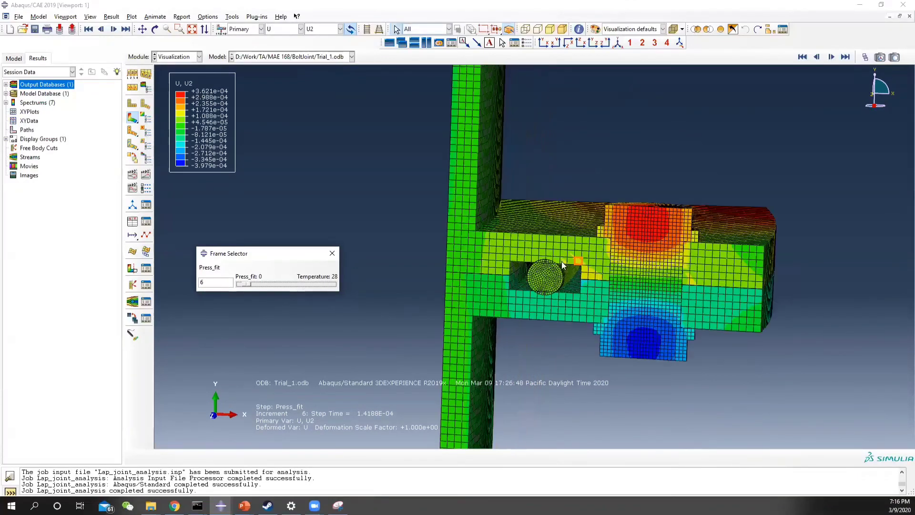
ctrl+alt+drag(852, 311, 315, 151)
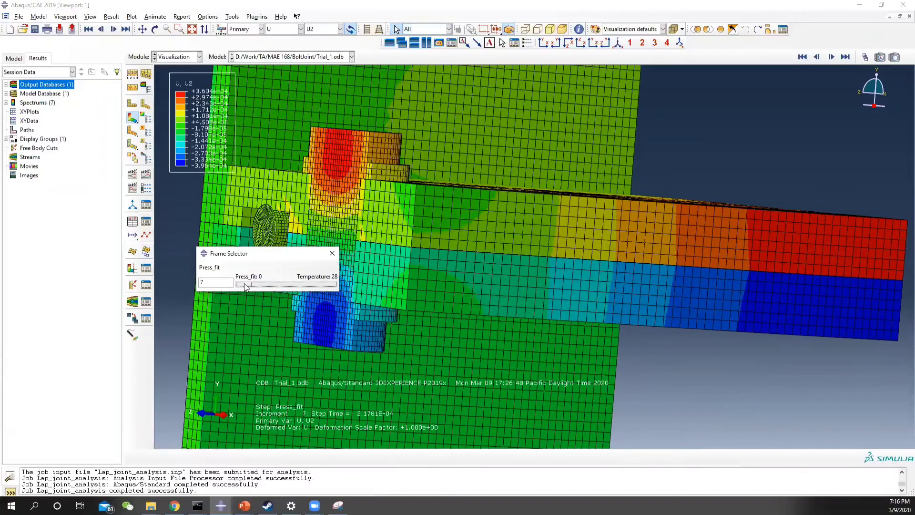
Advance the results to Press_fit frame 14 and orient the model to show the O-ring groove
drag(244, 282, 249, 284)
key(F3)
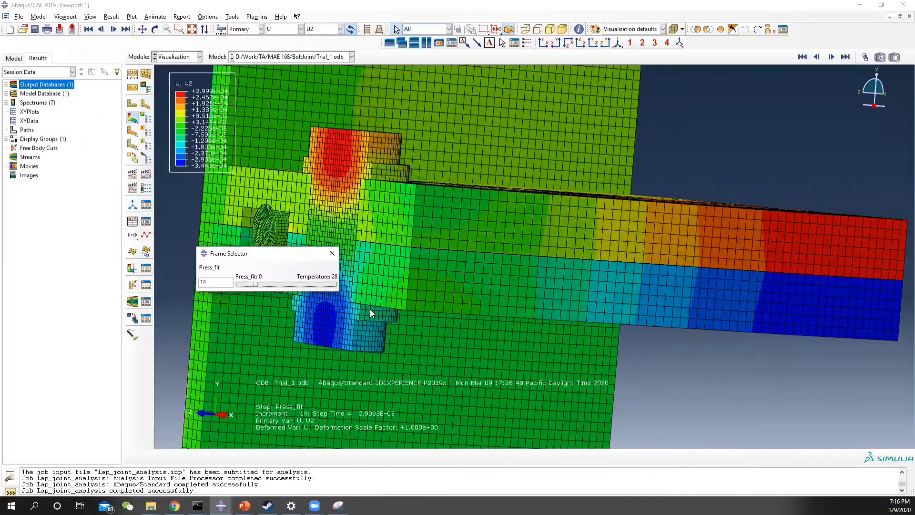
drag(392, 312, 408, 333)
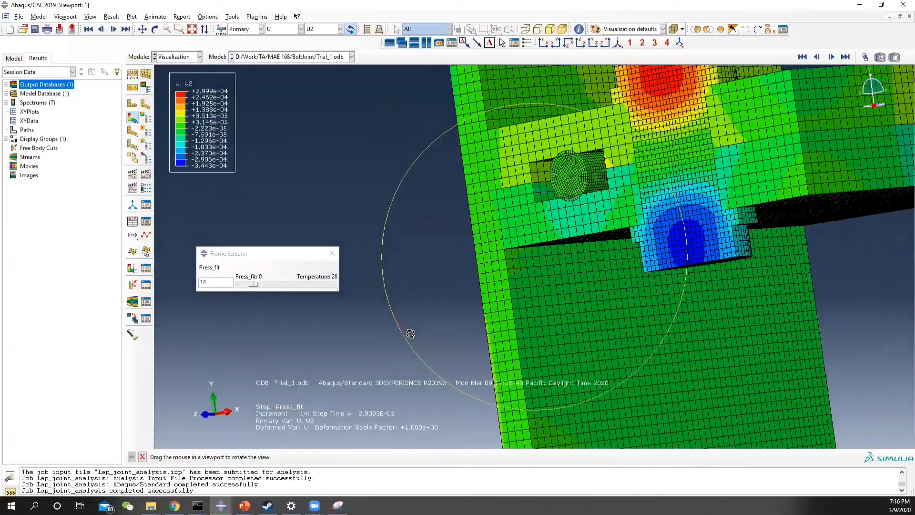
click(273, 254)
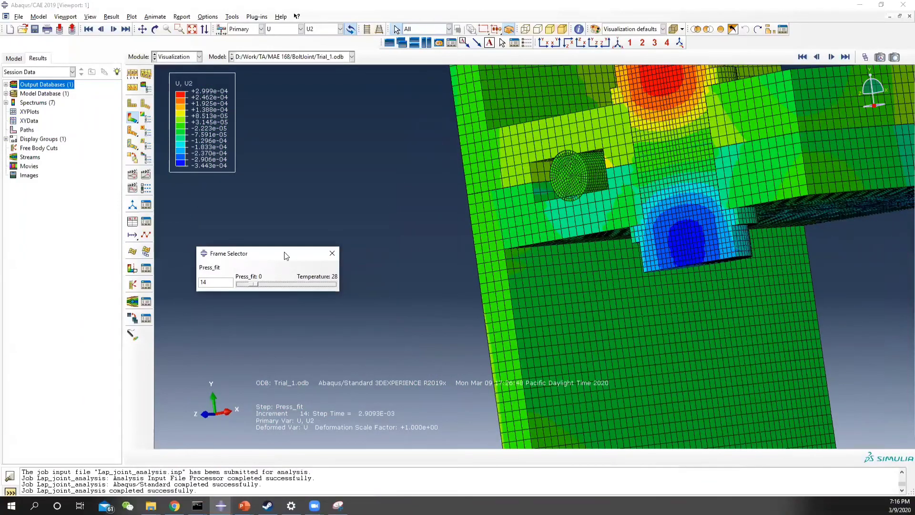
Advance the results to Press_fit frame 21 and examine the U2 displacement on the O-ring cross-section
key(Right)
key(Right)
key(Right)
key(Right)
key(Right)
scroll(571, 162, up, 5)
key(Right)
key(Right)
key(Right)
key(Right)
key(Right)
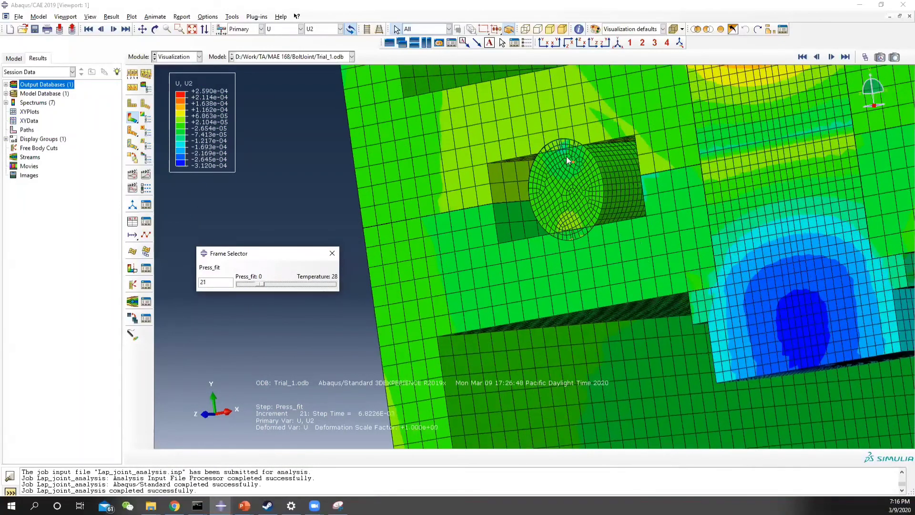
Step through the remaining bolt preload increments to Press_fit frame 40 and examine how the O-ring is compressed in its groove
key(Right)
key(Right)
key(Right)
key(Right)
key(Right)
key(Right)
key(Right)
key(Right)
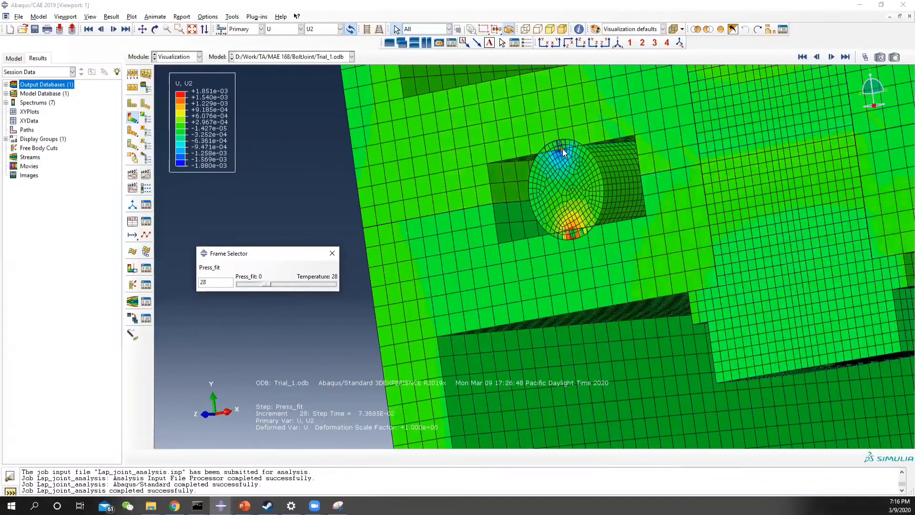
key(Right)
key(Right)
key(Right)
key(Right)
key(Right)
key(Right)
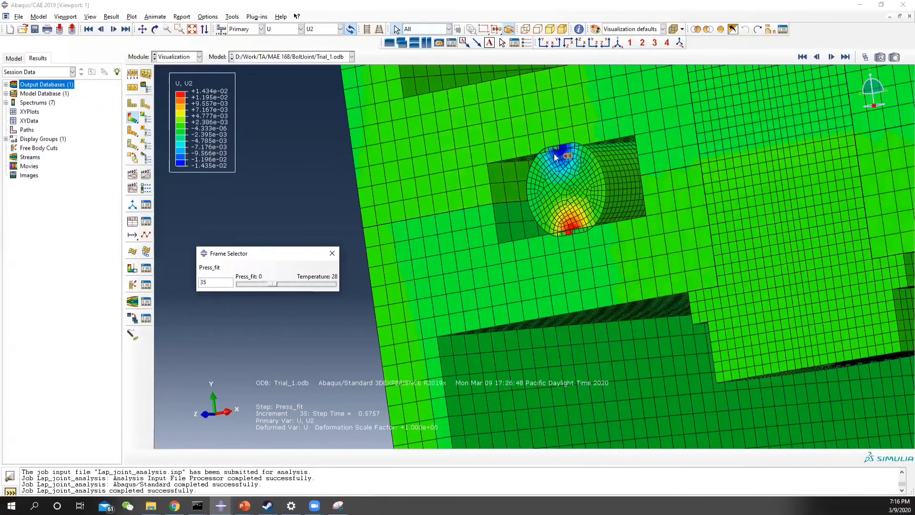
key(Right)
key(Right)
click(300, 29)
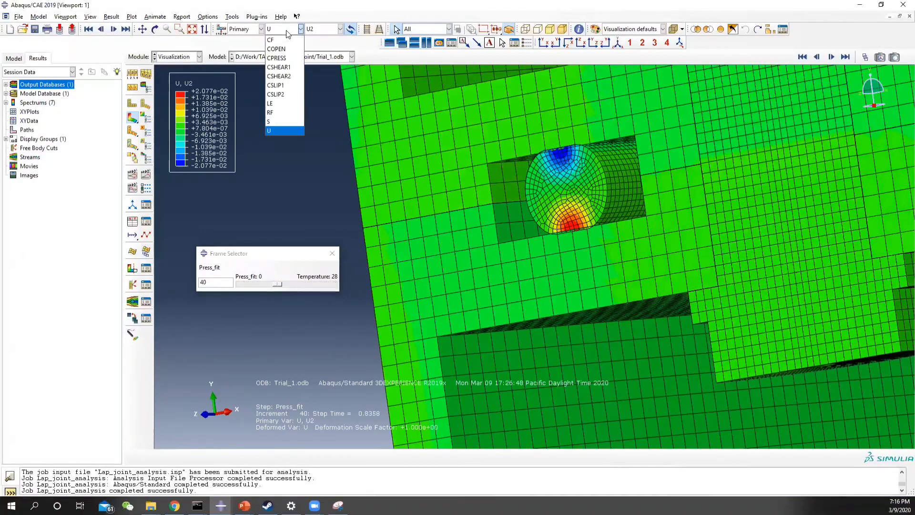
click(343, 211)
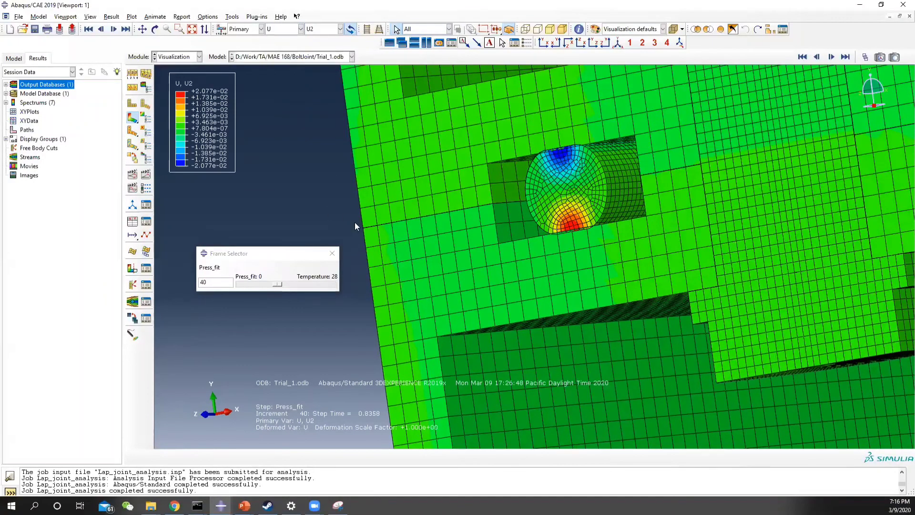
Advance past the end of Press_fit to Thin_wall_pressure frame 6 and inspect the bolt and flange section
click(259, 271)
key(Right)
key(Right)
key(Right)
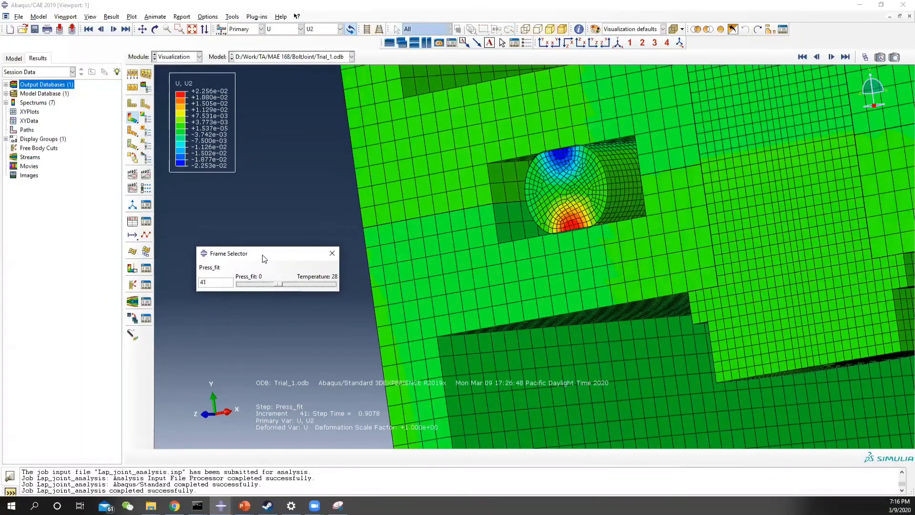
key(Right)
key(Right)
key(Right)
key(Right)
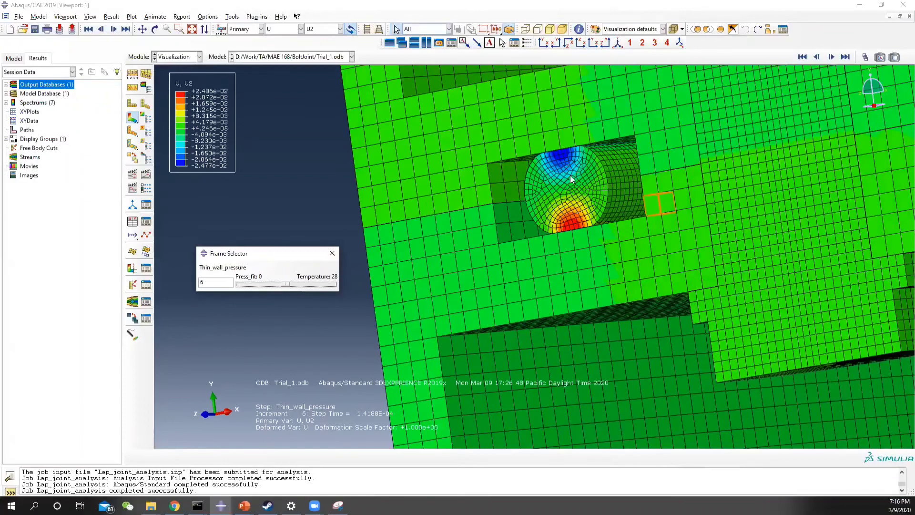
scroll(629, 212, up, 3)
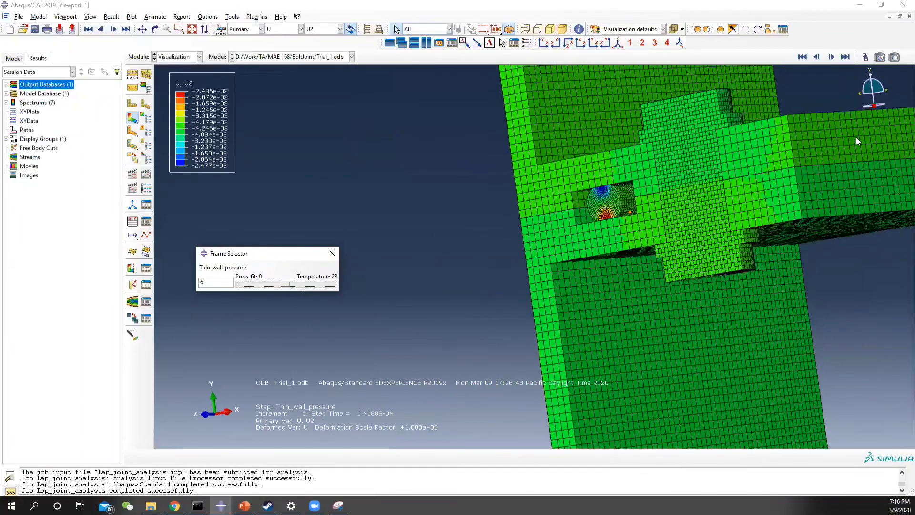
scroll(600, 203, down, 3)
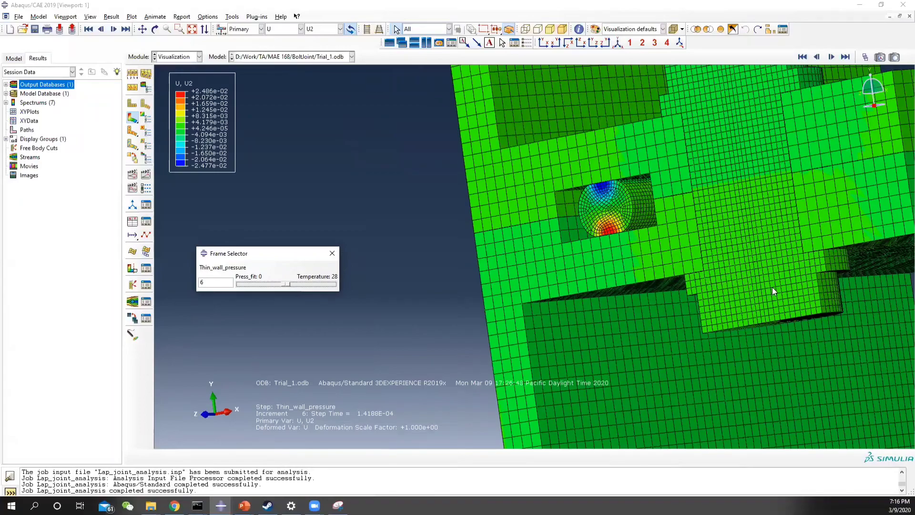
ctrl+alt+drag(774, 289, 616, 273)
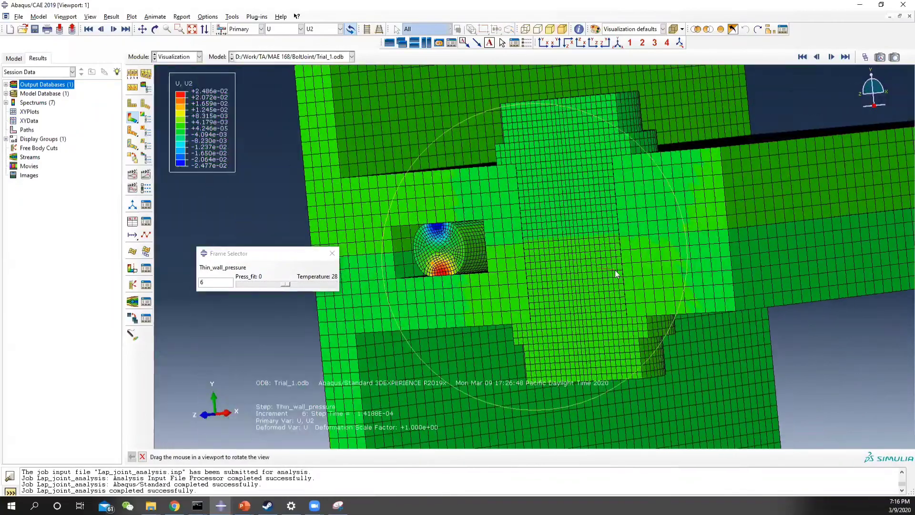
Step the results back to frame 0 of the Thin_wall_pressure step
drag(286, 284, 283, 285)
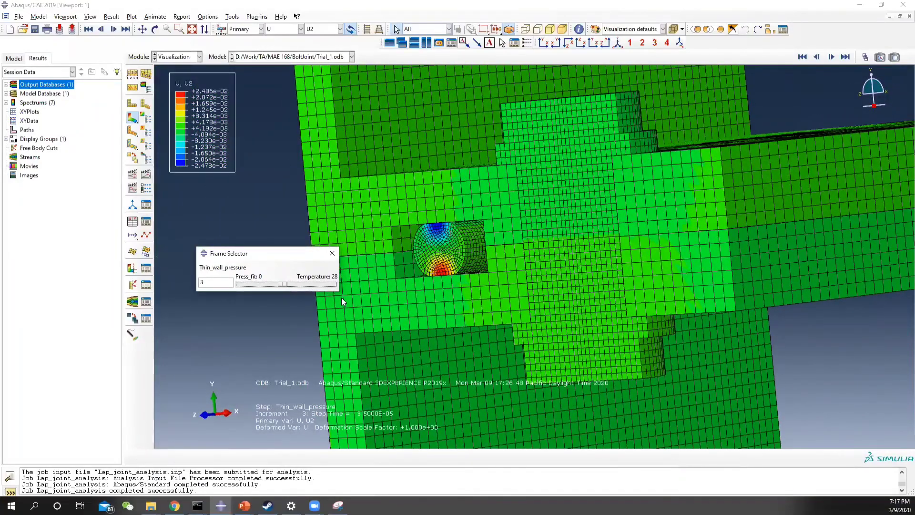
key(Left)
key(Left)
key(Left)
key(Left)
key(Right)
Plot stress S as Mises, S12 and S11 contours to compare the components around the bolt
click(281, 29)
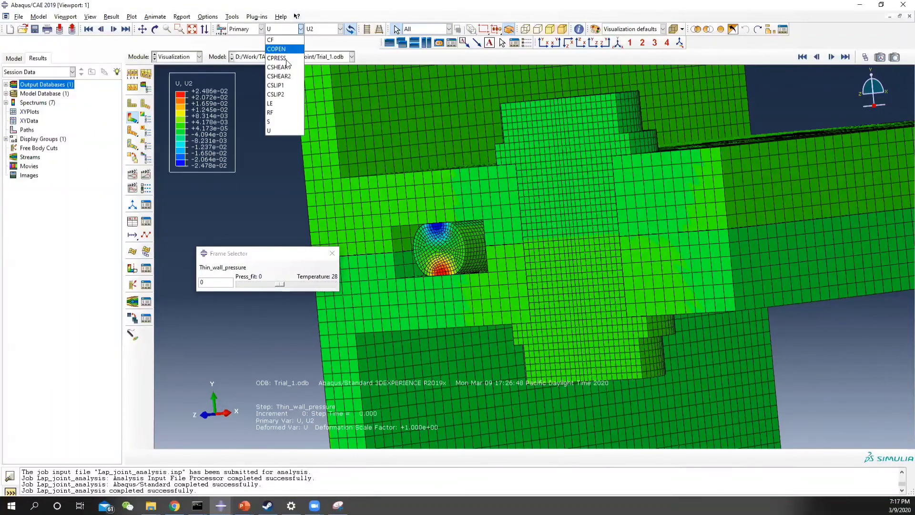
click(270, 121)
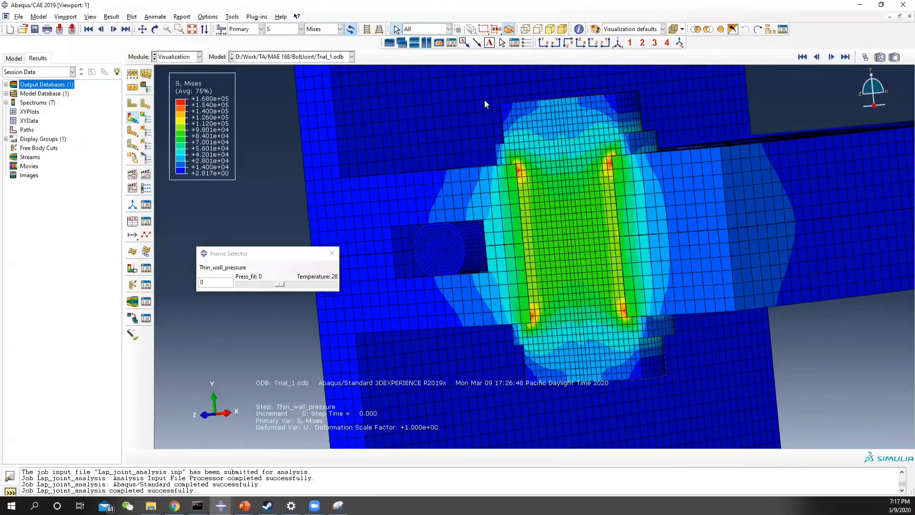
click(318, 29)
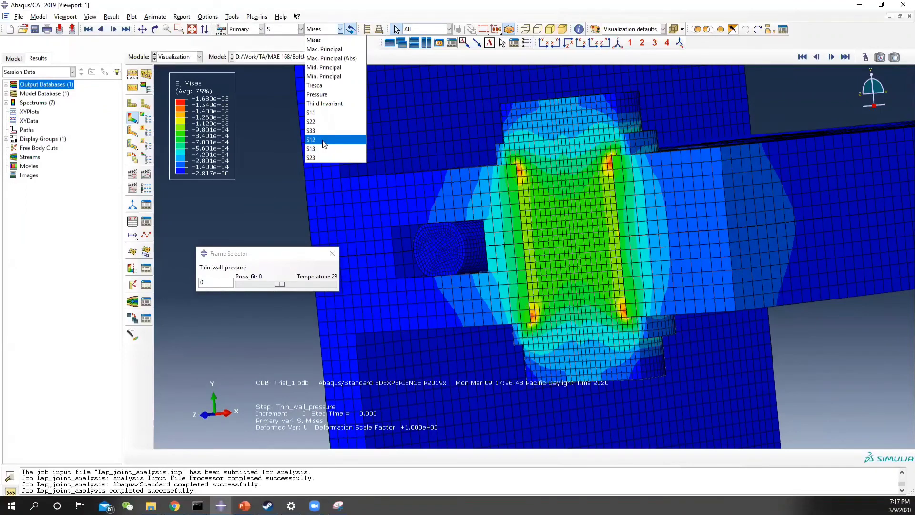
click(323, 140)
click(326, 27)
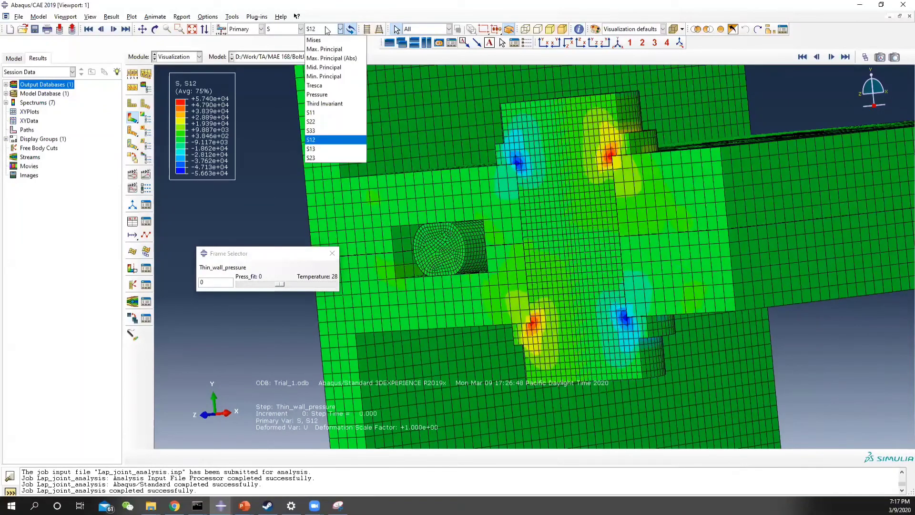
click(316, 113)
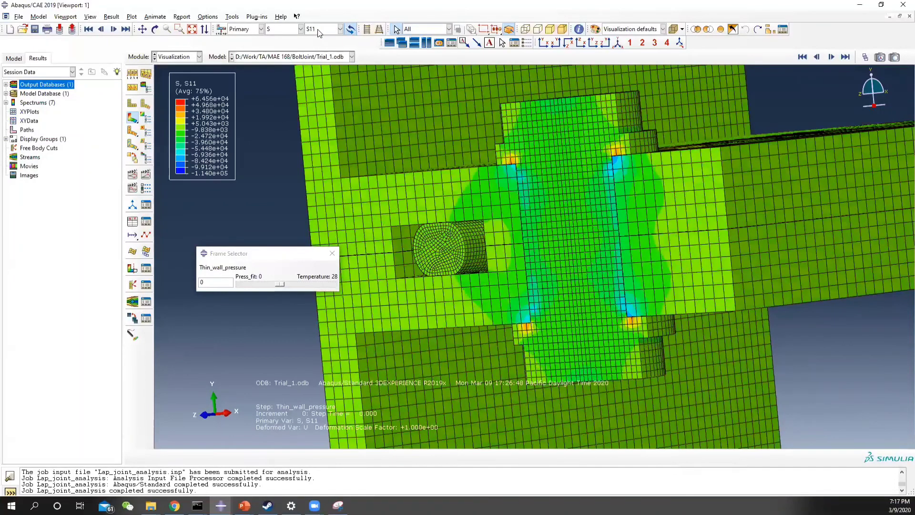
Switch the stress component to S22 and examine the axial stress in the bolt shank and surrounding flange
click(317, 29)
click(328, 116)
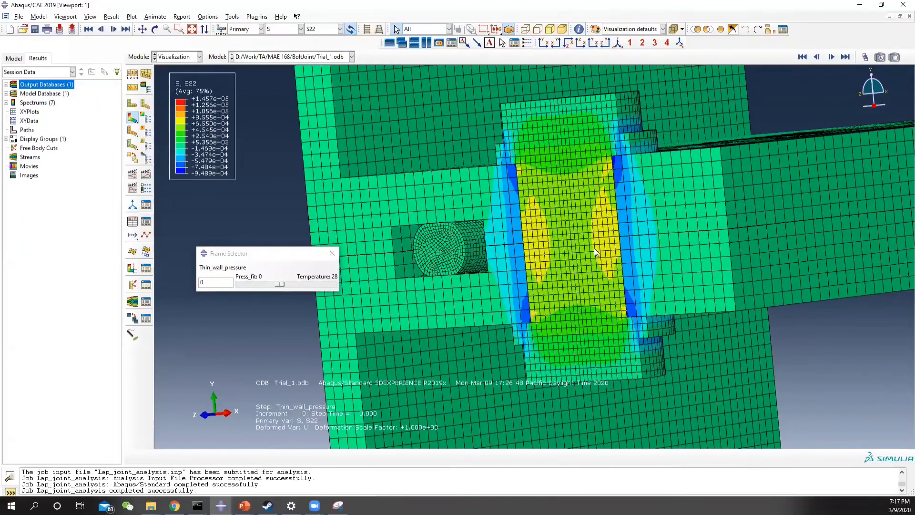
scroll(526, 231, down, 3)
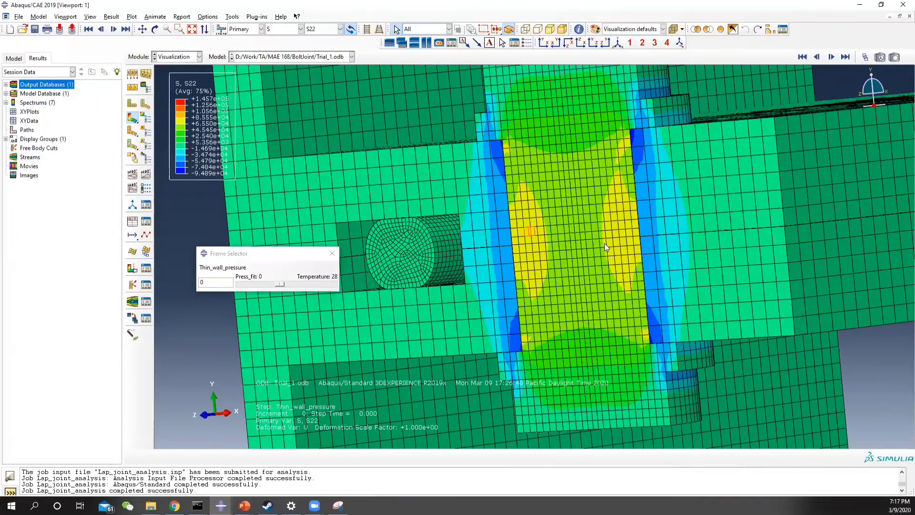
scroll(520, 237, up, 2)
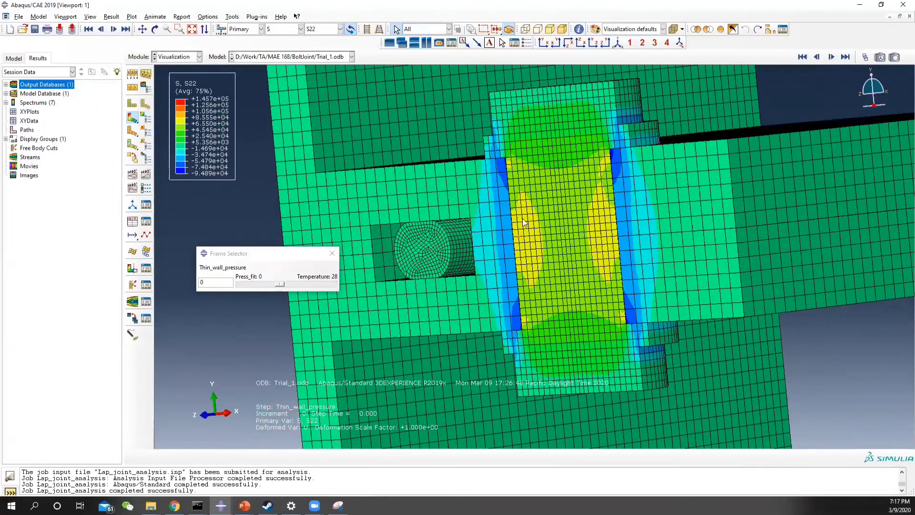
click(628, 153)
scroll(611, 146, down, 2)
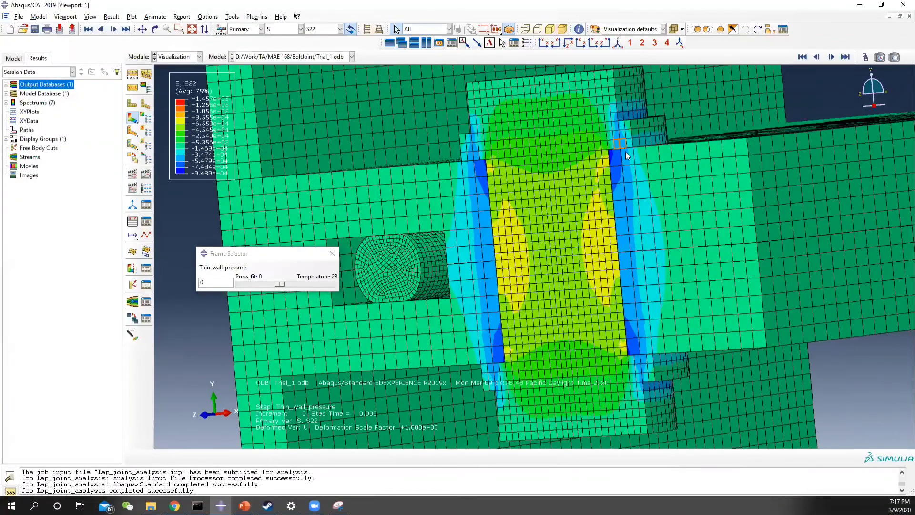
scroll(622, 152, up, 1)
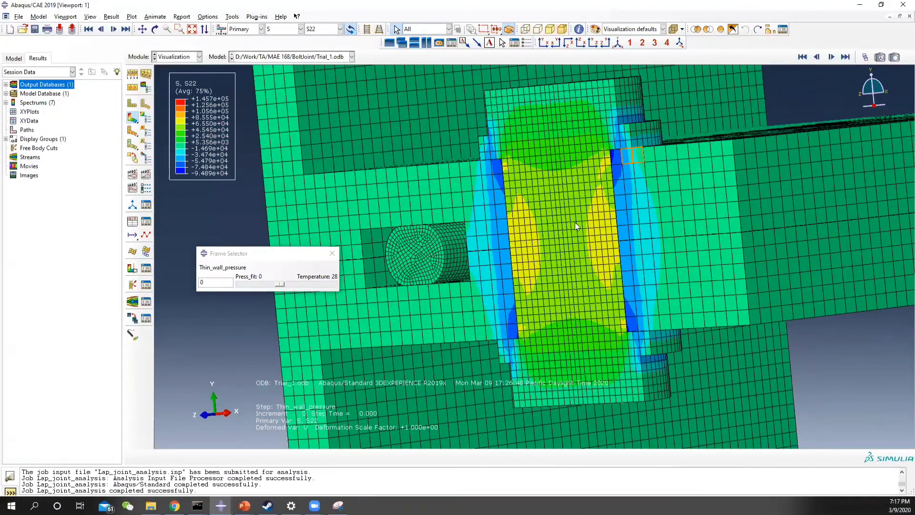
Set the displayed field output to displacement U, trying component U3 before choosing U2
click(287, 27)
click(277, 129)
click(329, 29)
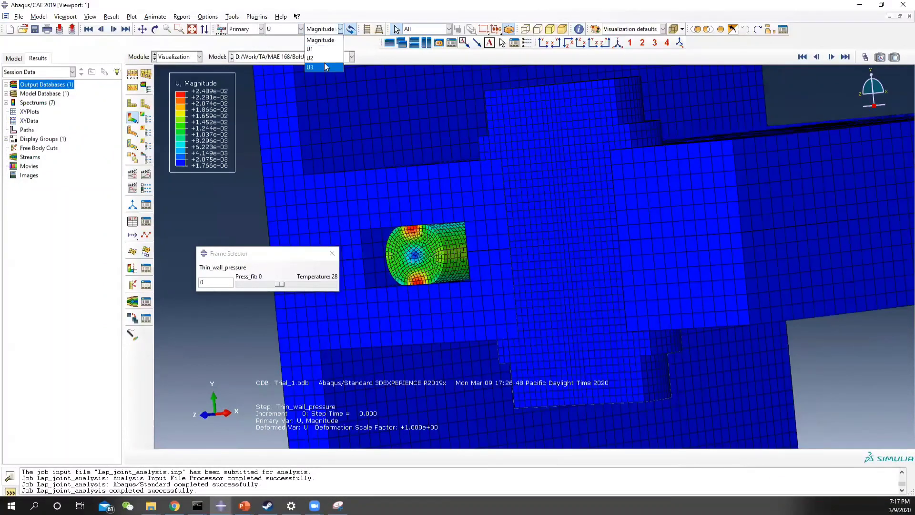
click(325, 66)
click(323, 30)
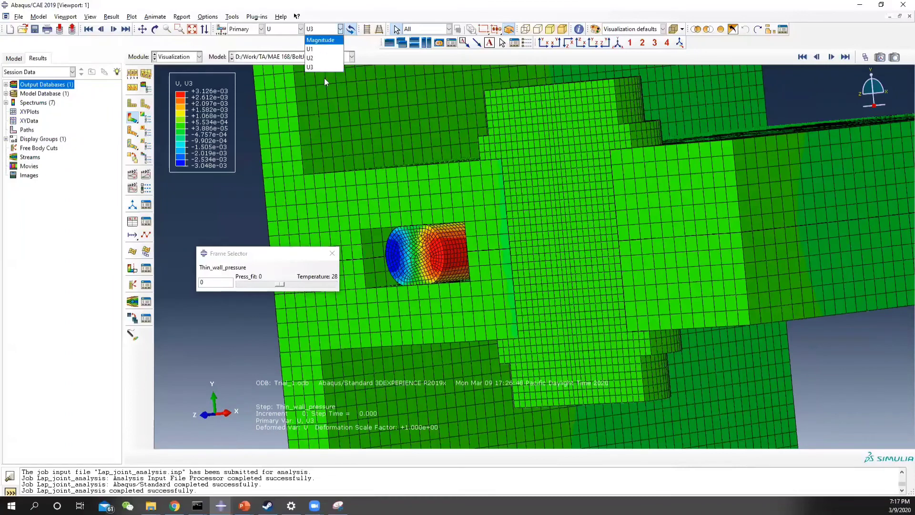
click(314, 57)
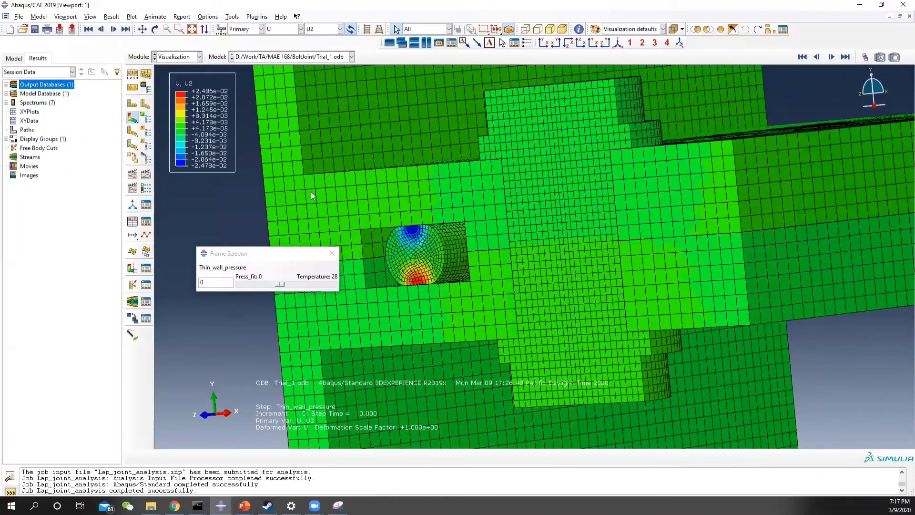
Advance to Thin_wall_pressure frame 15 and inspect the flange interface between the inner wall edge and the O-ring
click(277, 254)
key(Right)
key(Right)
key(Right)
key(Right)
key(Right)
key(Right)
key(Right)
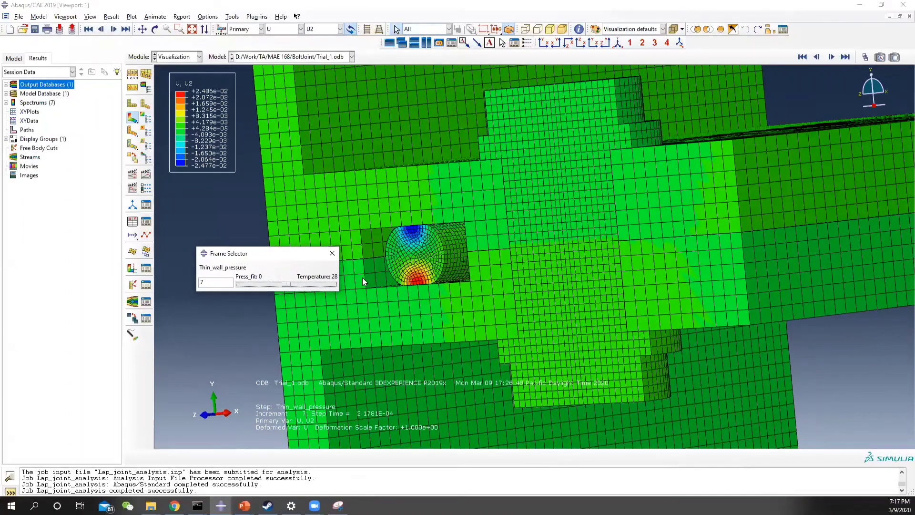
key(Right)
key(Right)
key(Right)
key(Right)
key(Right)
key(Right)
key(Right)
key(Right)
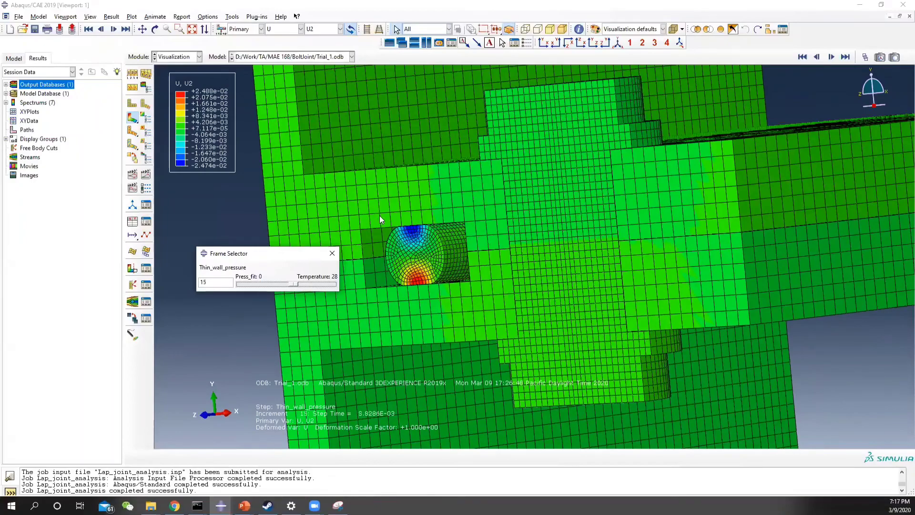
mouse_move(380, 215)
ctrl+alt+mouse_down()
mouse_move(326, 216)
mouse_move(404, 234)
mouse_move(388, 213)
ctrl+alt+mouse_up()
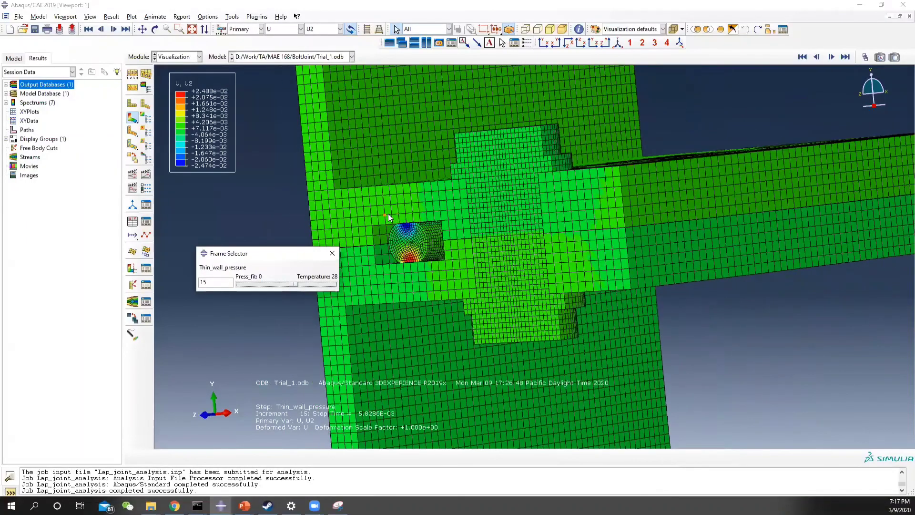
scroll(388, 214, up, 8)
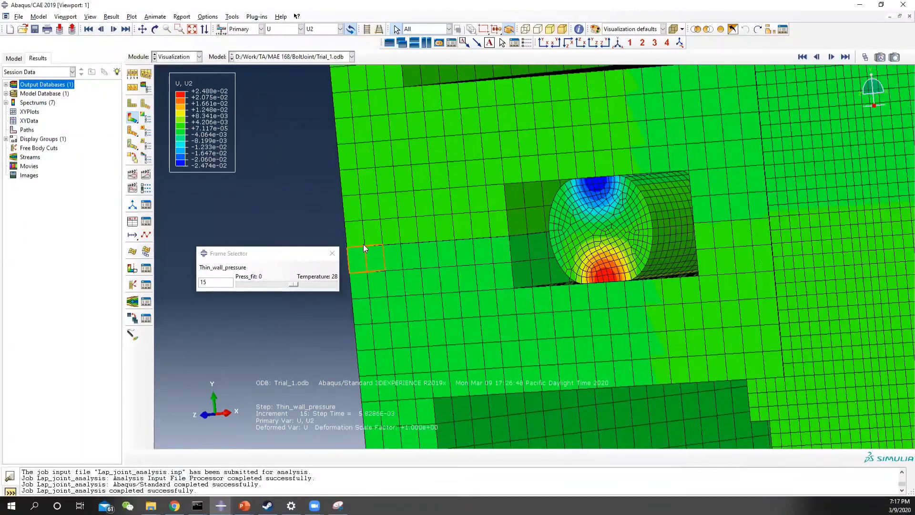
scroll(364, 247, up, 3)
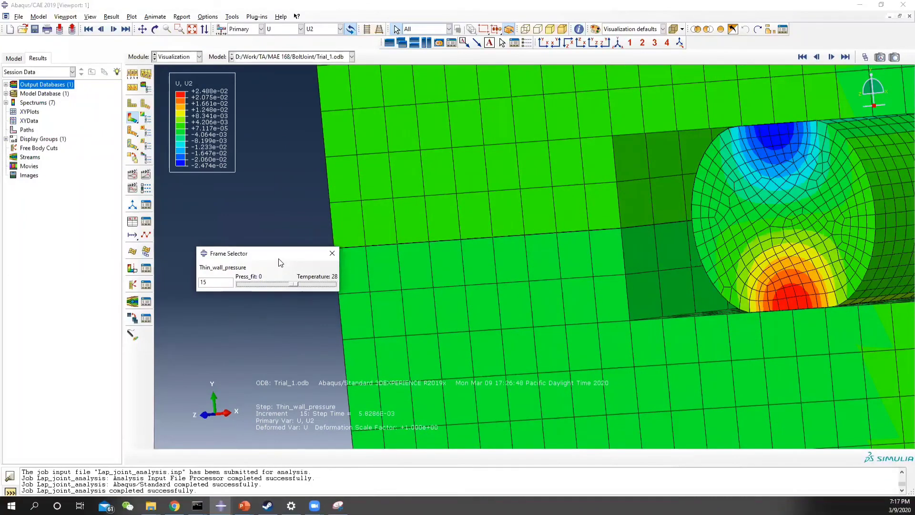
Step on to Thin_wall_pressure frame 28 and examine the separation of the flanges beside the O-ring
key(Right)
key(Right)
key(Right)
key(Right)
key(Right)
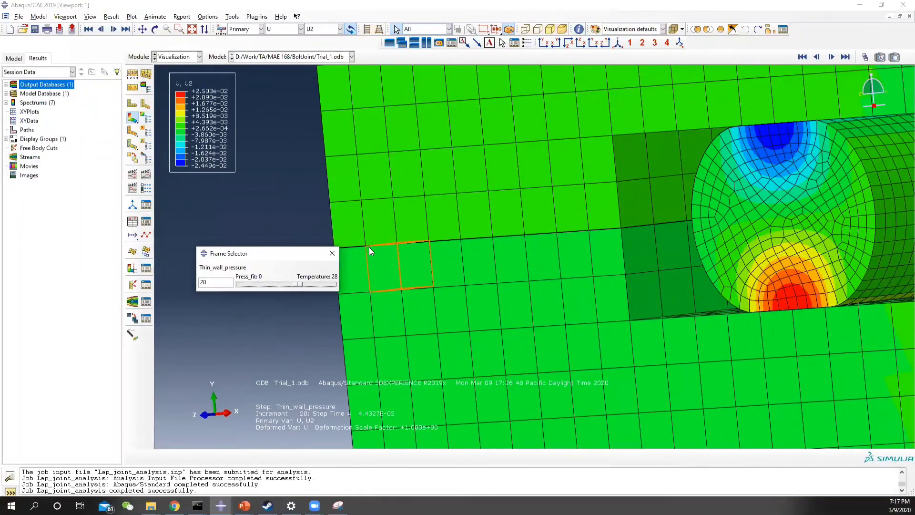
key(Right)
key(Right)
key(Right)
key(Right)
key(Right)
key(Right)
key(Right)
key(Right)
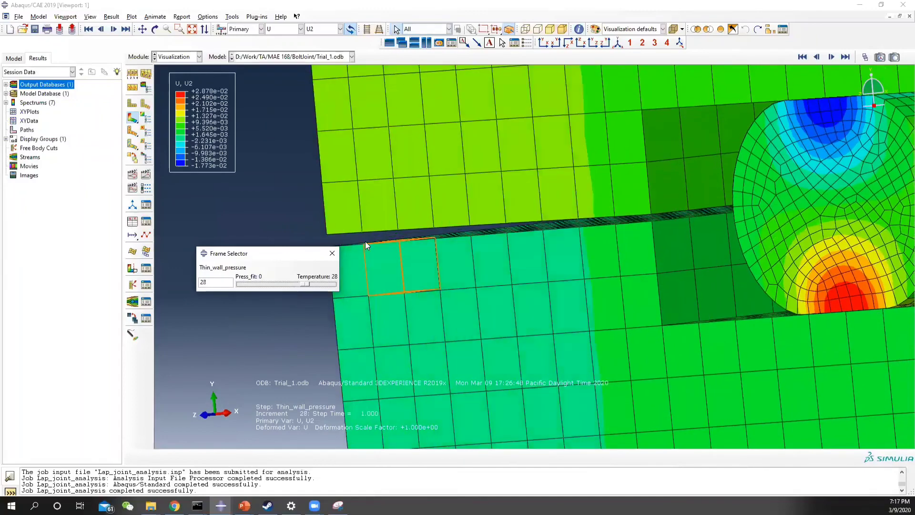
Advance to Temperature frame 6, return to frame 0 of that step and inspect the flange gap and O-ring
key(Right)
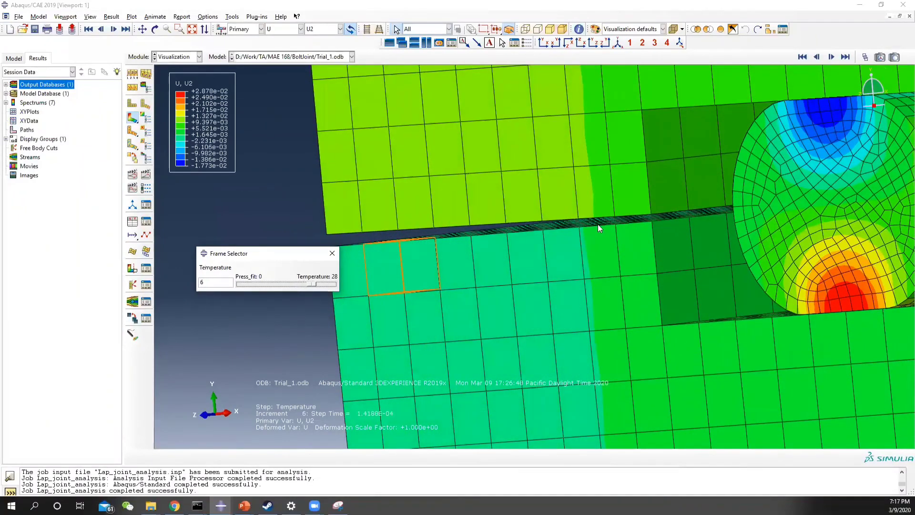
key(Left)
key(Left)
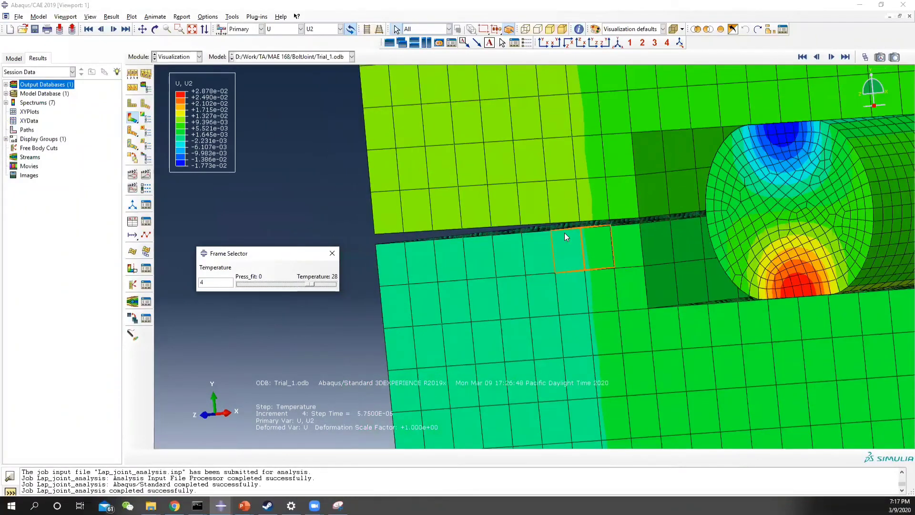
key(Left)
key(Left)
key(Left)
key(Left)
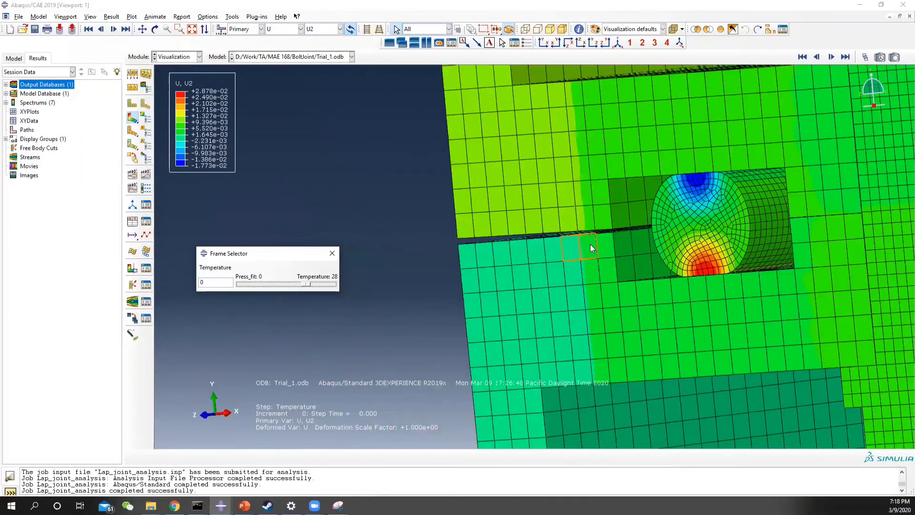
scroll(666, 226, up, 4)
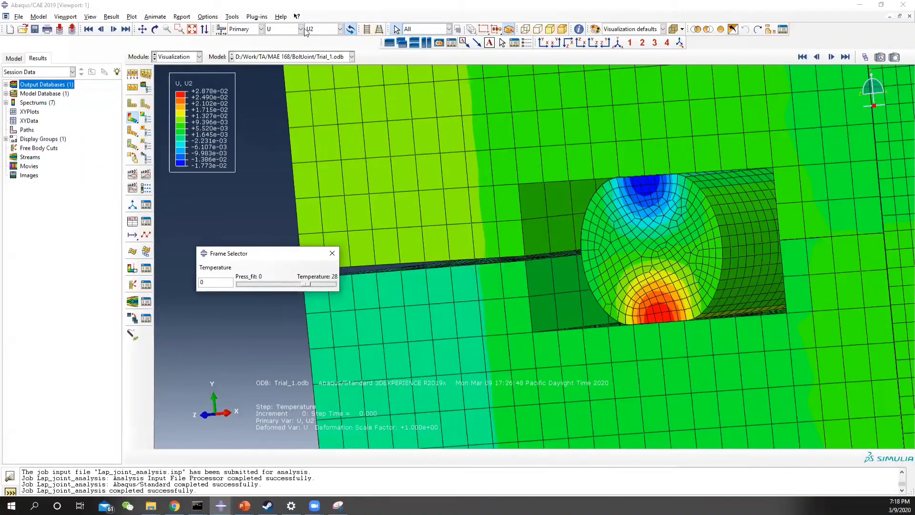
Set the displayed displacement output U to Magnitude
click(301, 29)
click(329, 29)
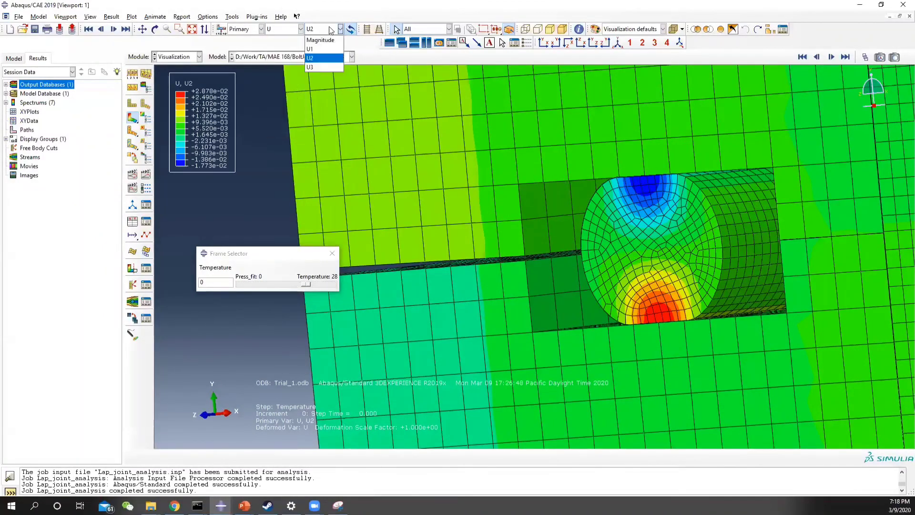
click(320, 40)
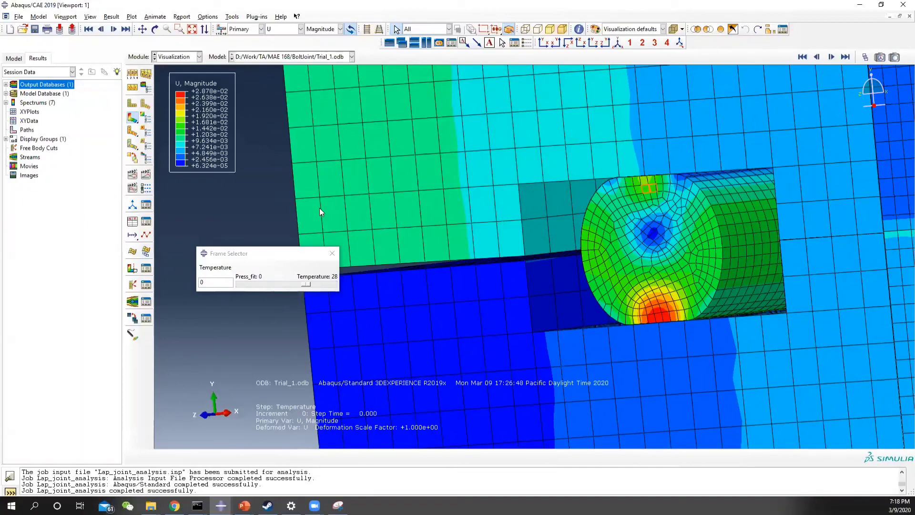
Advance the Temperature step to frame 28, rechecking the preceding frames, and inspect the O-ring and flange displacement
click(292, 255)
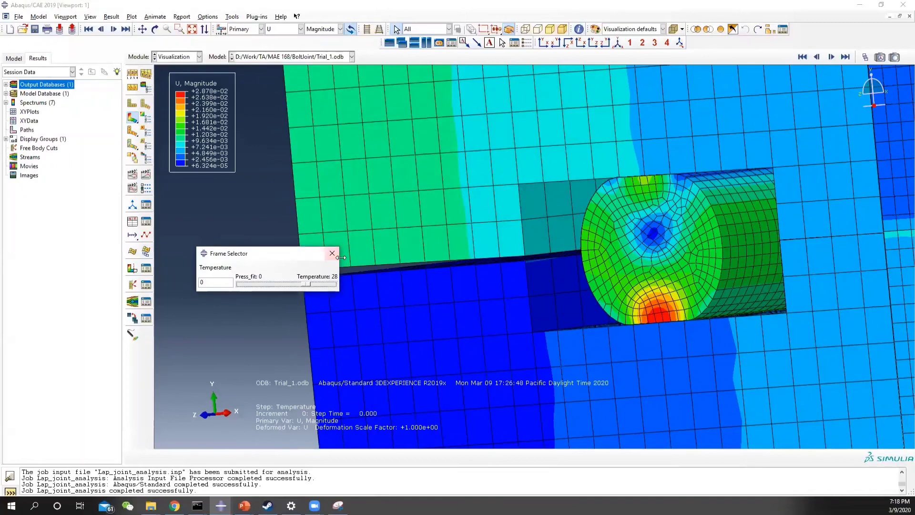
key(Right)
key(Right)
key(Right)
key(Right)
key(Right)
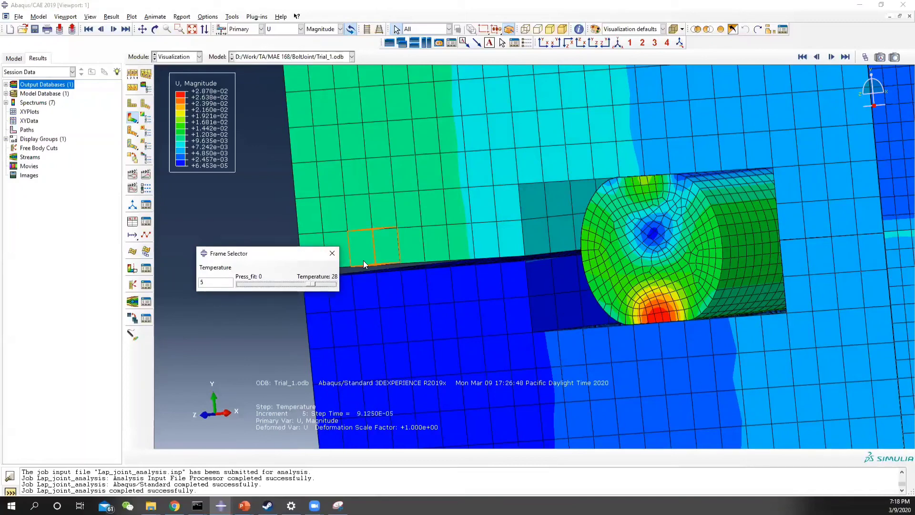
key(Right)
key(Right)
key(Right)
key(Right)
key(Right)
key(Right)
key(Right)
key(Right)
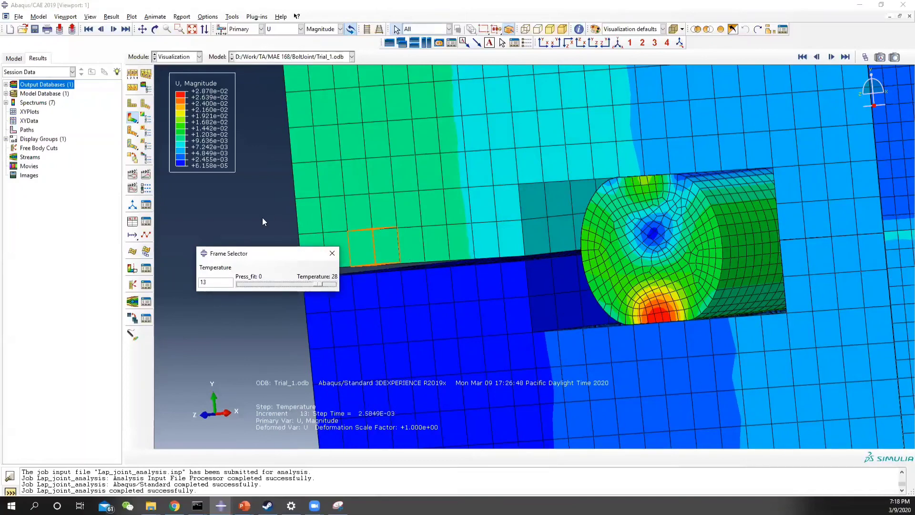
key(Right)
key(Right)
key(Right)
key(Right)
key(Right)
key(Right)
key(Right)
key(Right)
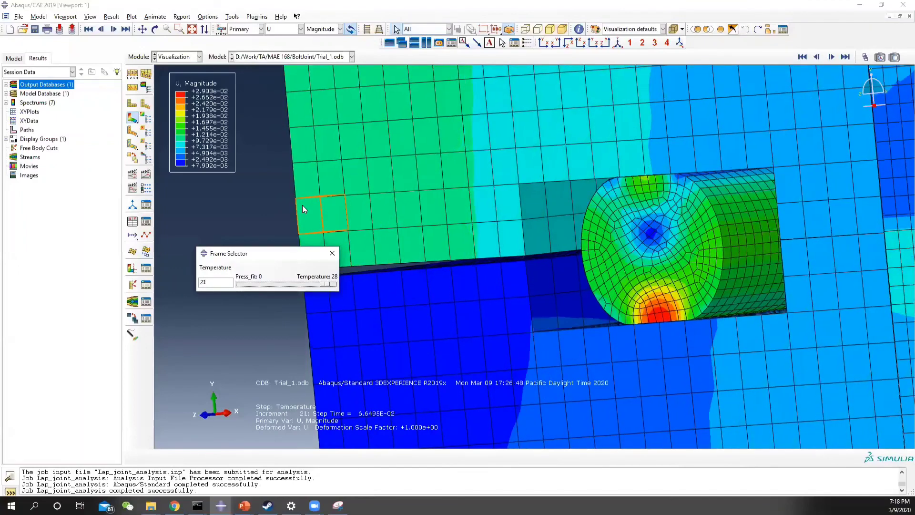
key(Right)
key(Right)
key(Right)
key(Right)
key(Right)
key(Right)
key(Right)
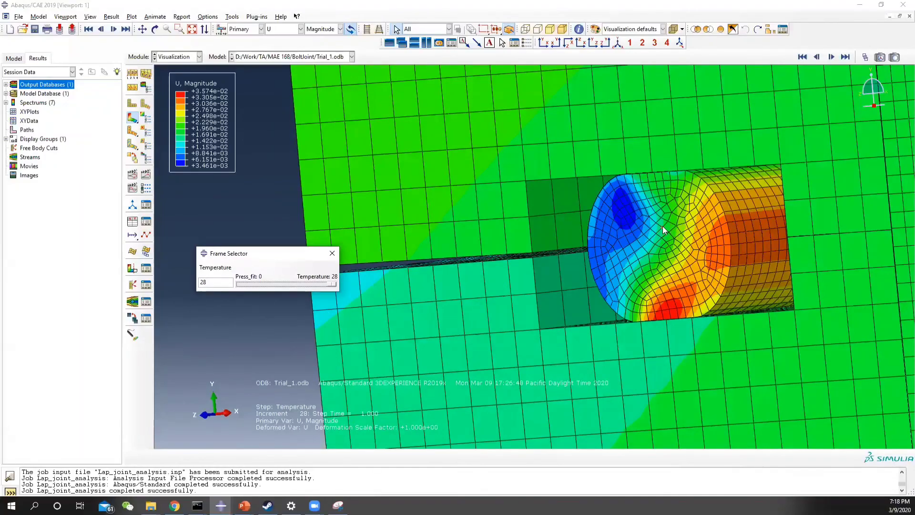
key(Left)
key(Left)
key(Right)
key(Right)
Limit the visible edges of the contour plot to free edges in the common plot options
scroll(662, 223, down, 10)
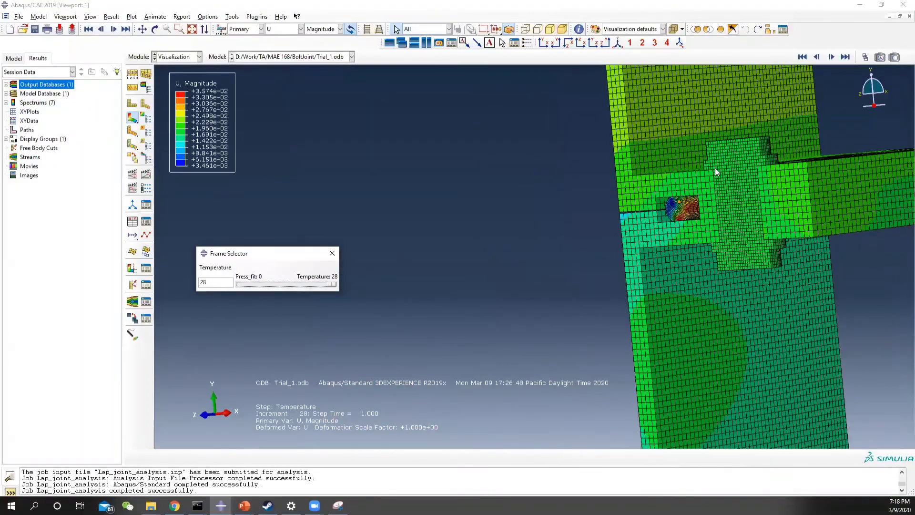
scroll(756, 167, down, 3)
ctrl+alt+middle_drag(810, 274, 698, 291)
click(208, 17)
click(219, 26)
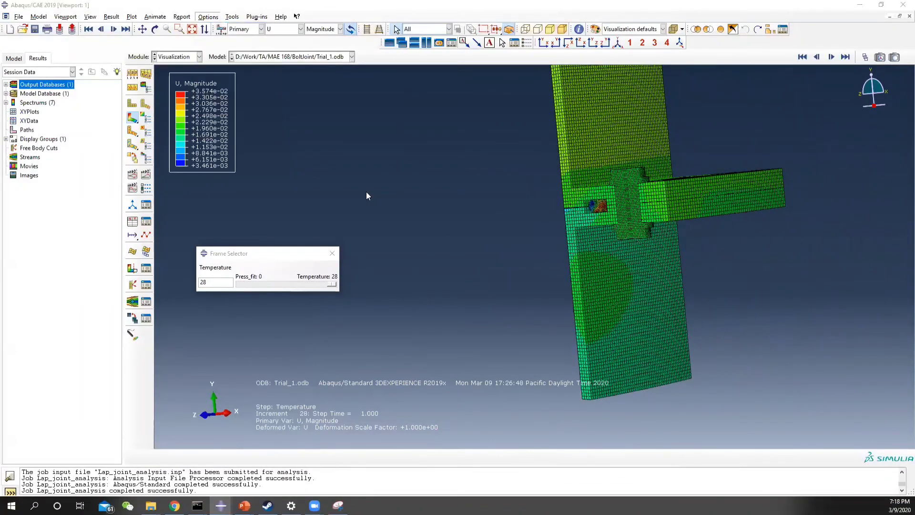
click(210, 255)
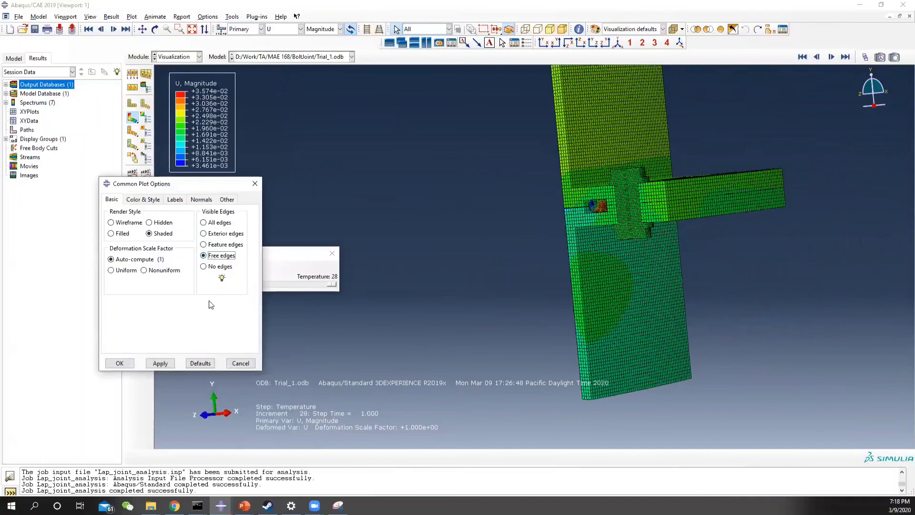
click(160, 363)
click(254, 184)
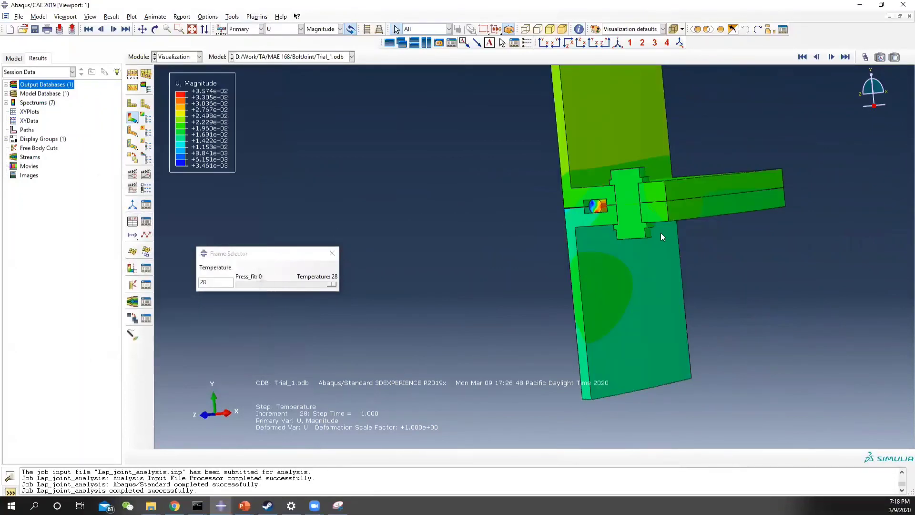
Select the upper and lower flange instances and remove them from the display, keeping only the bolt and O-ring
ctrl+alt+drag(660, 234, 637, 225)
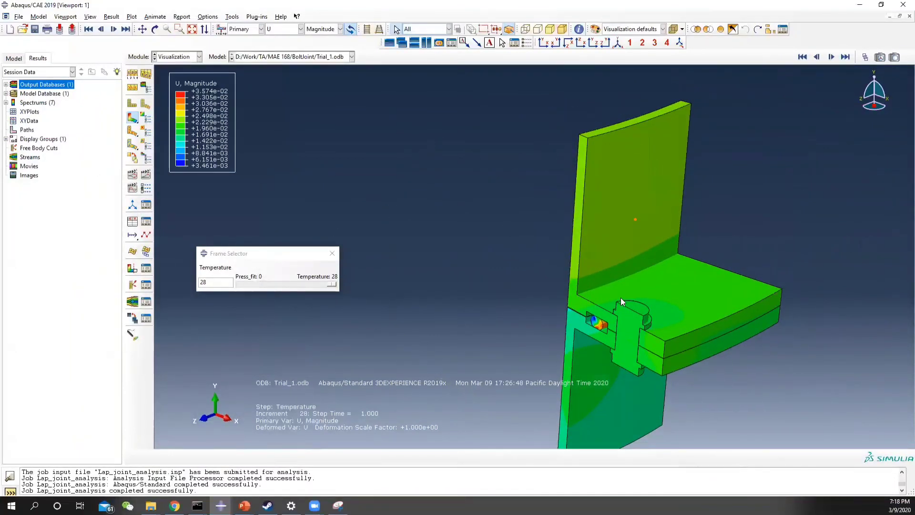
ctrl+alt+drag(620, 297, 580, 281)
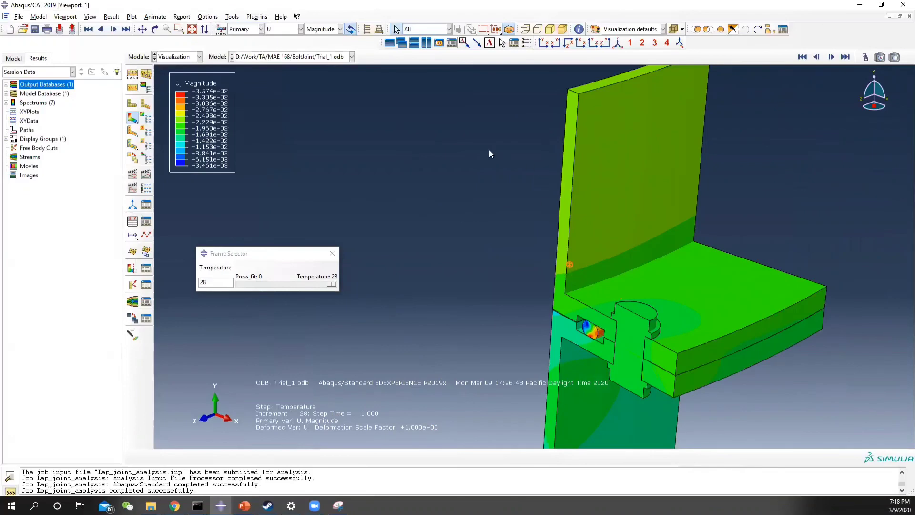
click(422, 30)
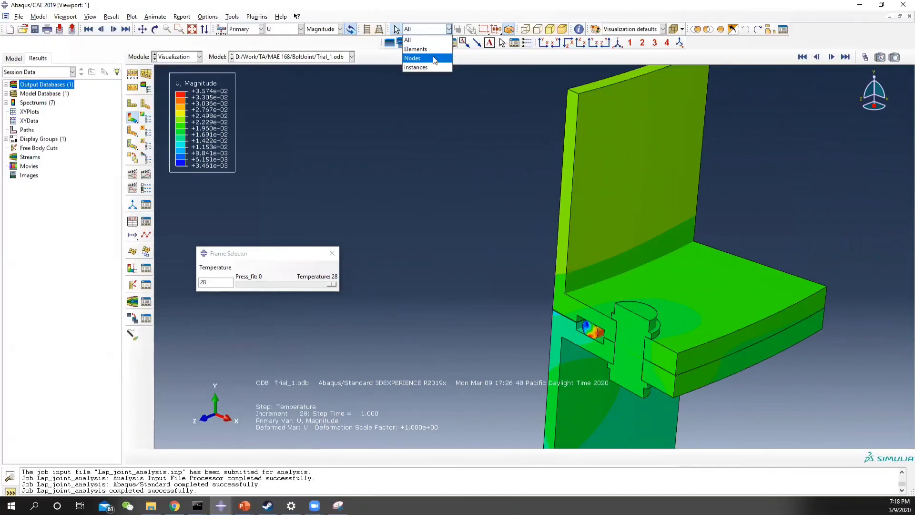
click(424, 68)
click(572, 240)
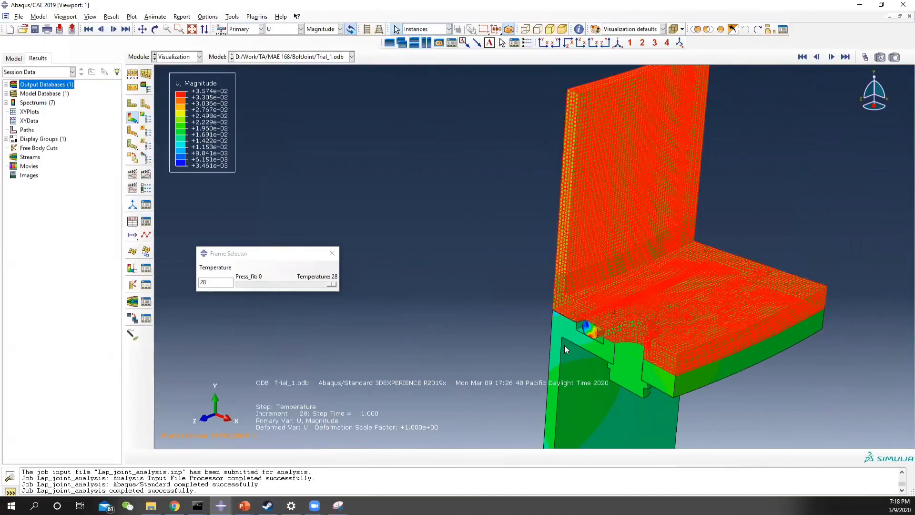
shift+click(568, 340)
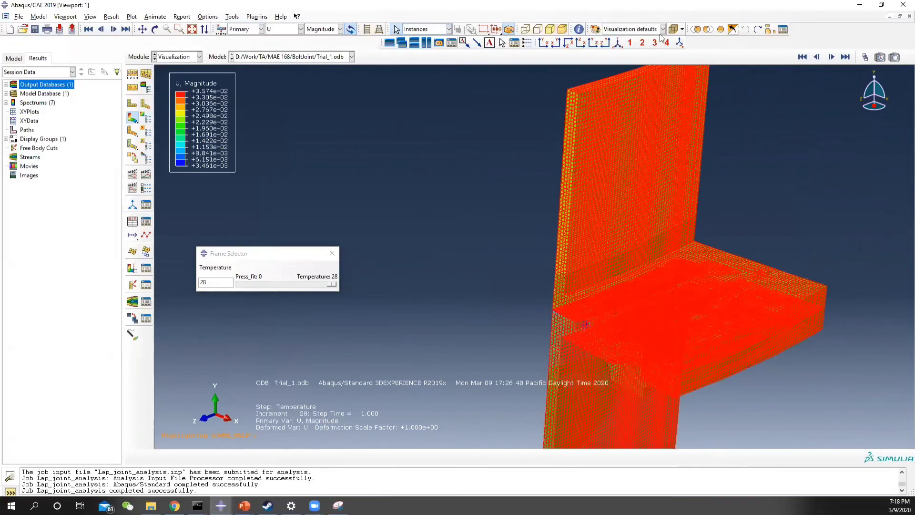
click(708, 29)
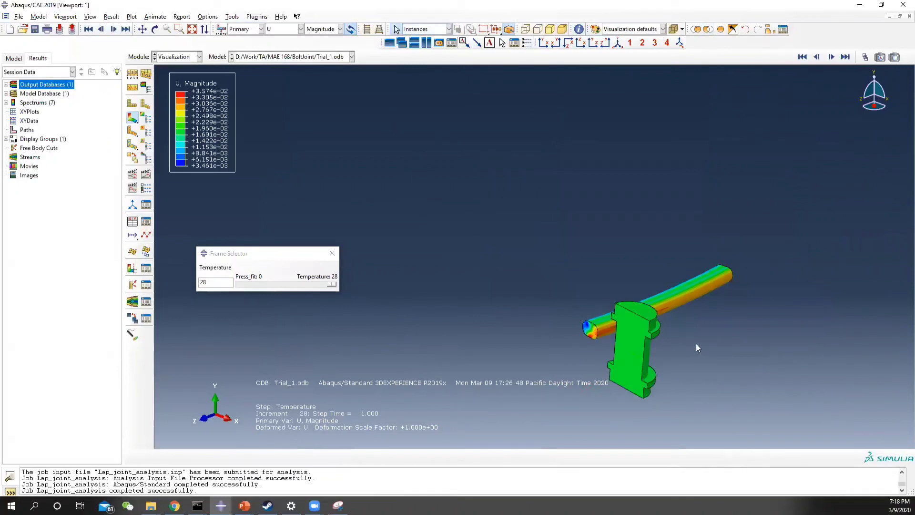
In the ODB display options, enable mirroring of display bodies and set the mirror coordinate system to *ASSEMBLY__T-FRONT
scroll(735, 340, up, 3)
ctrl+alt+middle_drag(705, 335, 622, 272)
click(111, 17)
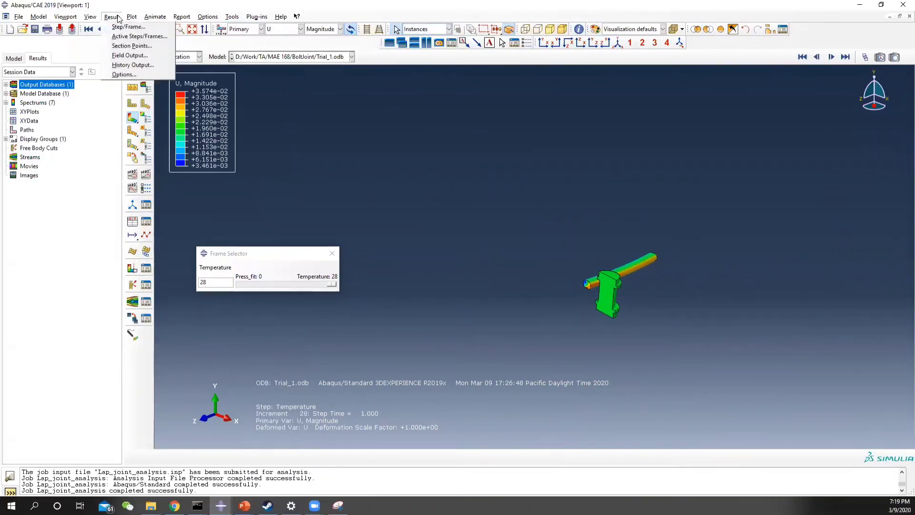
mouse_move(90, 16)
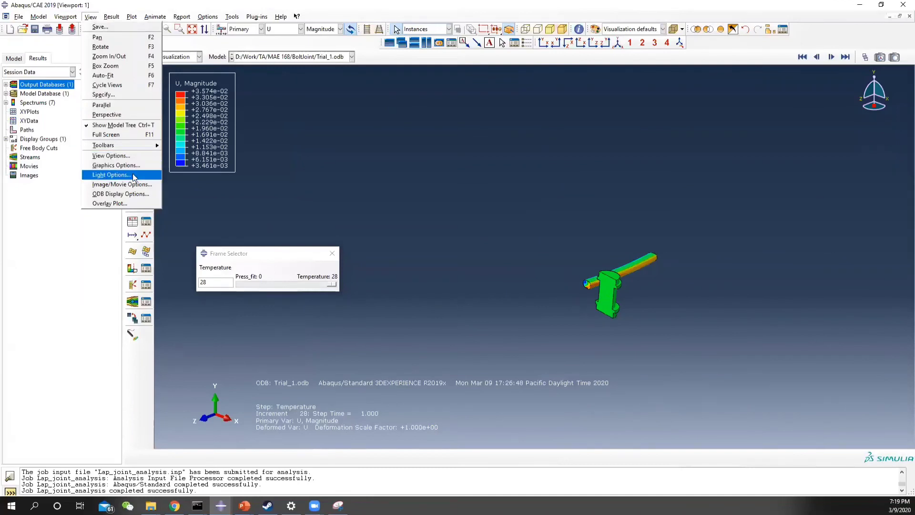
click(135, 194)
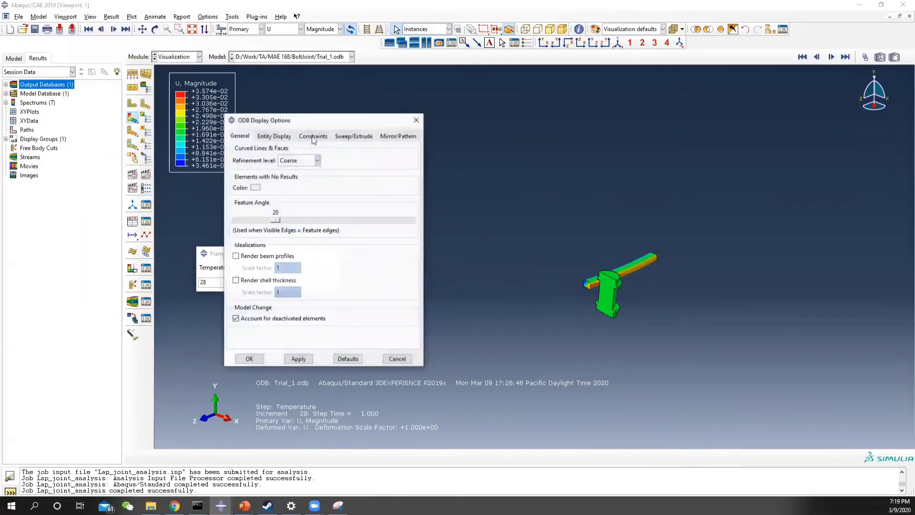
click(360, 138)
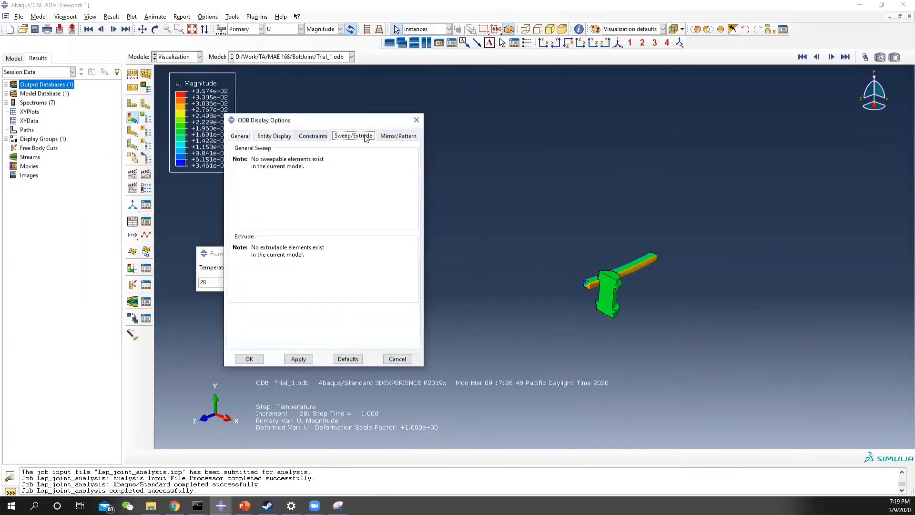
click(395, 138)
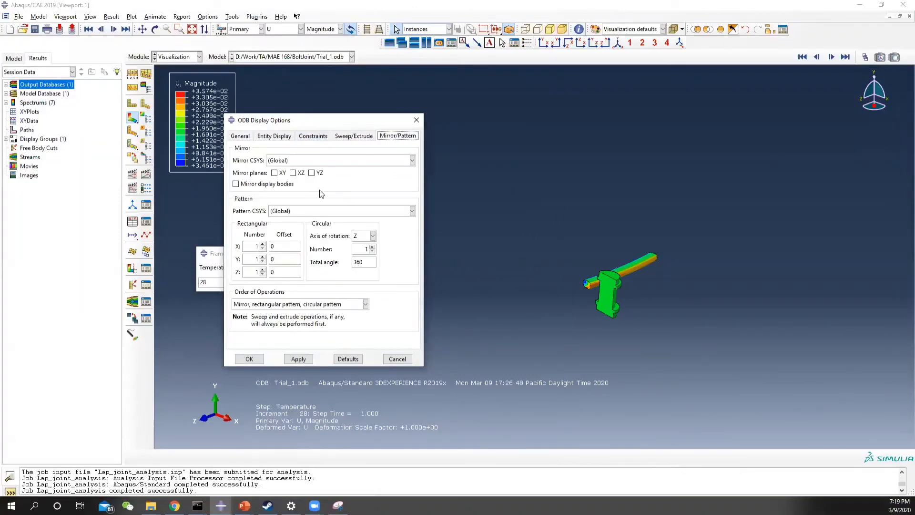
click(258, 185)
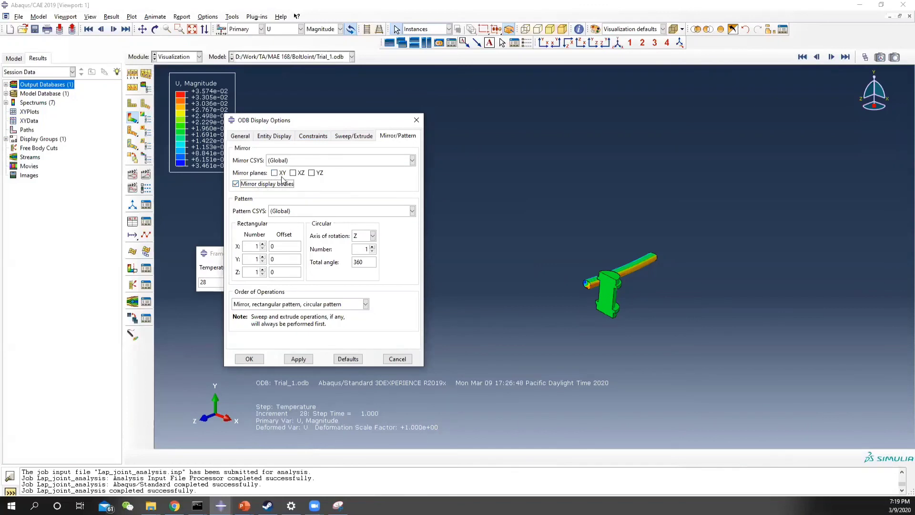
click(303, 162)
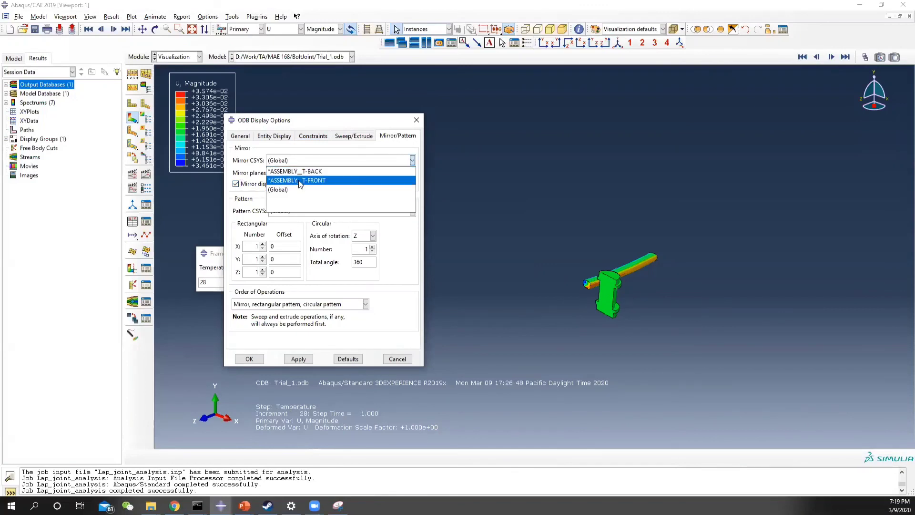
click(301, 184)
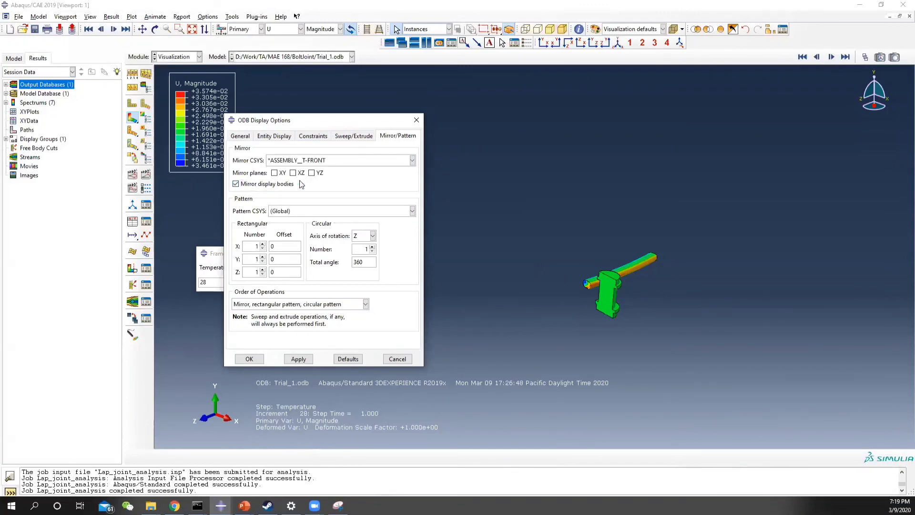
click(299, 359)
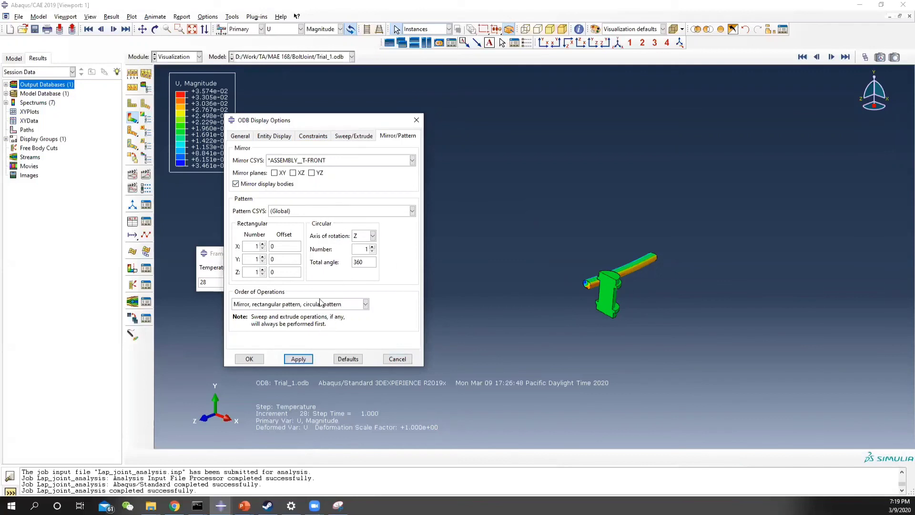
Mirror the displayed bolt and O-ring across the XY plane and inspect the complete bolt
click(275, 174)
click(299, 358)
scroll(593, 305, down, 2)
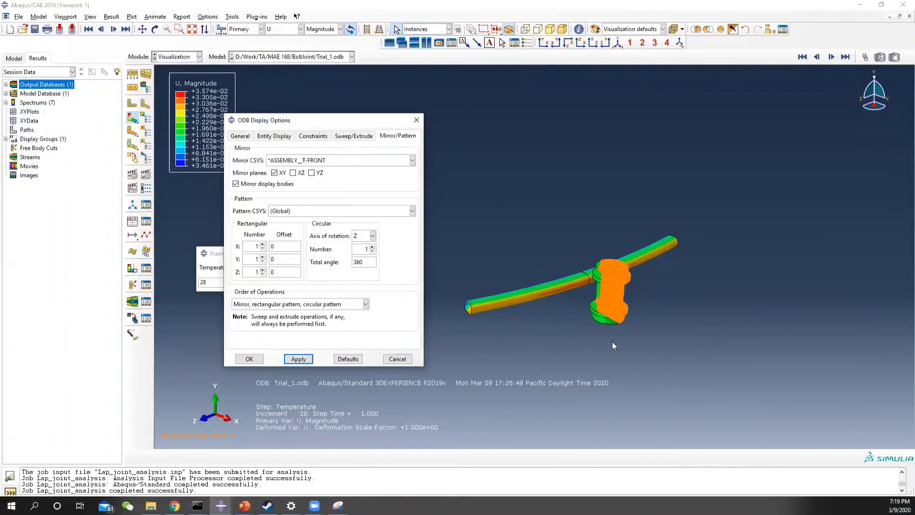
ctrl+alt+drag(588, 327, 623, 333)
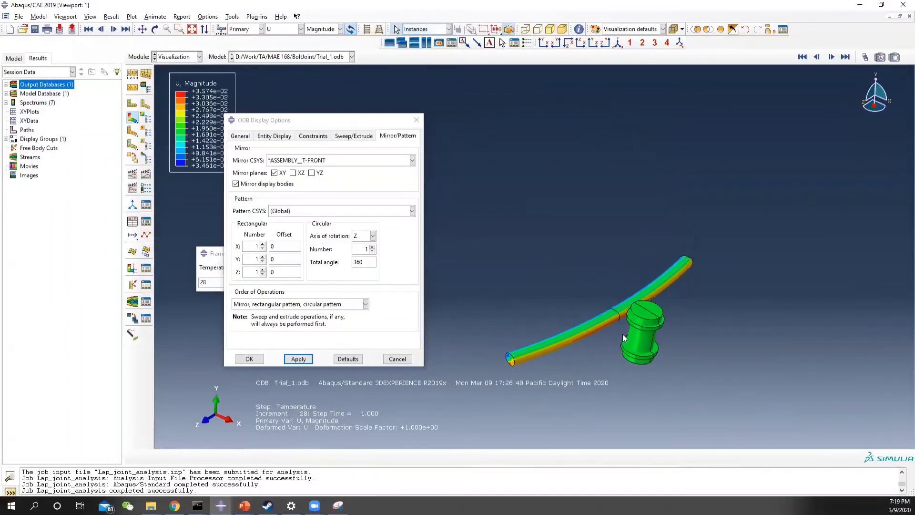
scroll(614, 337, up, 2)
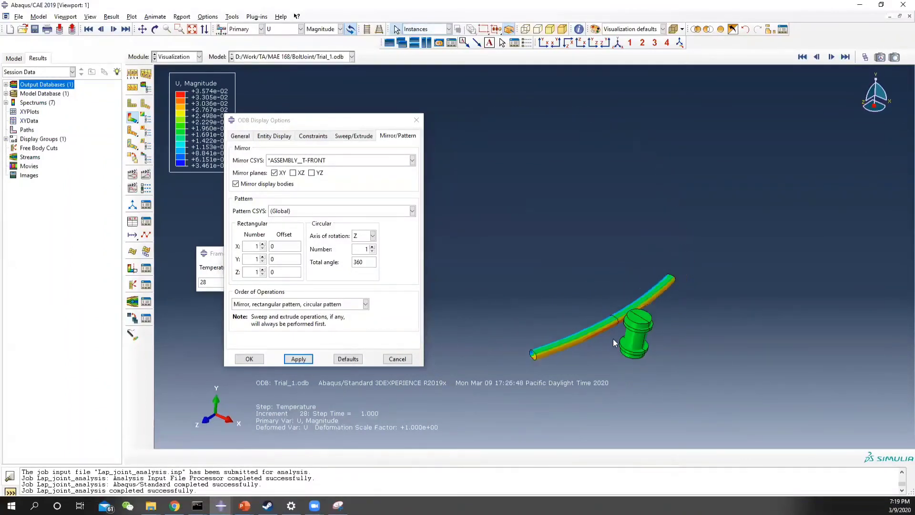
Set the circular pattern number to 15 and apply it to the mirrored bolt and O-ring
click(364, 248)
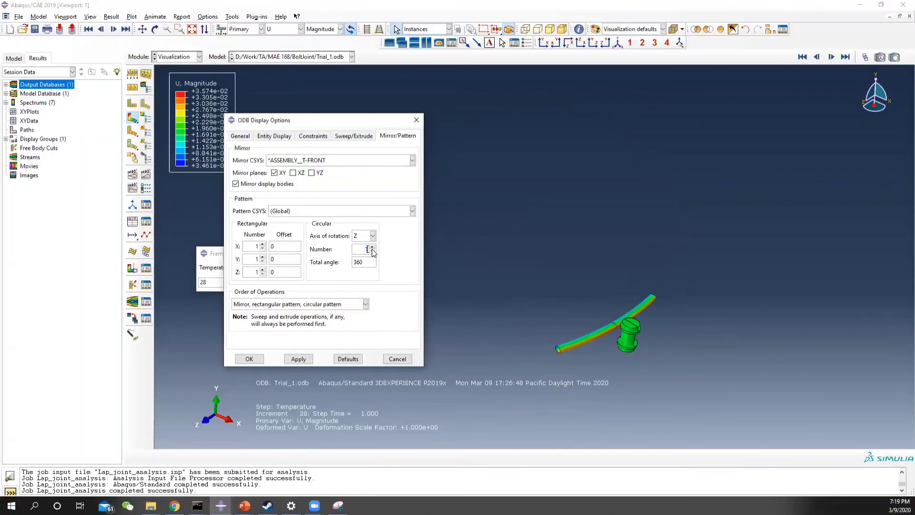
click(298, 359)
ctrl+alt+click(608, 251)
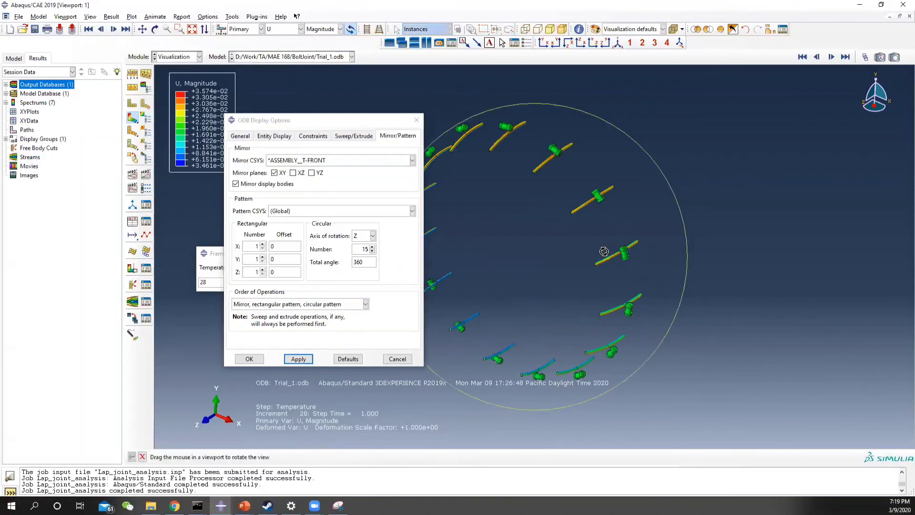
Change the circular pattern's axis of rotation to Y, inspect the full ring of bolts and close the display options
click(371, 238)
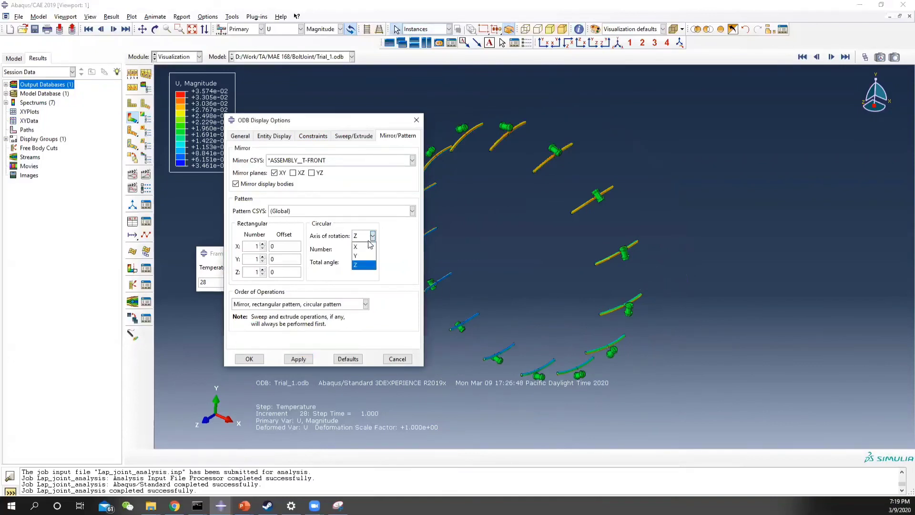
click(366, 255)
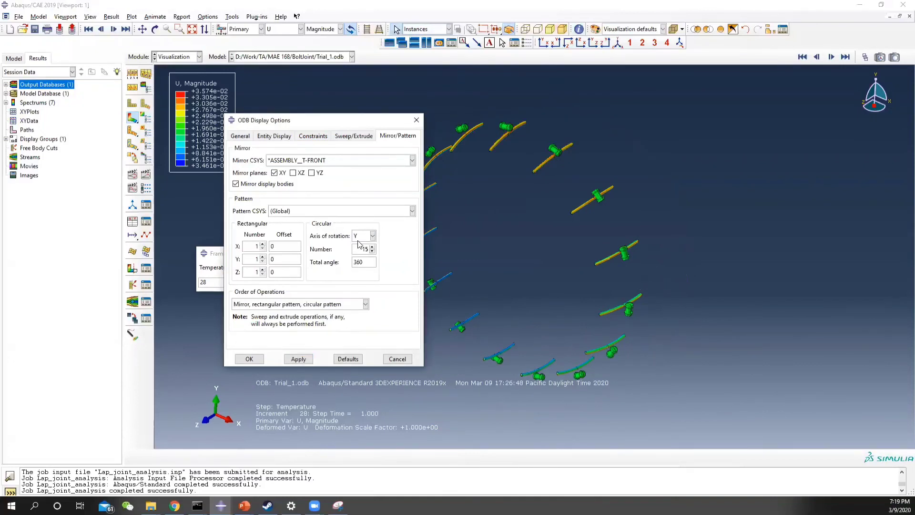
click(298, 359)
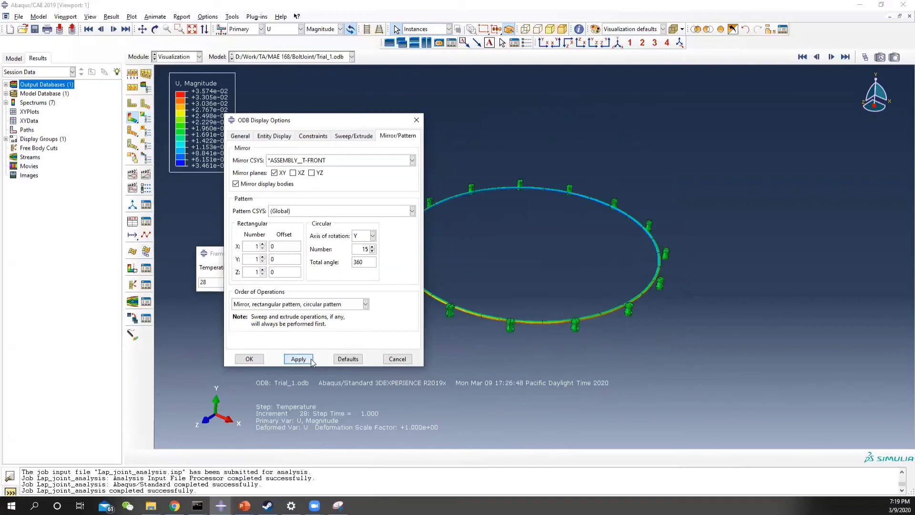
ctrl+alt+click(629, 296)
ctrl+alt+drag(629, 296, 496, 353)
click(410, 125)
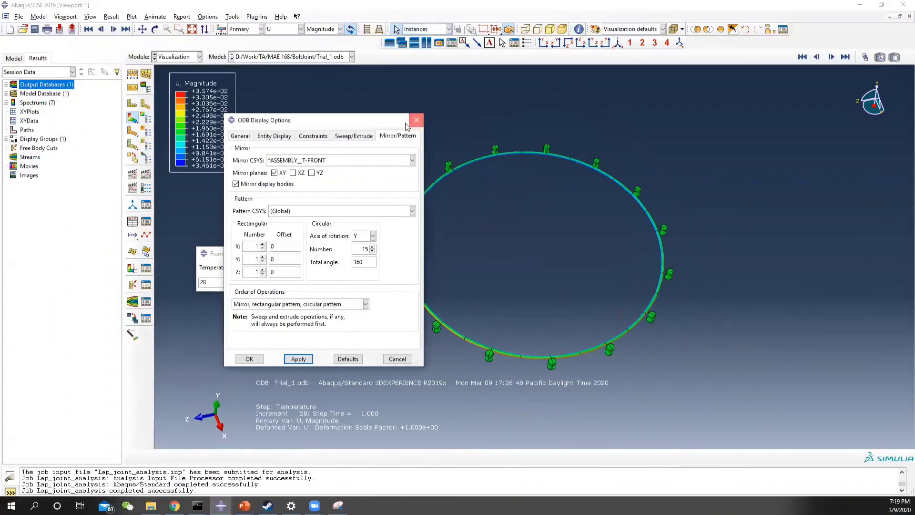
Contour the von Mises stress (S, Mises) on the full ring of bolts and O-ring and scrub the last frames of the Temperature step
drag(352, 125, 871, 158)
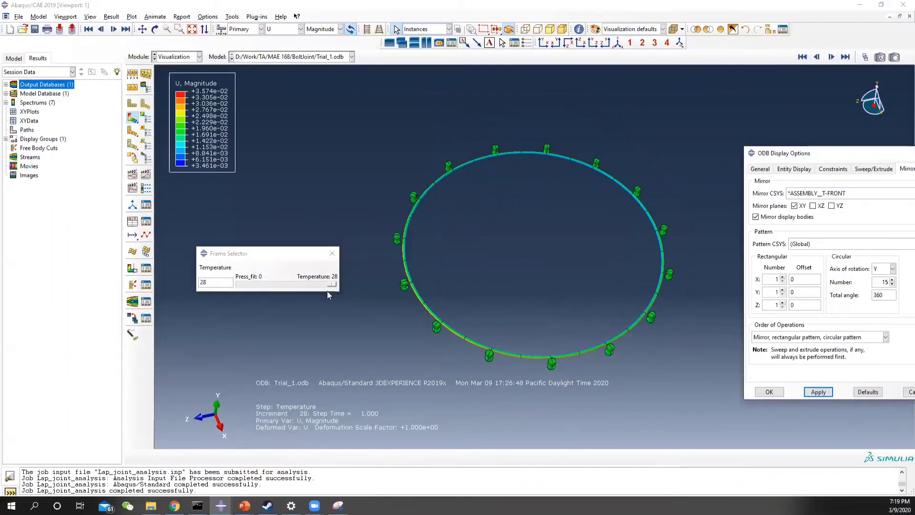
click(276, 29)
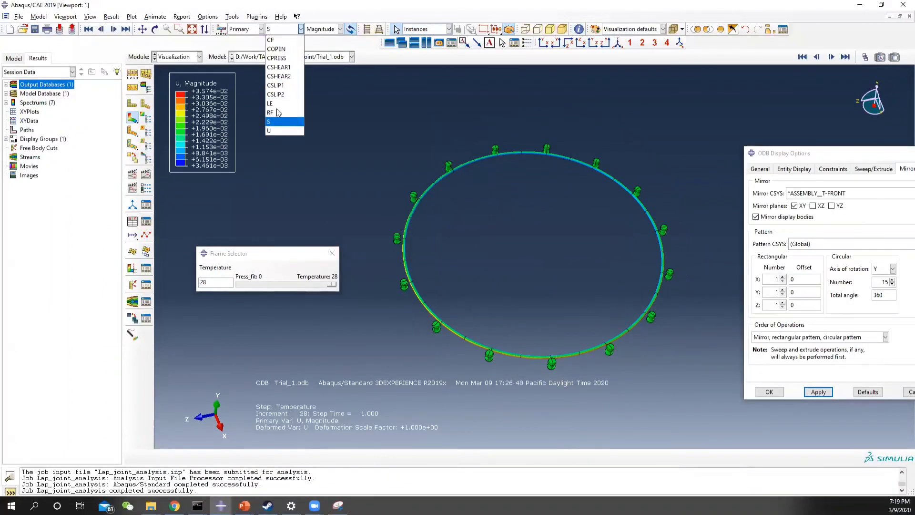
click(281, 117)
click(316, 29)
click(314, 40)
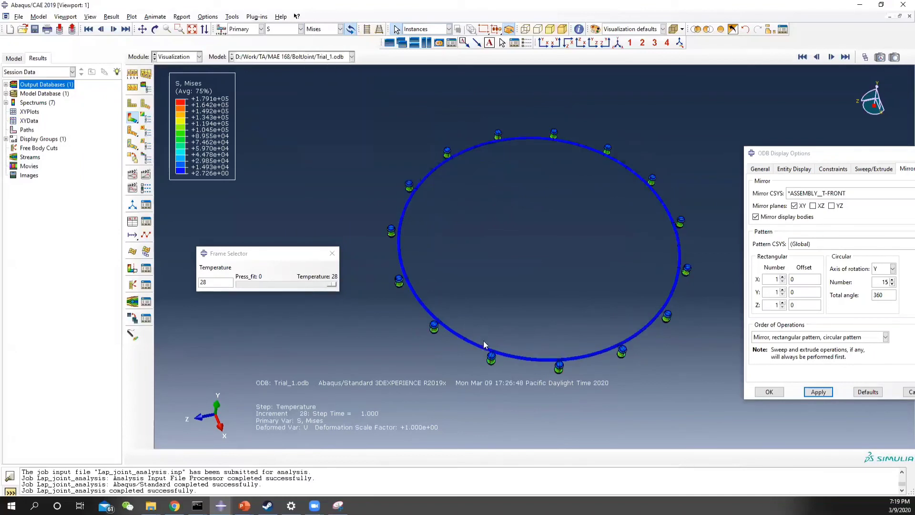
scroll(475, 334, up, 3)
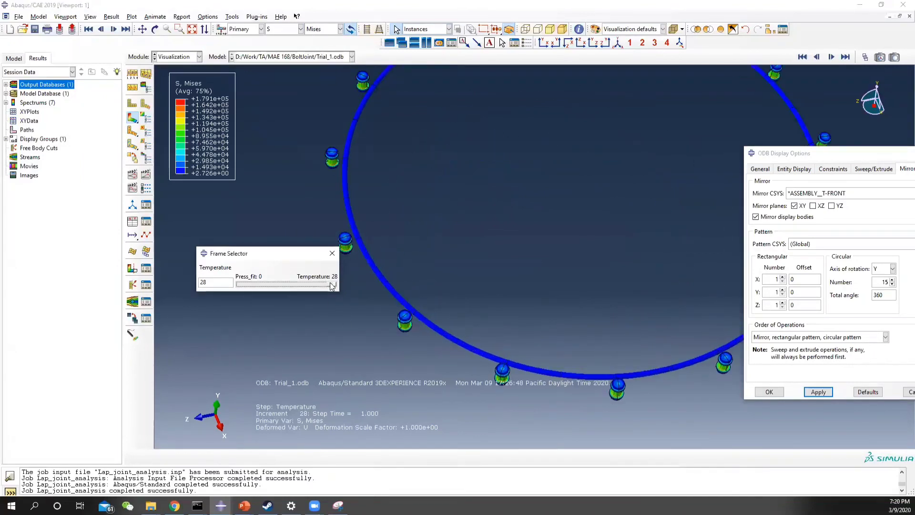
scroll(554, 302, down, 1)
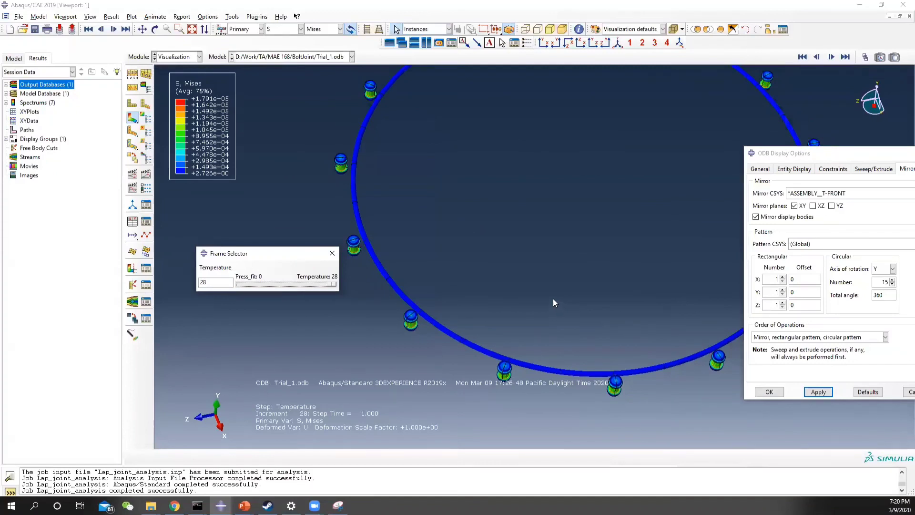
scroll(530, 295, down, 1)
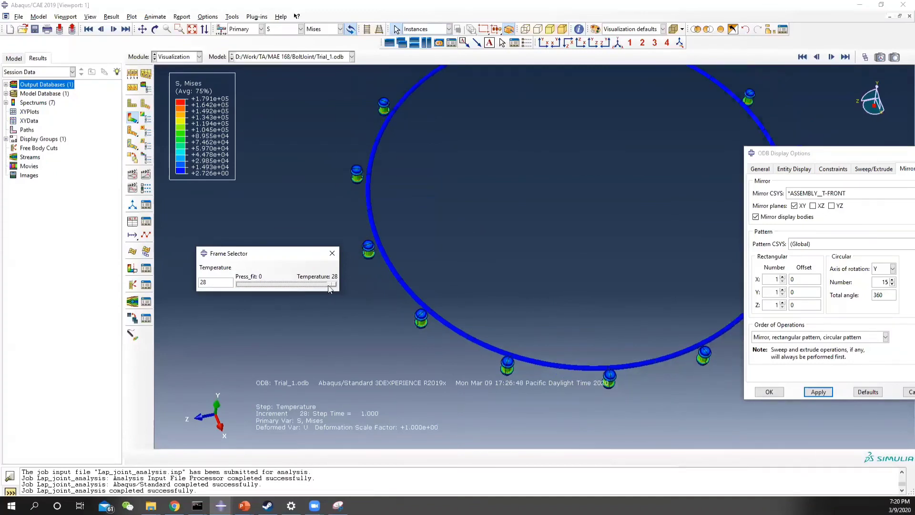
mouse_move(329, 286)
mouse_down()
mouse_move(235, 287)
mouse_move(335, 287)
mouse_up()
Contour the U2 component of displacement U on the ring of bolts and O-ring
click(313, 30)
click(294, 30)
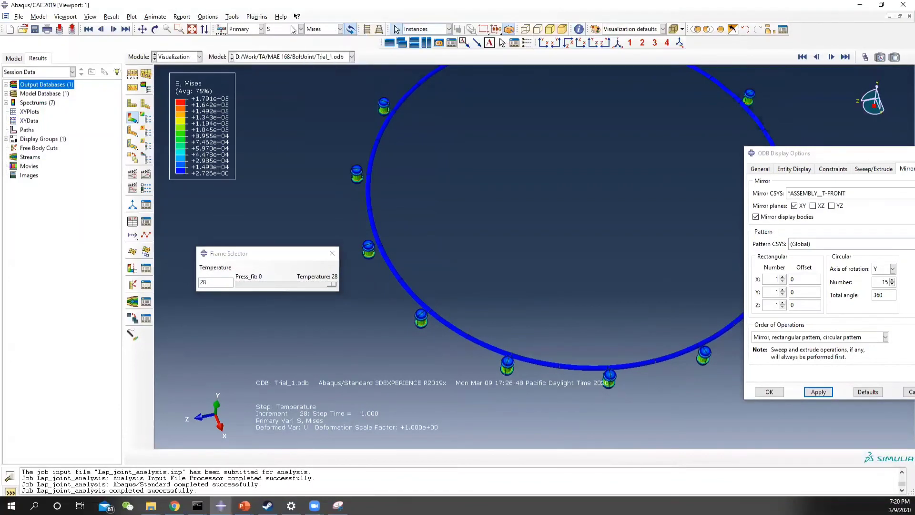
click(293, 30)
click(288, 130)
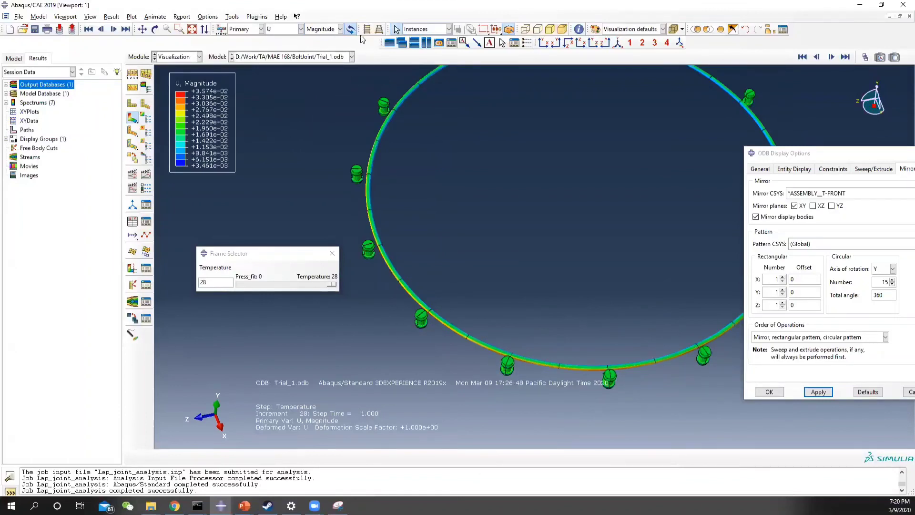
click(340, 30)
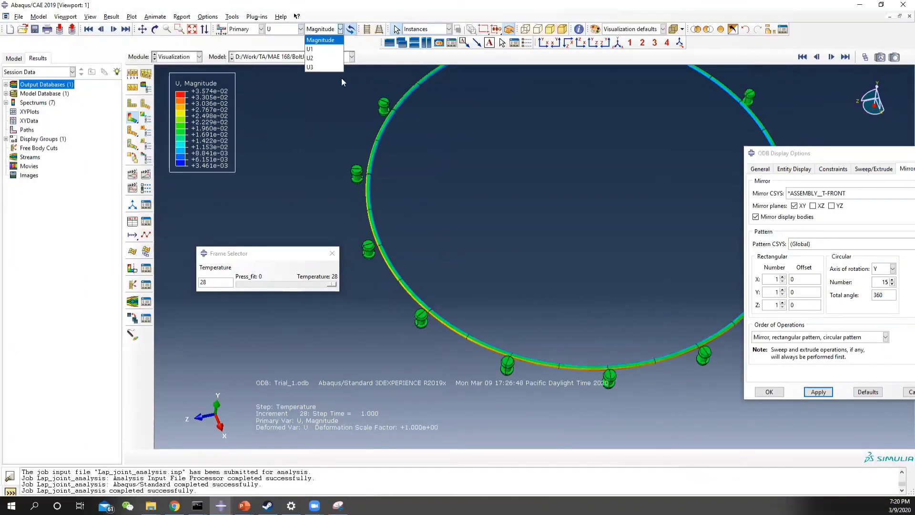
click(324, 58)
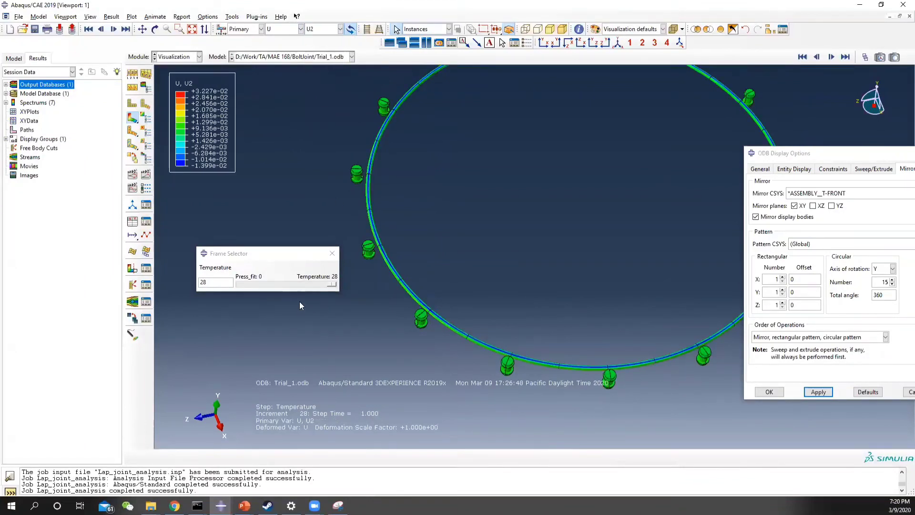
Change the displacement contour to component U3 and step the results back to frame 25 of the Temperature step
click(340, 29)
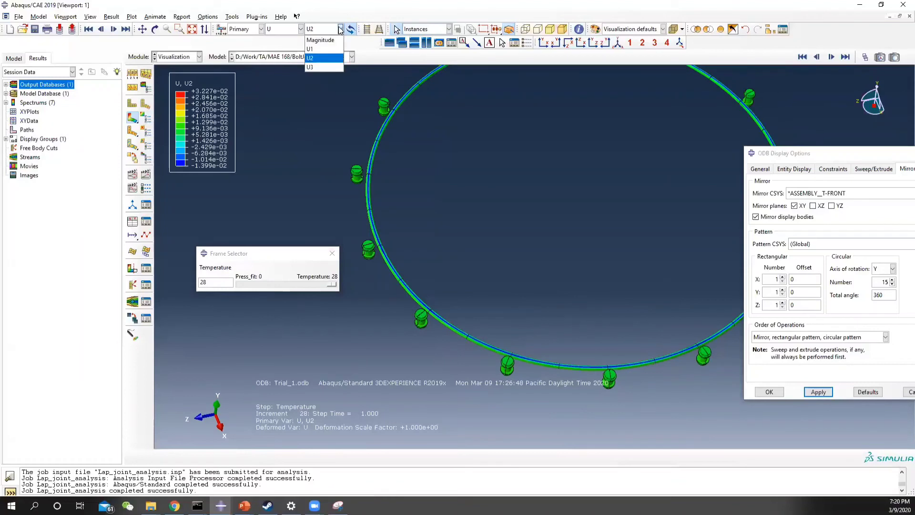
click(326, 67)
mouse_move(322, 283)
mouse_down()
mouse_move(230, 293)
mouse_move(330, 289)
mouse_up()
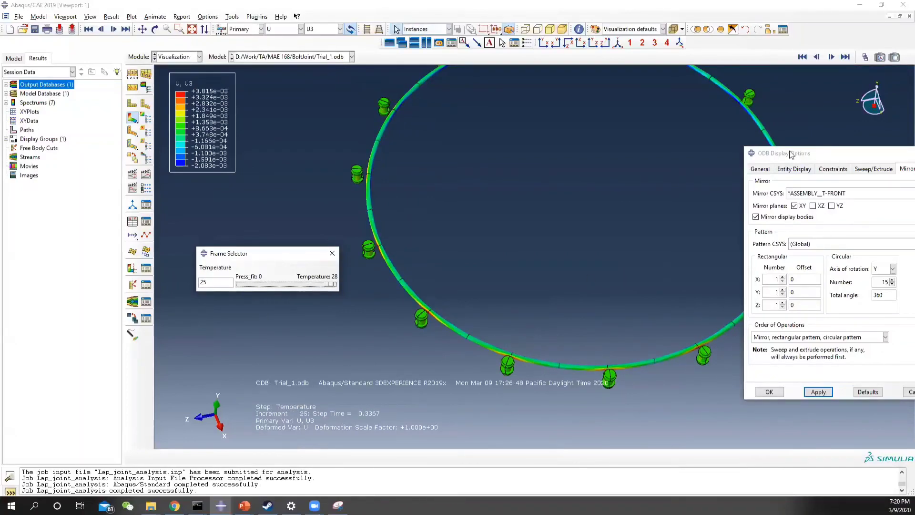
Undo the last display group change to bring back the flanges, and inspect the full circular assembly from several angles
drag(791, 153, 145, 166)
click(746, 29)
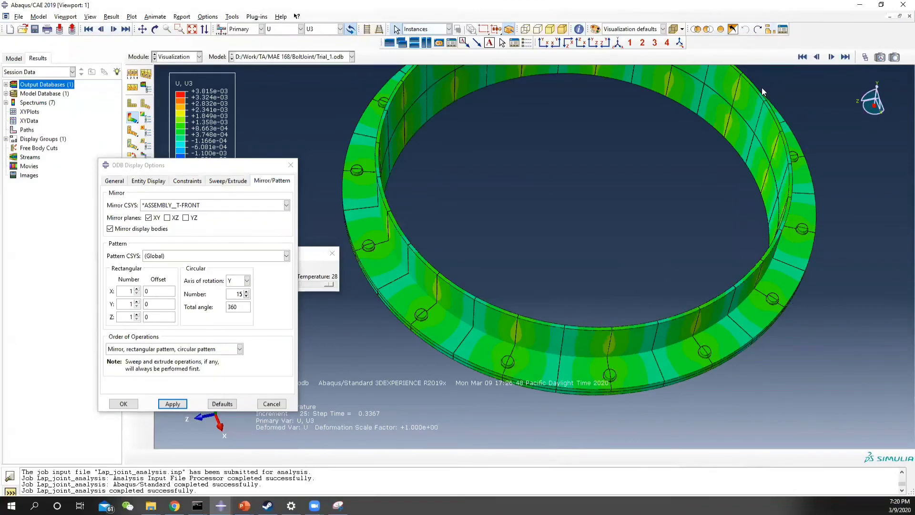
scroll(657, 278, down, 1)
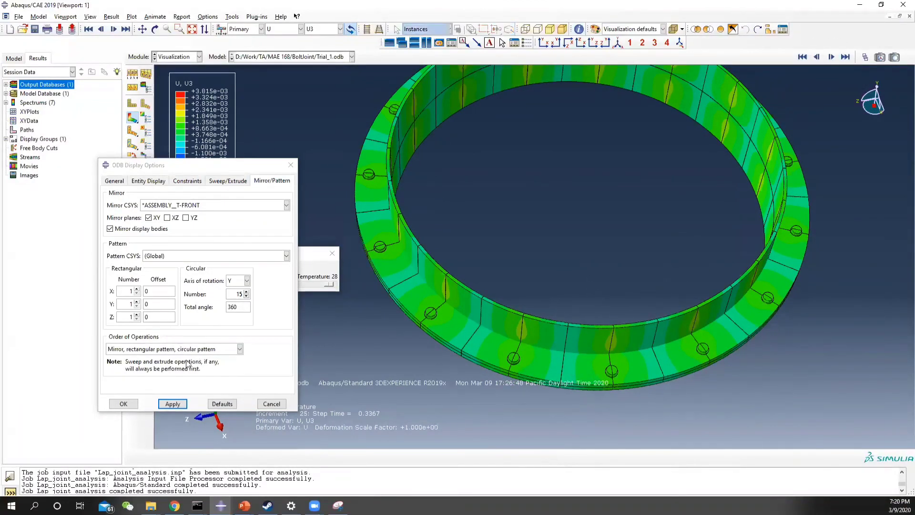
ctrl+alt+drag(582, 252, 488, 216)
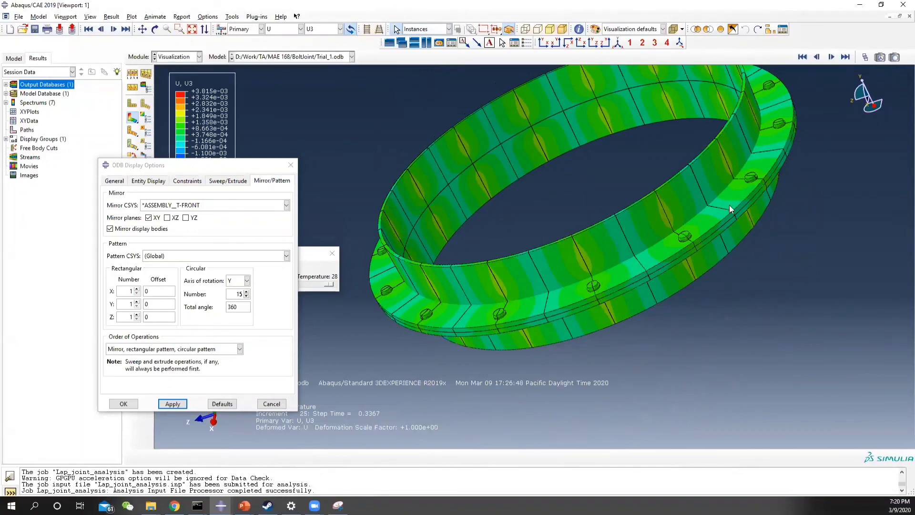
ctrl+alt+drag(603, 318, 800, 153)
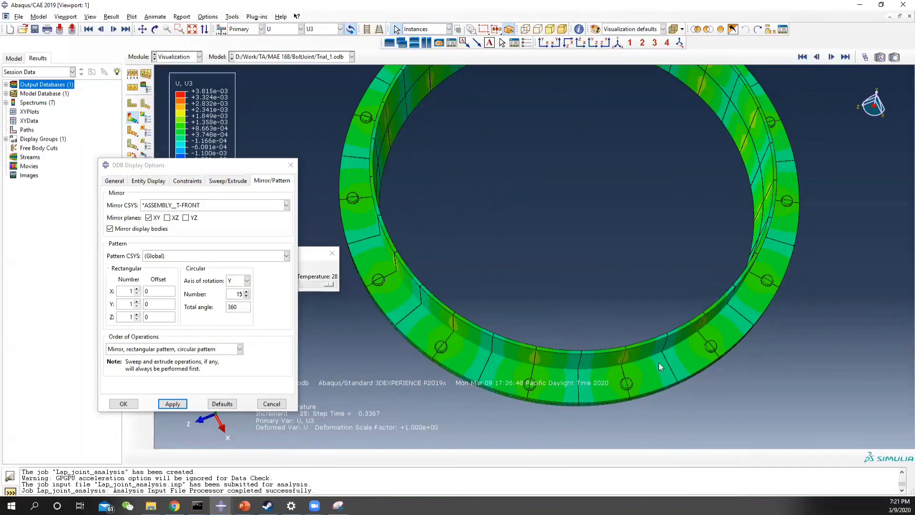
ctrl+alt+drag(596, 336, 544, 361)
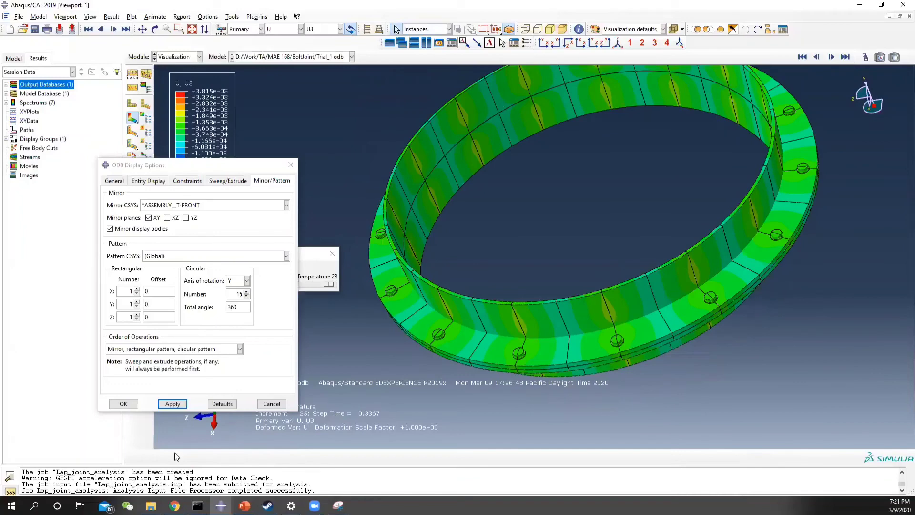
mouse_move(221, 505)
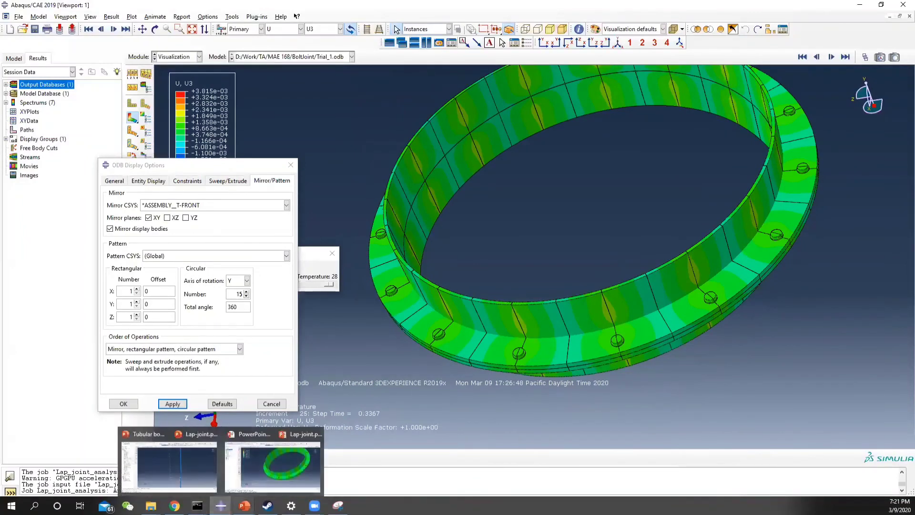